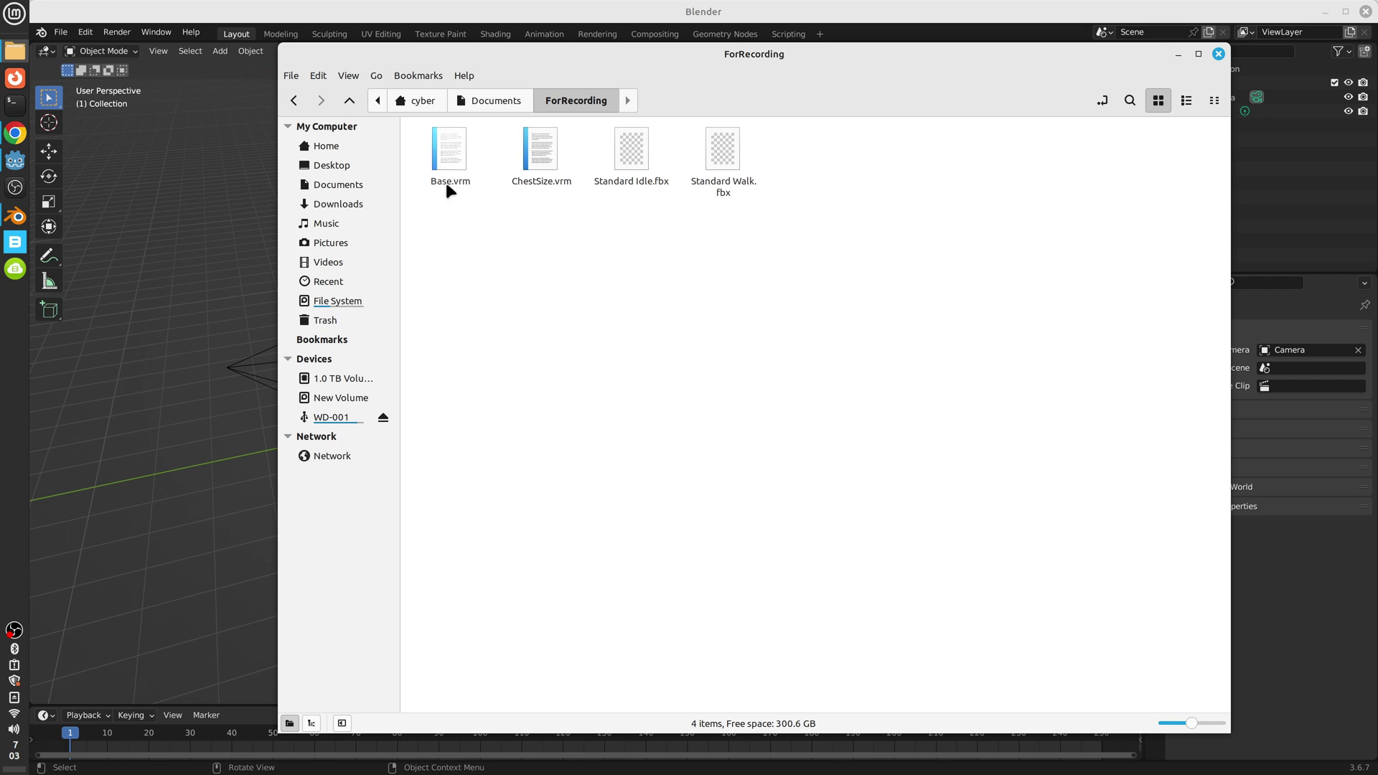
Look over the Base and ChestSize VRM models and the Standard Idle and Standard Walk FBX files in the ForRecording folder.
click(448, 152)
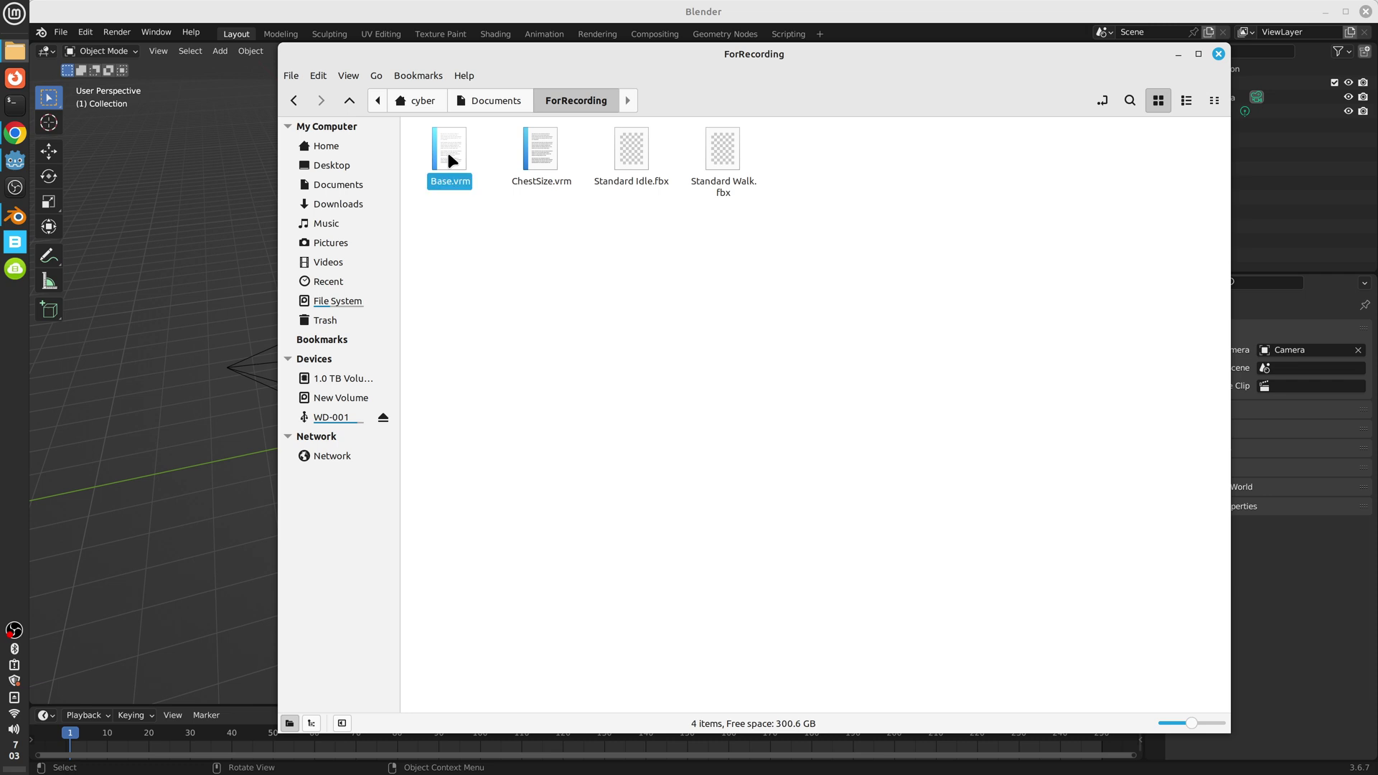
click(535, 145)
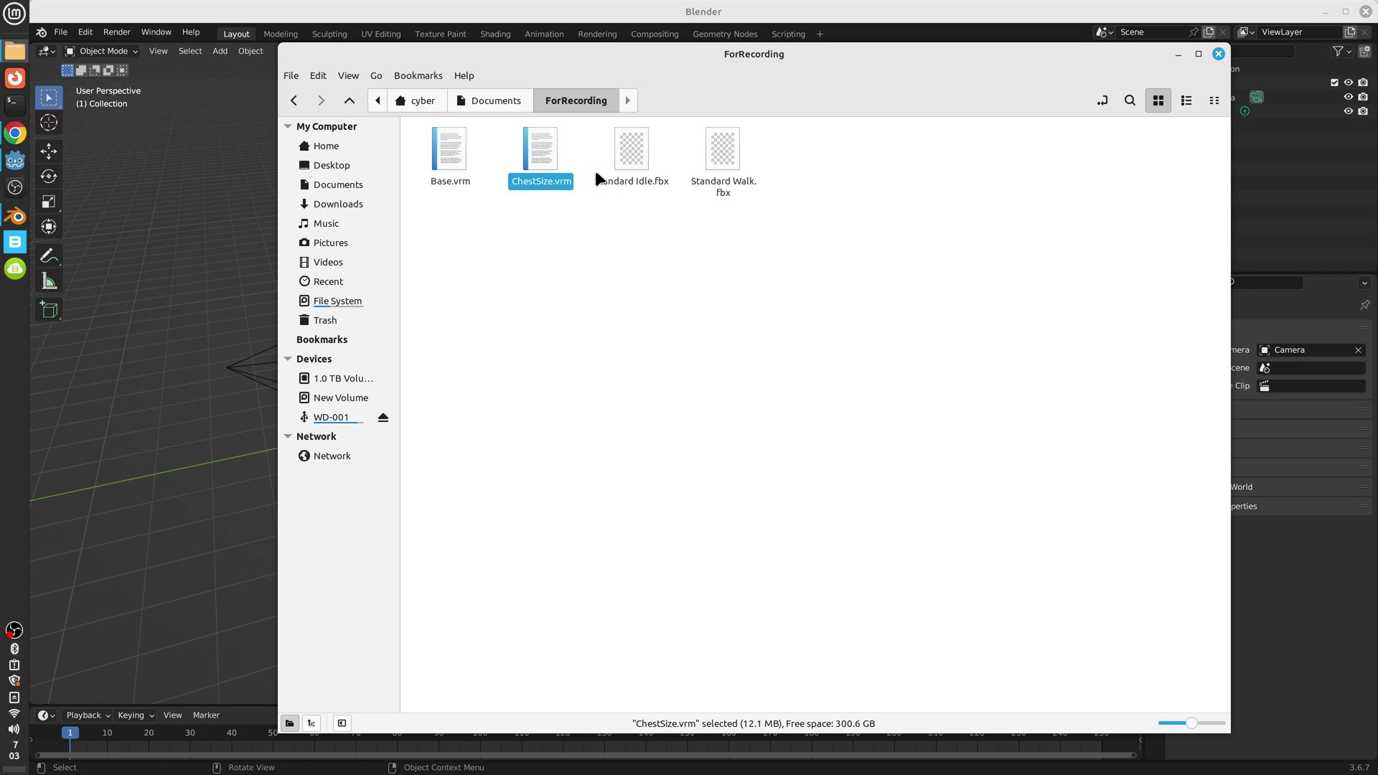
click(630, 219)
click(631, 172)
click(724, 163)
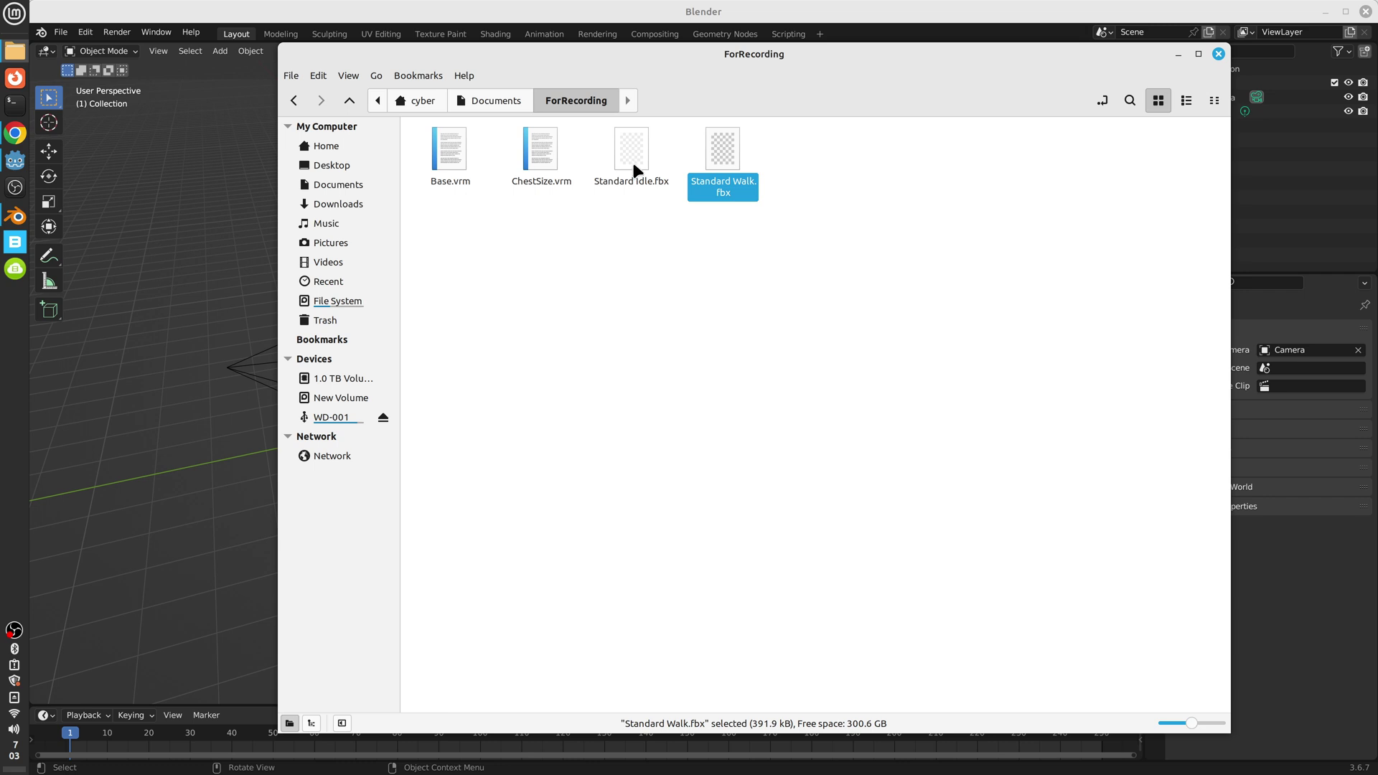
Switch to Mixamo in Chrome and compare the Standard Walk animation with In Place turned off and on.
click(14, 133)
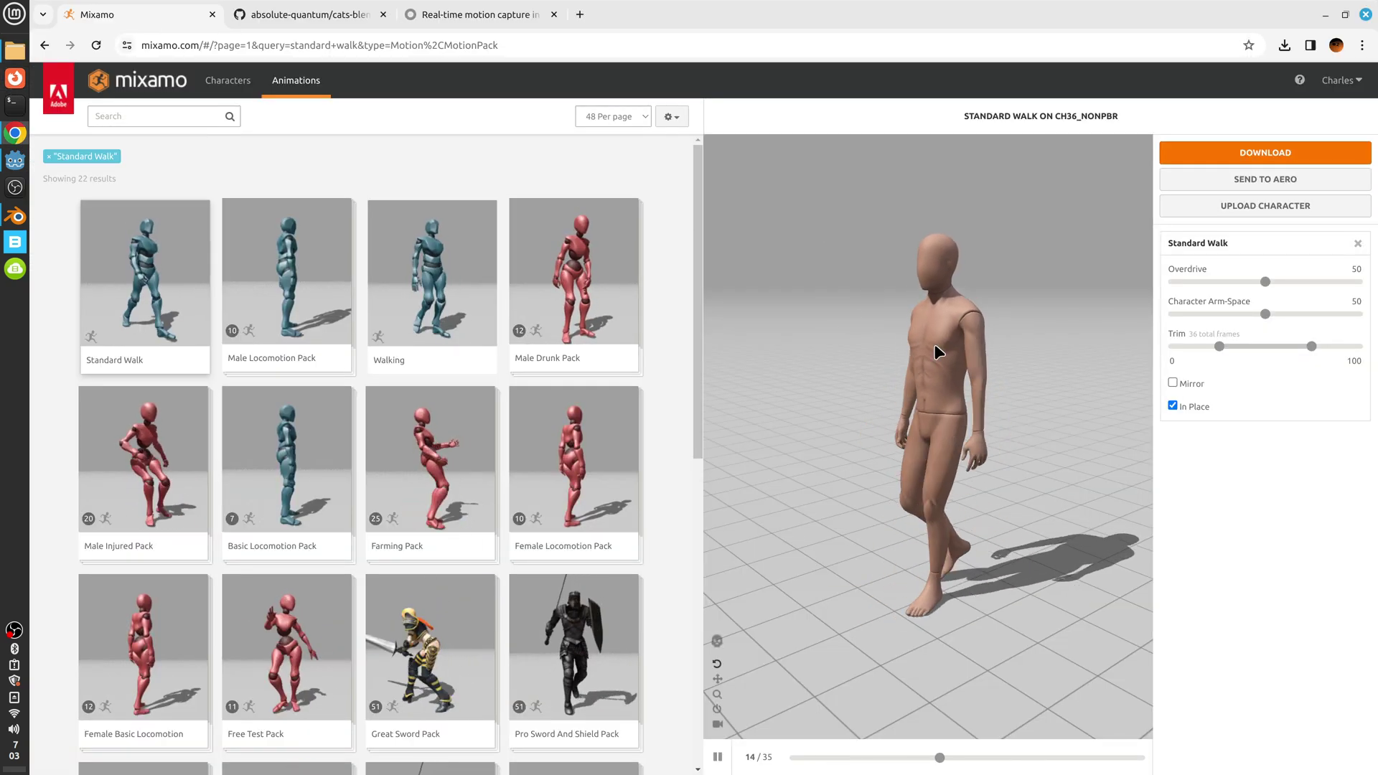
click(1168, 406)
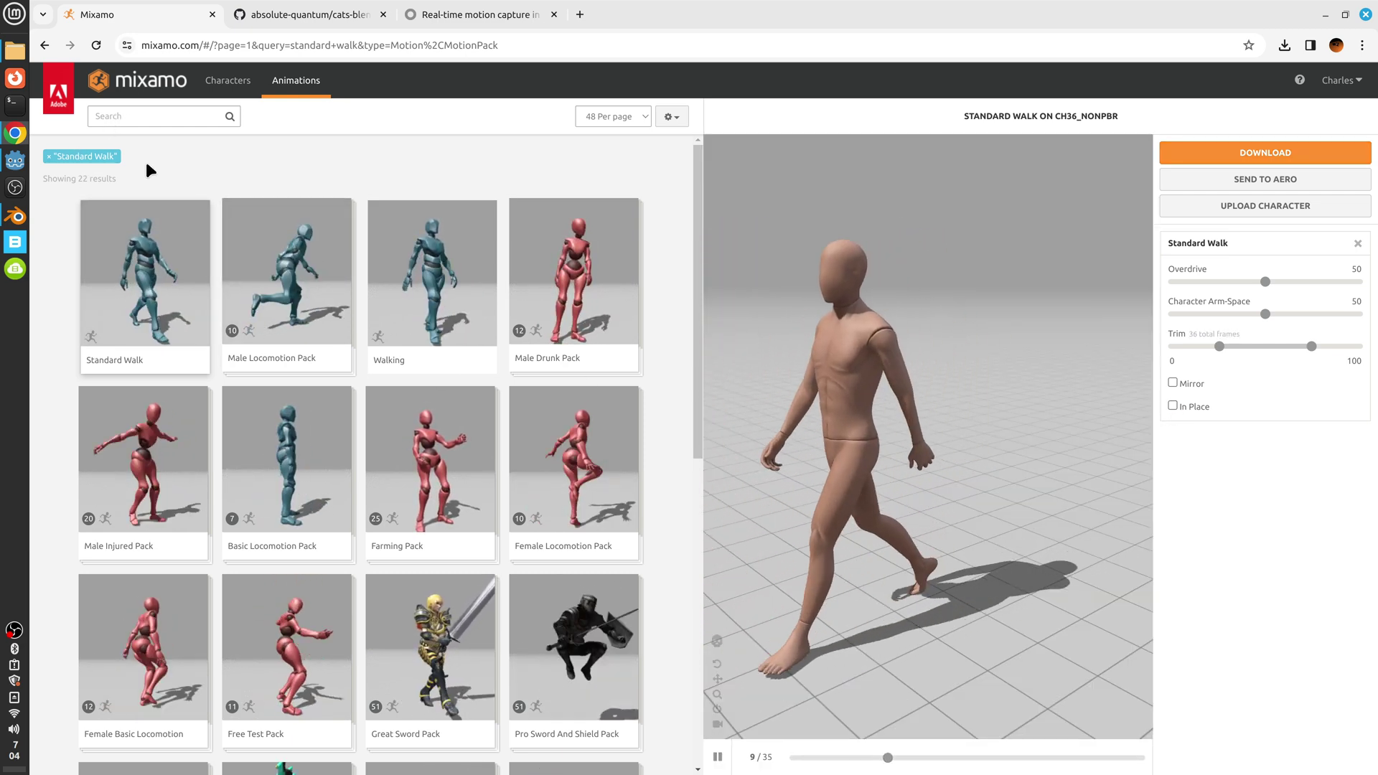
click(1173, 406)
Review the Standard Walk download settings, checking the Skin choices with Without Skin selected, and cancel the download.
click(1249, 160)
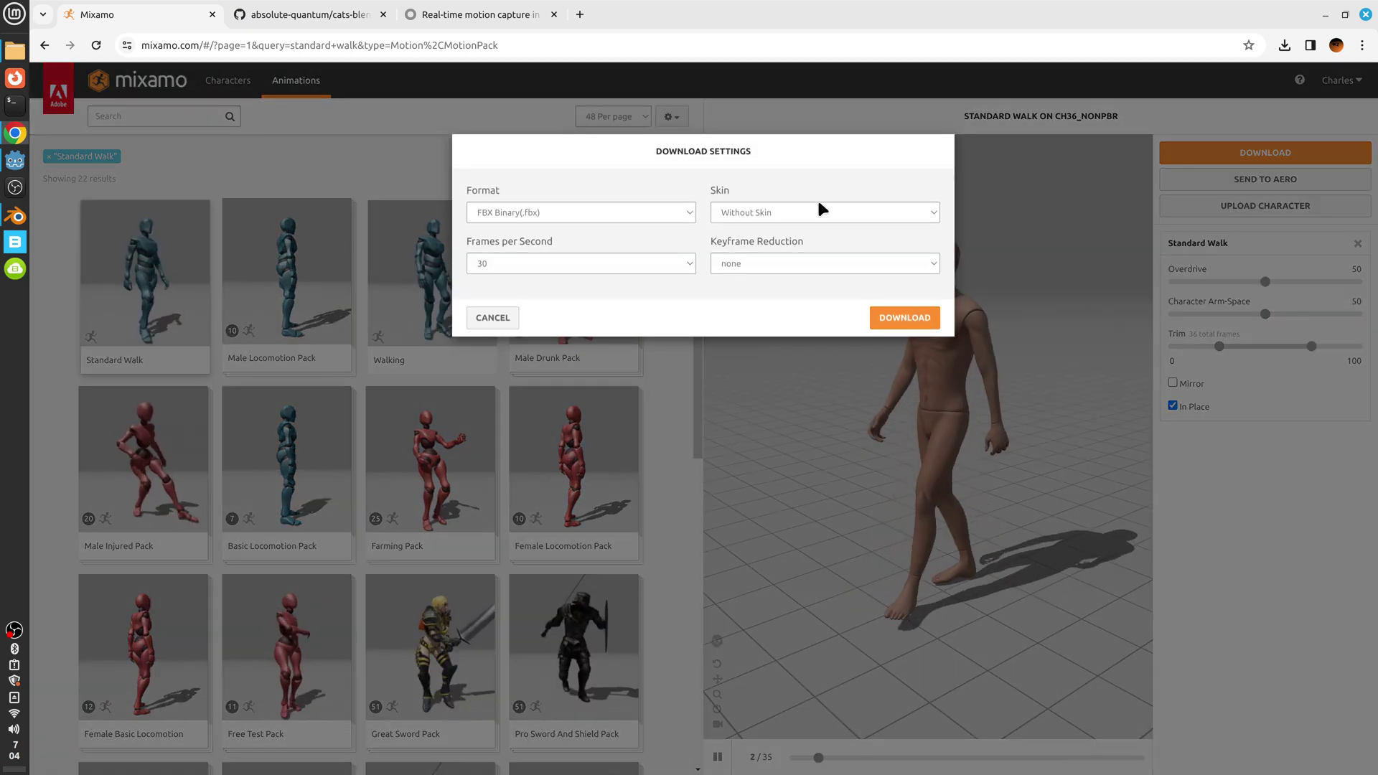
click(793, 208)
click(738, 238)
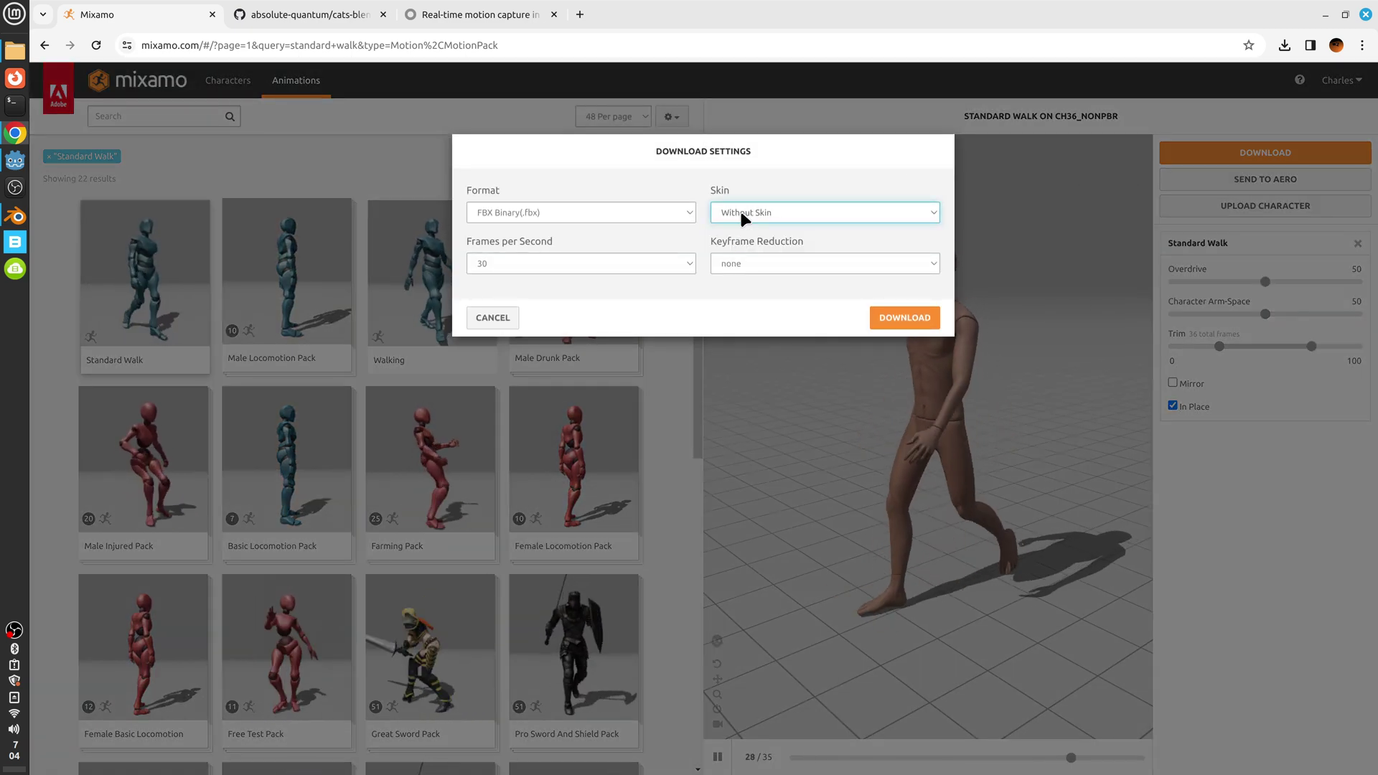
click(739, 210)
click(734, 228)
click(748, 212)
click(735, 238)
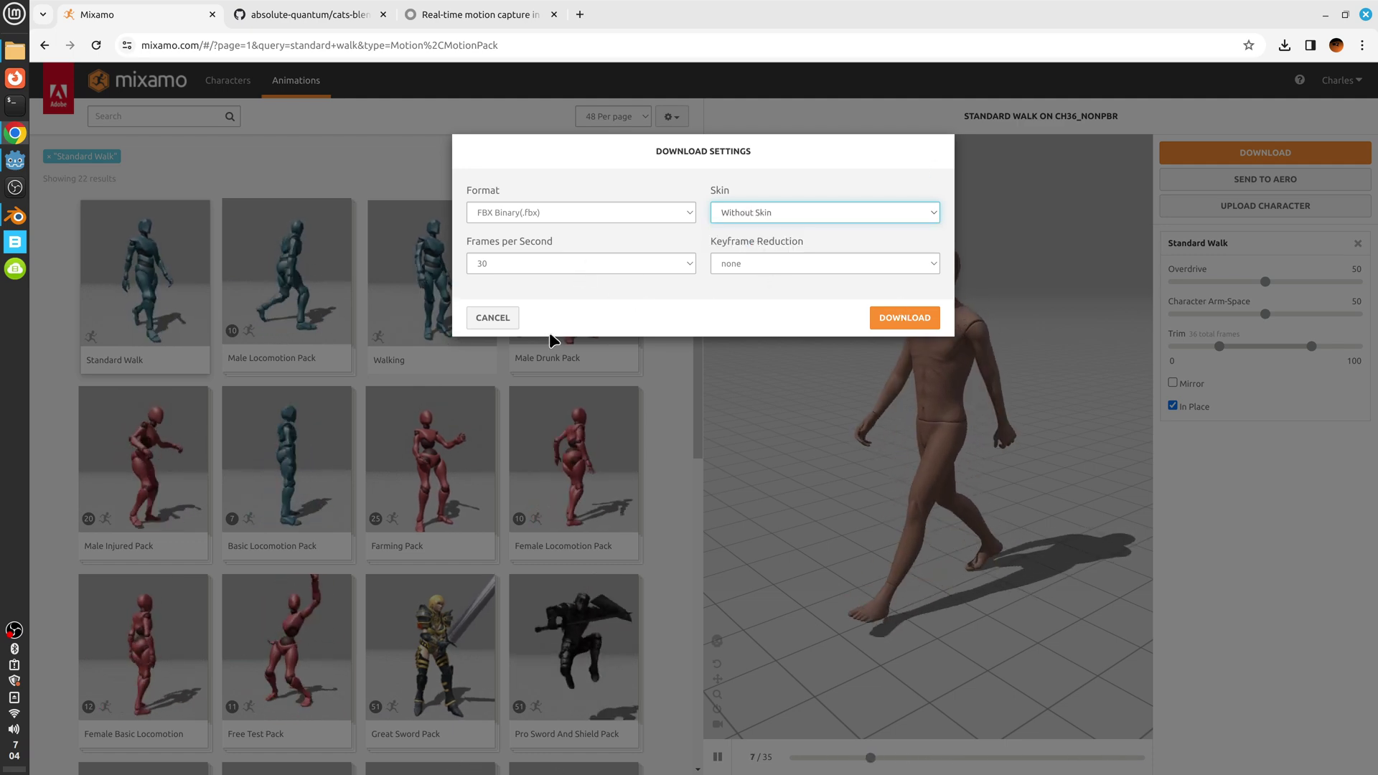
click(495, 318)
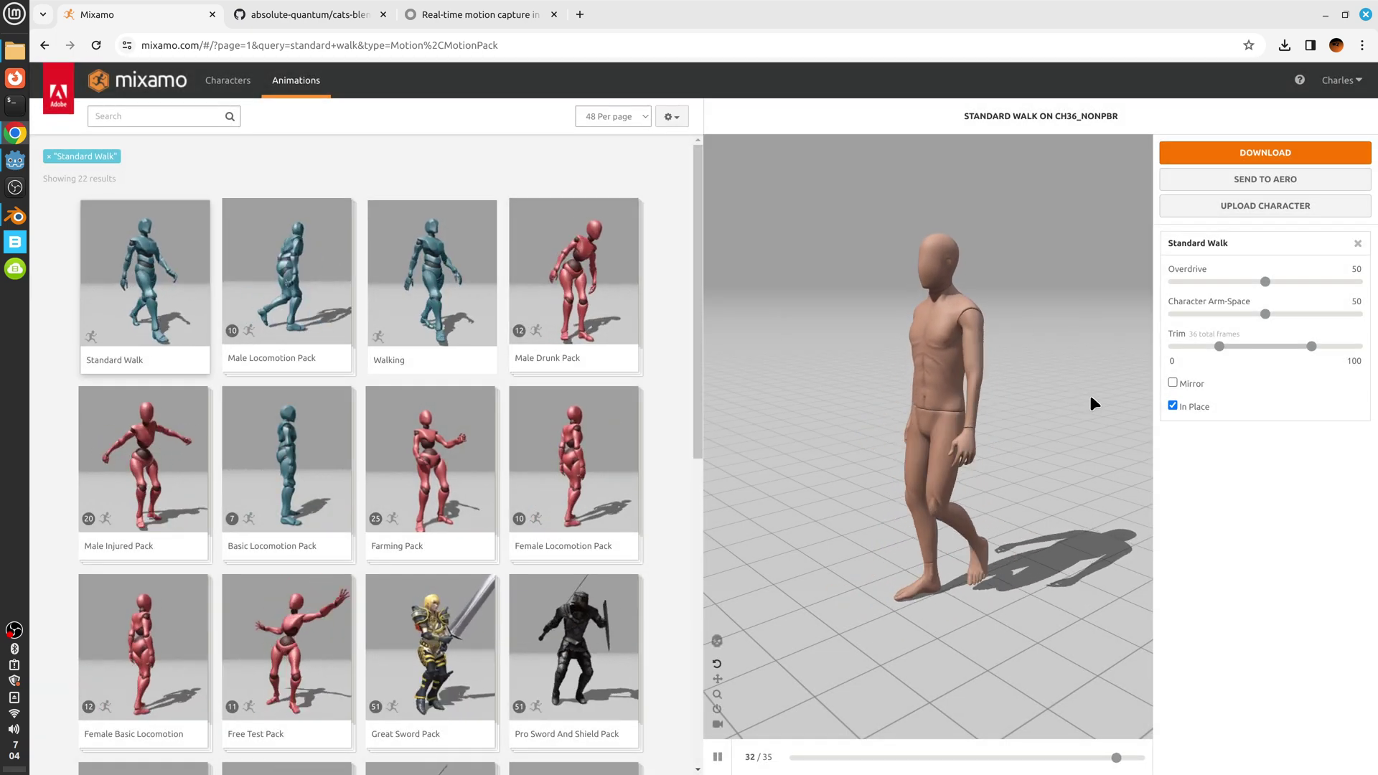
Compare the master and development branches of the cats-blender-plugin repository and view the development branch's ZIP download option.
click(290, 15)
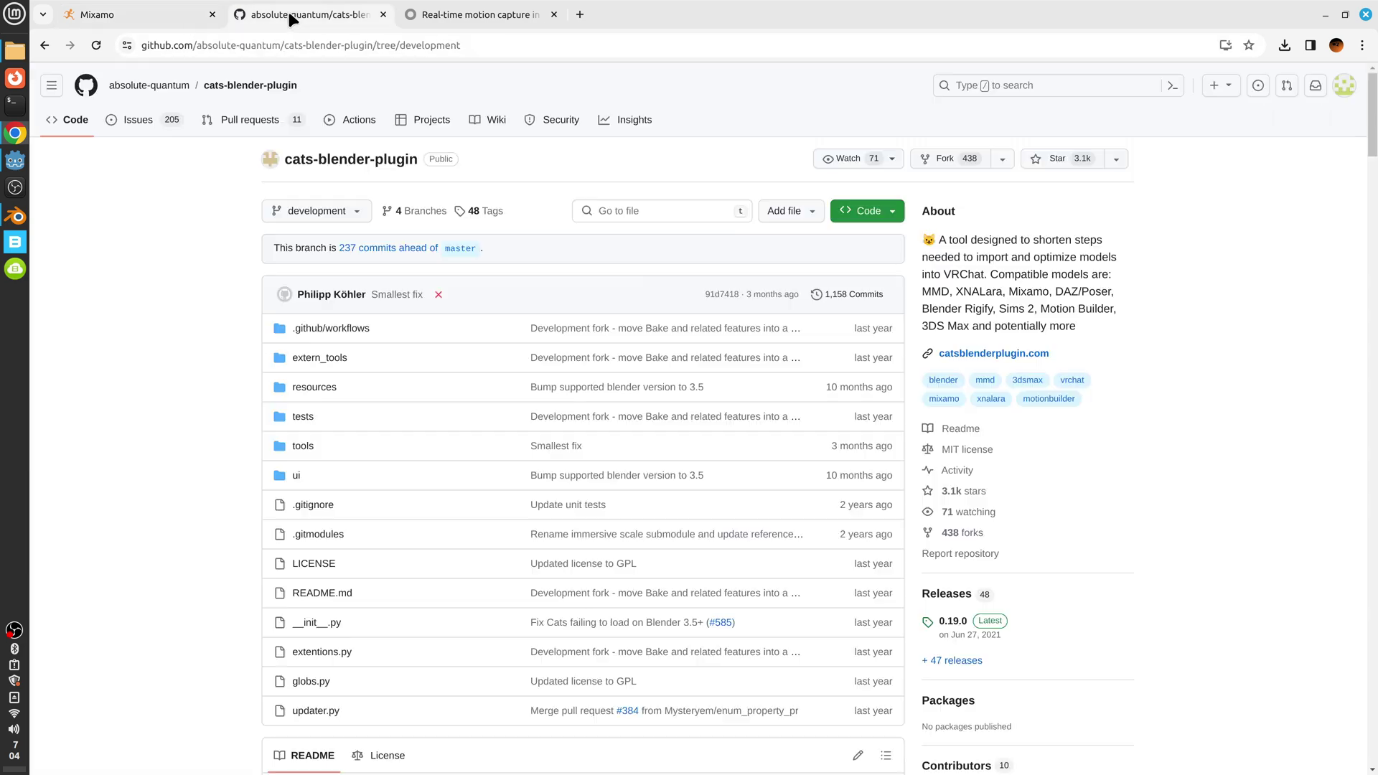
click(336, 217)
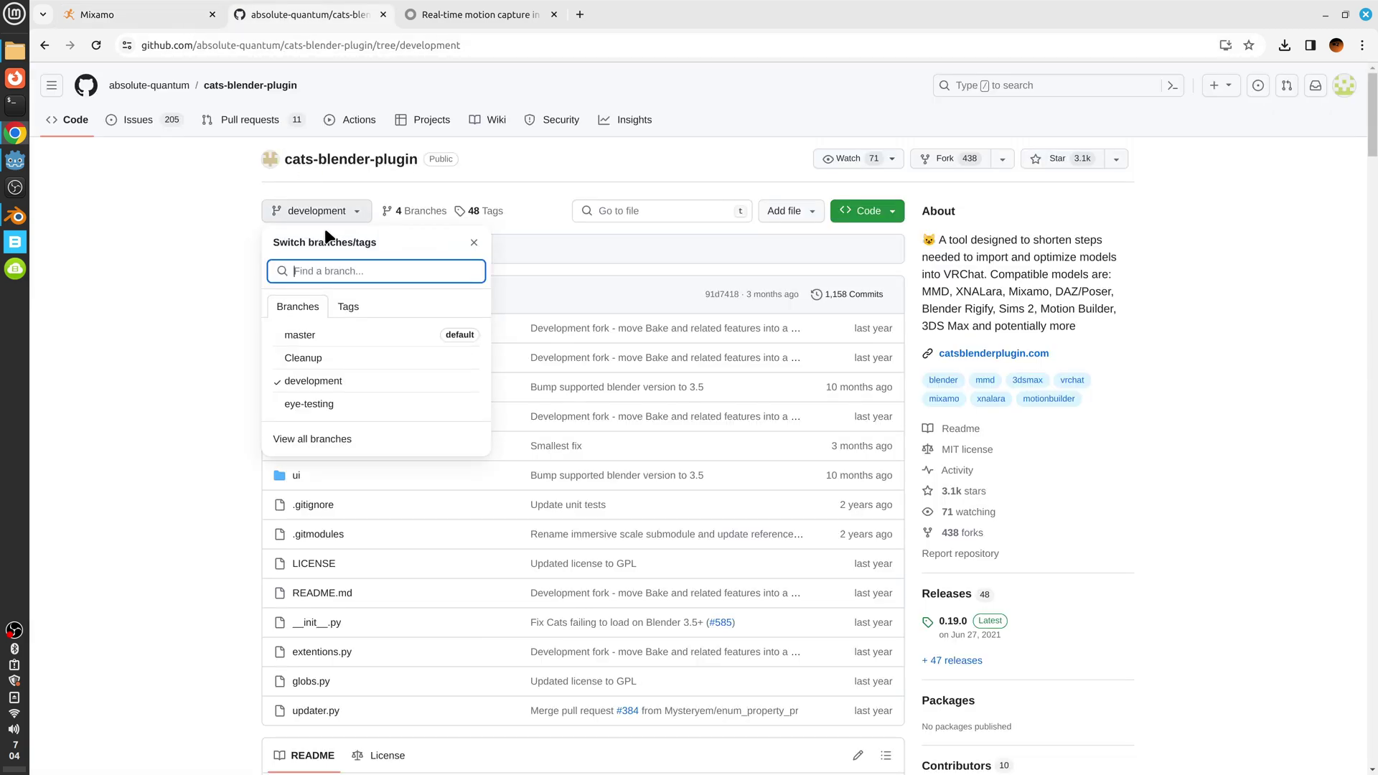
click(305, 334)
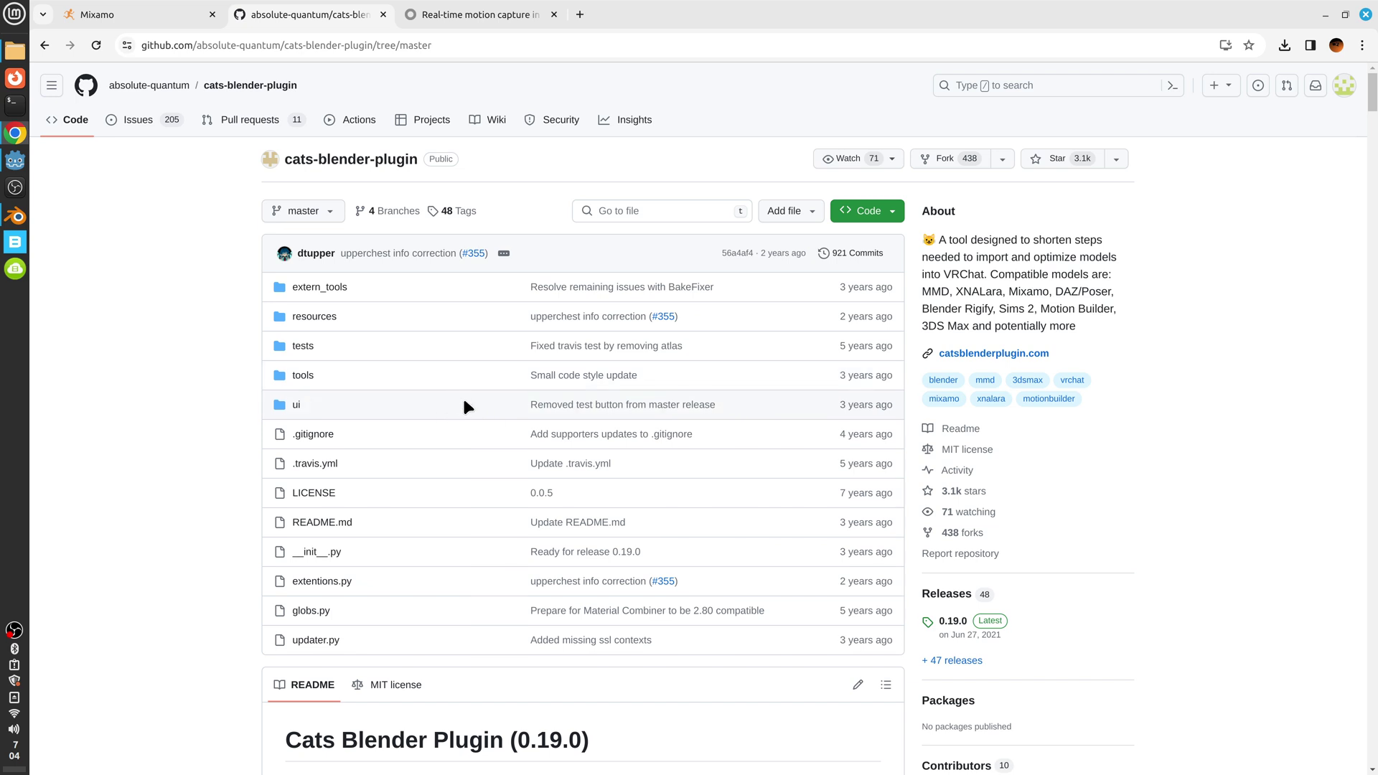
click(298, 204)
click(323, 380)
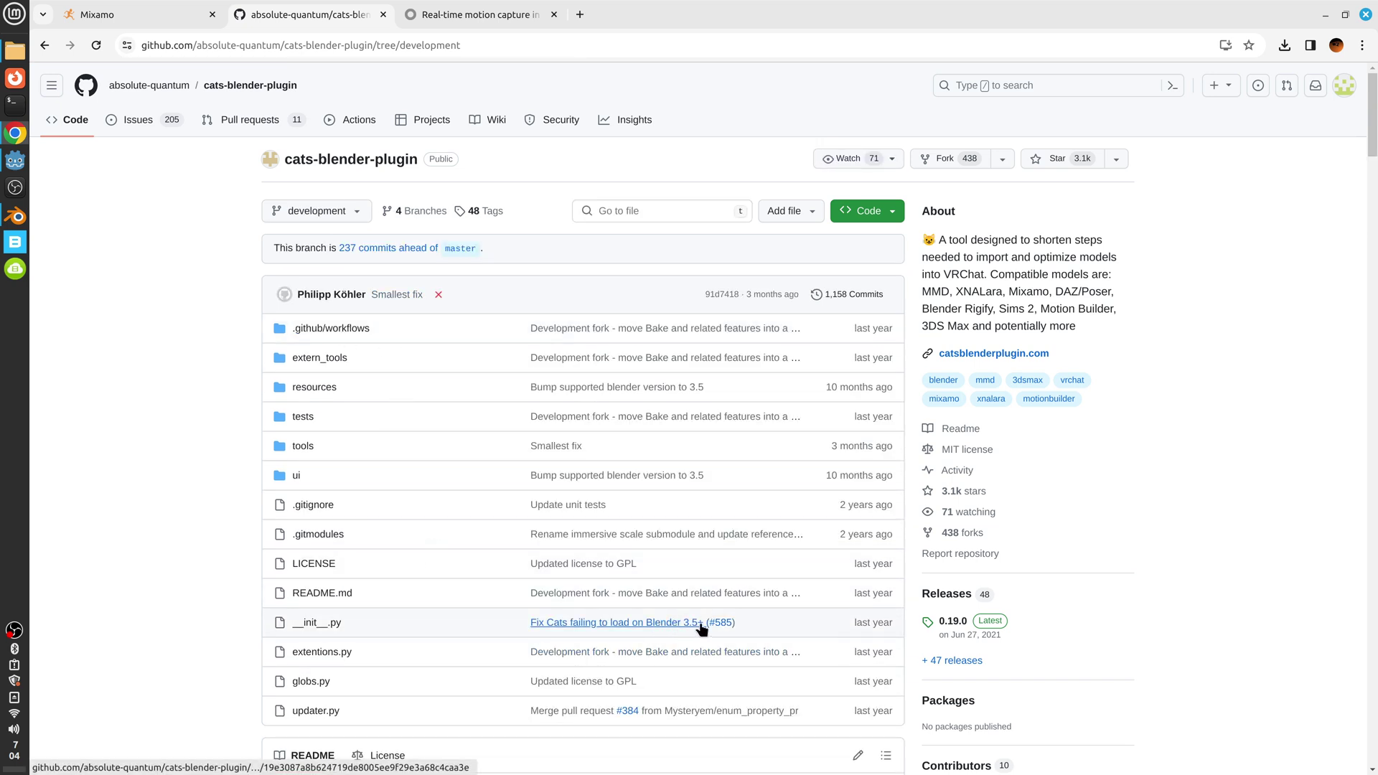
click(884, 211)
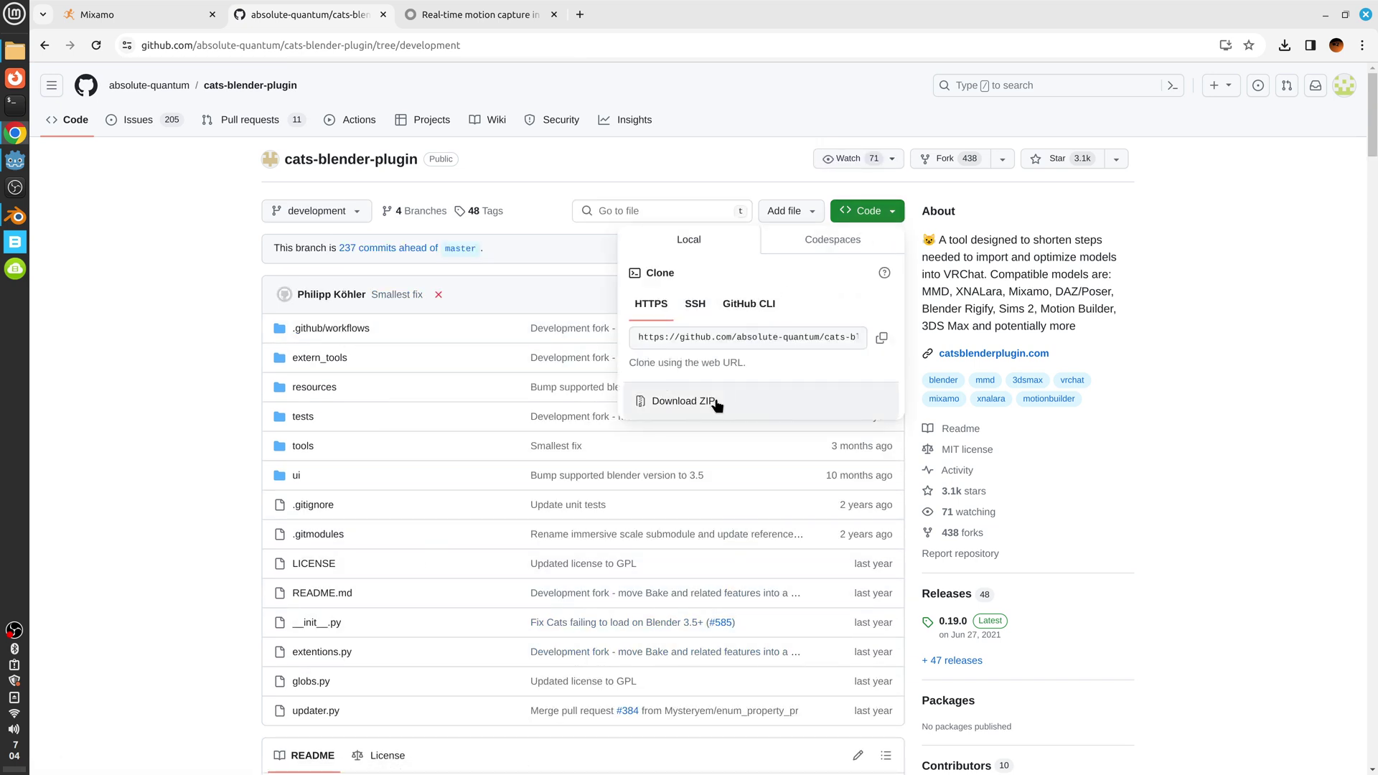
click(172, 298)
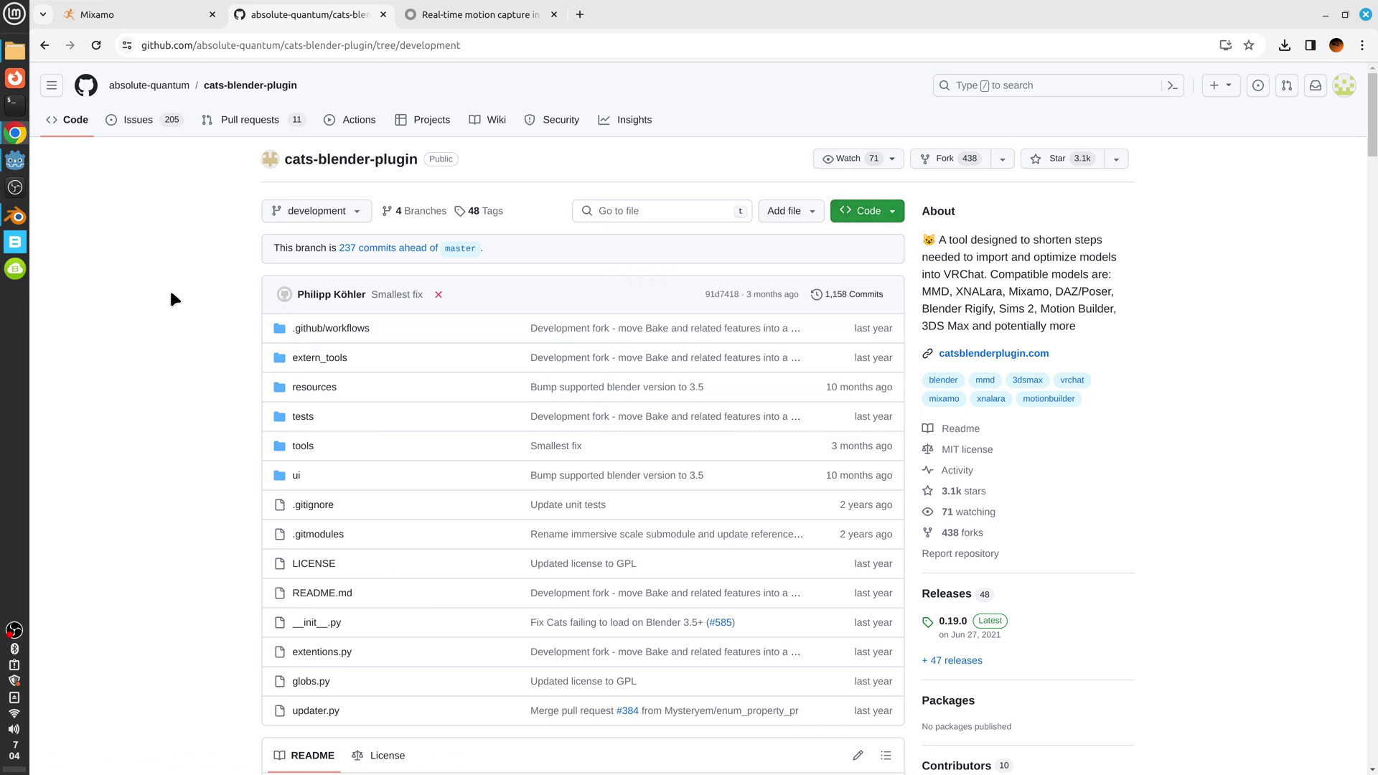
View the Rokoko Blender integration page and dismiss its live event popup.
click(478, 14)
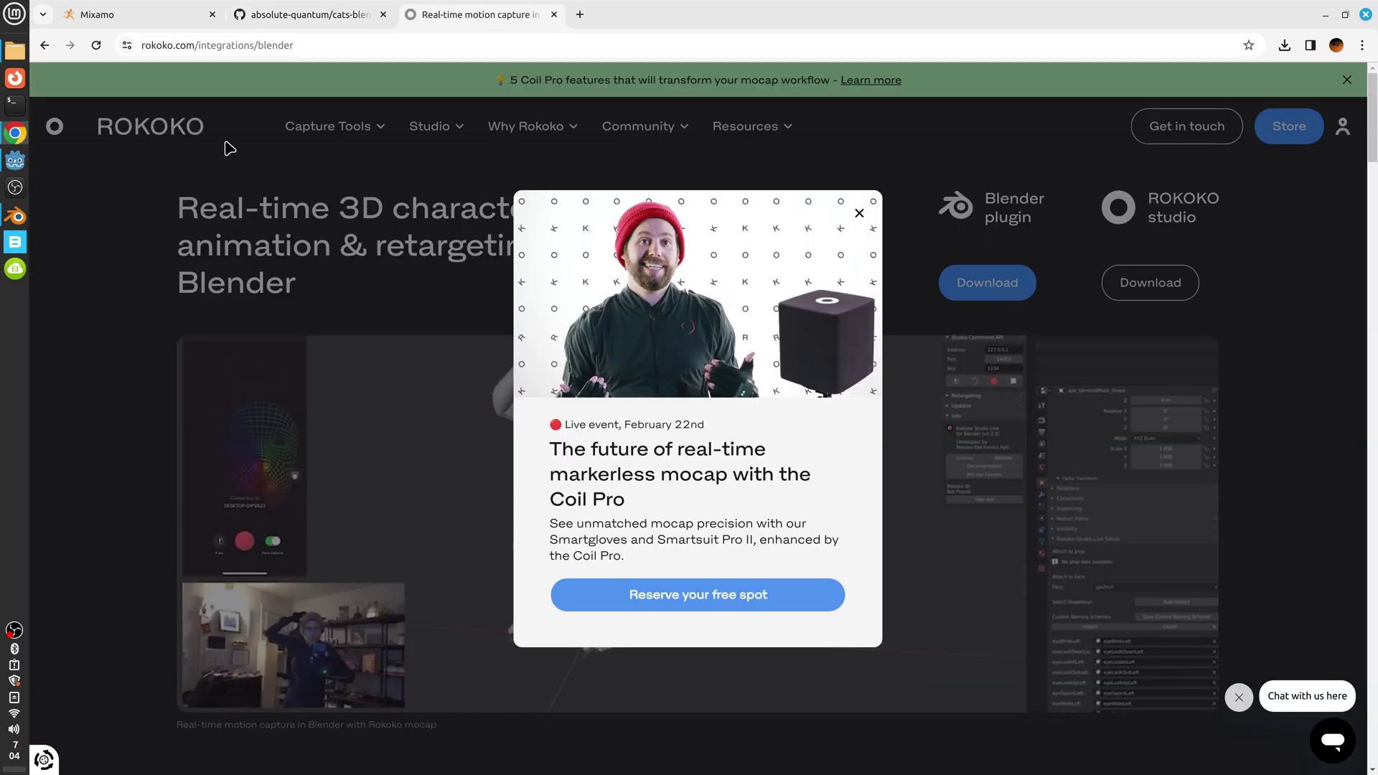
click(859, 213)
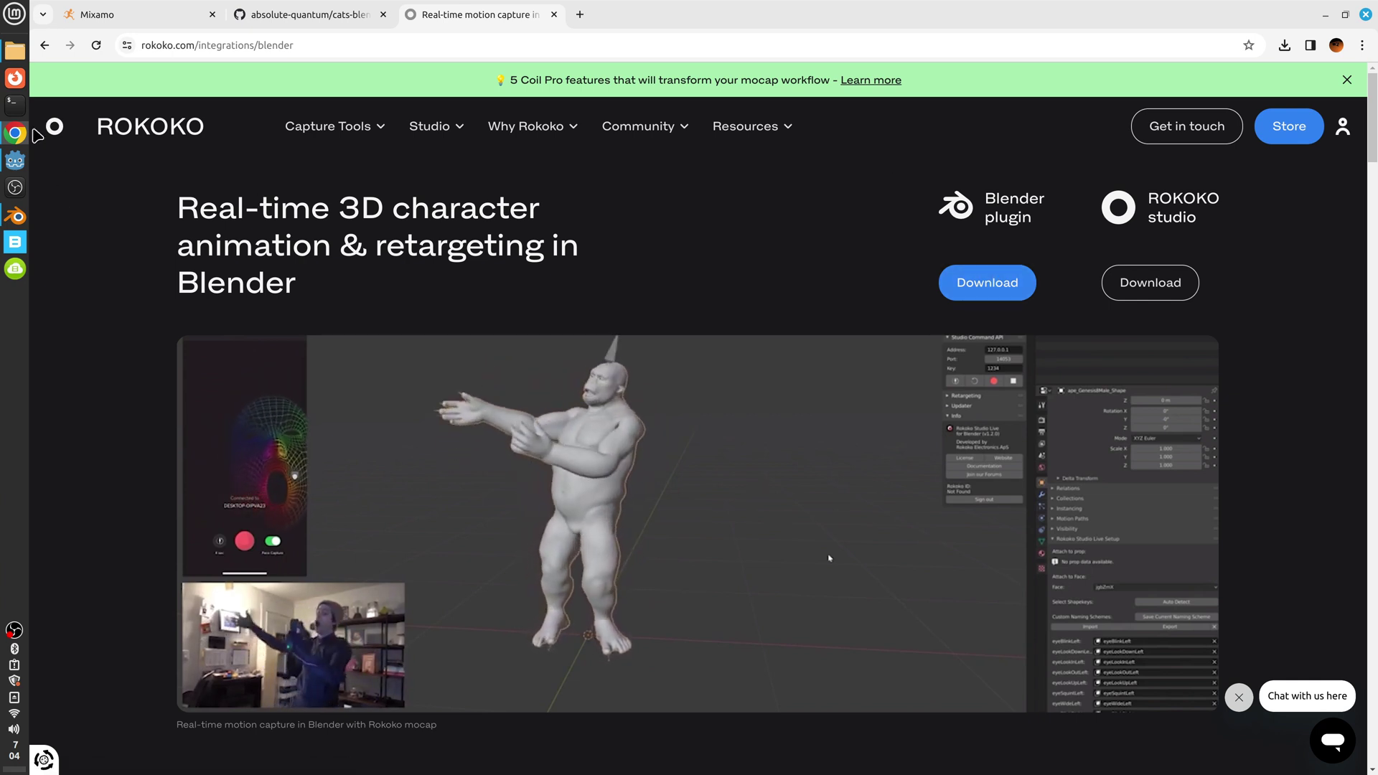
Switch to Godot, look at the asset library's VRM importer entry, and return to the 3D workspace.
click(15, 160)
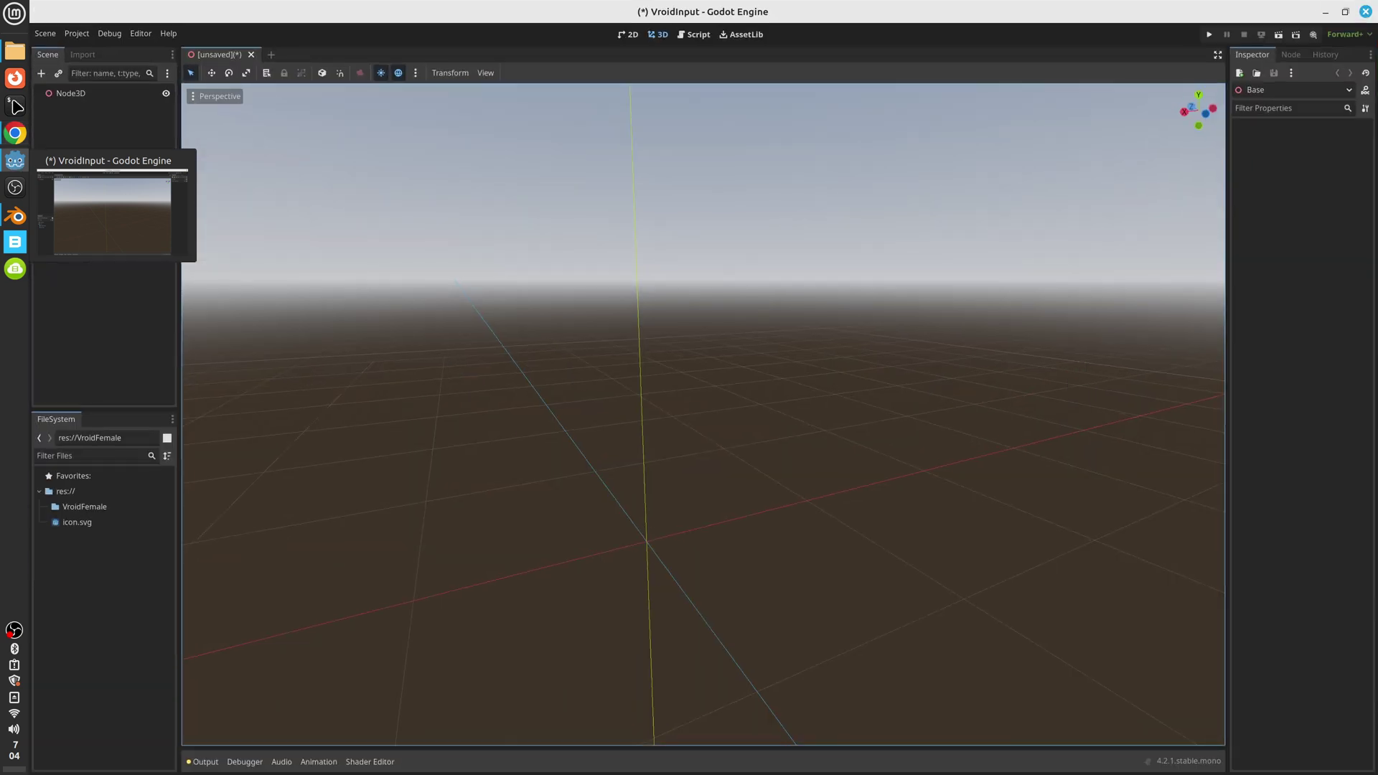
click(15, 51)
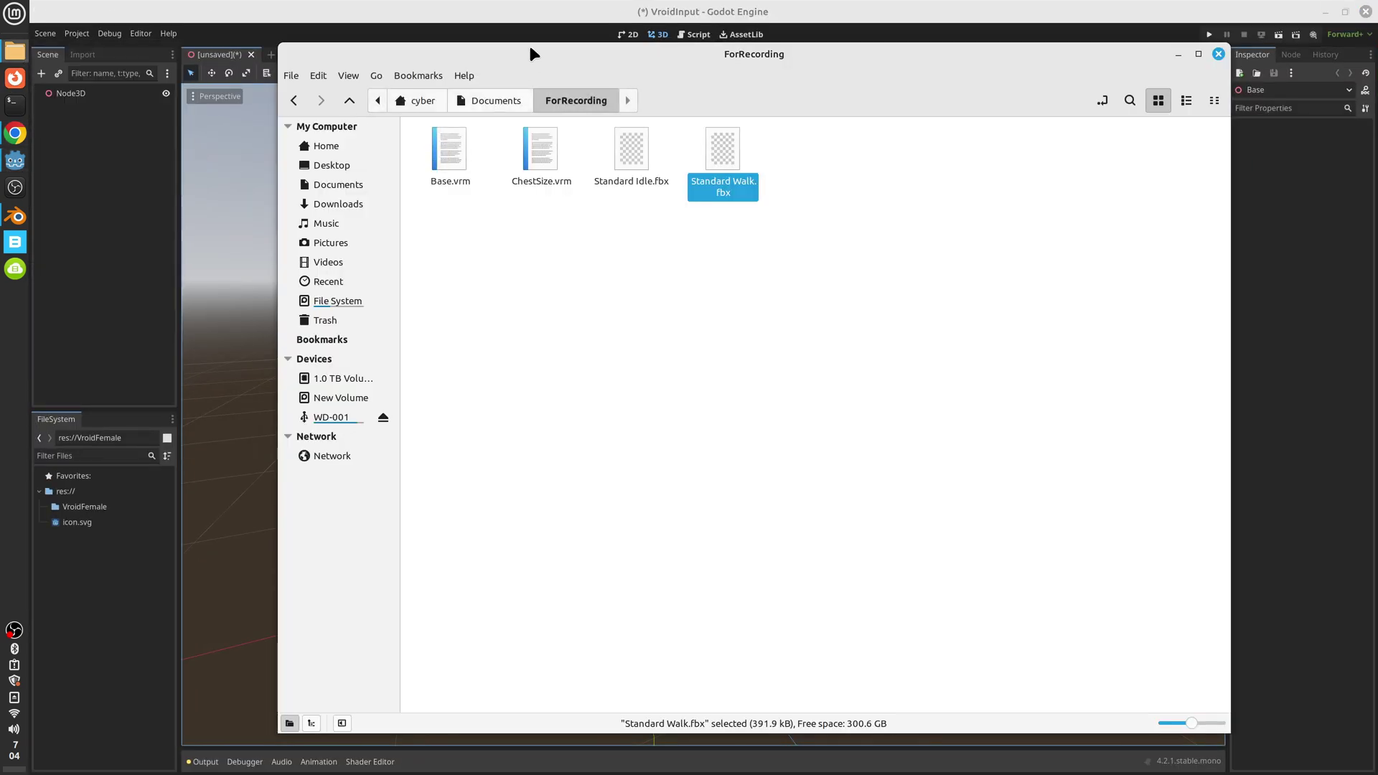
drag(531, 50, 806, 88)
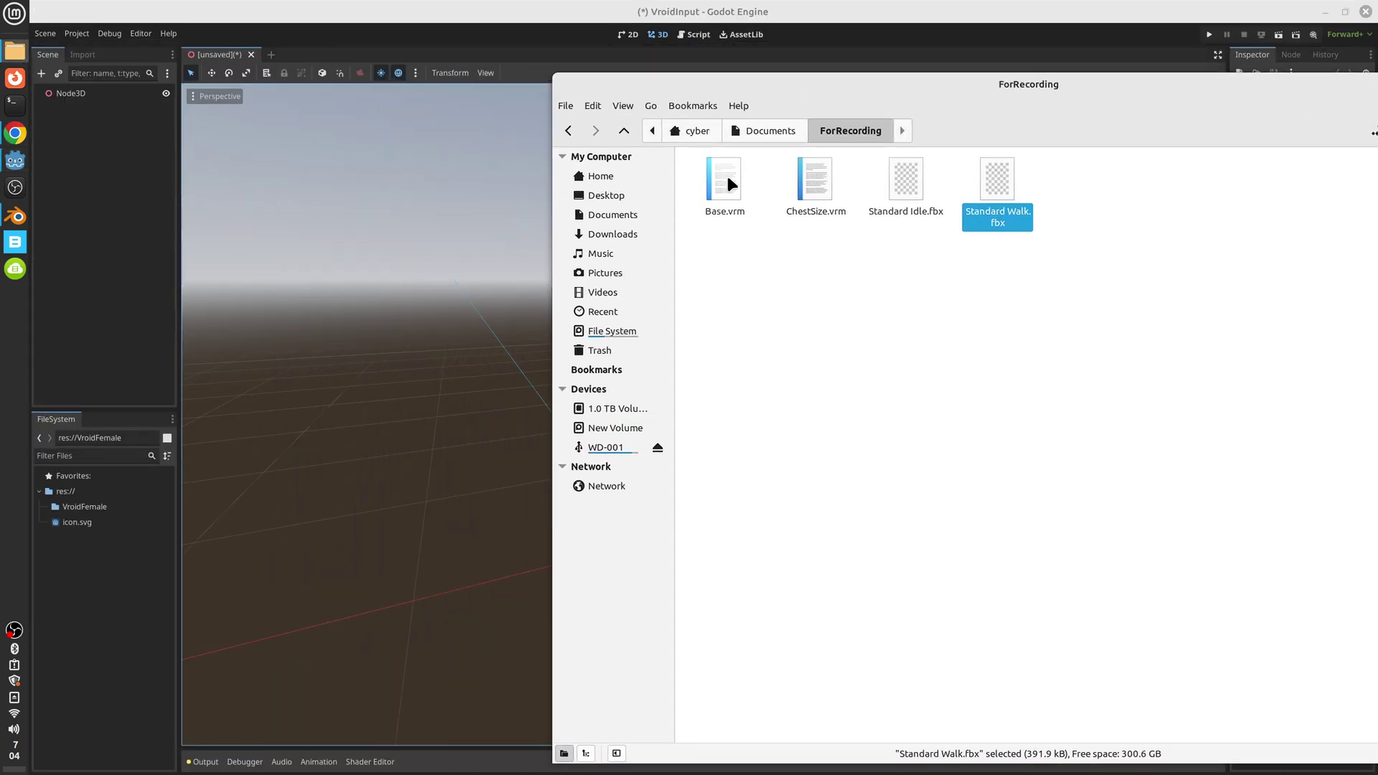
click(763, 40)
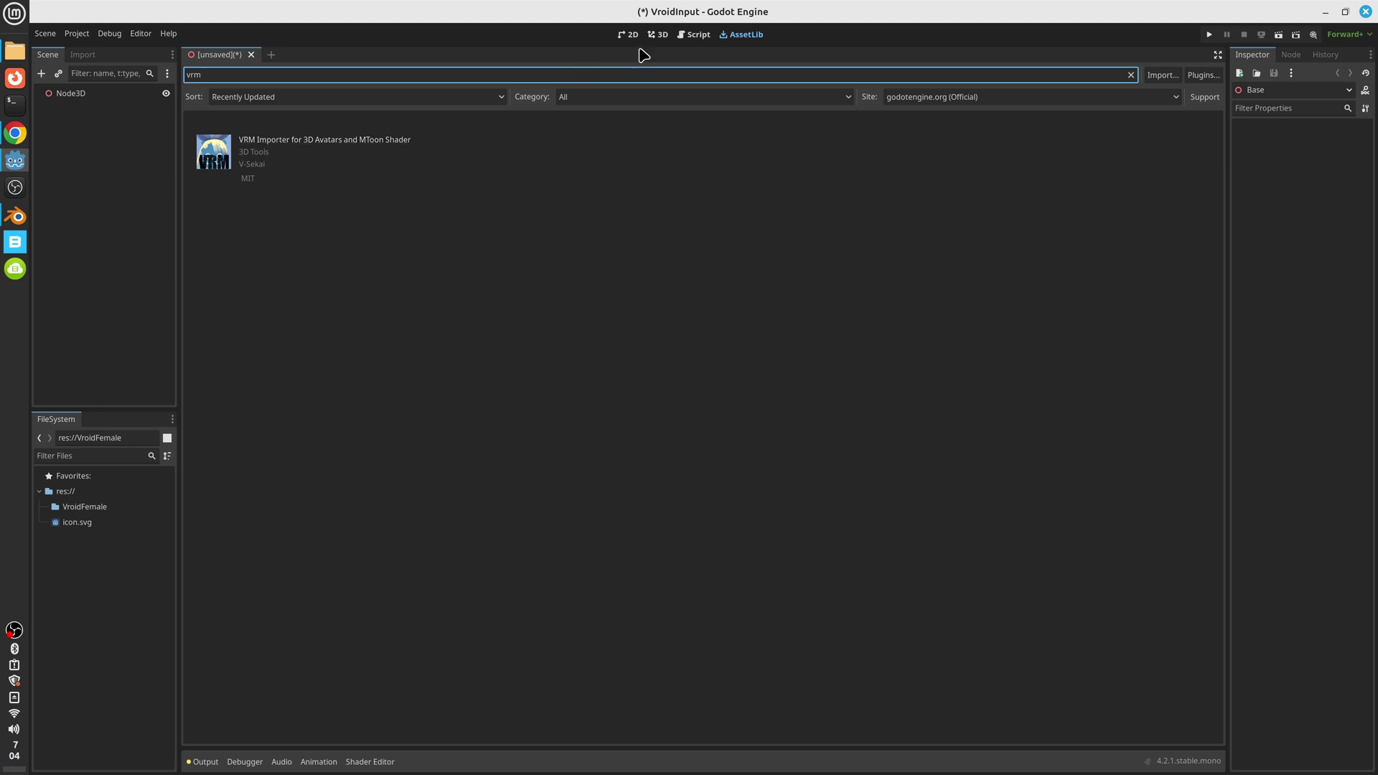
click(657, 34)
Rename Base.vrm in the ForRecording folder to Base.glb and import it into the Godot project's VroidFemale folder.
click(85, 507)
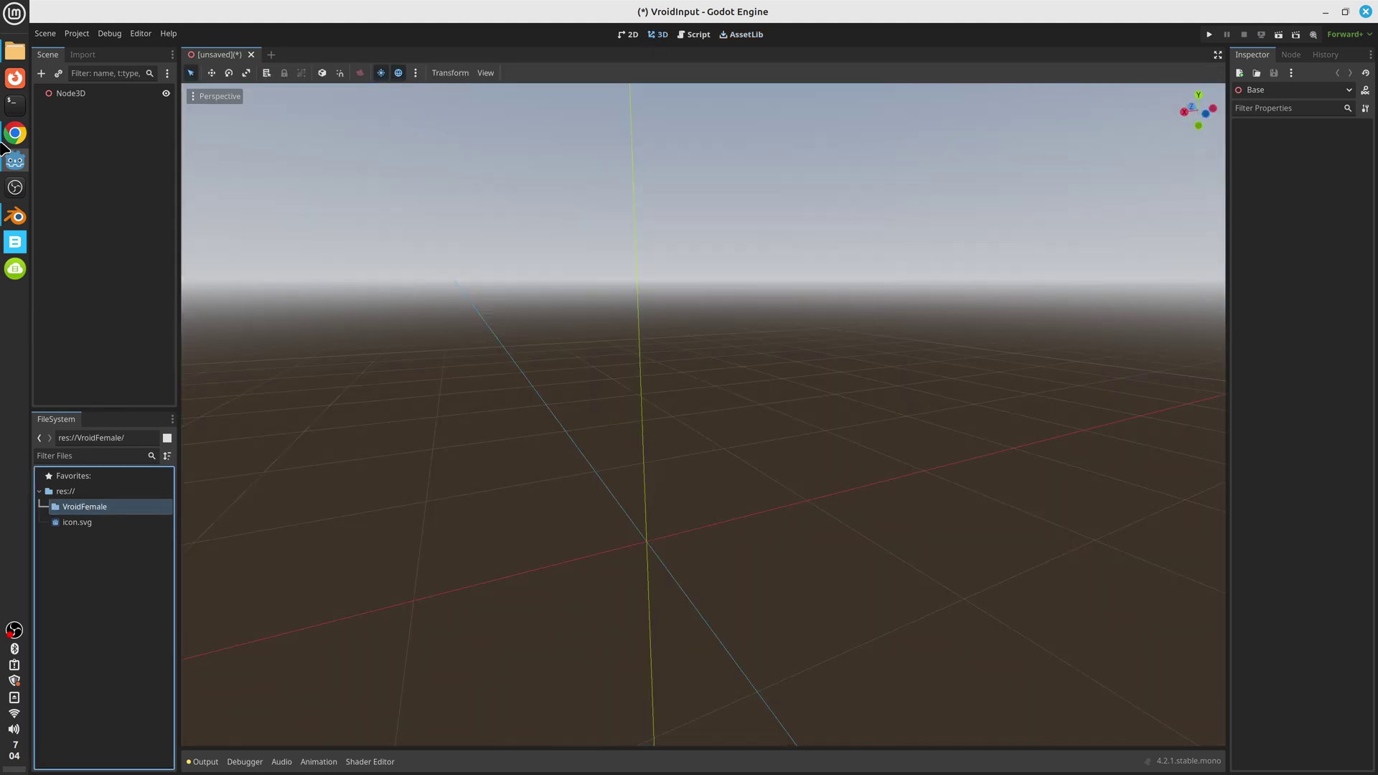
click(14, 50)
click(723, 176)
right_click(724, 179)
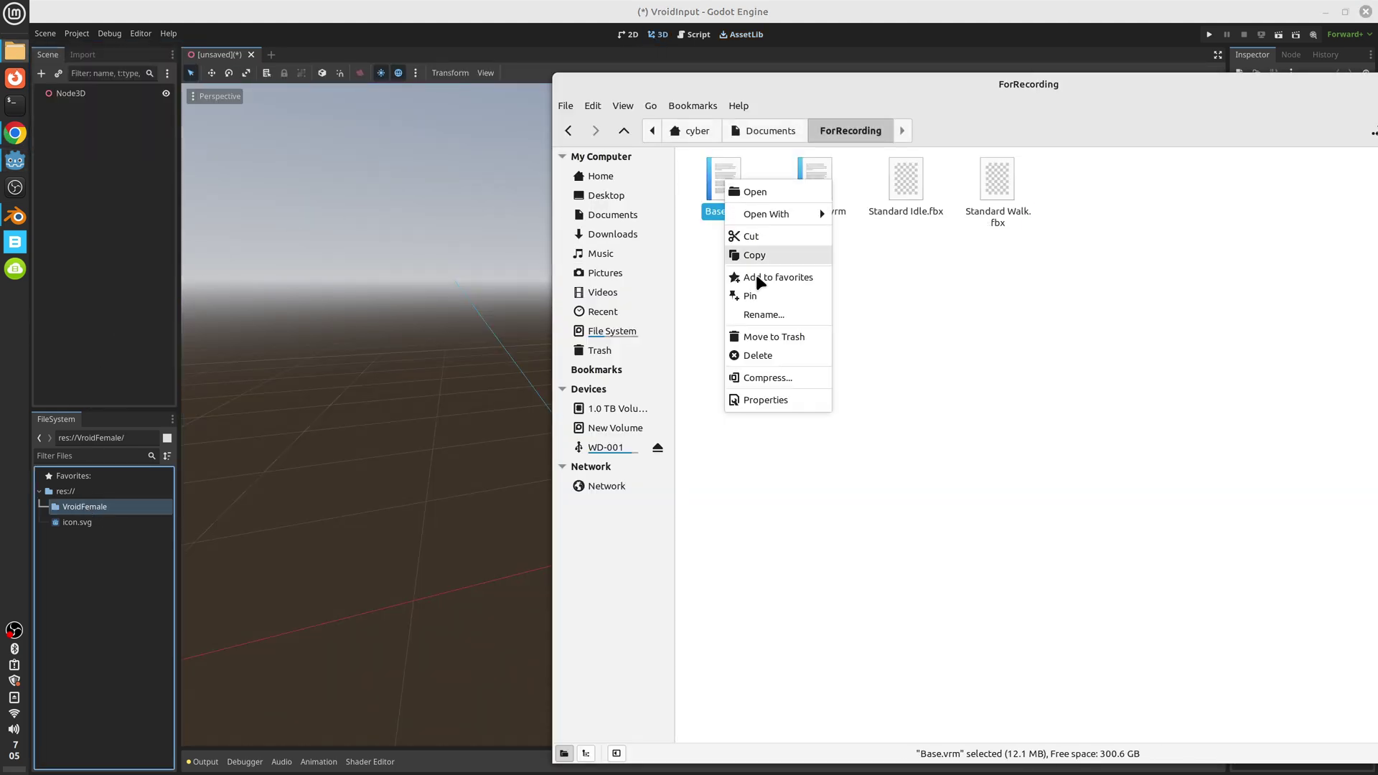
click(763, 314)
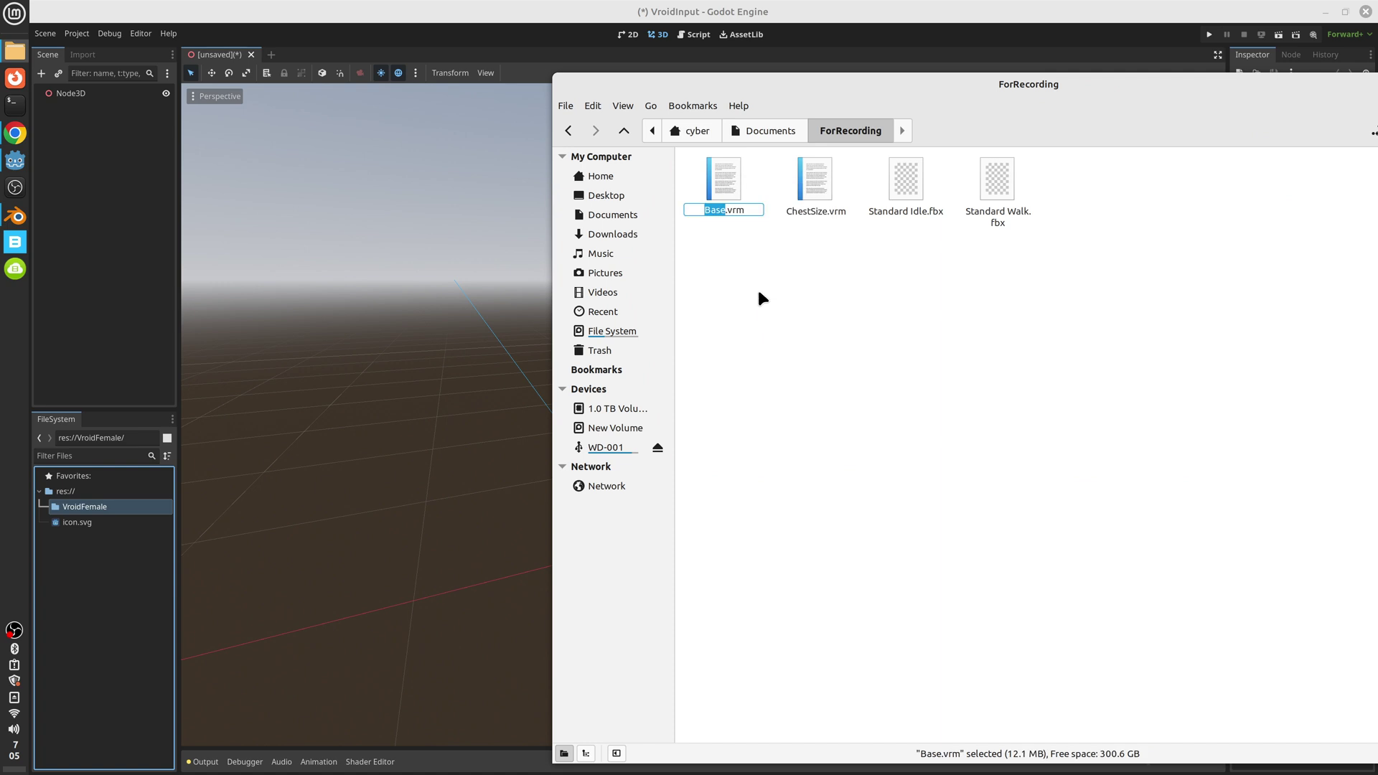
key(End)
key(BackSpace)
key(BackSpace)
key(BackSpace)
text(glb)
key(Return)
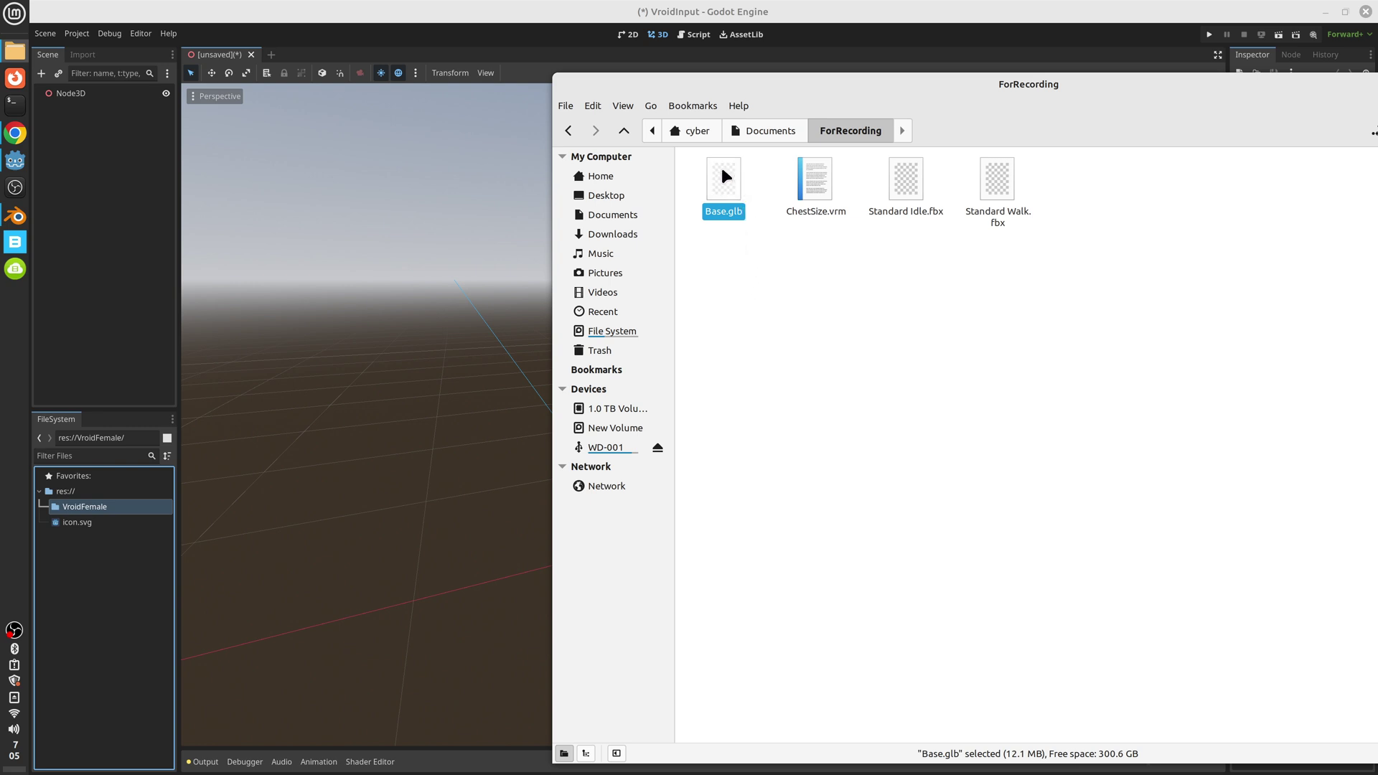
drag(727, 181, 77, 515)
Rename ChestSize.vrm in the ForRecording folder to ChestSize.glb and return to Godot.
drag(1266, 86, 1049, 129)
click(595, 232)
right_click(595, 232)
click(630, 367)
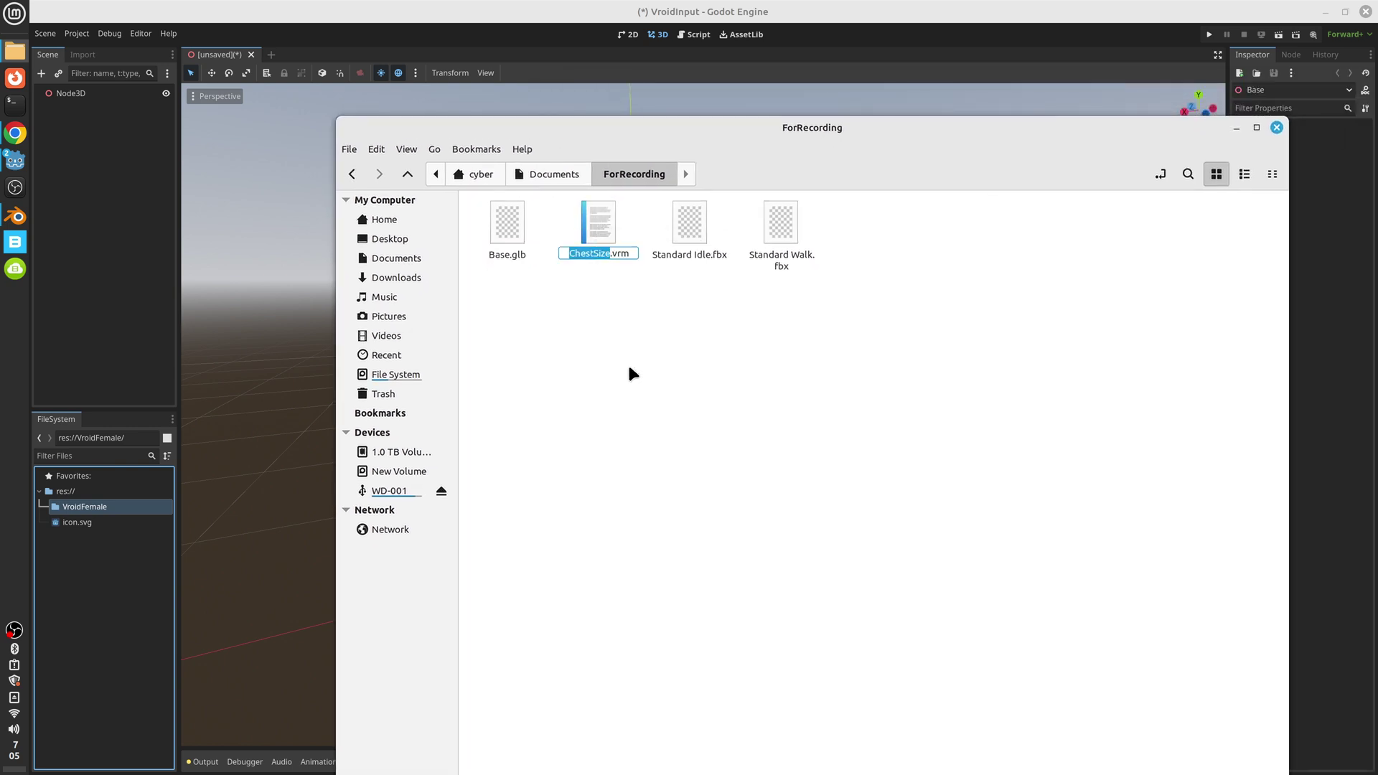
key(End)
key(BackSpace)
key(BackSpace)
key(BackSpace)
key(alt+Tab)
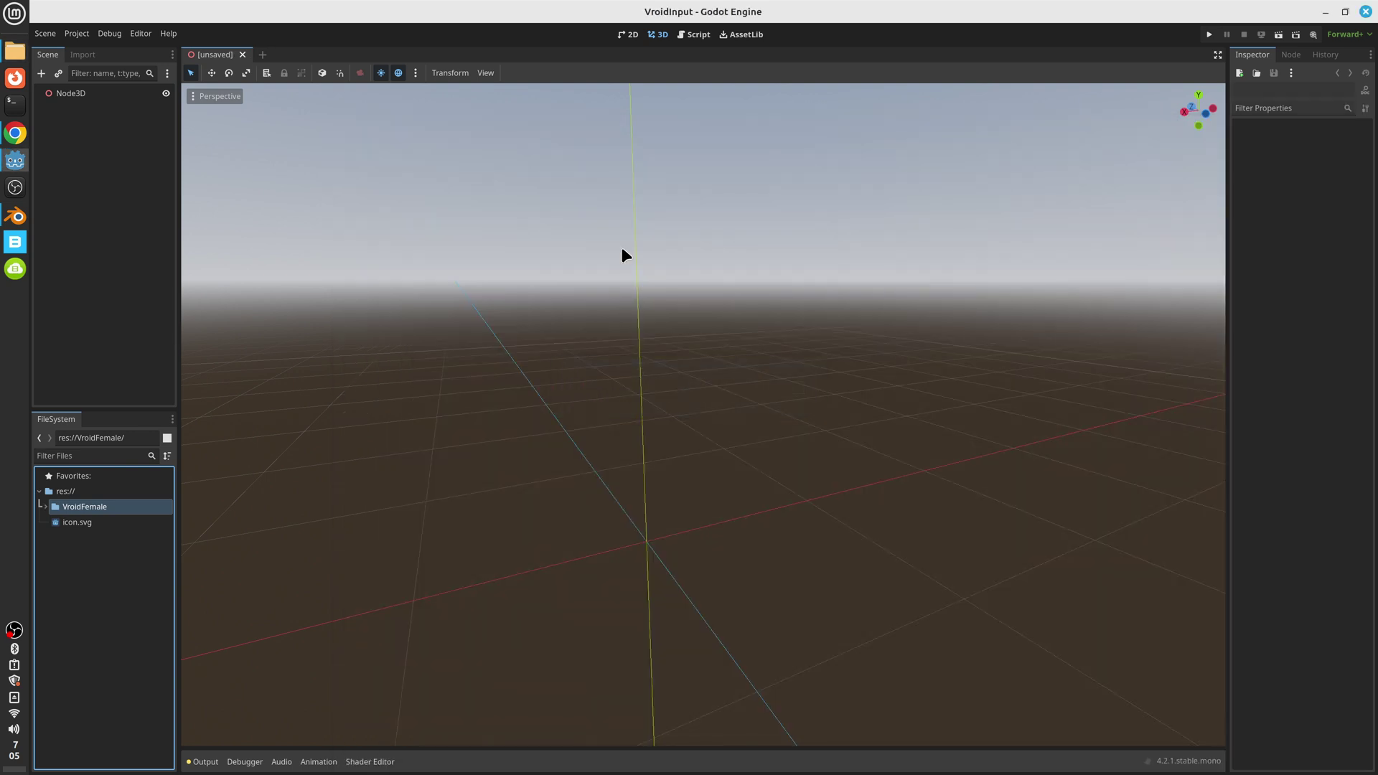
click(14, 50)
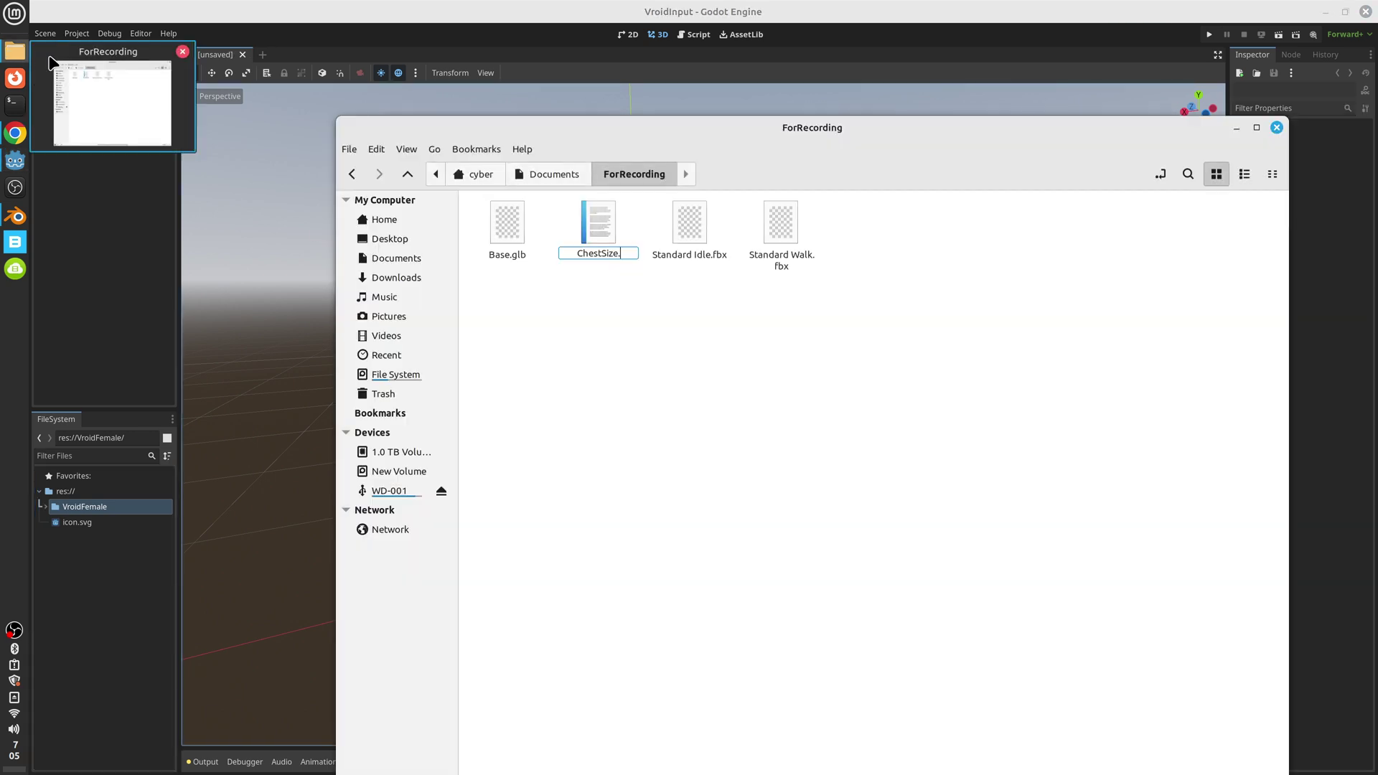
text(glb)
key(Return)
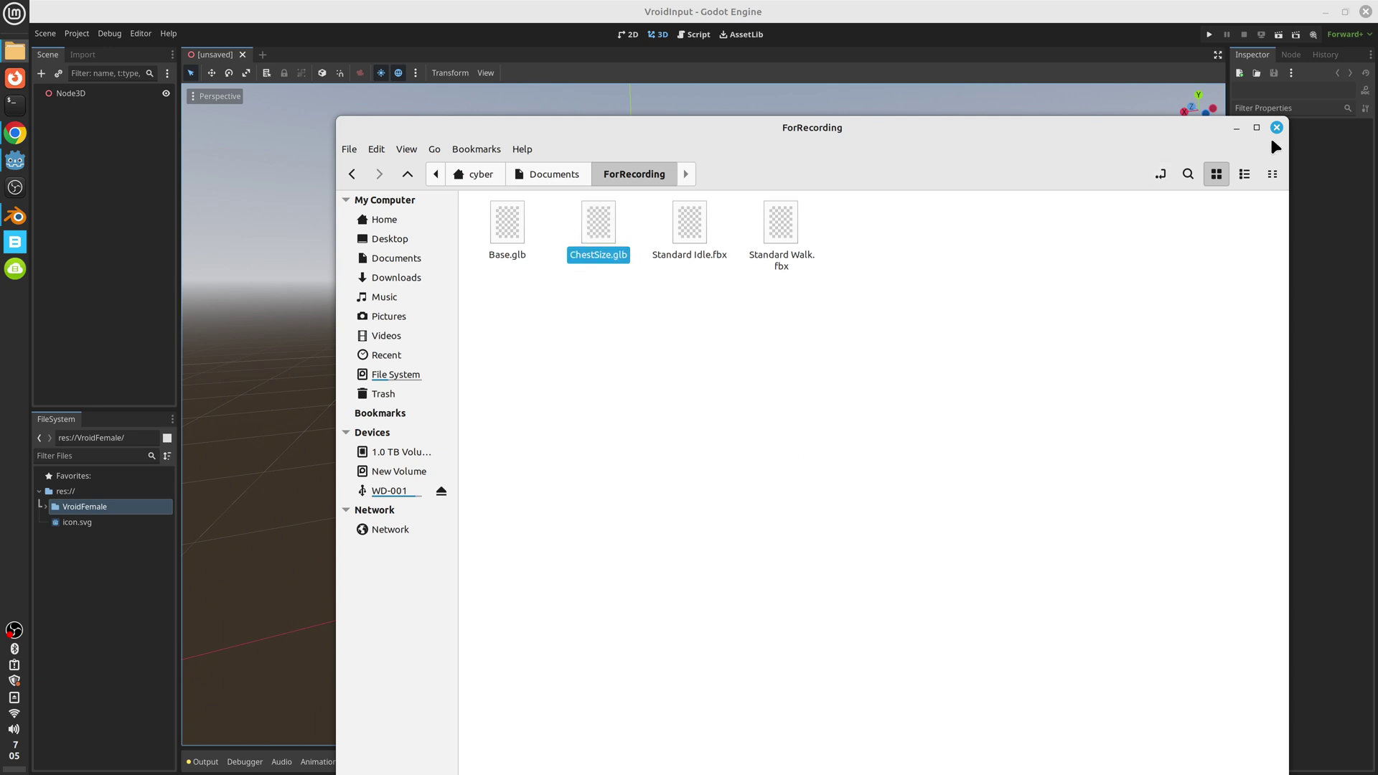
click(1235, 127)
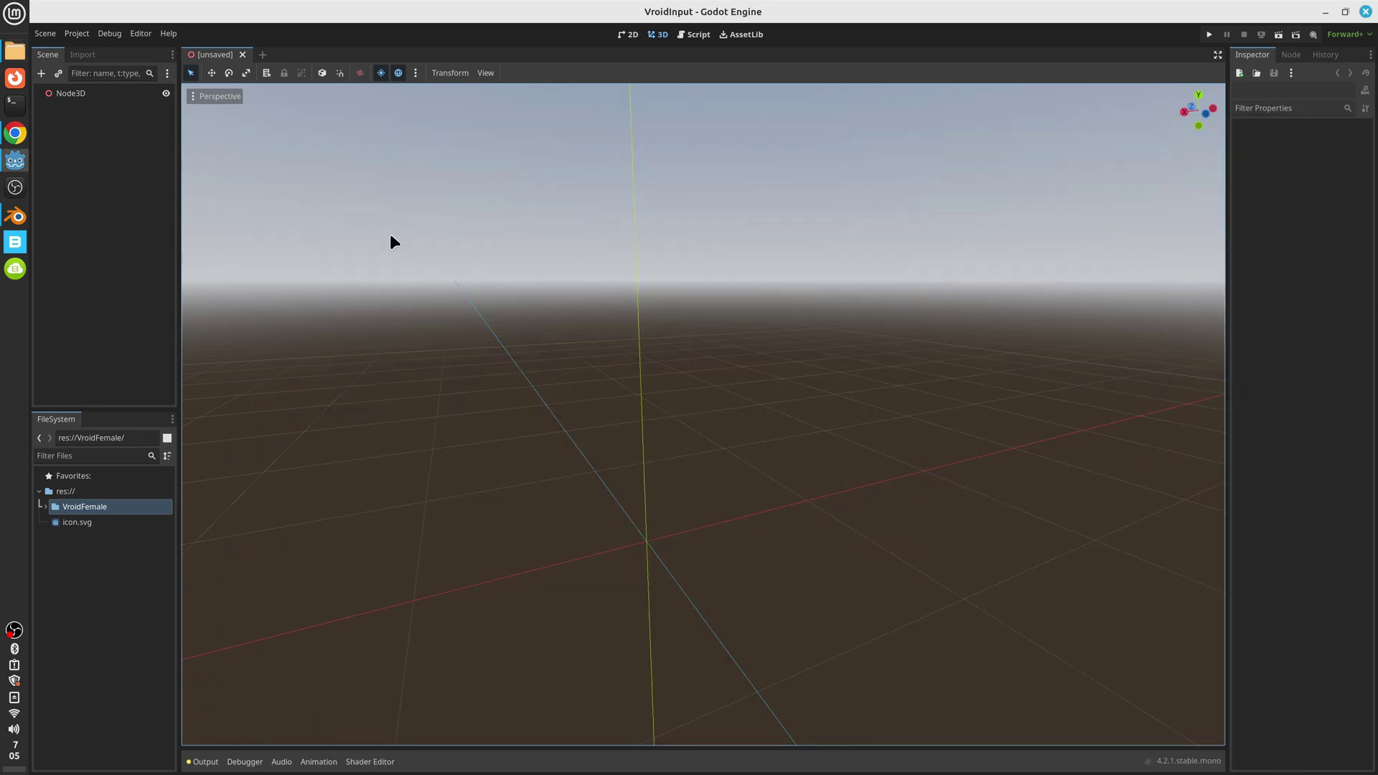
Instance Base.glb from the VroidFemale folder as a child of Node3D and inspect the character model.
double_click(96, 506)
click(95, 499)
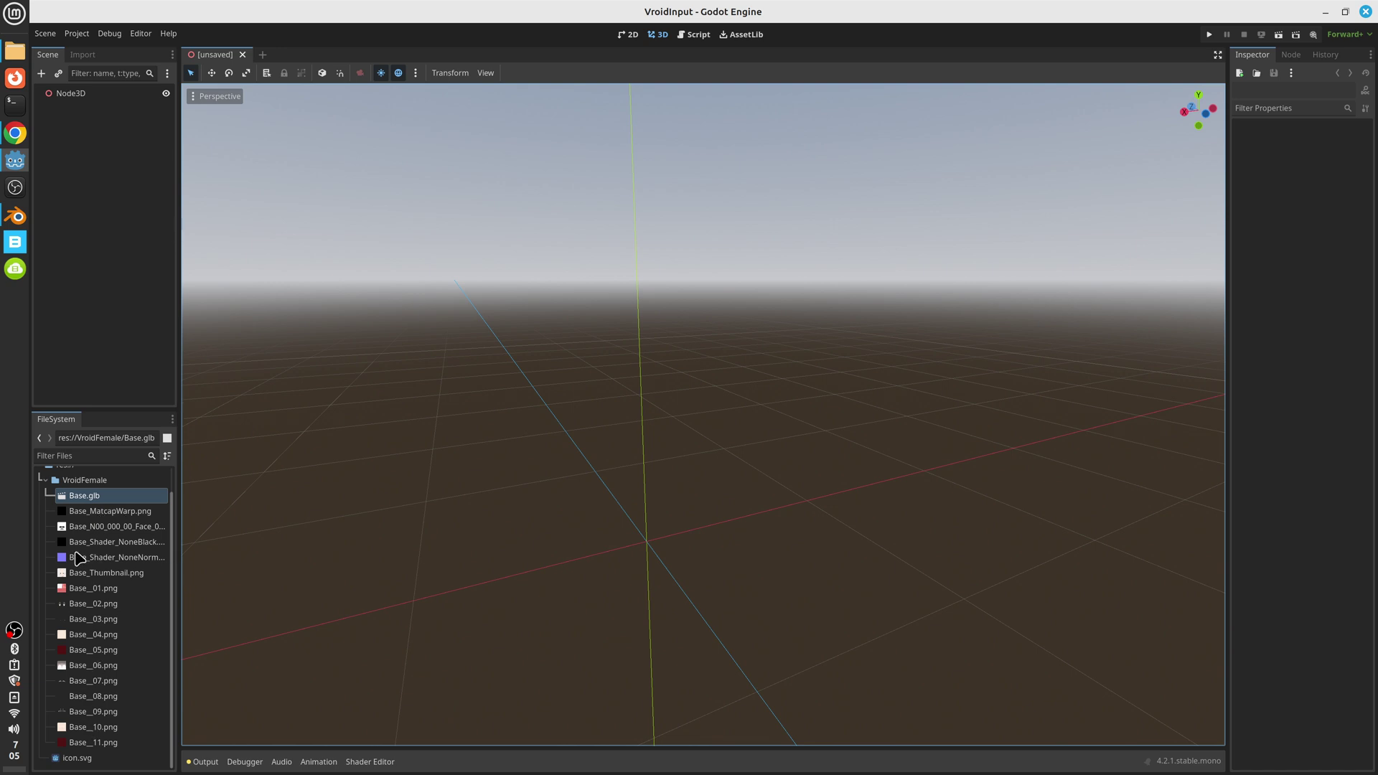
drag(84, 497, 72, 94)
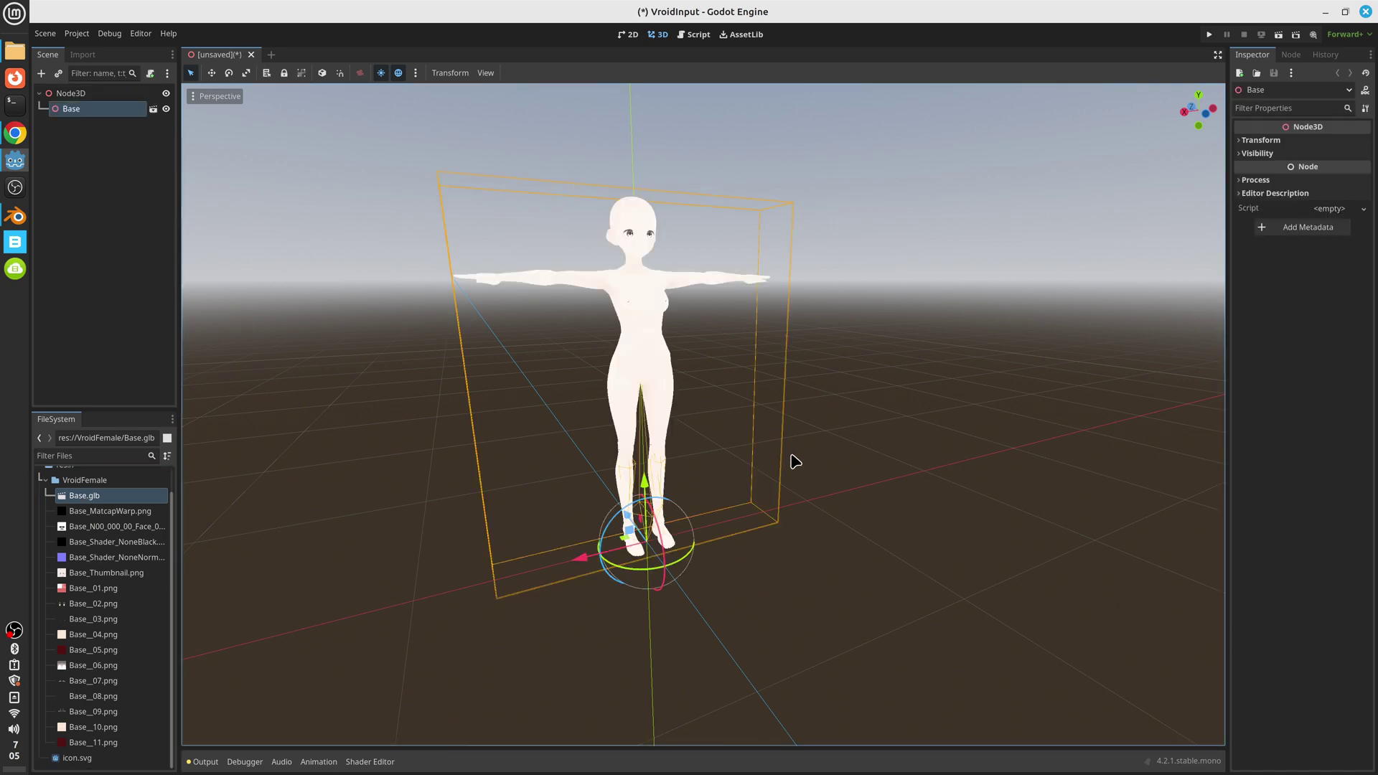
middle_drag(781, 462, 902, 363)
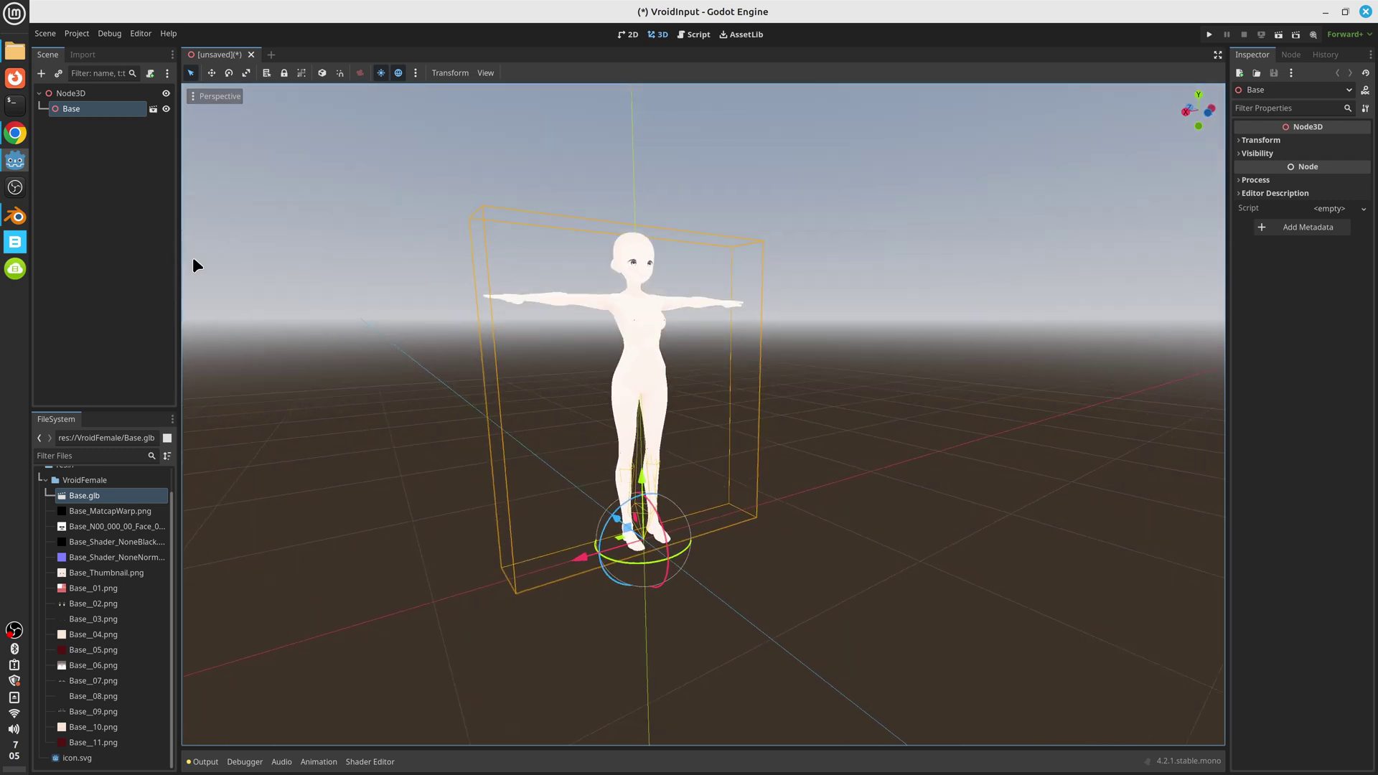
Delete the Base node from the scene tree, leaving only the Node3D root.
click(71, 147)
click(71, 109)
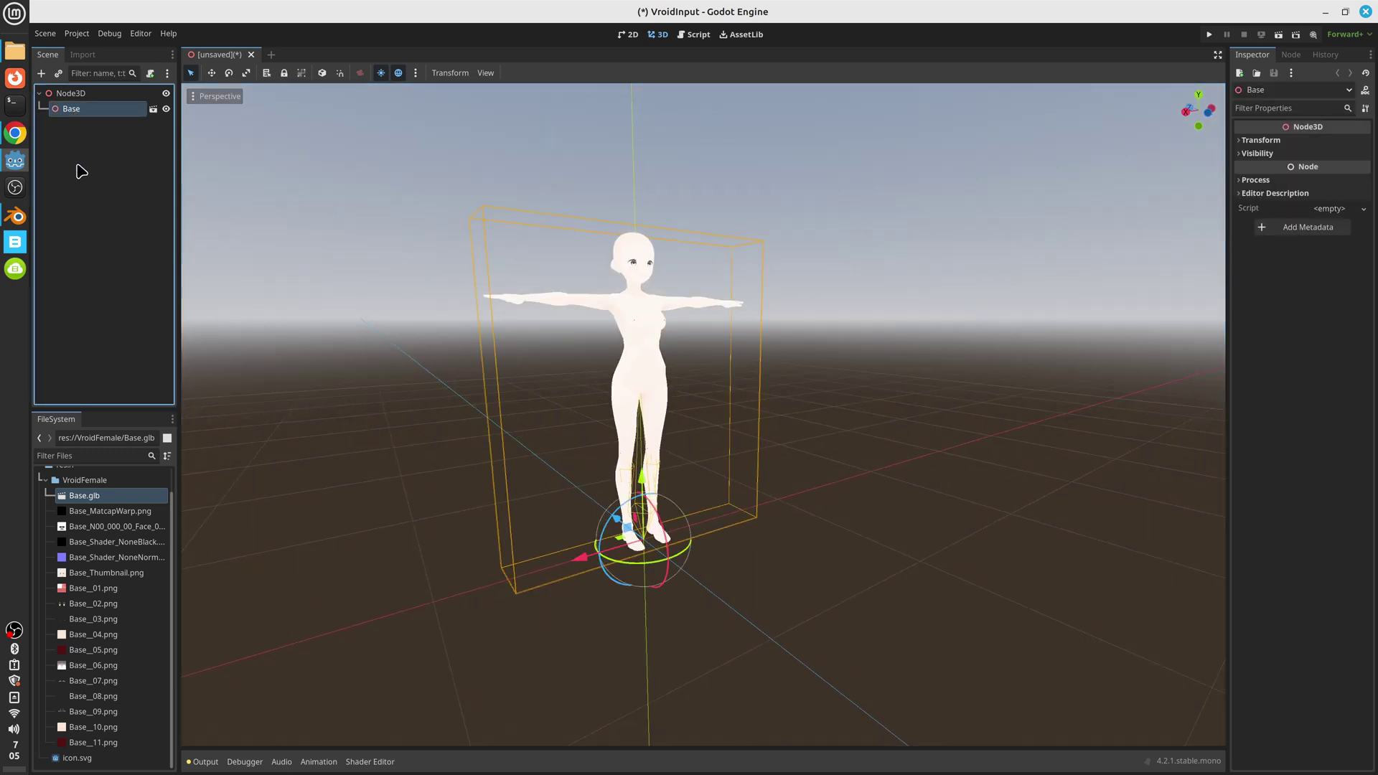
key(Delete)
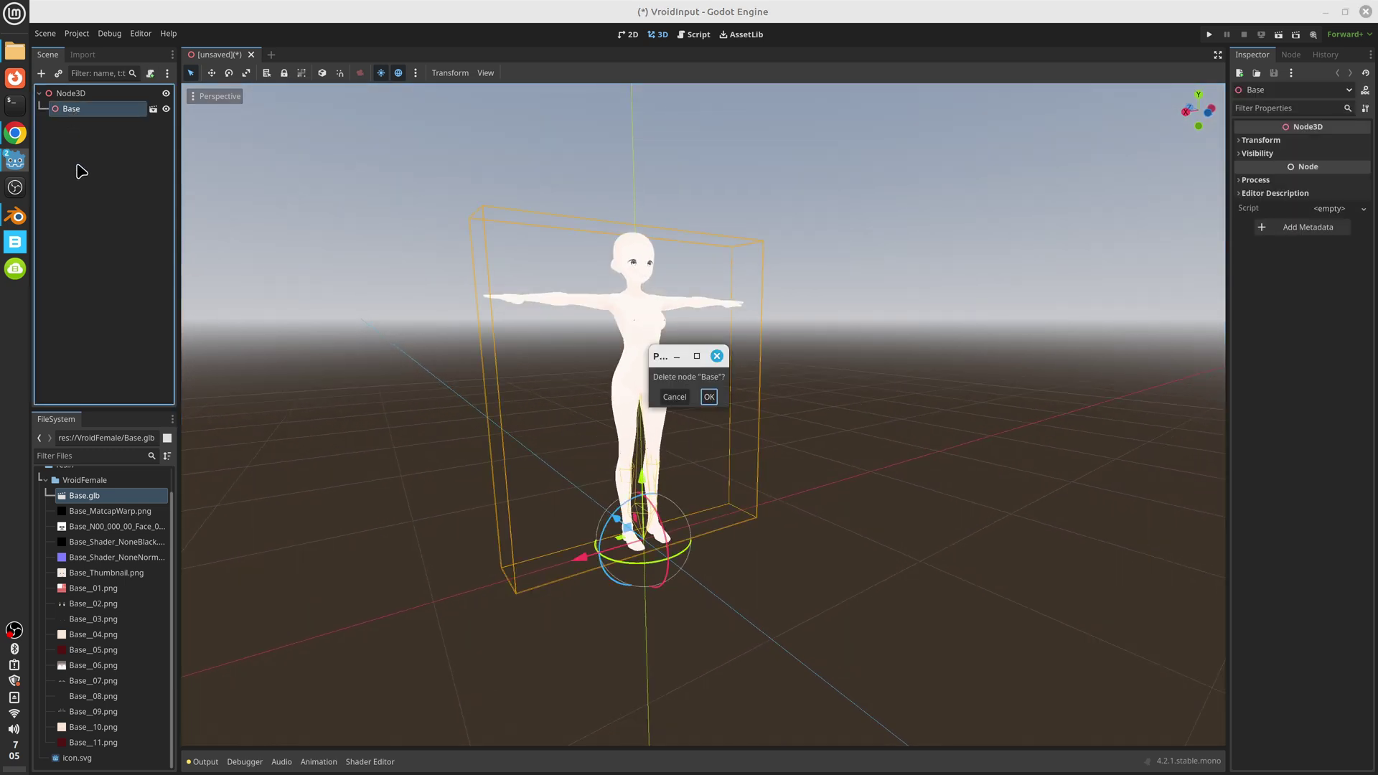
click(708, 398)
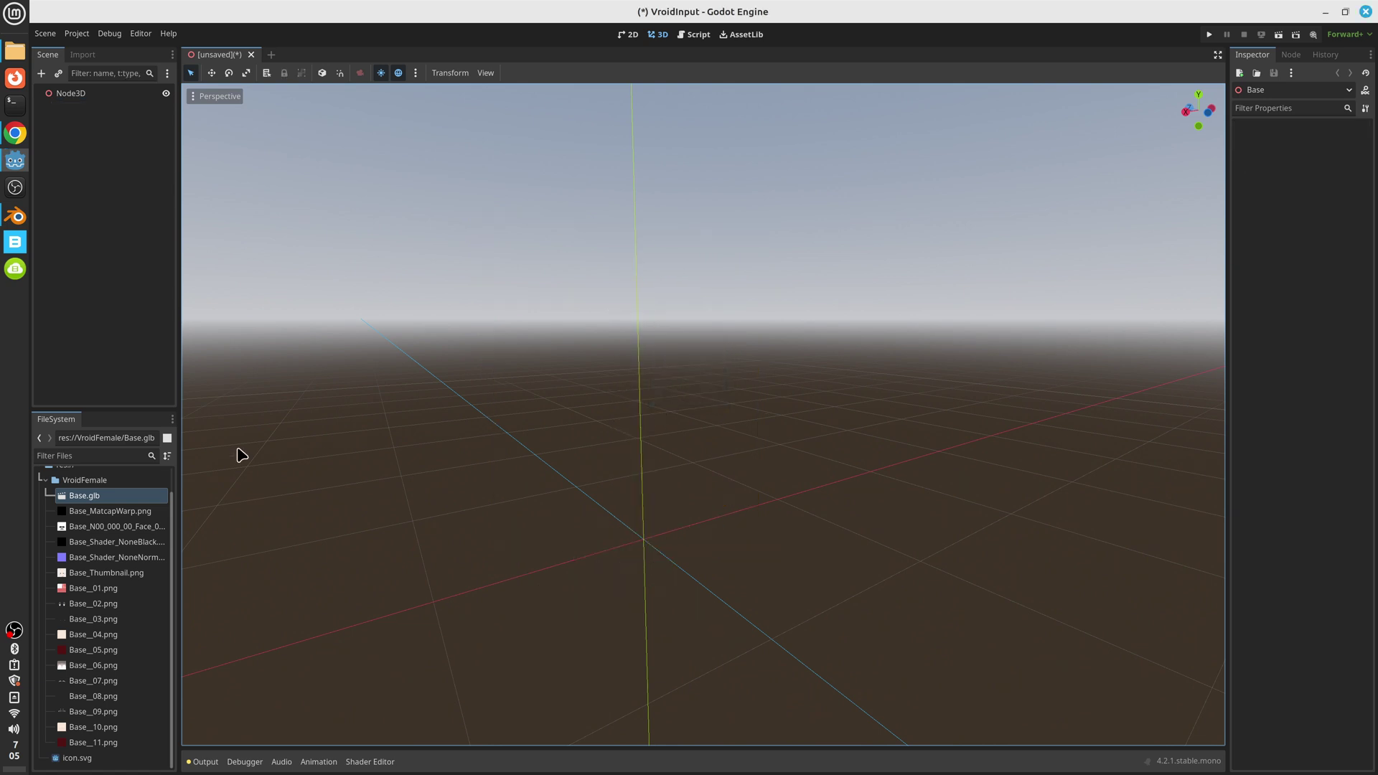
Remove Base.glb and all of its extracted texture files from the project's VroidFemale folder.
shift+click(93, 742)
key(Delete)
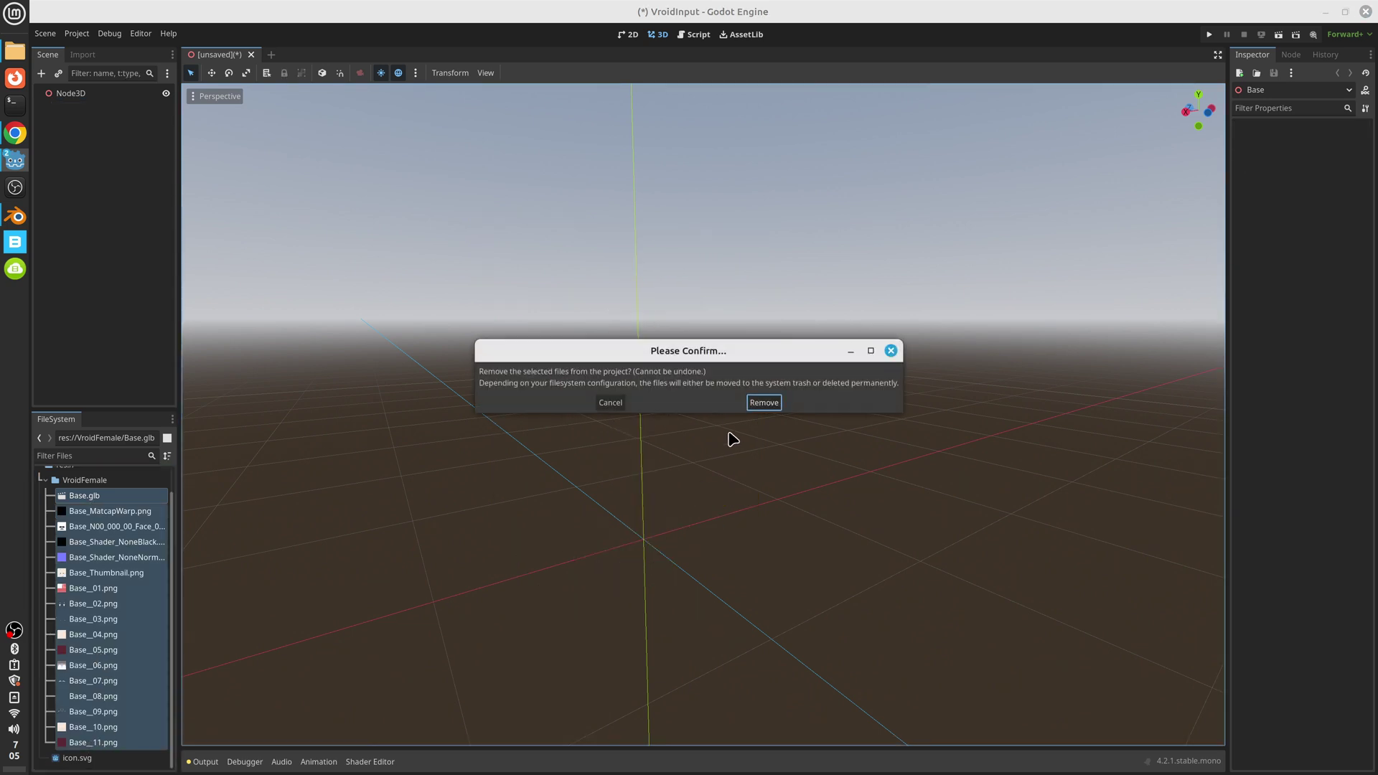
click(762, 404)
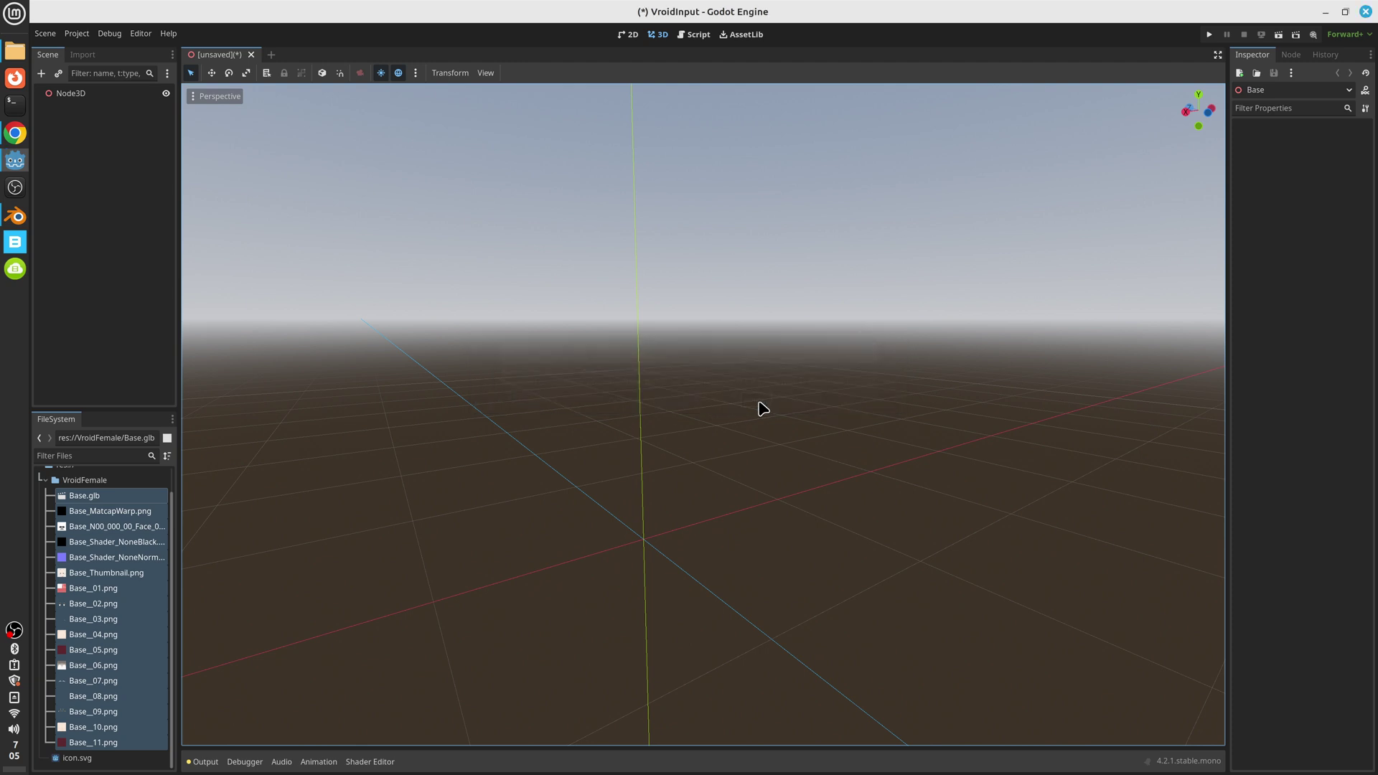
Close the Chrome window, switch to Blender, and show the 3D viewport's sidebar.
right_click(17, 138)
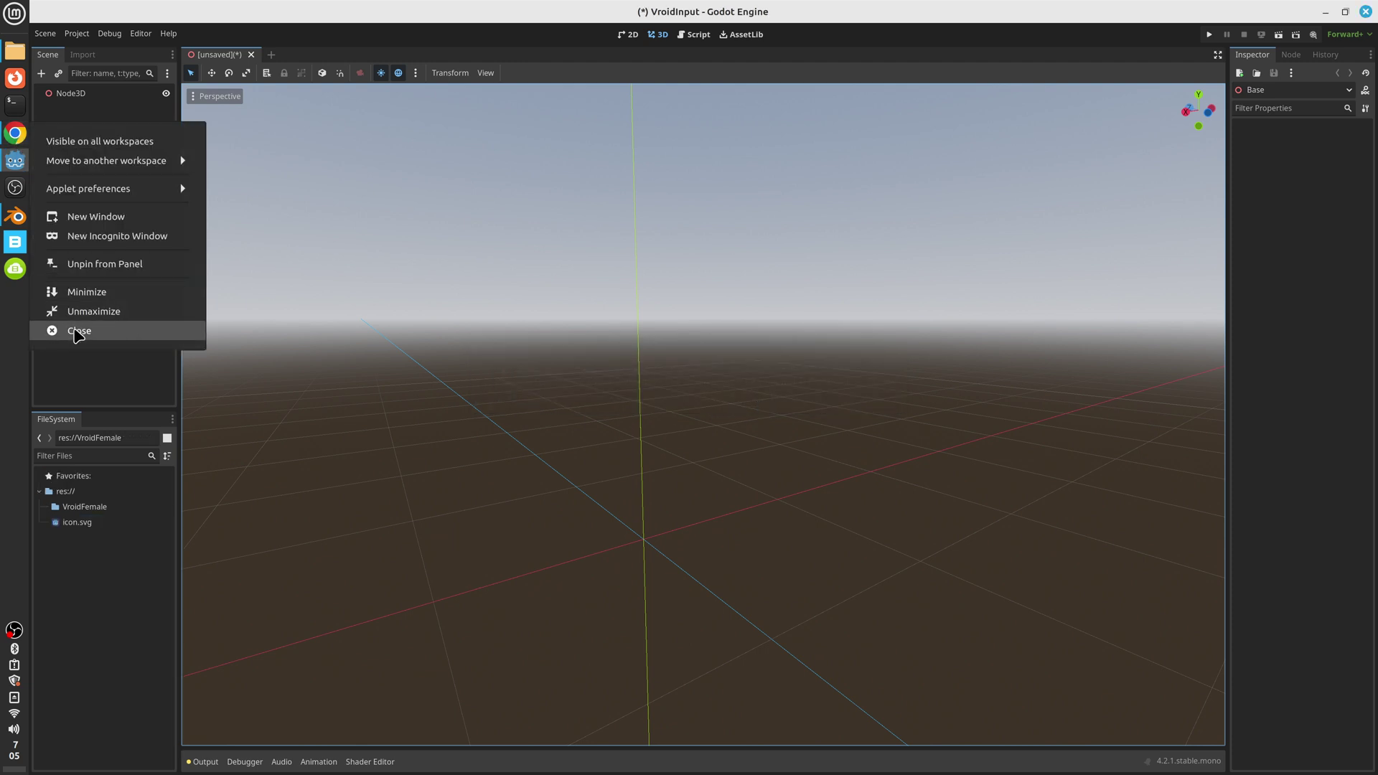
click(76, 332)
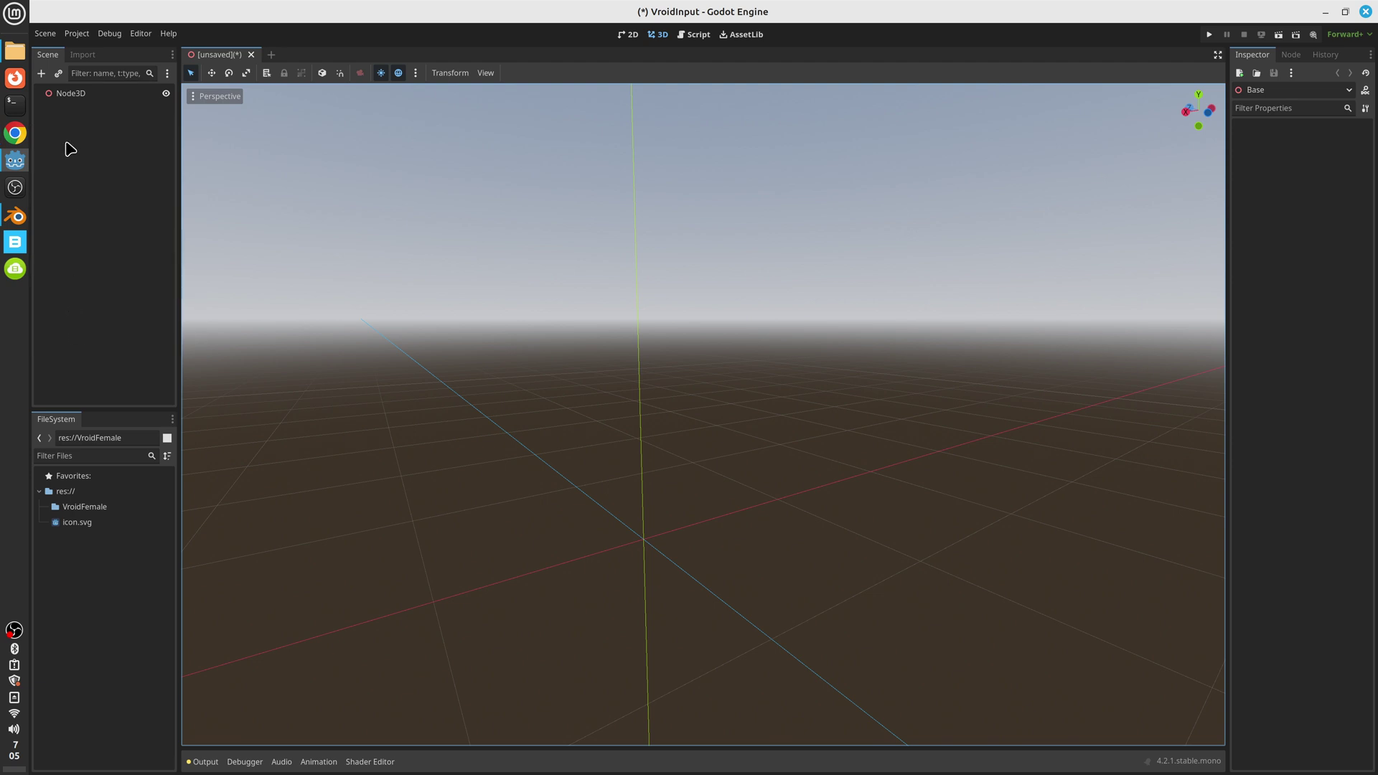
click(22, 221)
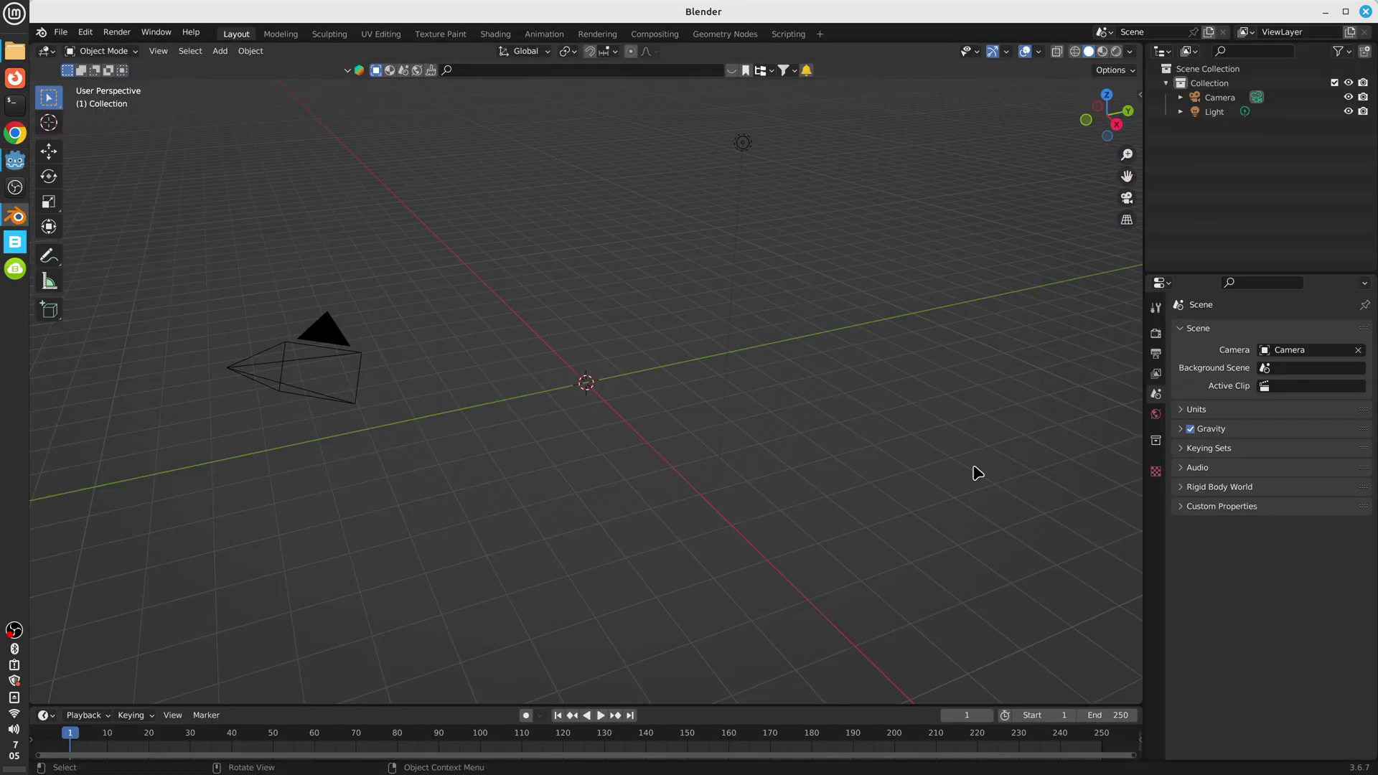
key(n)
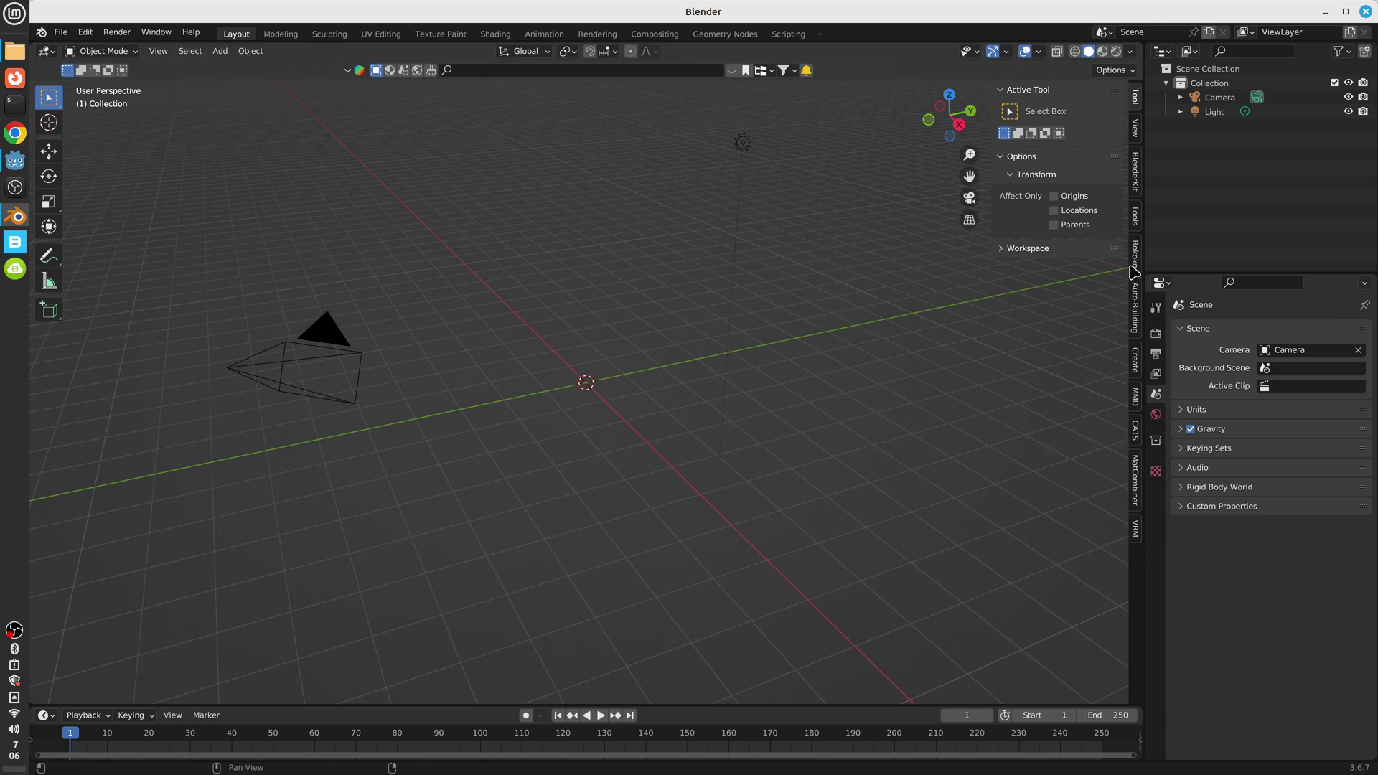
Delete the Camera and Light from the scene collection.
click(1213, 98)
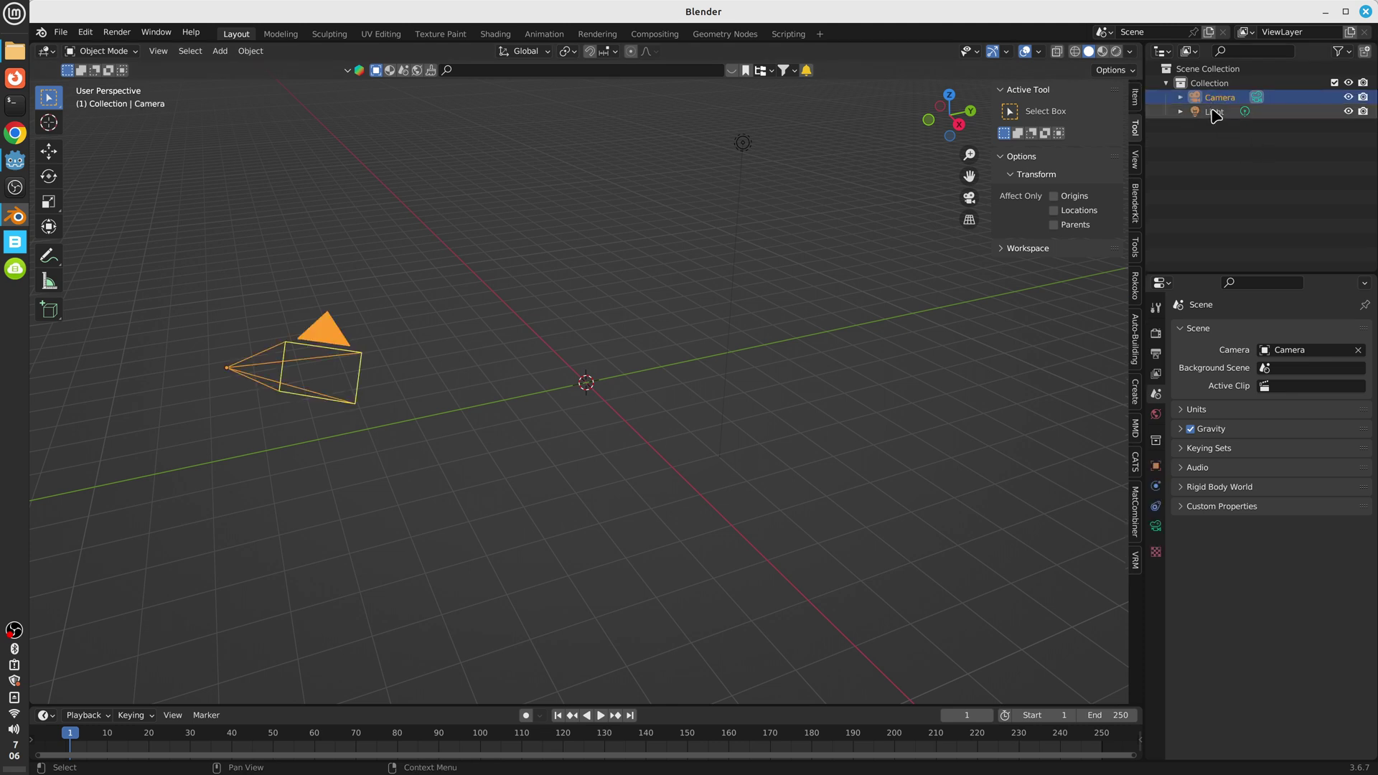
shift+click(1214, 112)
key(Delete)
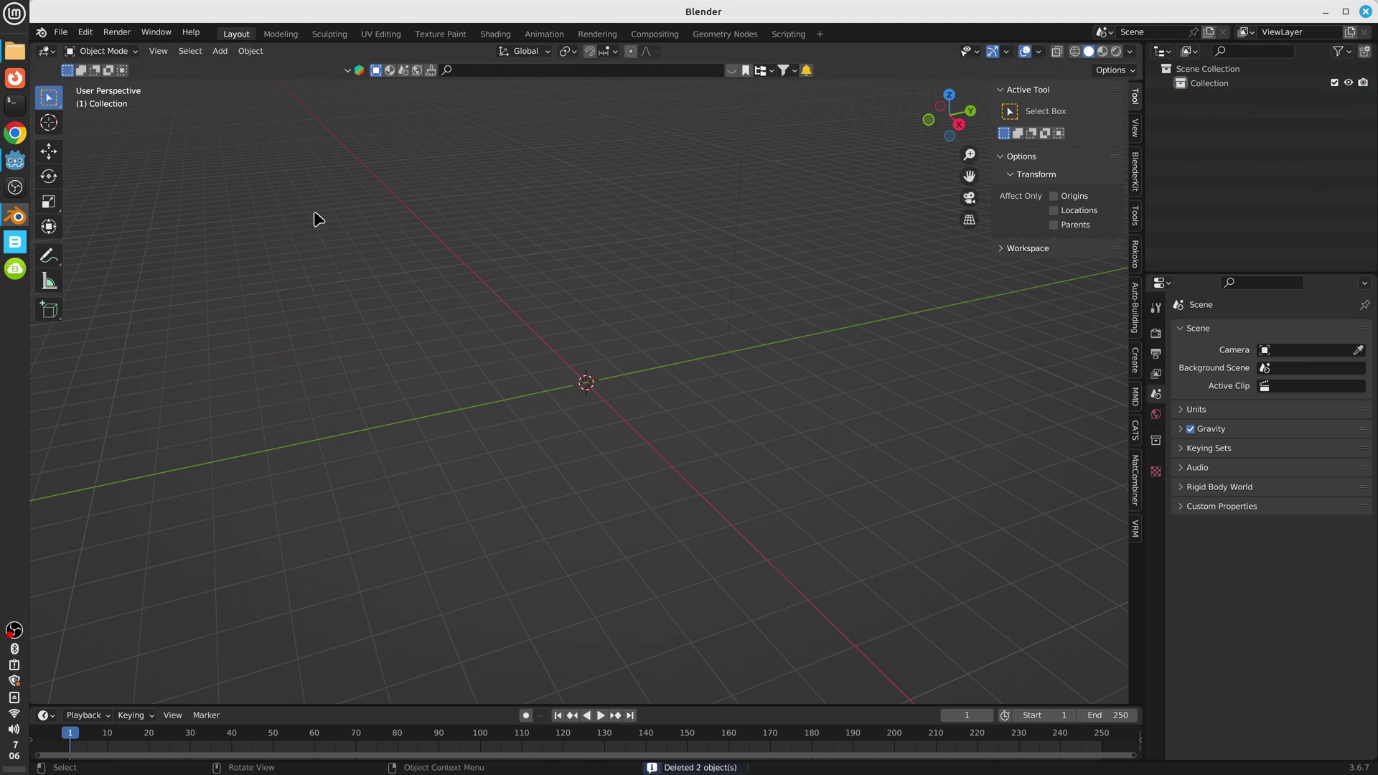
Import Base.glb from the ForRecording folder as glTF 2.0 with the default options.
click(61, 32)
mouse_move(85, 229)
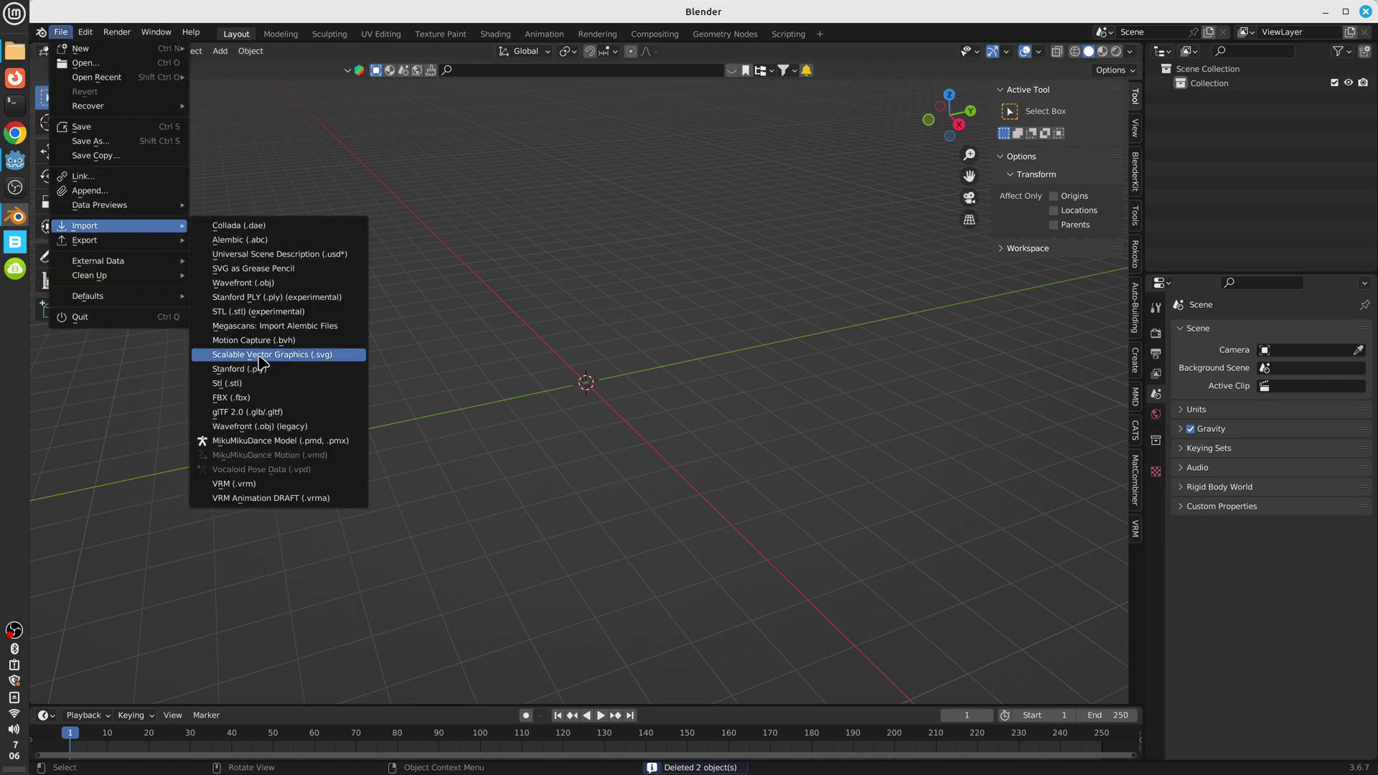
click(240, 415)
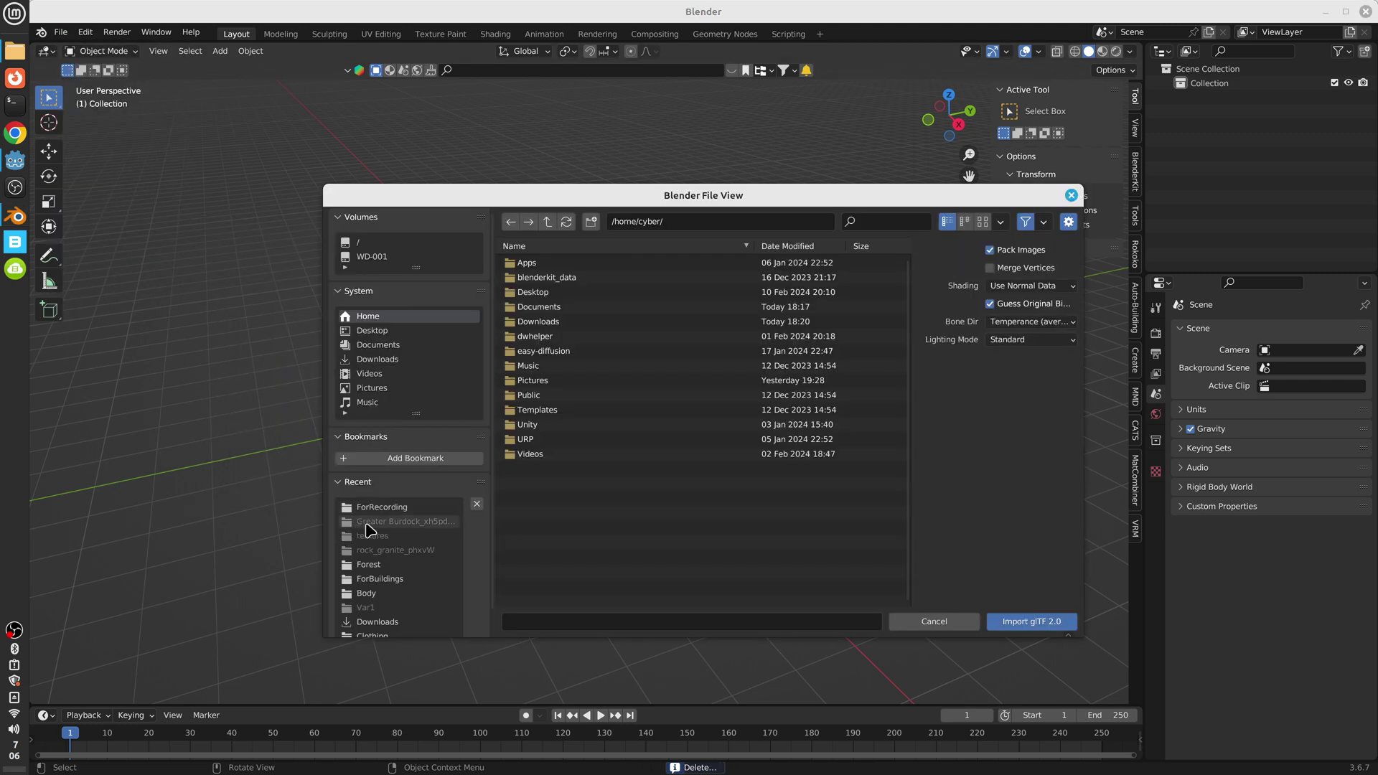
click(402, 508)
click(529, 266)
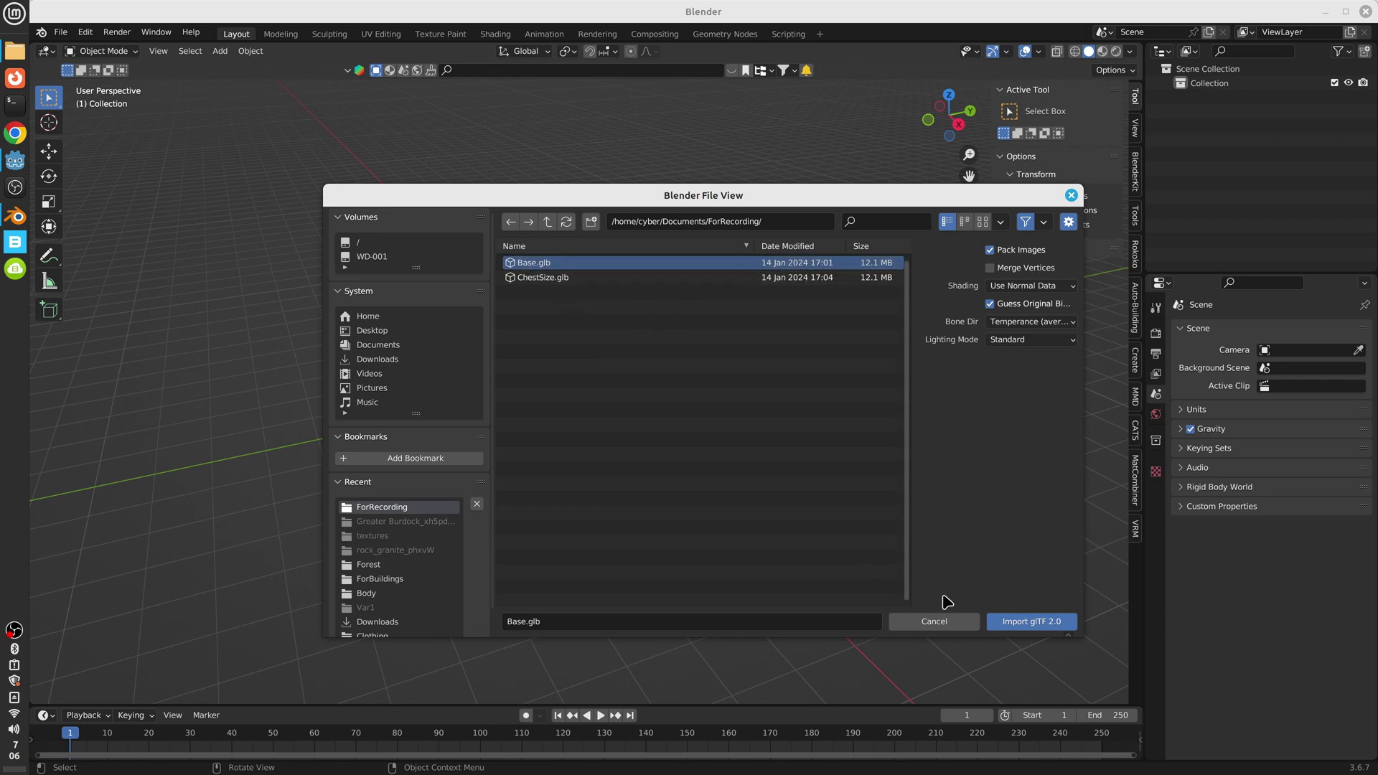
click(1019, 621)
scroll(673, 287, up, 5)
middle_drag(676, 302, 646, 290)
mouse_move(612, 376)
middle_down()
mouse_move(605, 354)
mouse_move(588, 388)
middle_up()
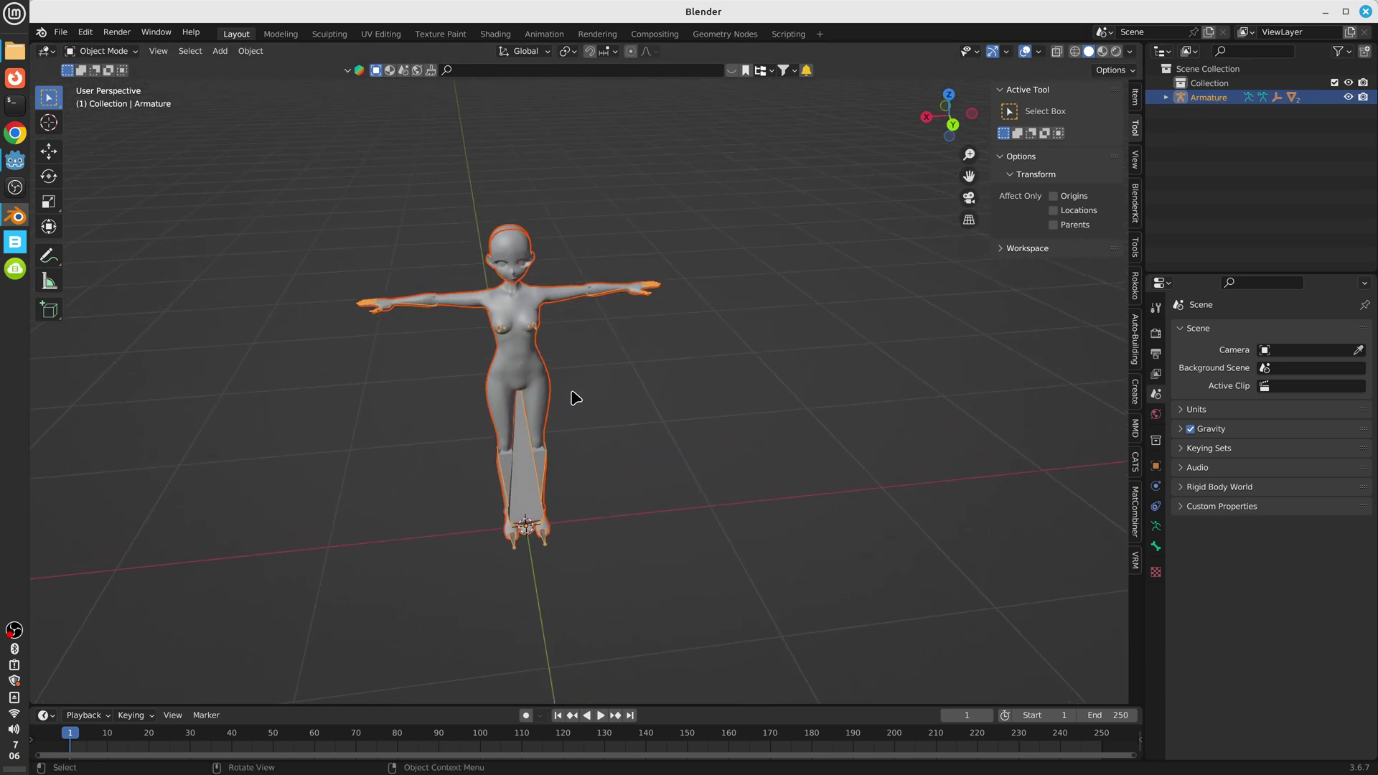
Move the imported Base armature along the X axis, well clear of the world origin.
key(g)
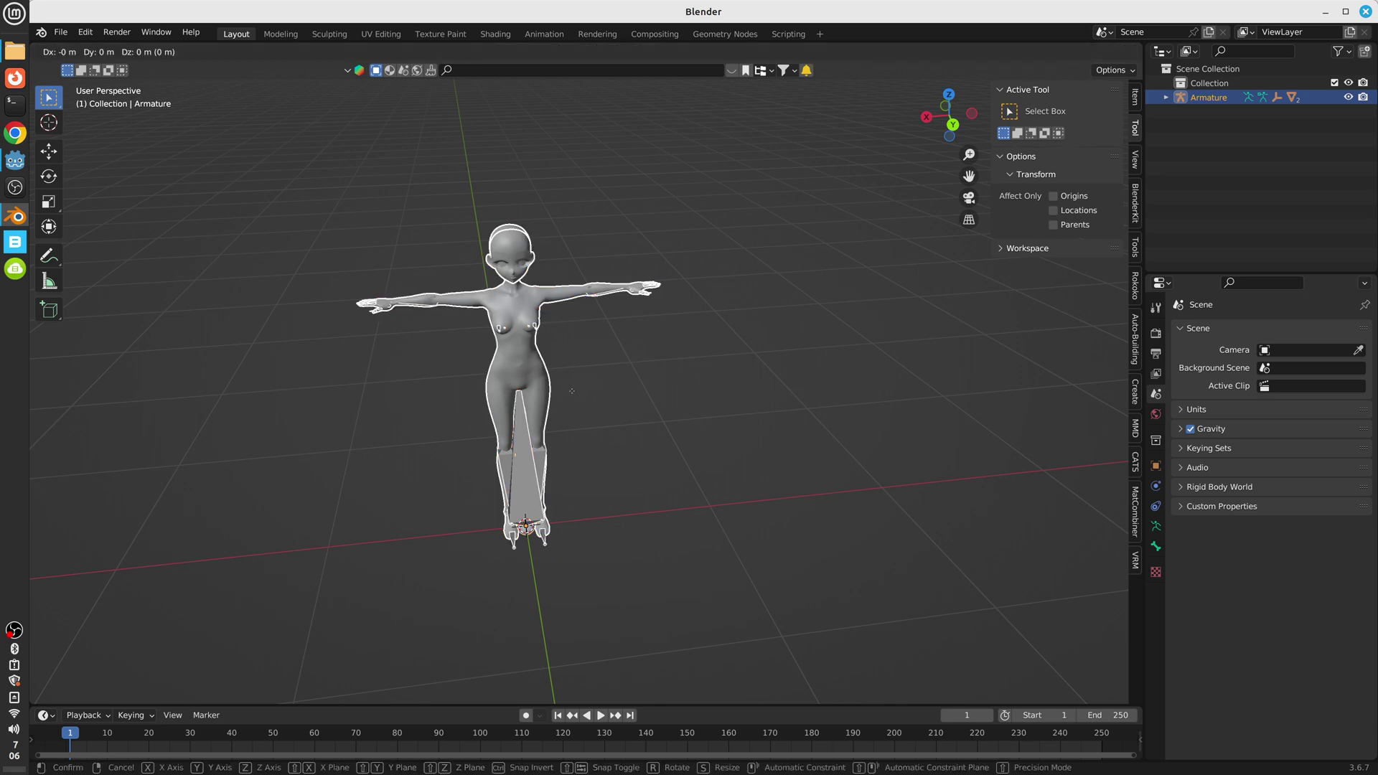
key(x)
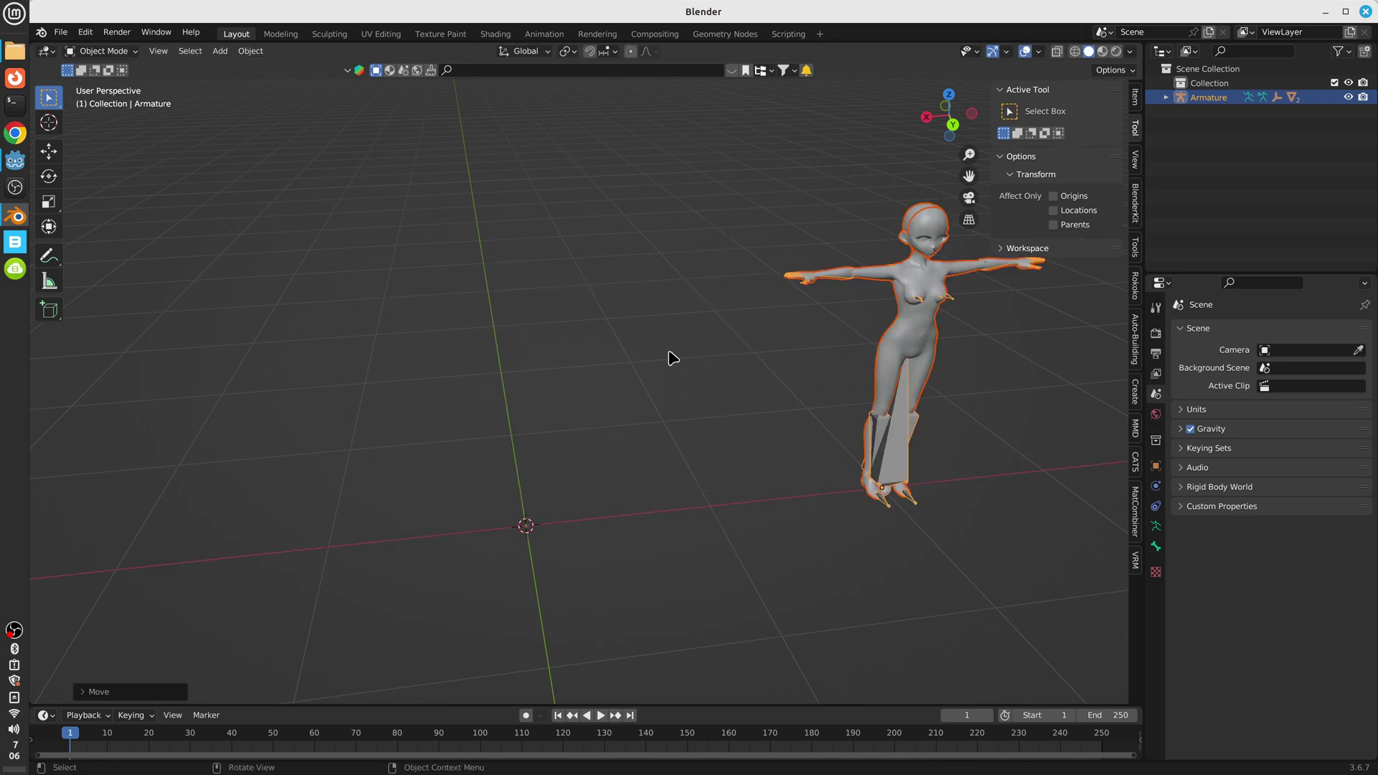
middle_drag(900, 305, 775, 287)
Select the Face mesh, preview the character in Material Preview shading, and return to Solid shading.
click(767, 273)
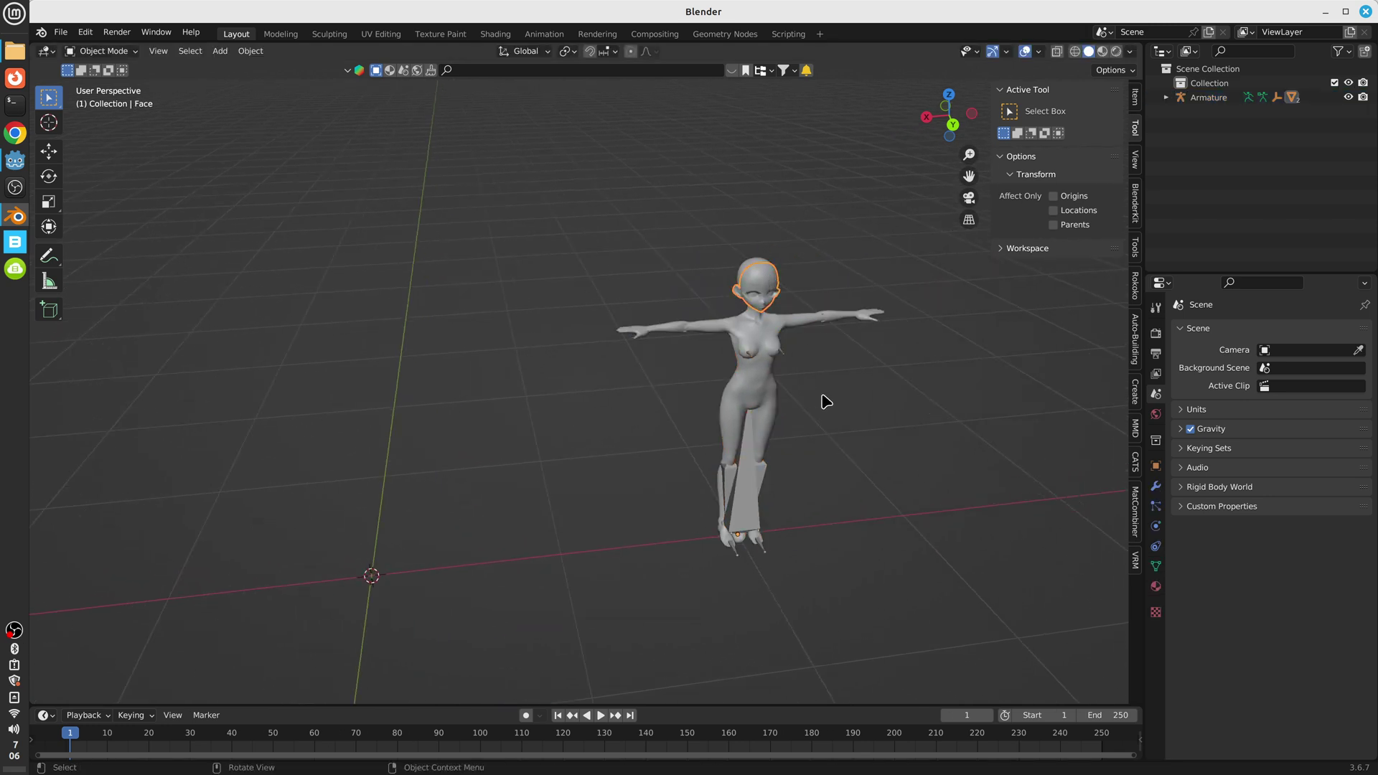
mouse_move(826, 400)
middle_down()
mouse_move(897, 355)
mouse_move(861, 373)
middle_up()
scroll(861, 373, up, 3)
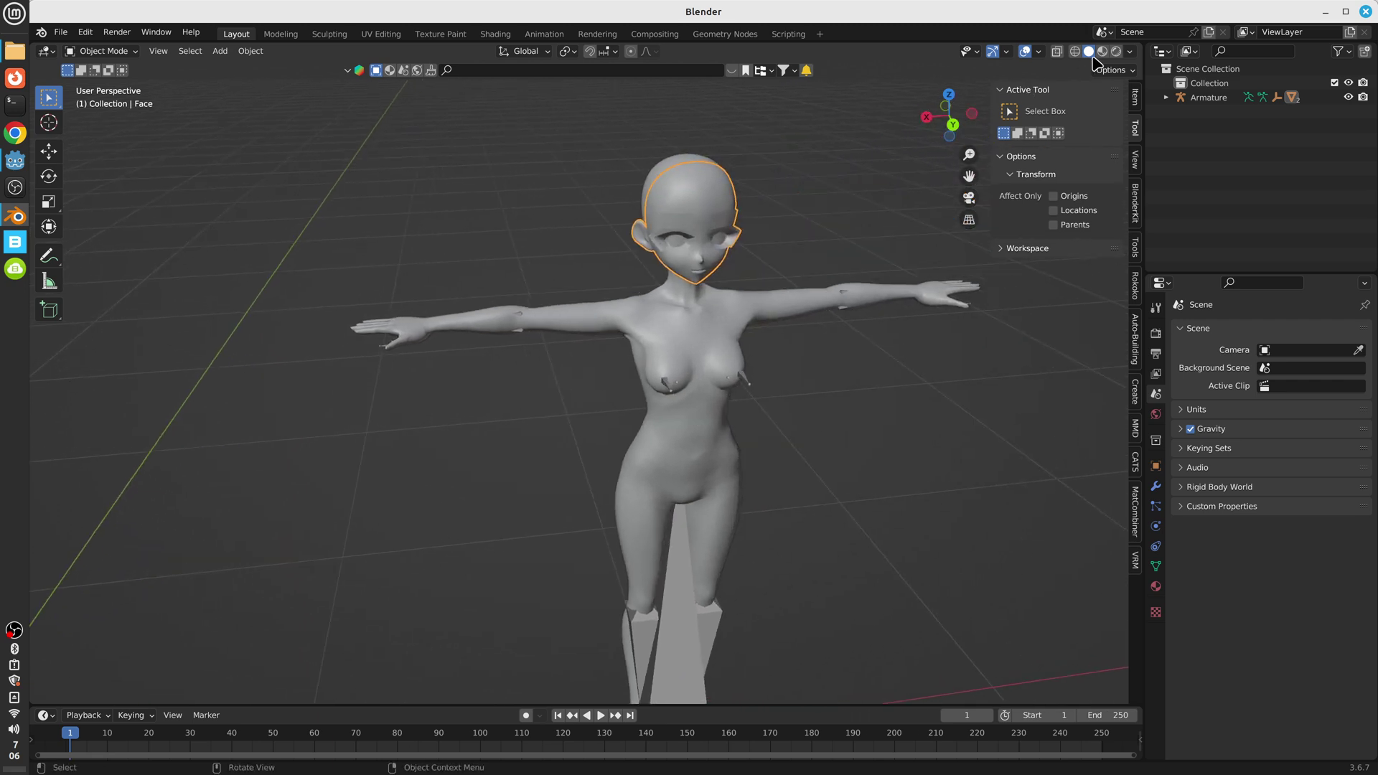
click(1102, 51)
scroll(797, 322, up, 2)
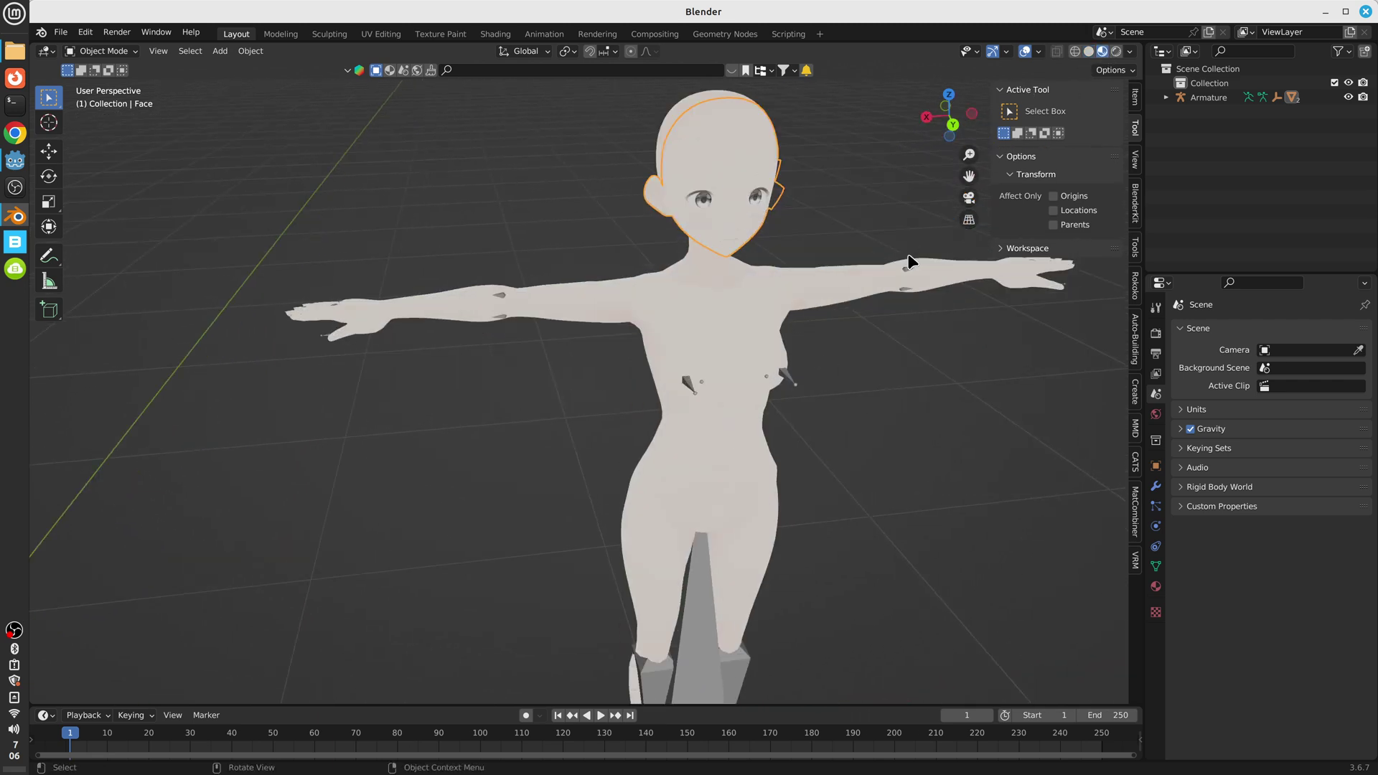
click(1089, 51)
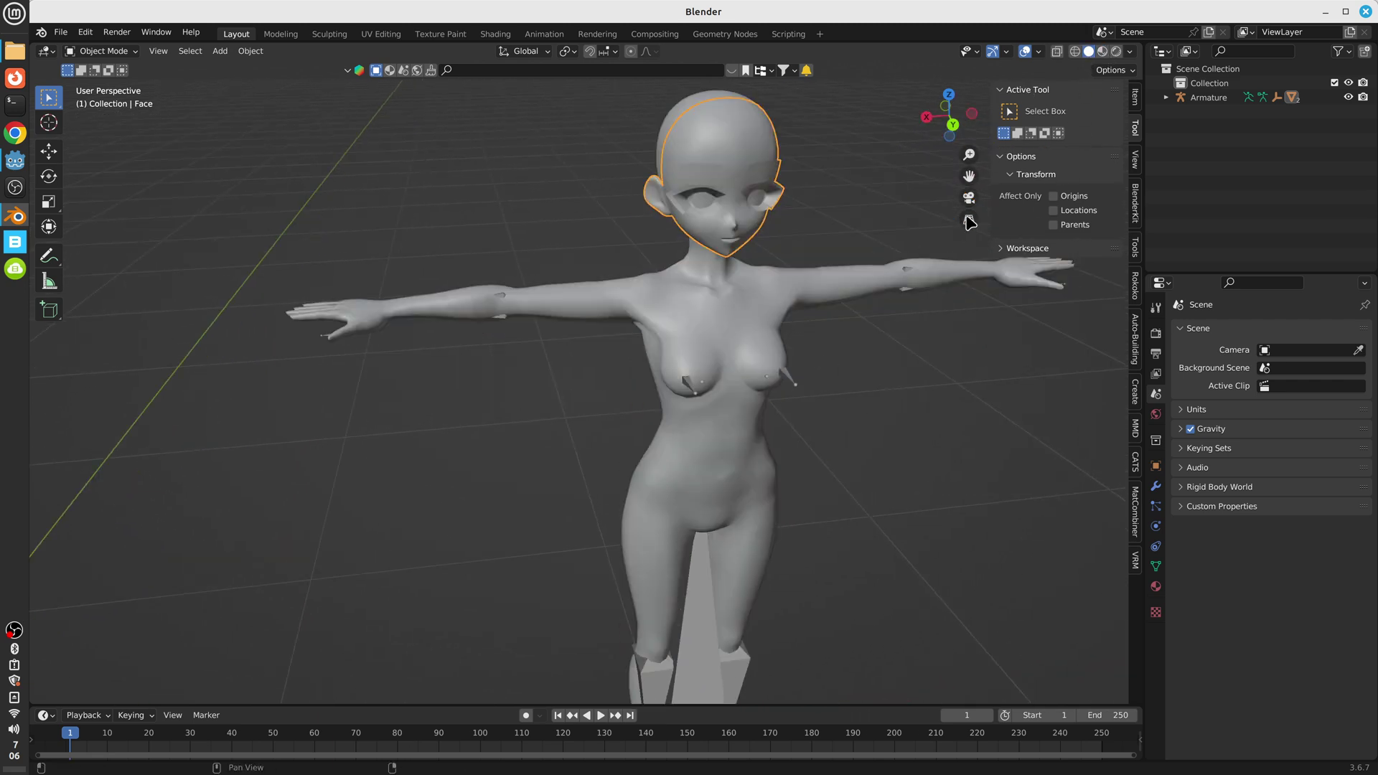
Examine the Face mesh's shape keys, trying Fcl_ALL_Joy, and check the Body mesh's shape key list.
click(1155, 566)
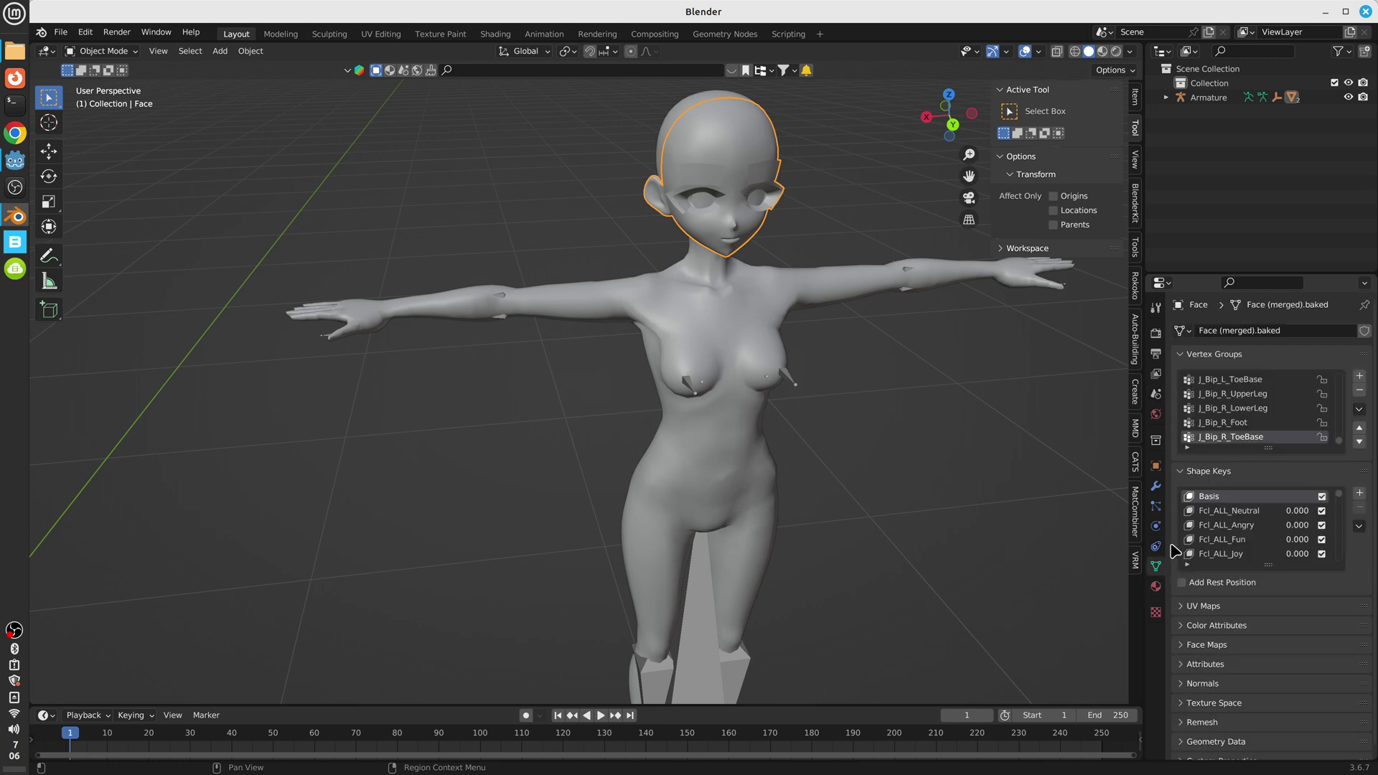
click(1237, 555)
mouse_move(1263, 600)
mouse_down()
mouse_move(1349, 600)
mouse_move(1255, 600)
mouse_up()
click(725, 439)
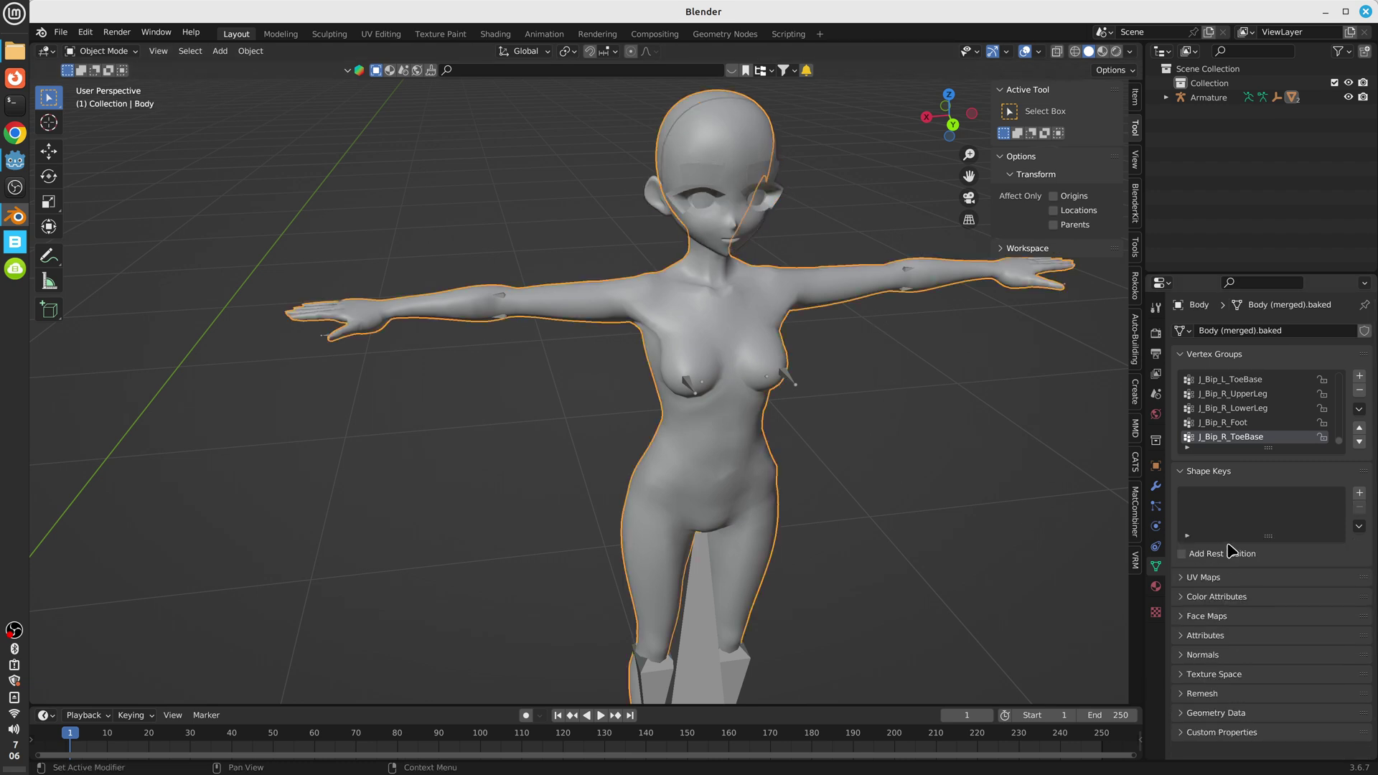
Import ChestSize.glb from the ForRecording folder as glTF 2.0 alongside the Base character.
middle_drag(789, 330, 521, 315)
shift+middle_drag(585, 375, 676, 329)
click(61, 32)
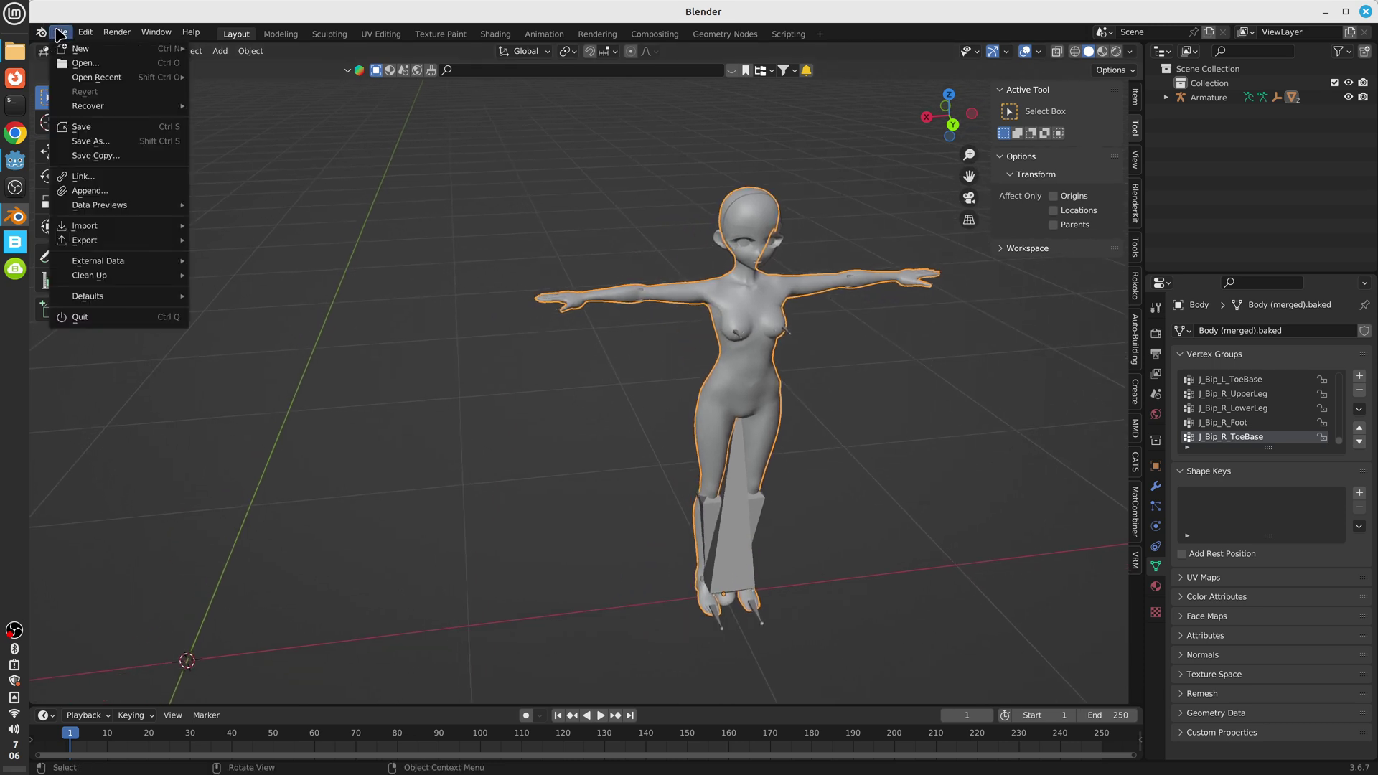
mouse_move(75, 227)
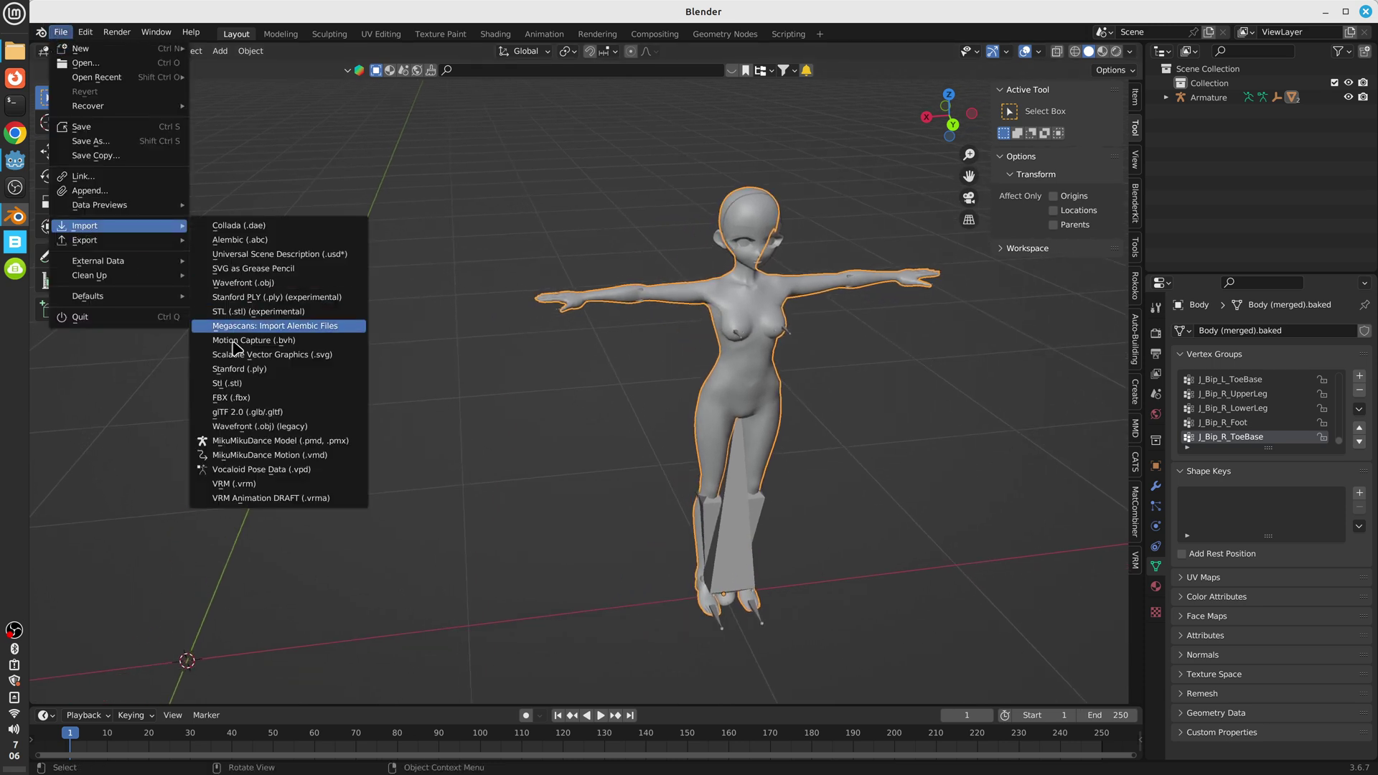
click(244, 412)
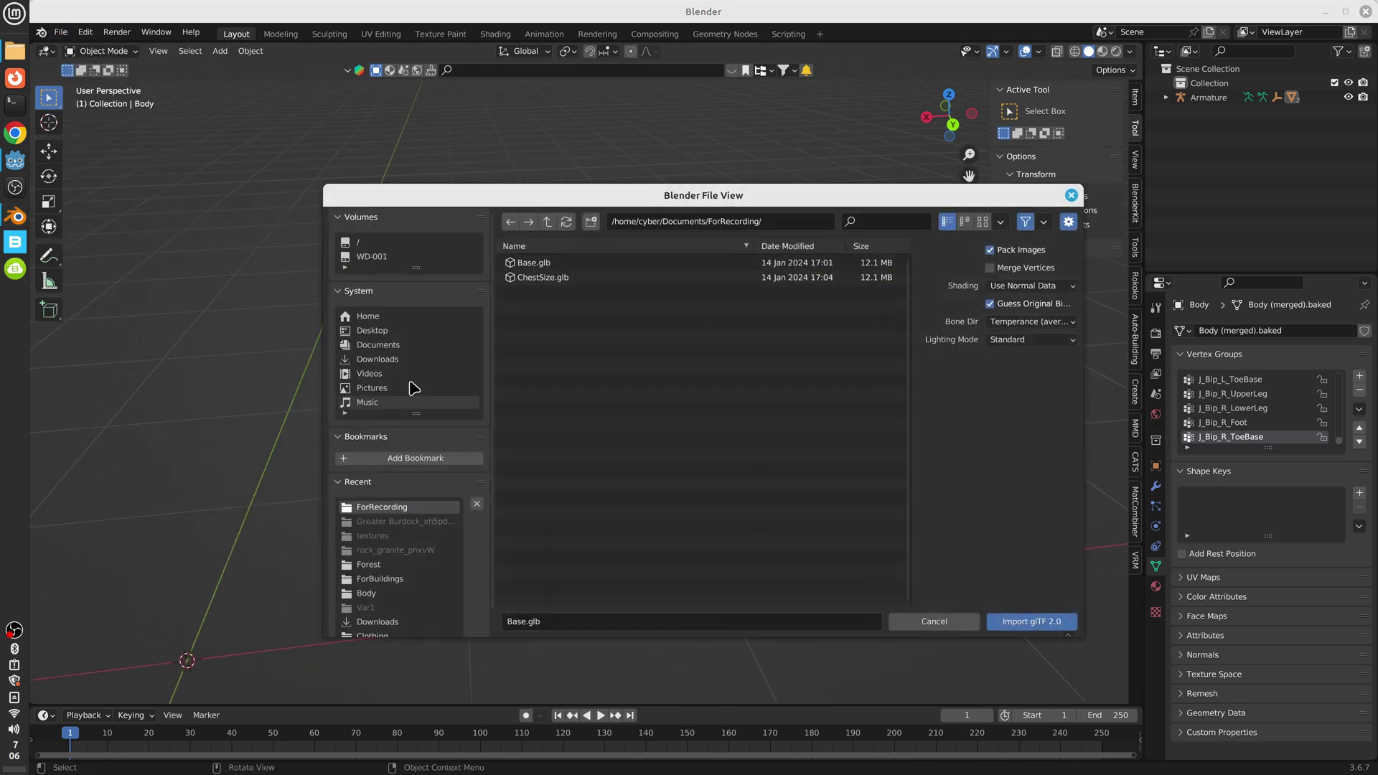
click(567, 278)
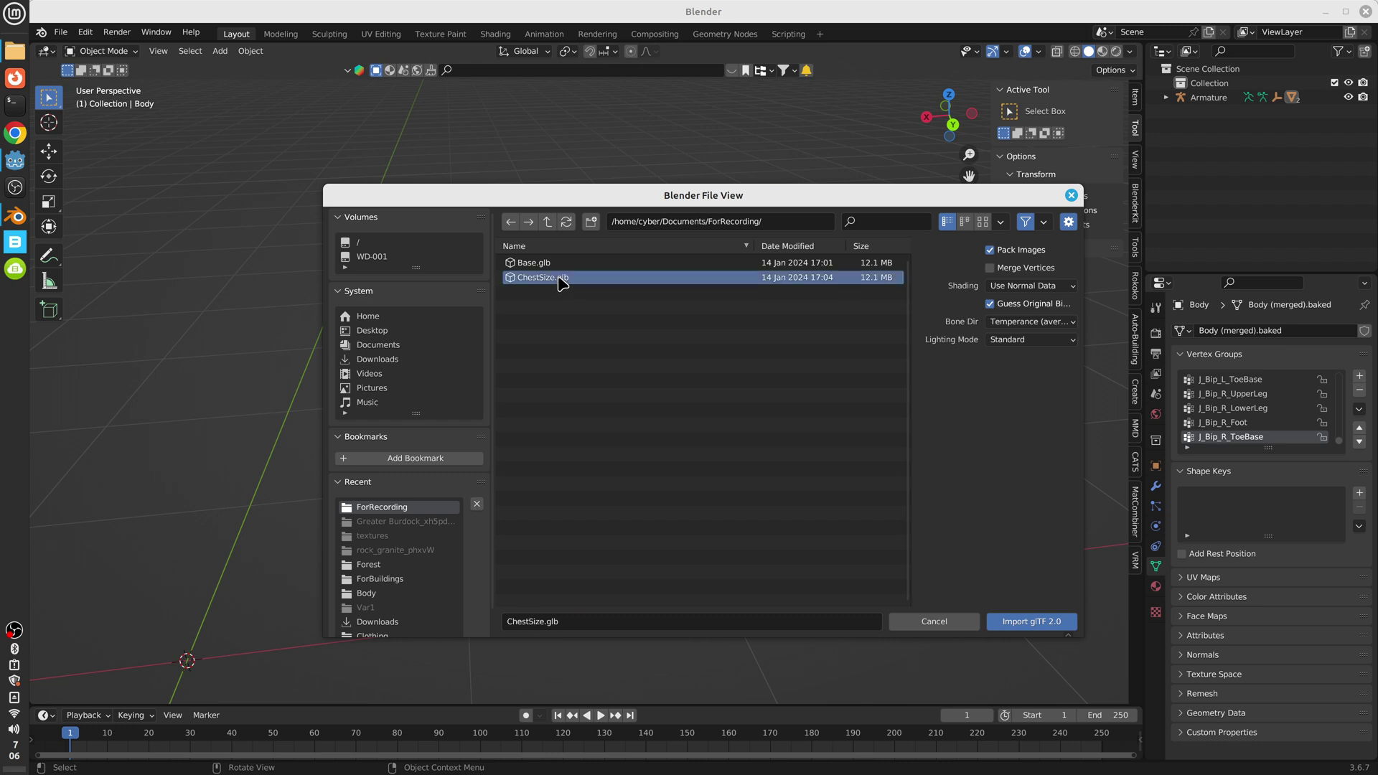
click(1022, 626)
middle_drag(262, 390, 494, 350)
Add the ChestSize body mesh to the Base body mesh as a shape key using Join as Shapes.
click(499, 349)
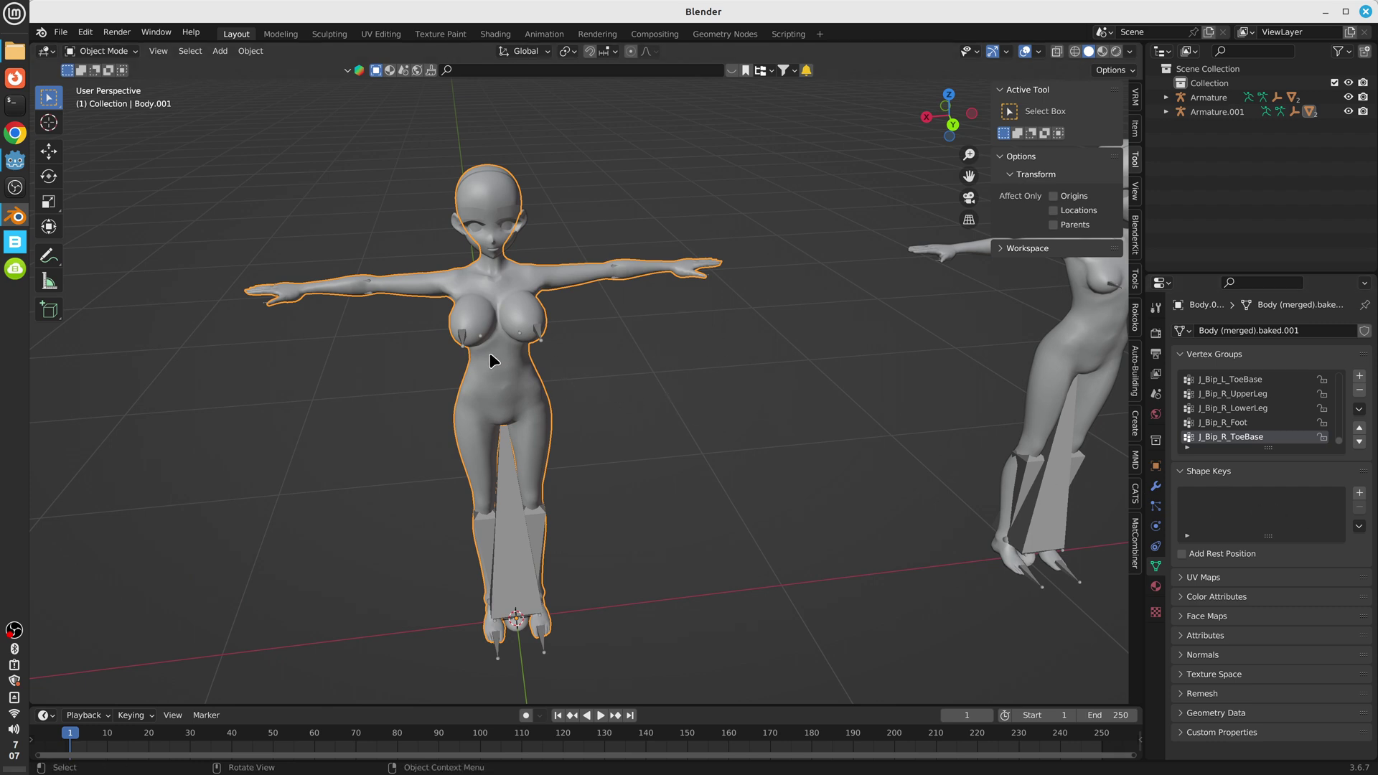
middle_drag(890, 364, 919, 346)
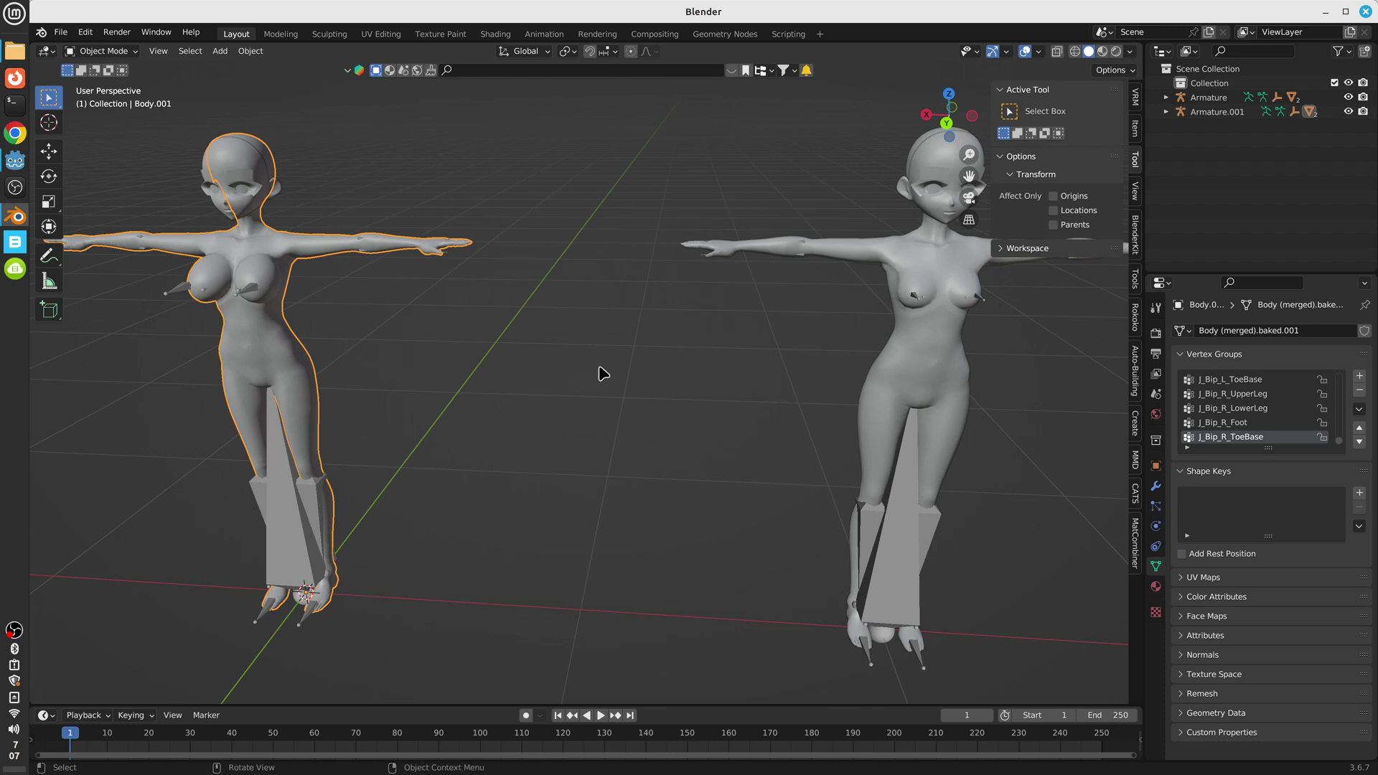
shift+click(909, 355)
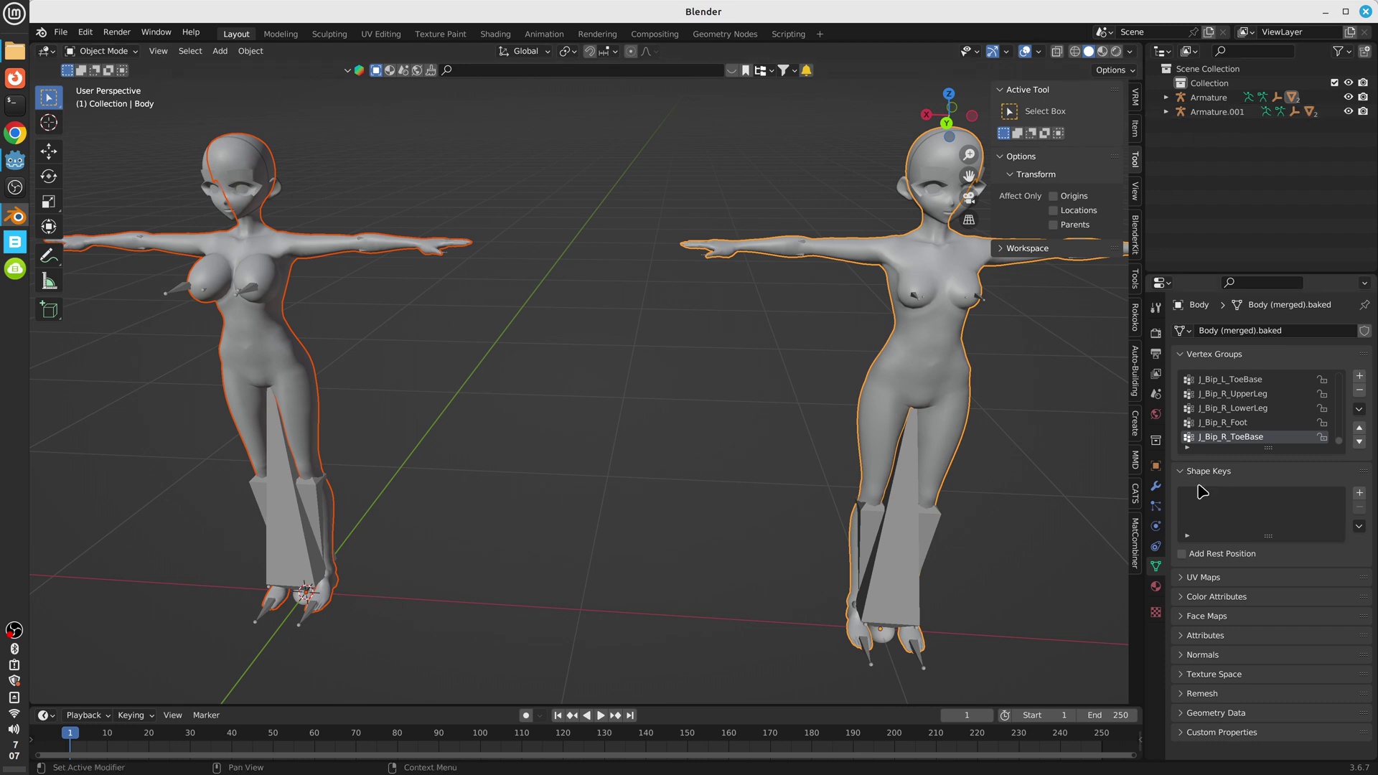
click(248, 372)
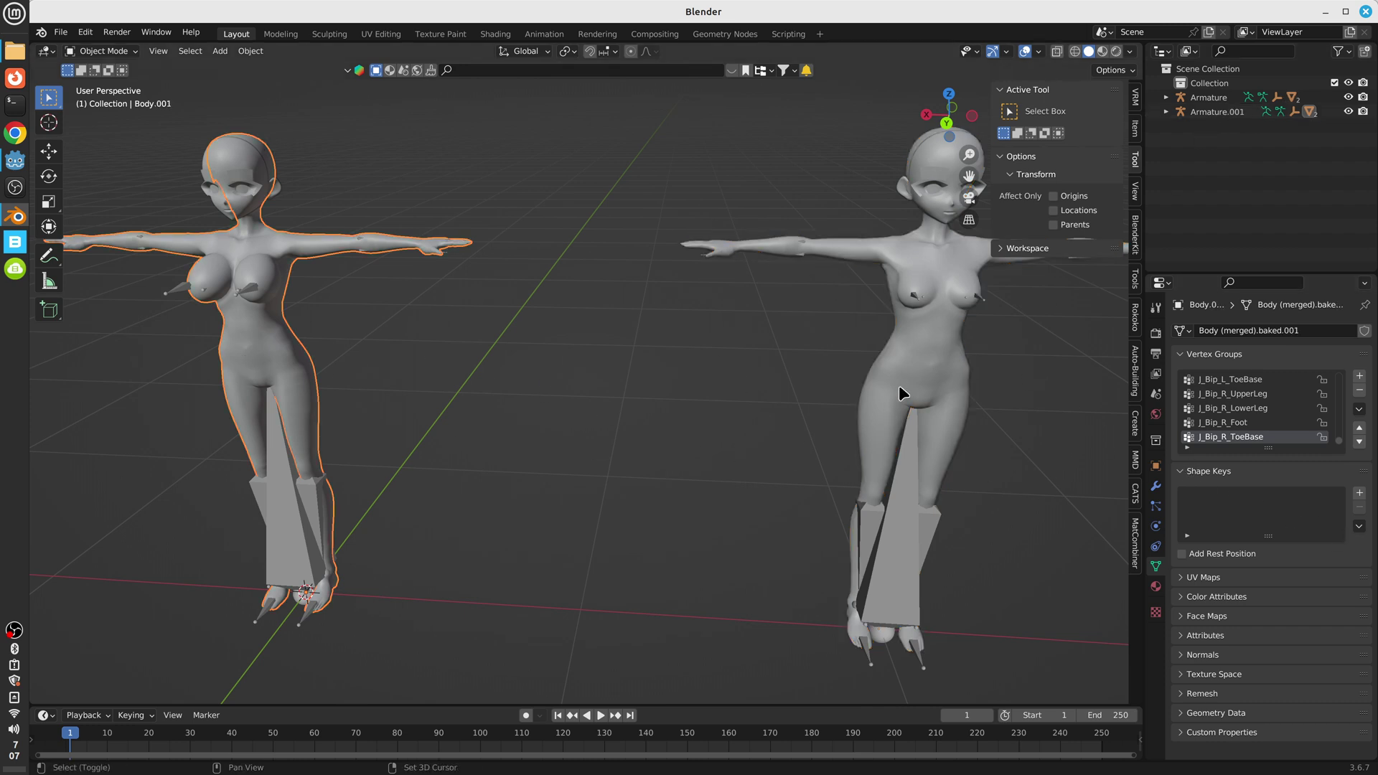
shift+click(936, 354)
click(1359, 526)
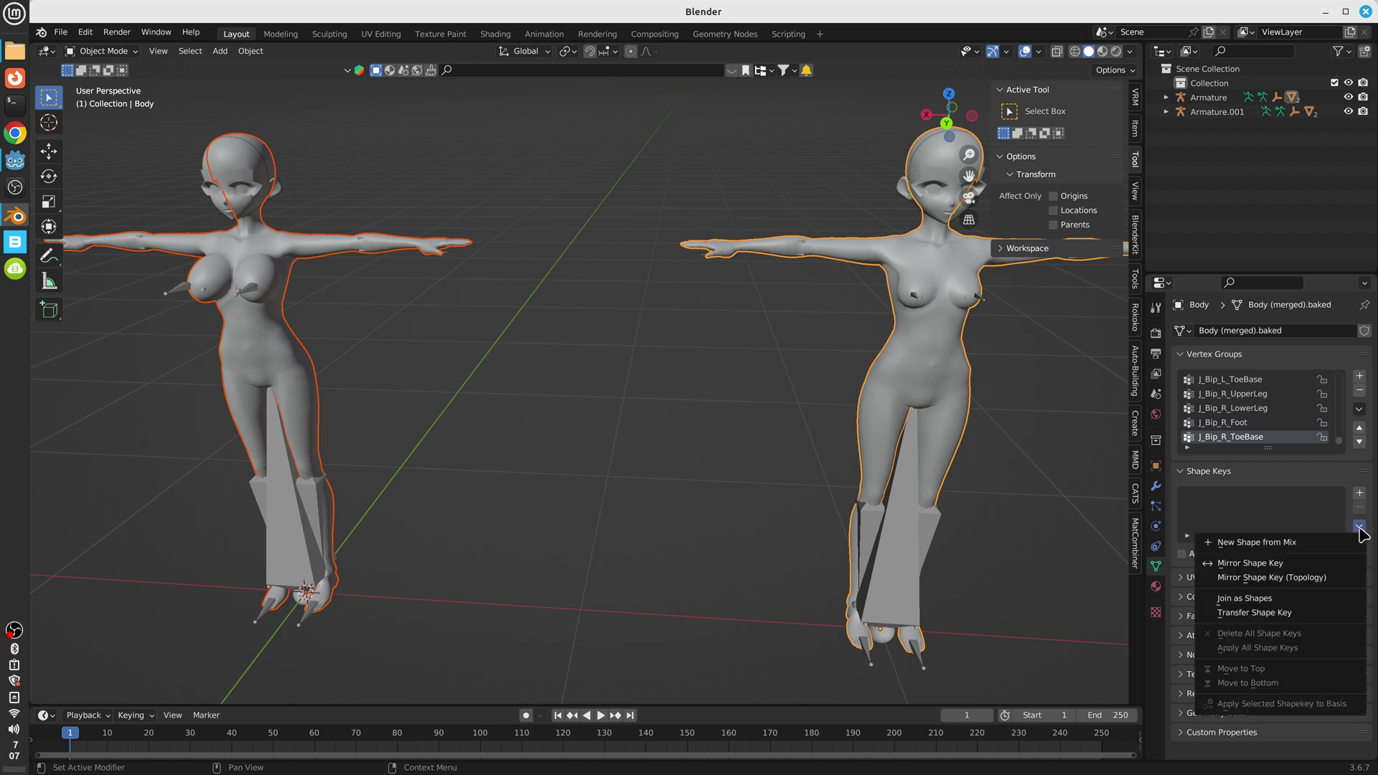
click(1265, 598)
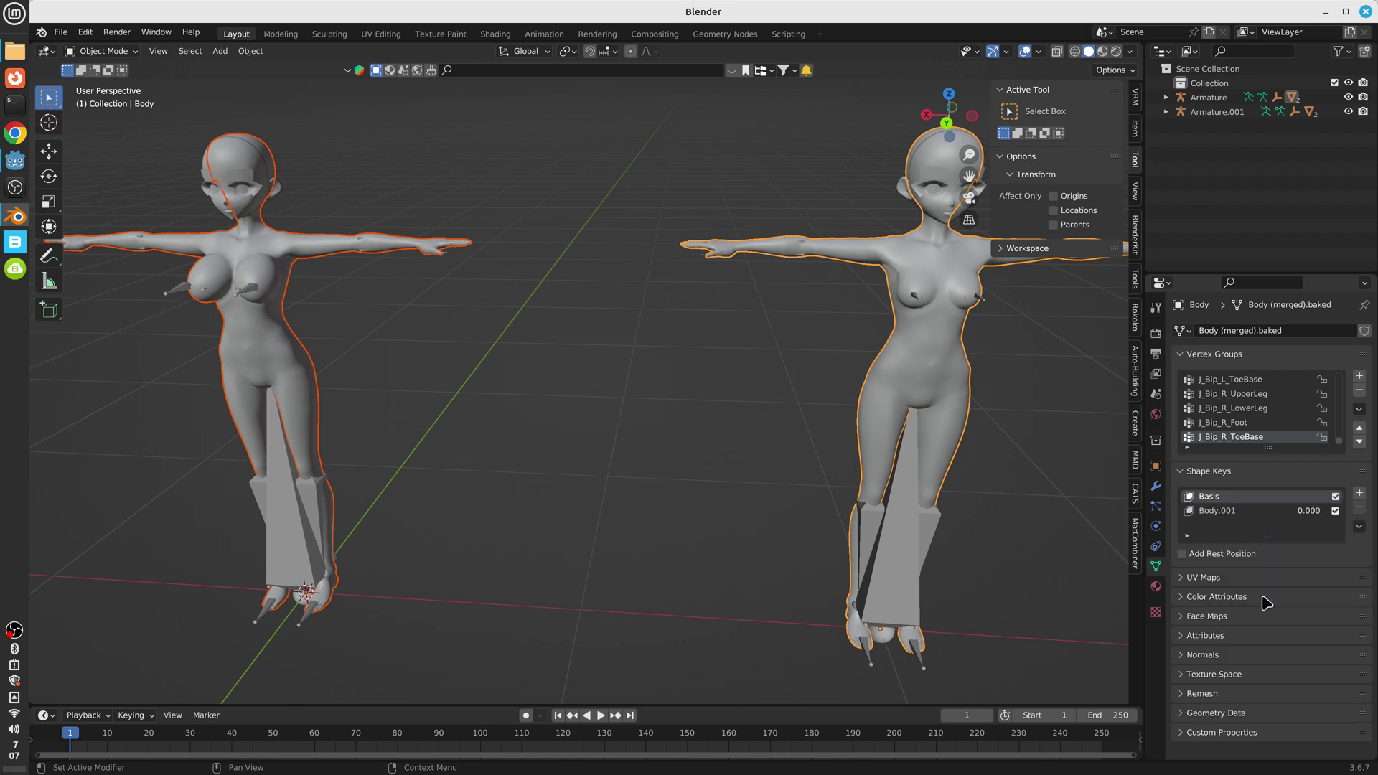
Select only the Base body mesh and test its Body.001 shape key by varying the value.
click(938, 335)
click(1218, 511)
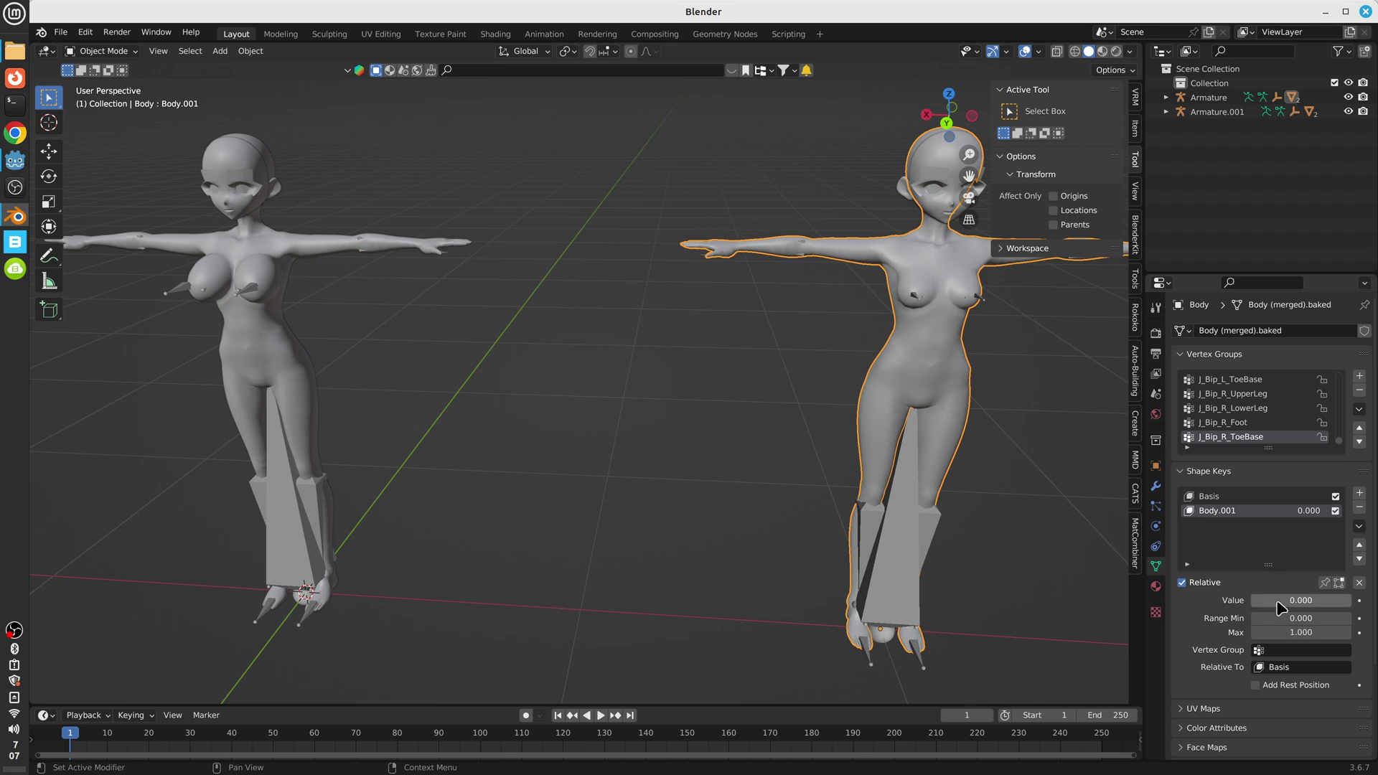
mouse_move(1300, 600)
mouse_down()
mouse_move(1328, 600)
mouse_move(1301, 600)
mouse_up()
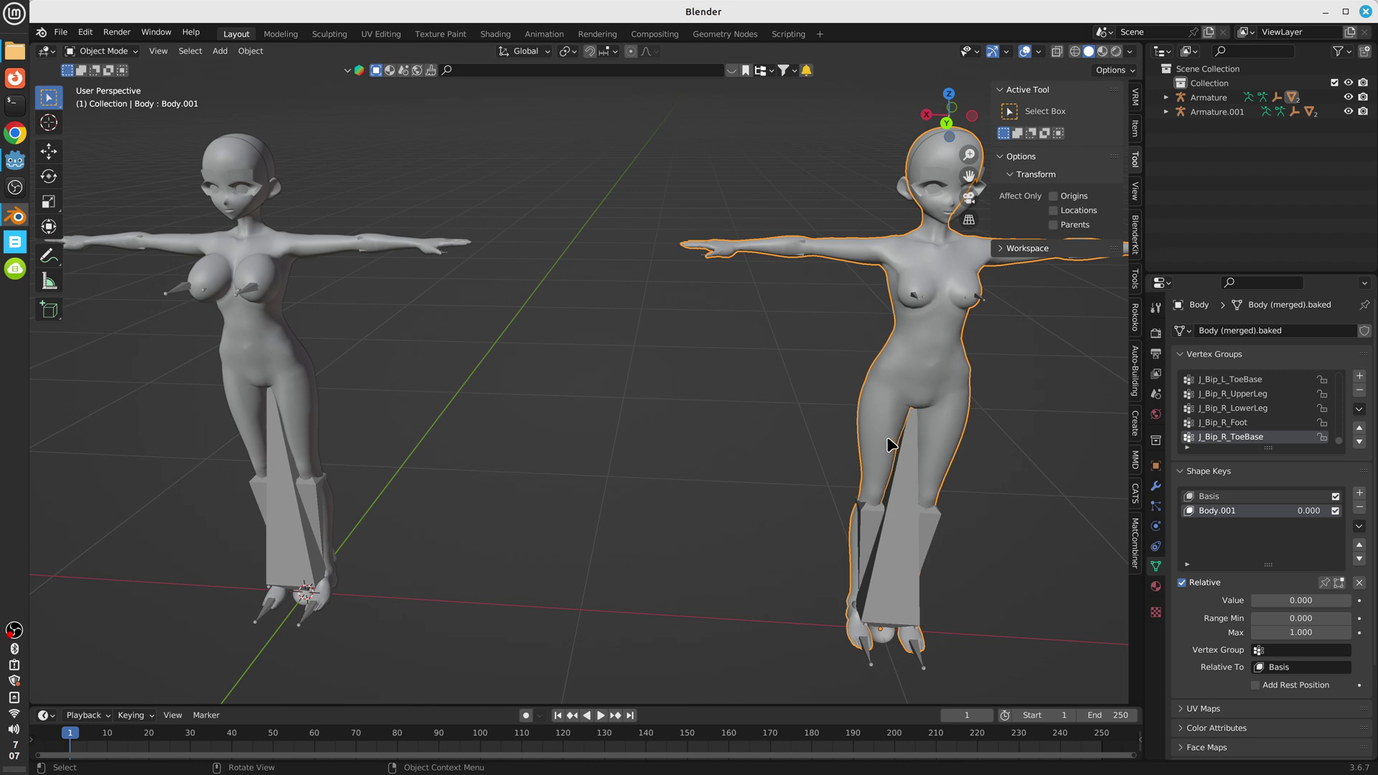
Rename the Body.001 shape key as ChestSize.
double_click(1226, 514)
text(ChestSize)
key(Return)
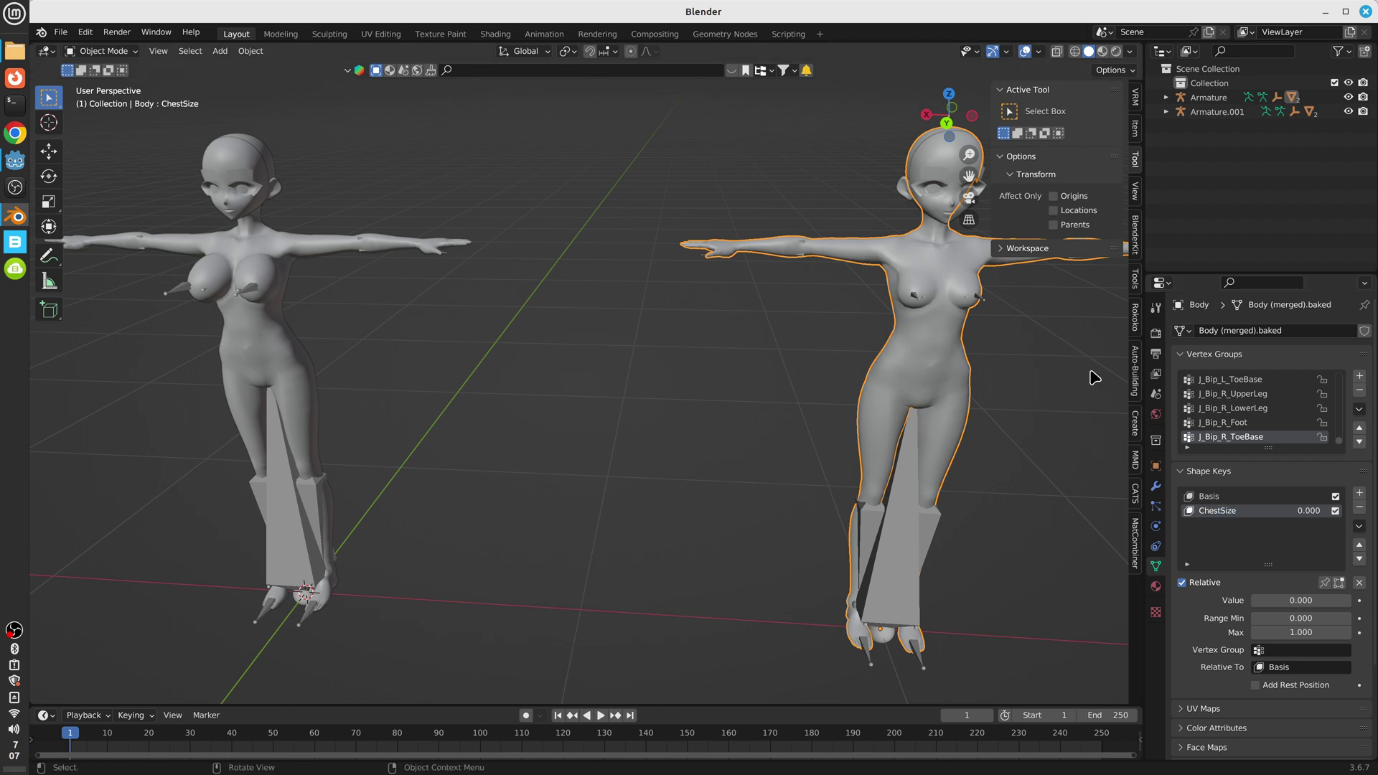
Delete the imported Armature.001 together with its whole hierarchy.
scroll(510, 260, down, 2)
click(1217, 112)
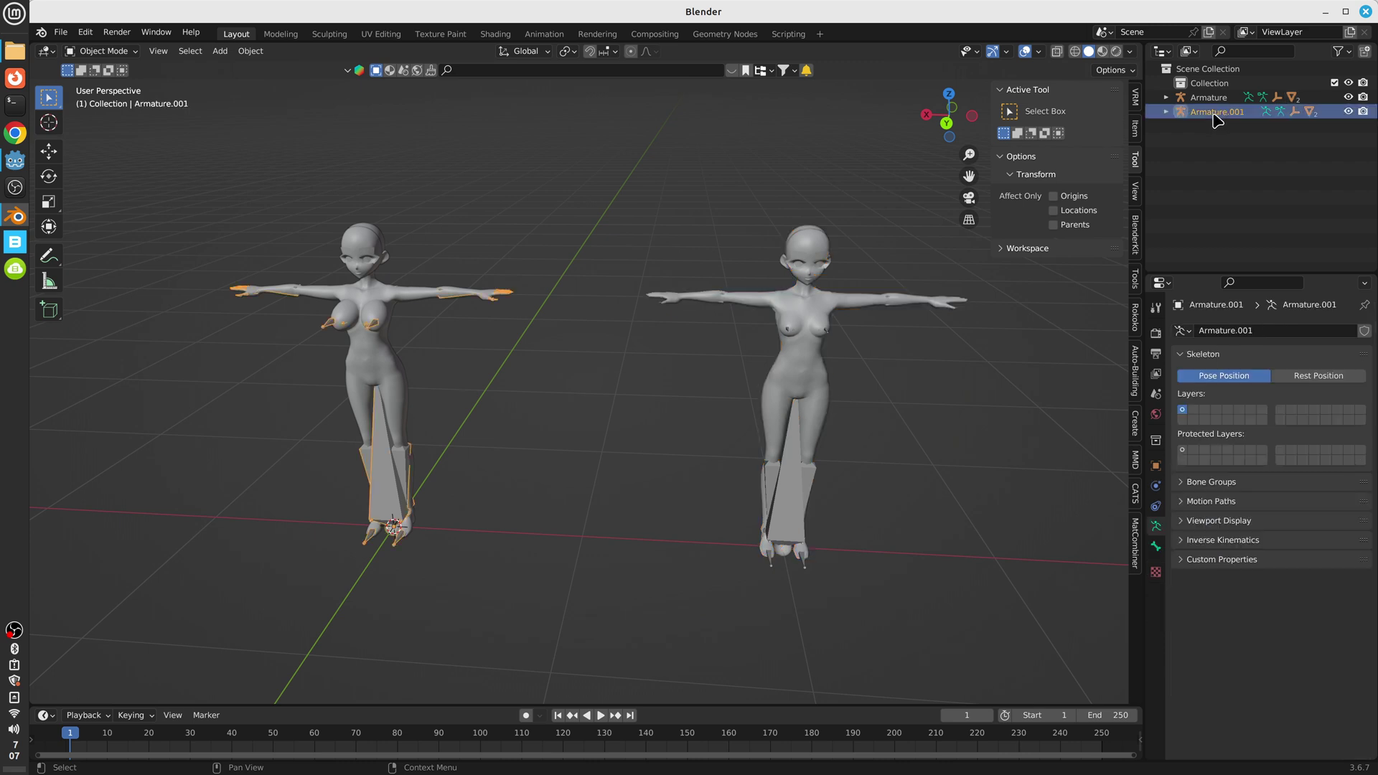
right_click(1216, 120)
click(1221, 126)
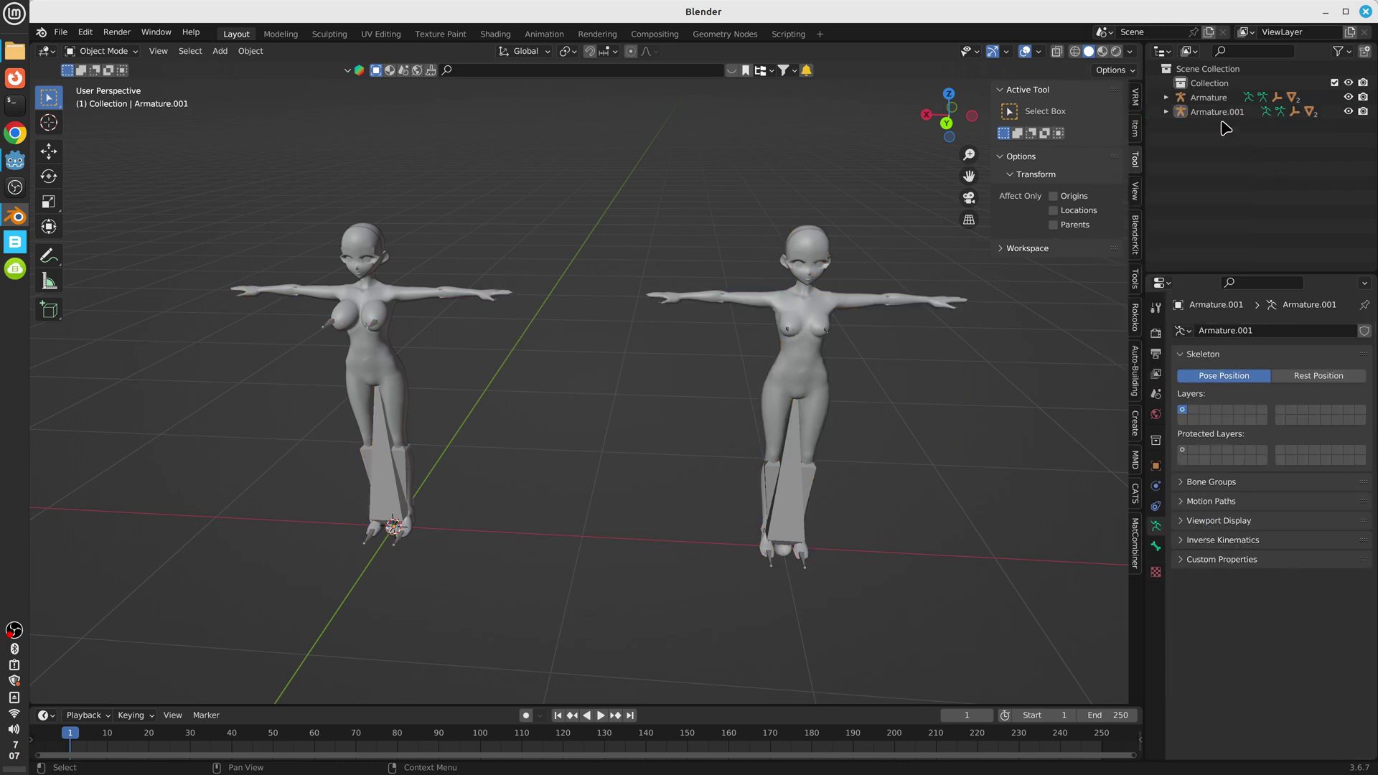
right_click(1201, 115)
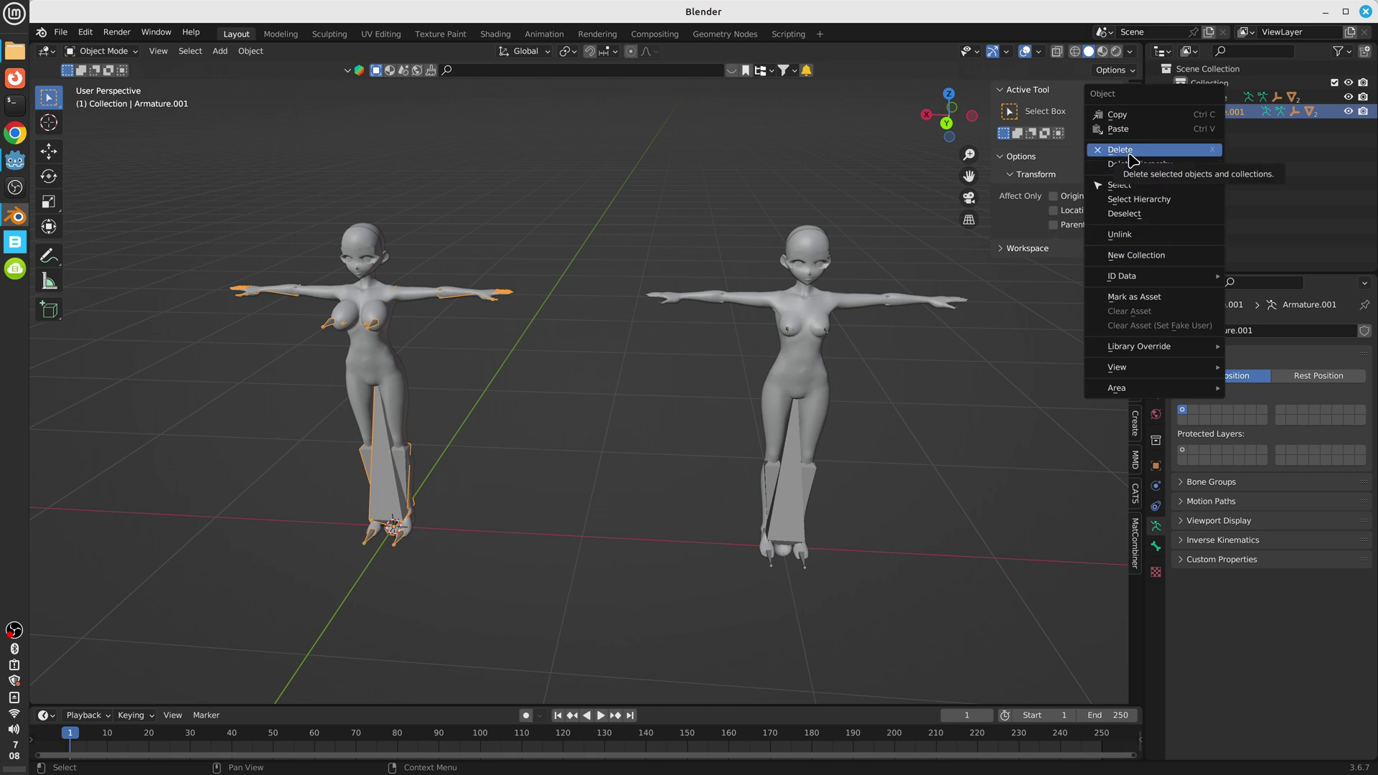
click(1138, 198)
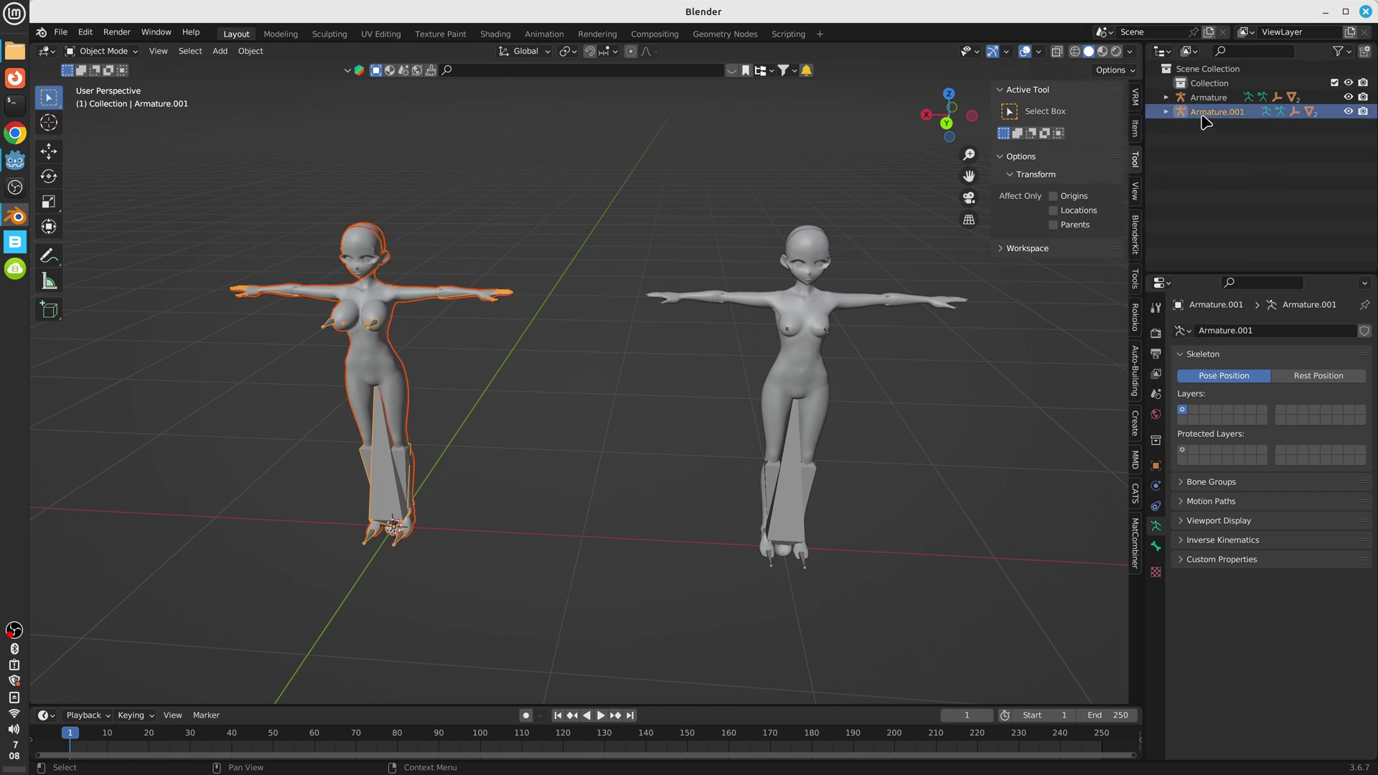
right_click(1177, 114)
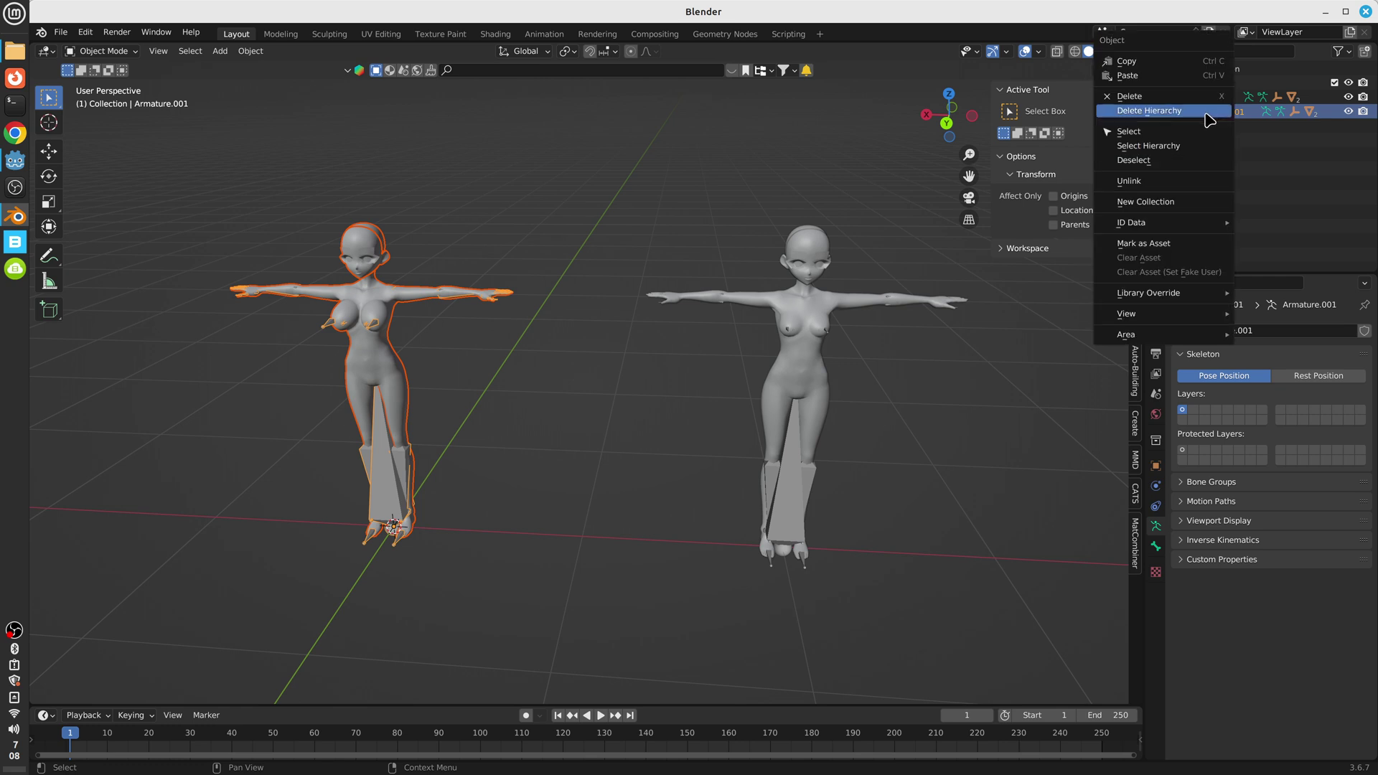
click(1144, 111)
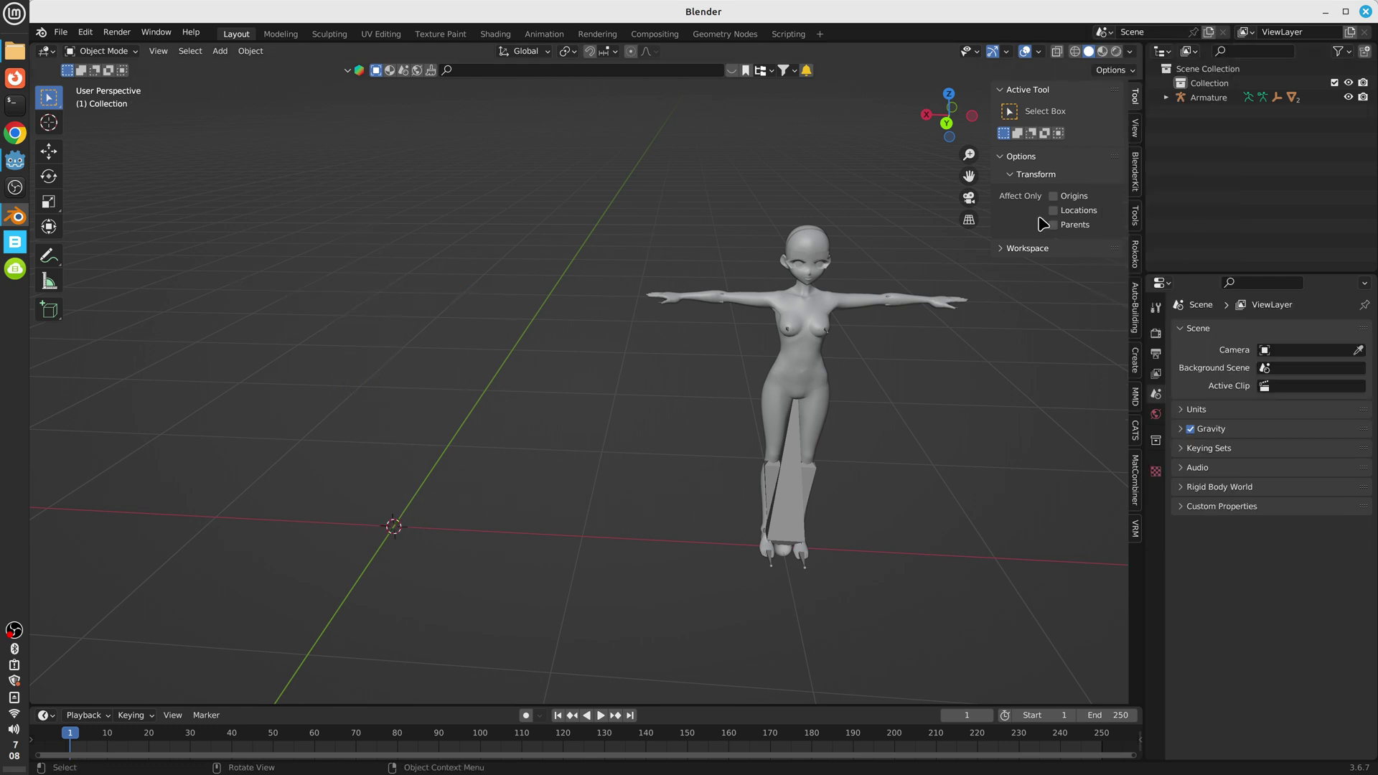
Select the remaining Armature with its whole hierarchy and move it along the global X axis to the world origin.
click(1208, 98)
right_click(1206, 99)
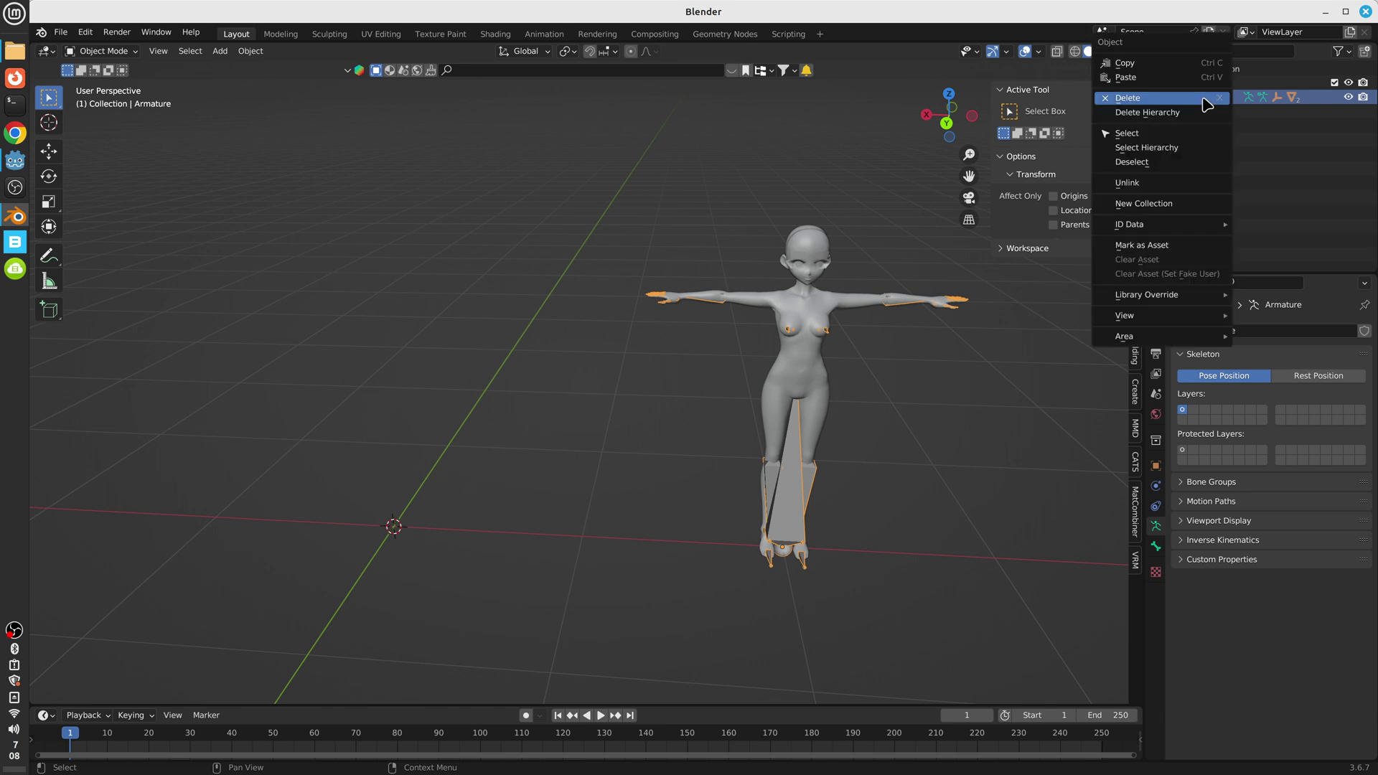
click(1148, 135)
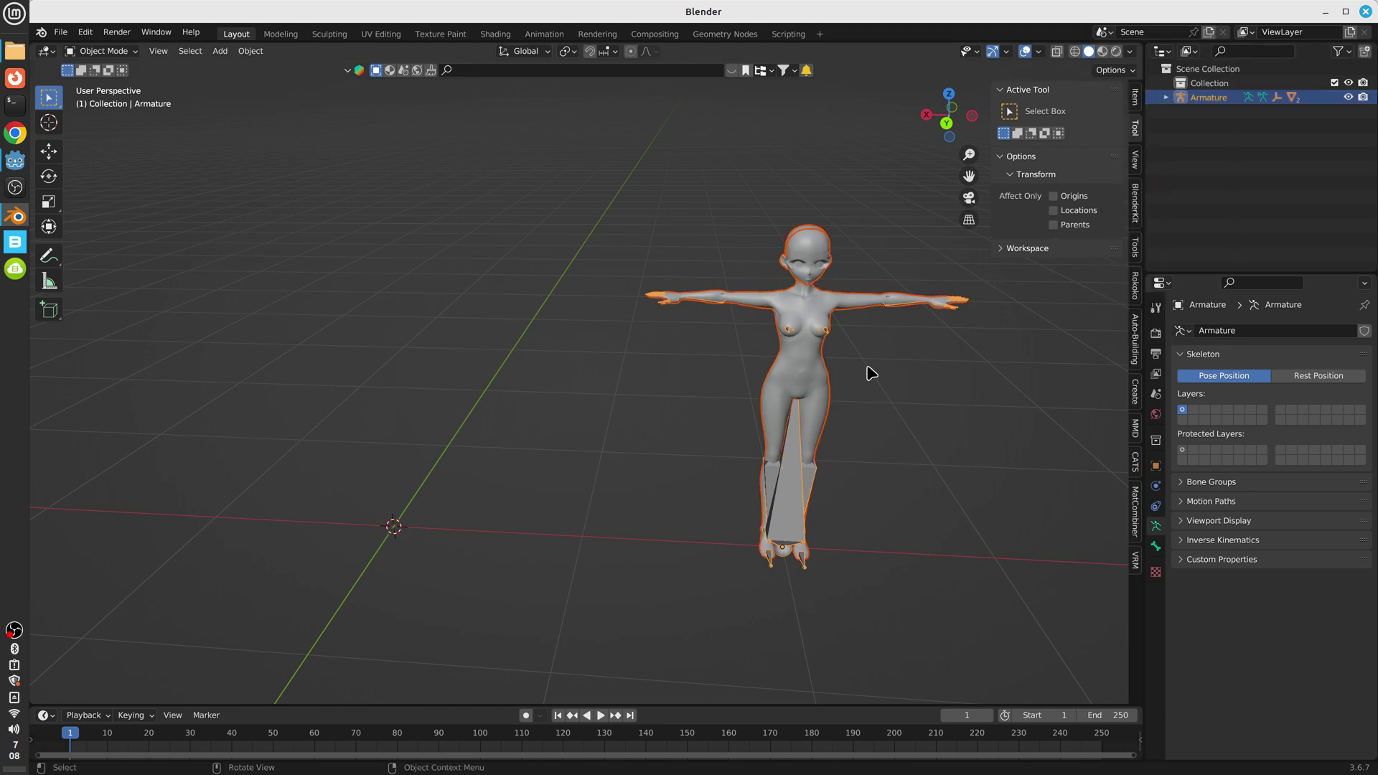
key(g)
key(x)
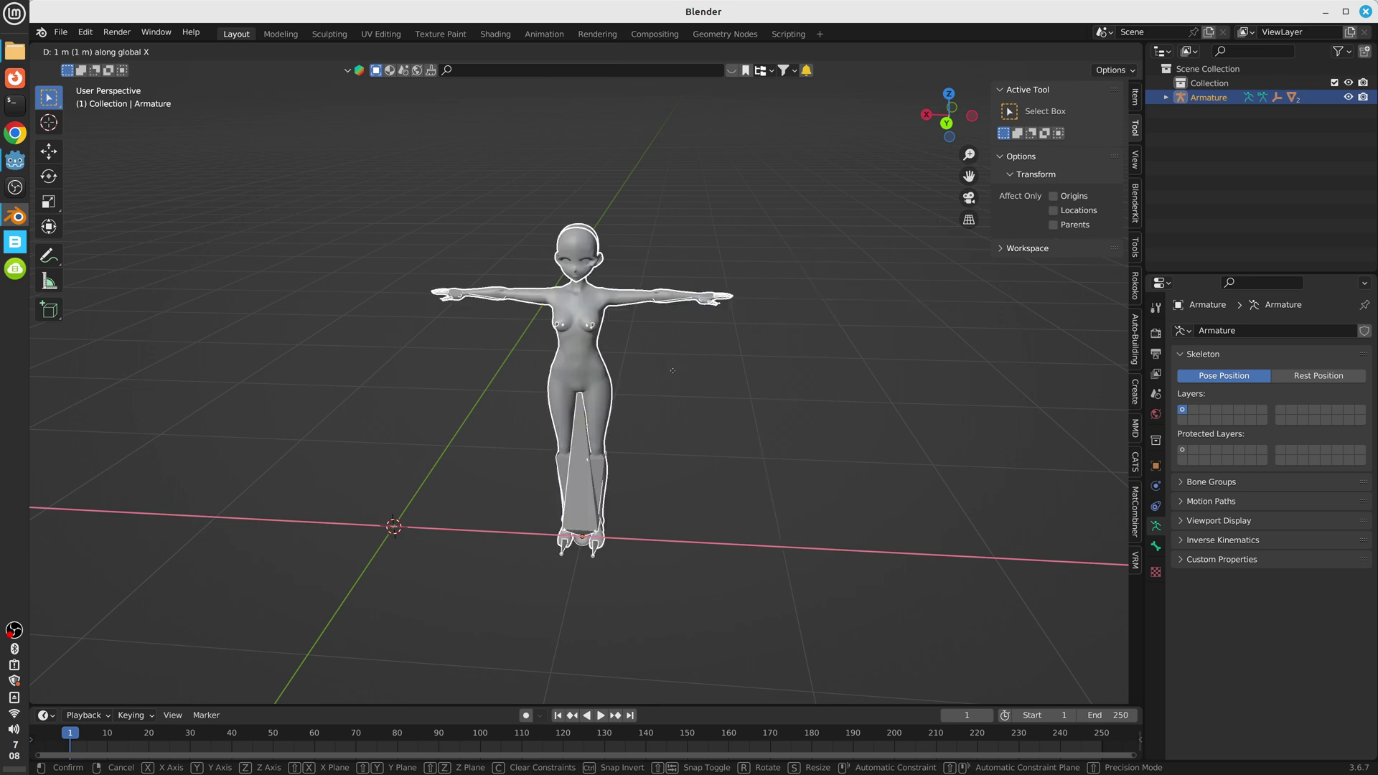
click(483, 381)
shift+middle_drag(502, 372, 500, 322)
scroll(650, 347, up, 2)
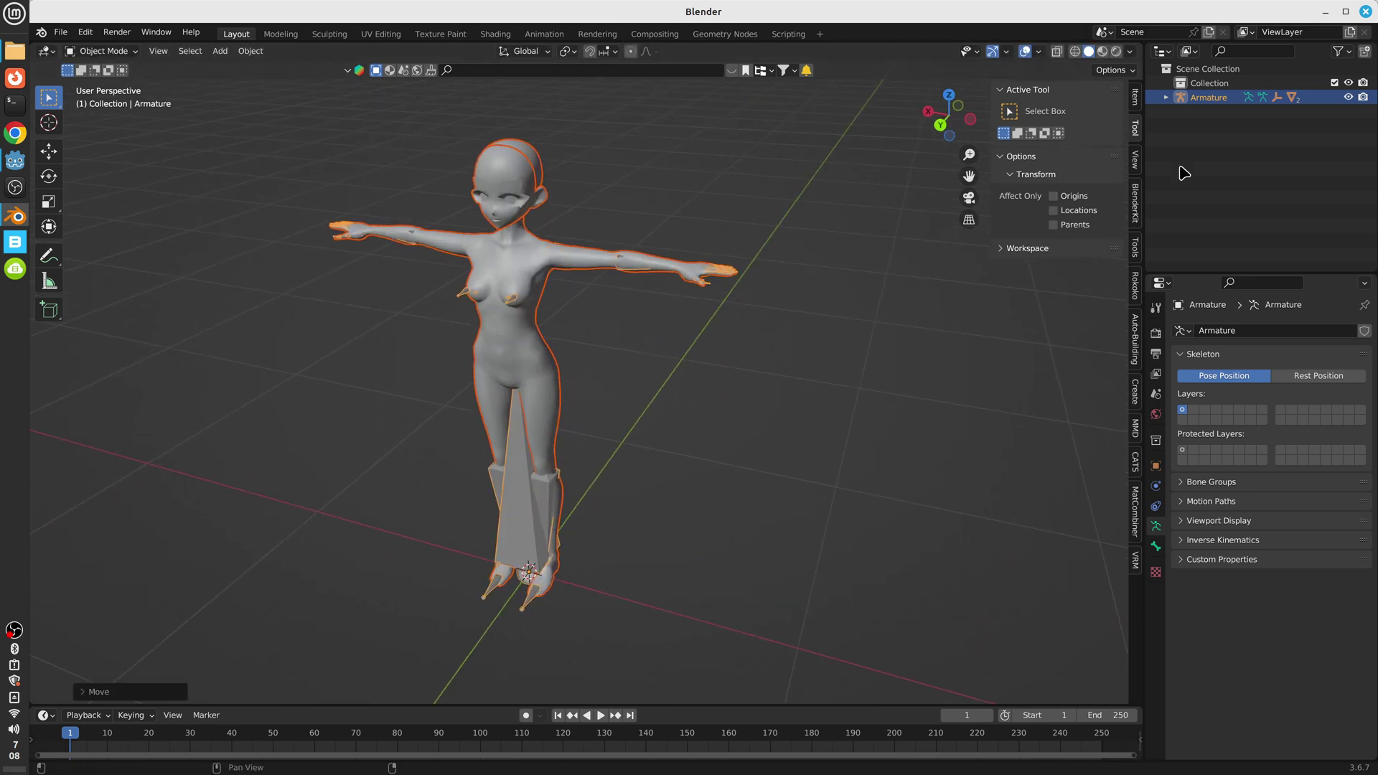
Temporarily hide the Body mesh to examine the armature's original bones from several angles.
click(1165, 98)
click(1347, 140)
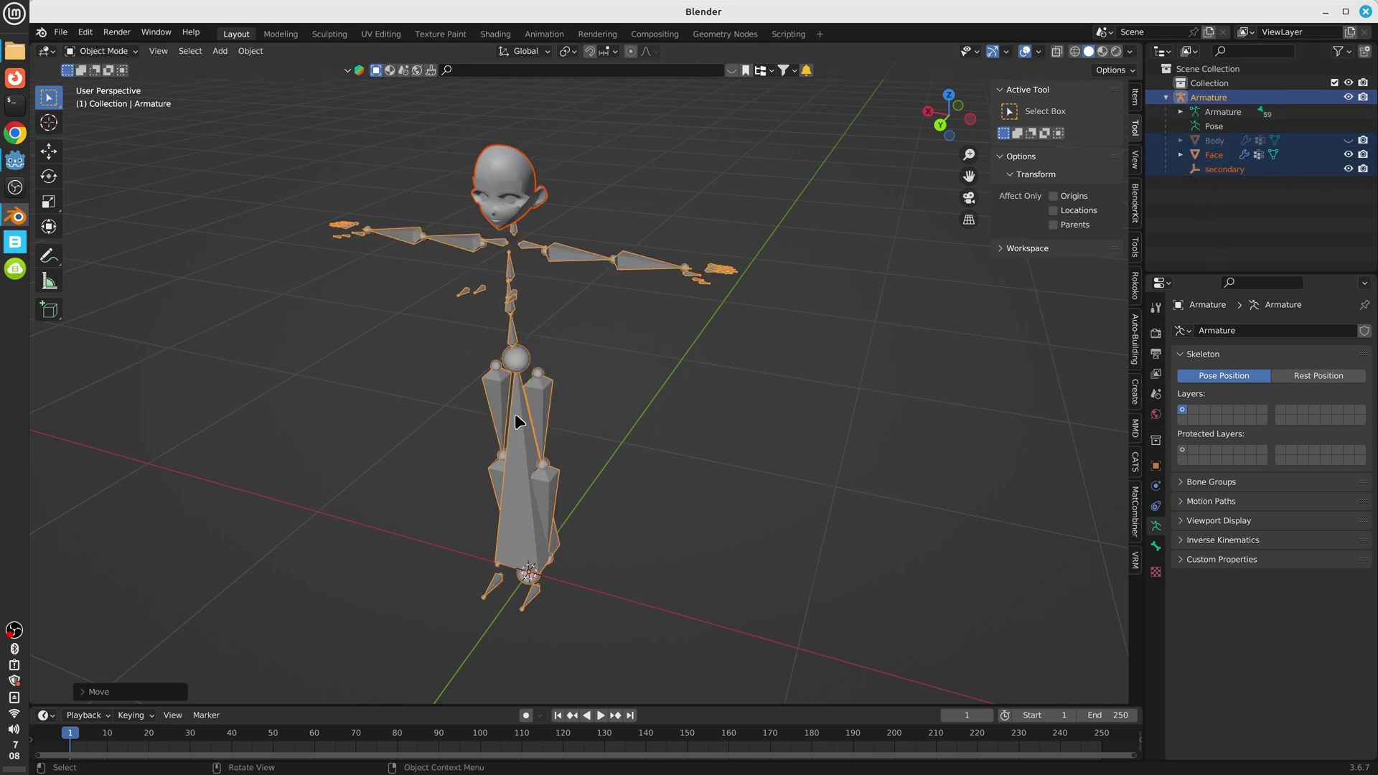
middle_drag(615, 429, 703, 379)
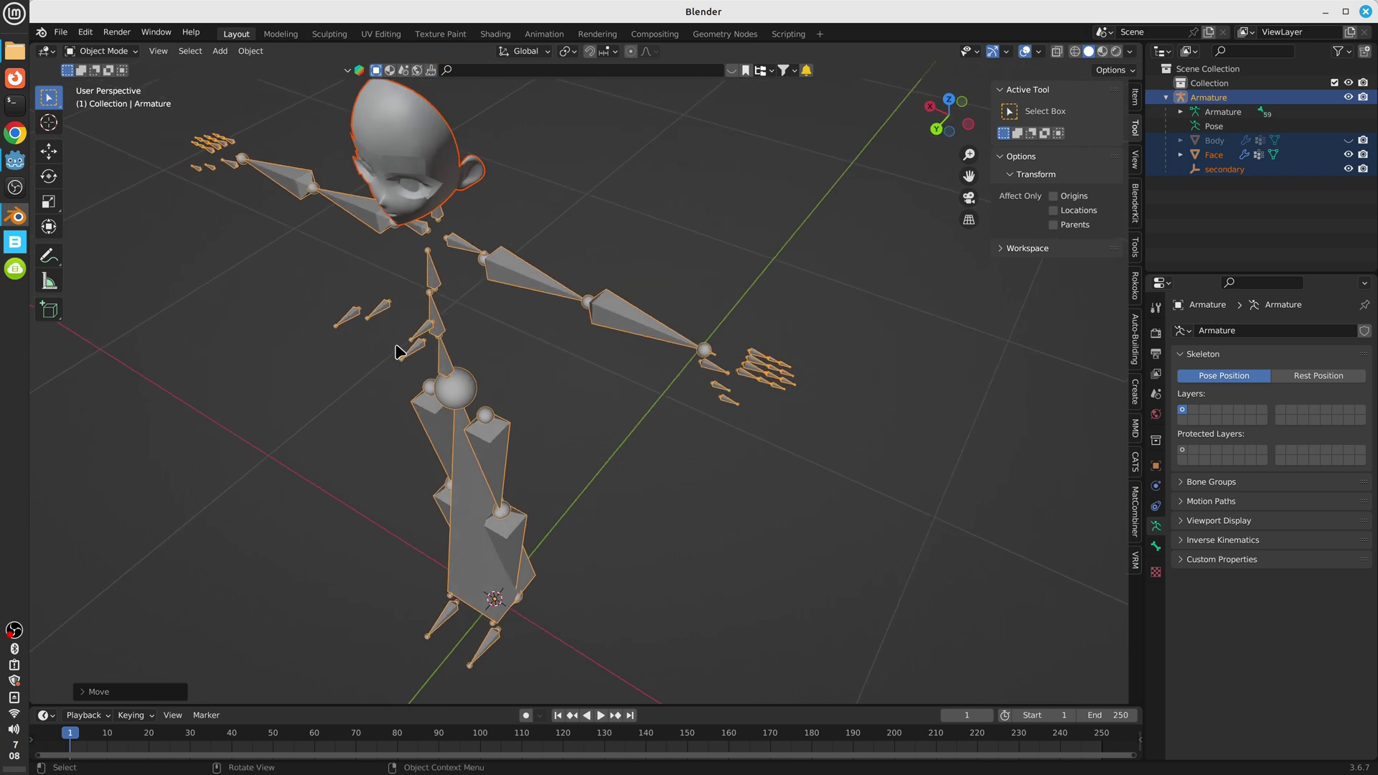
middle_drag(329, 345, 485, 329)
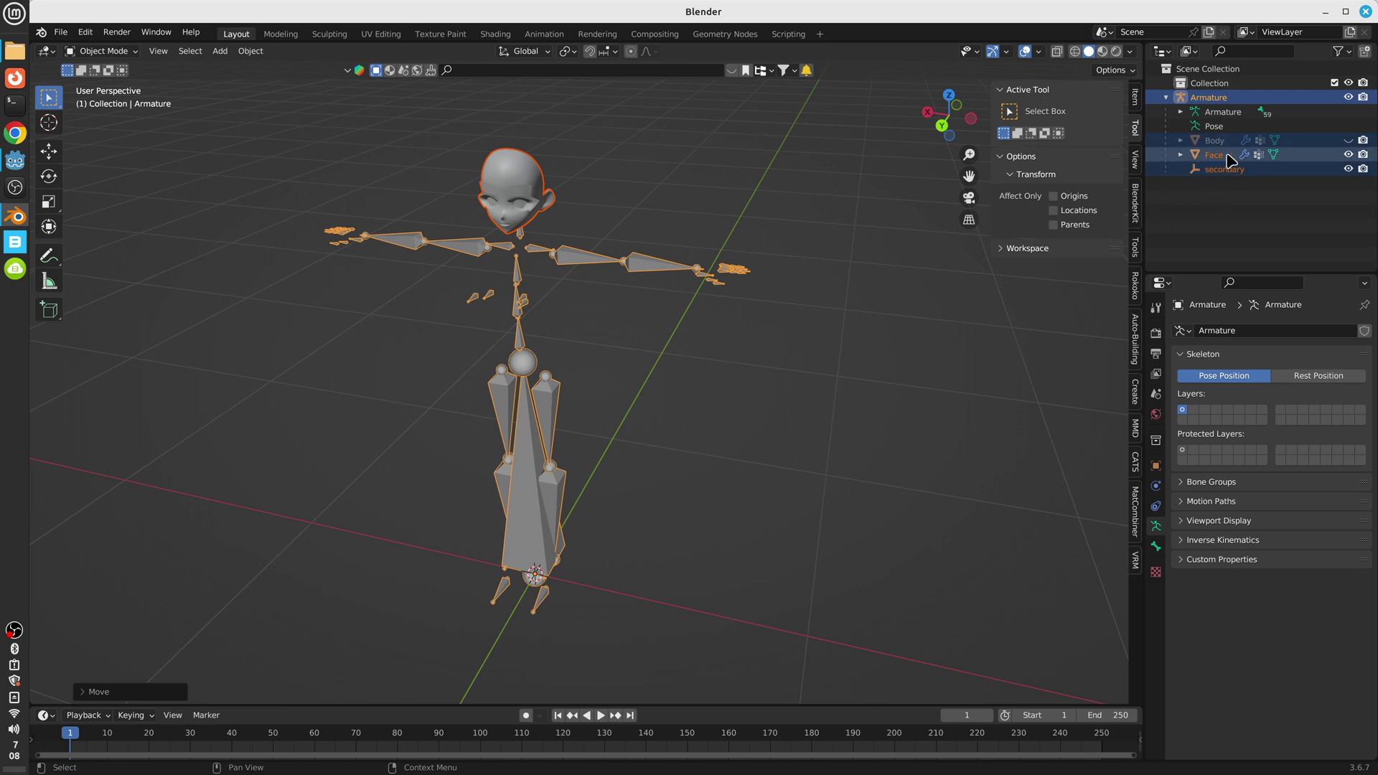
click(1349, 141)
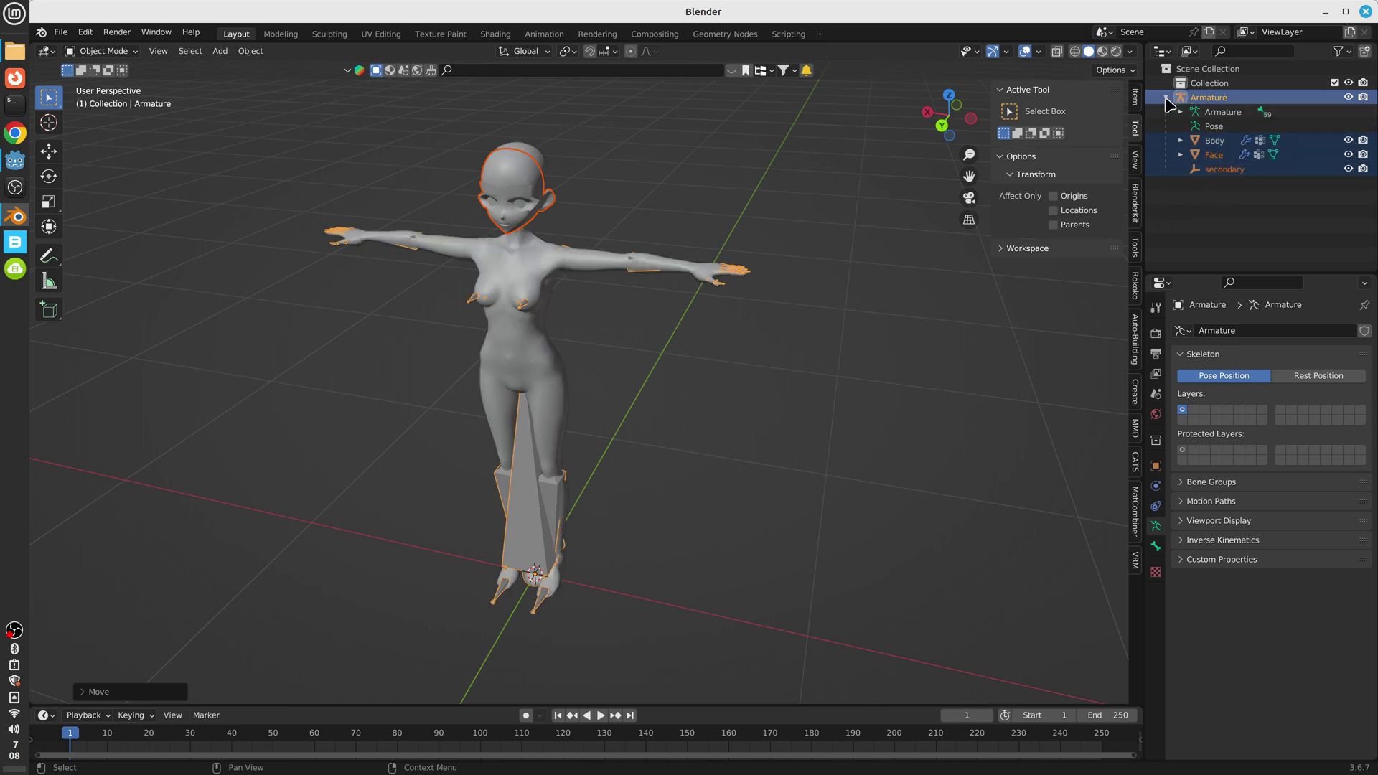
click(1165, 98)
Select the Body mesh and run the CATS Fix Model operation on the character.
click(503, 352)
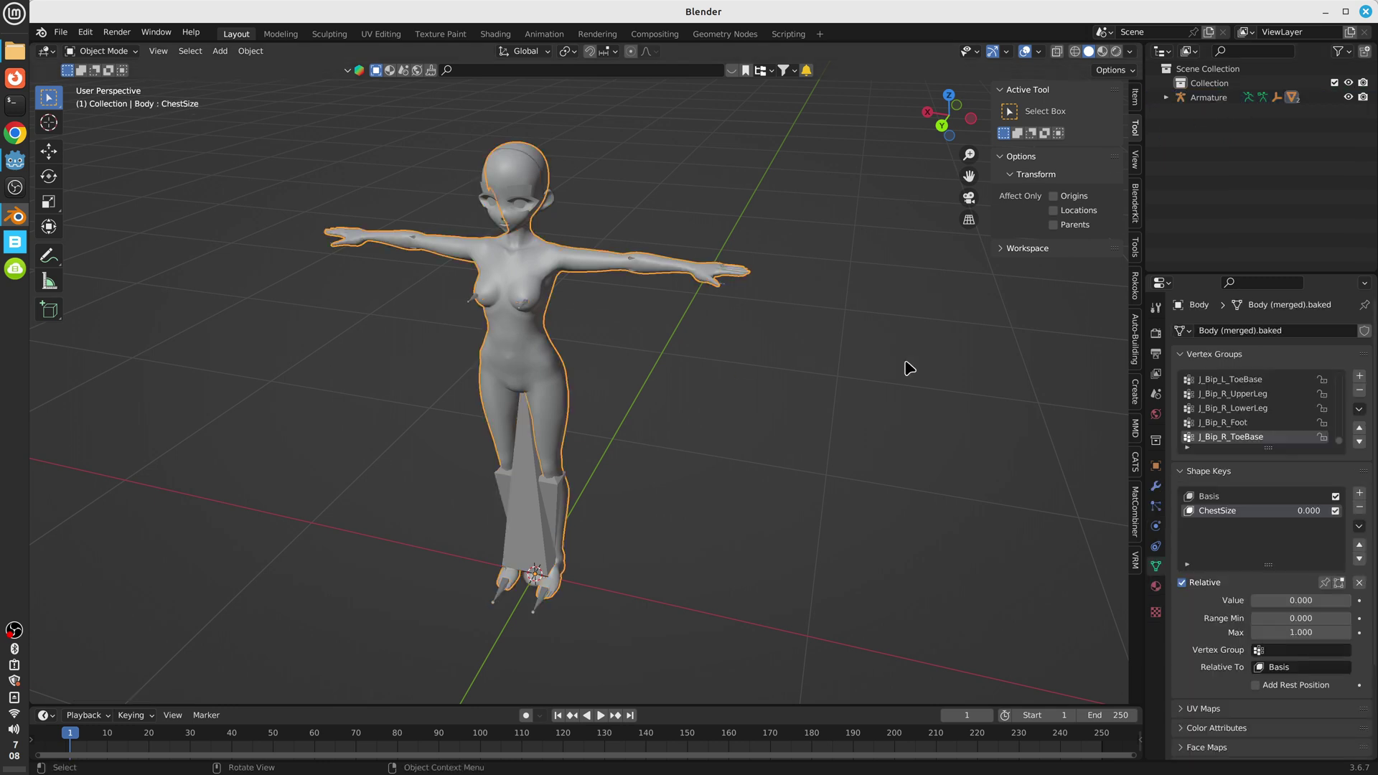
click(1136, 462)
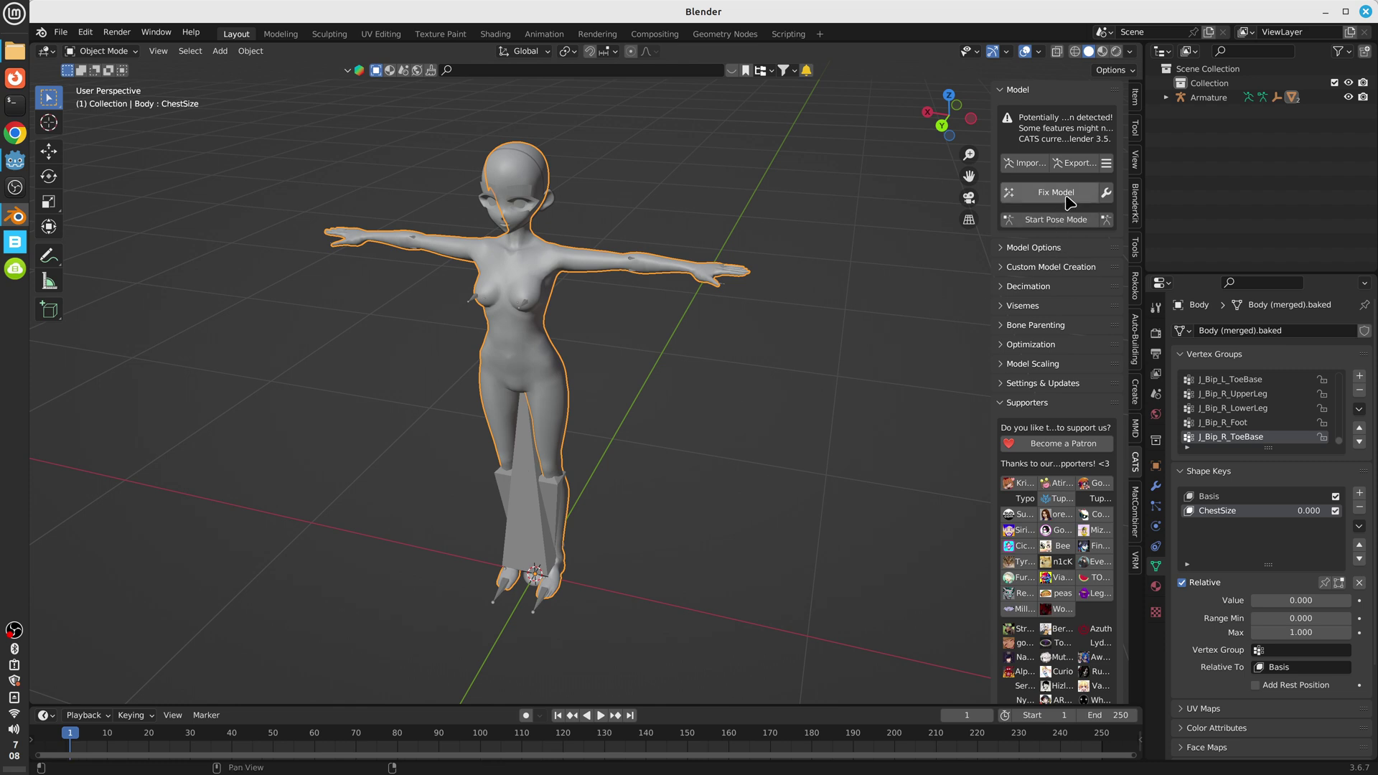
click(1048, 195)
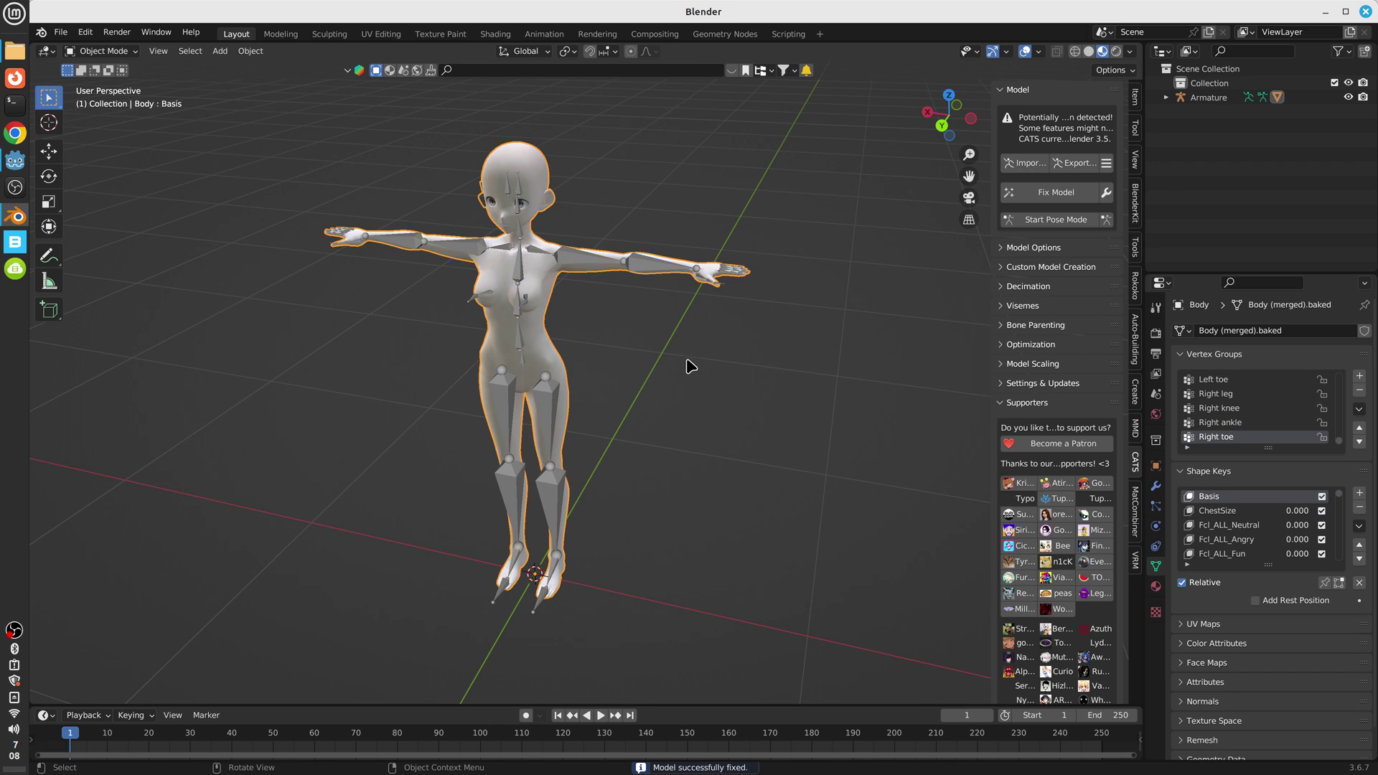
Temporarily hide the merged Body mesh to examine the bone structure of the fixed armature.
click(1166, 97)
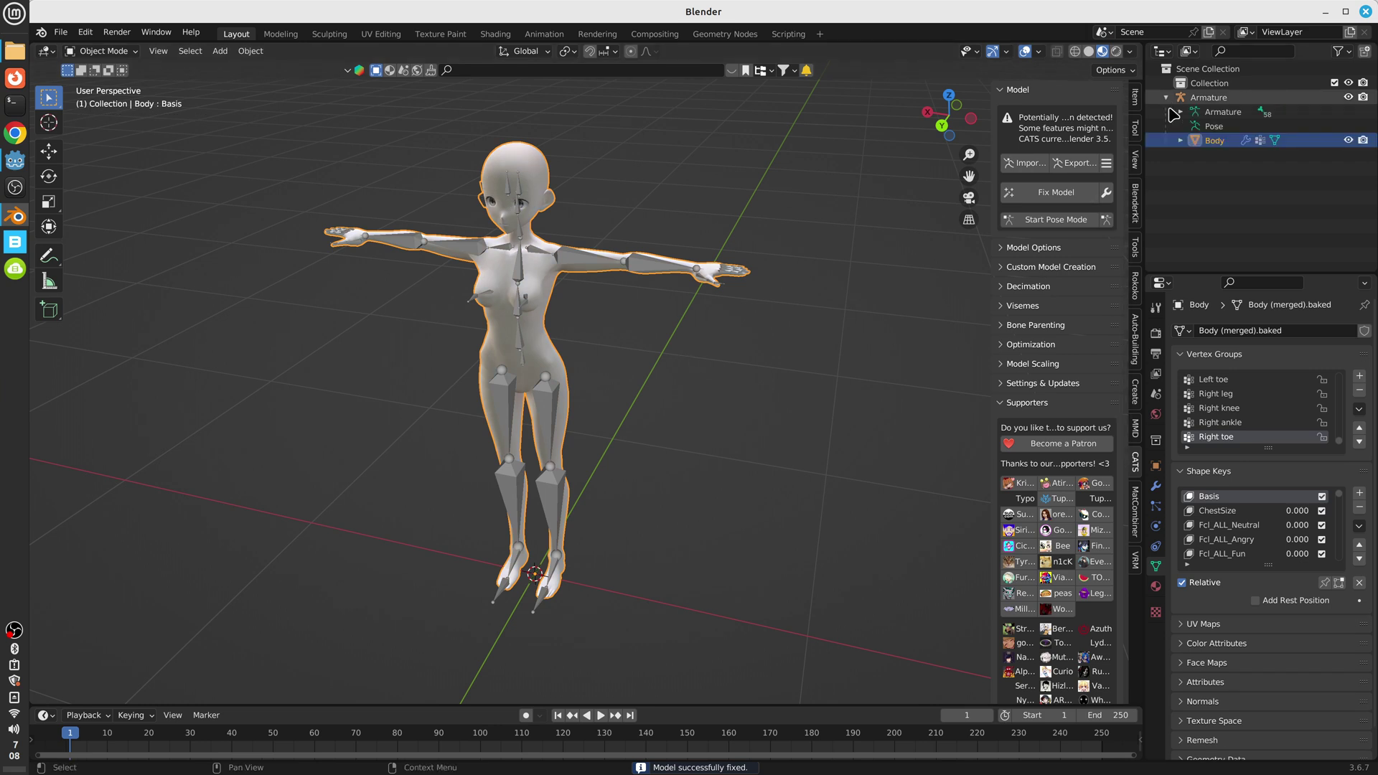
click(1348, 141)
scroll(644, 304, up, 3)
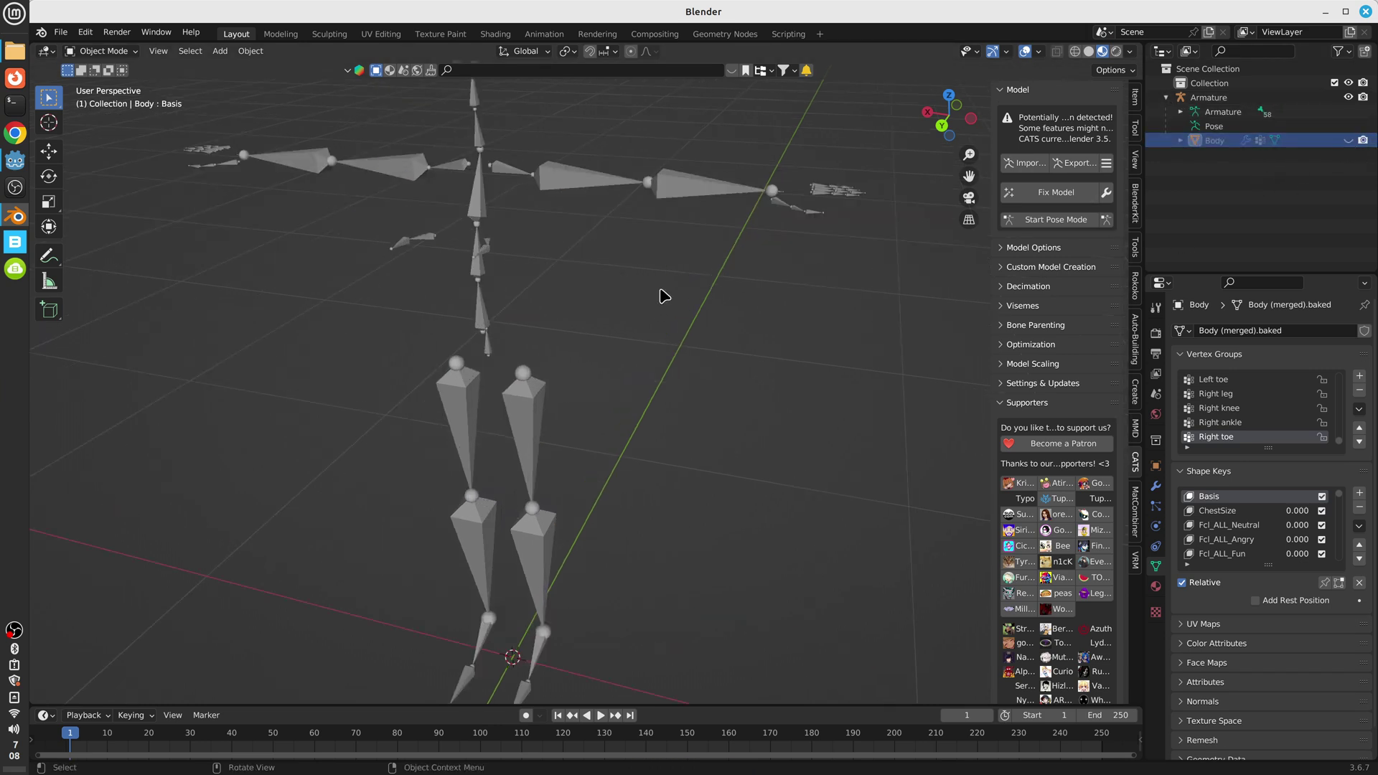
middle_drag(644, 305, 431, 388)
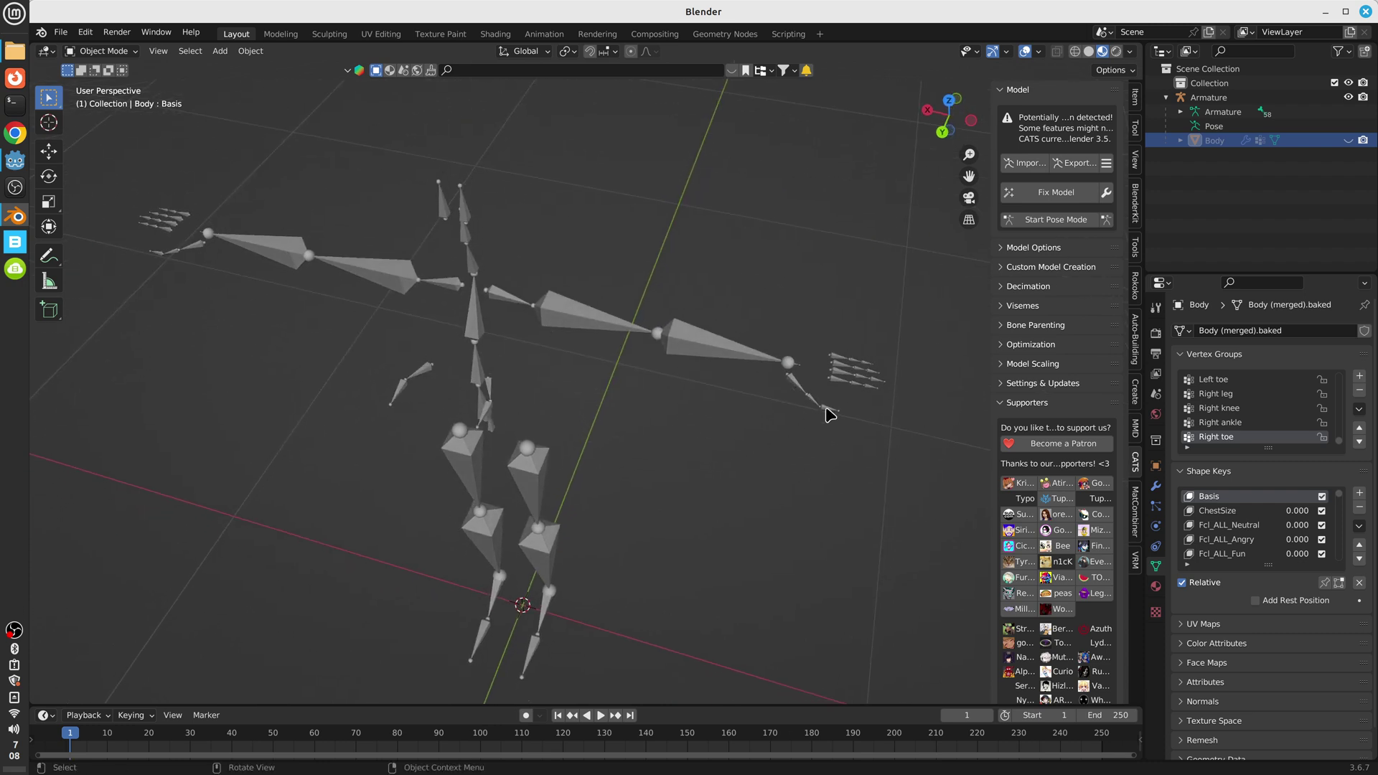
middle_drag(611, 470, 517, 367)
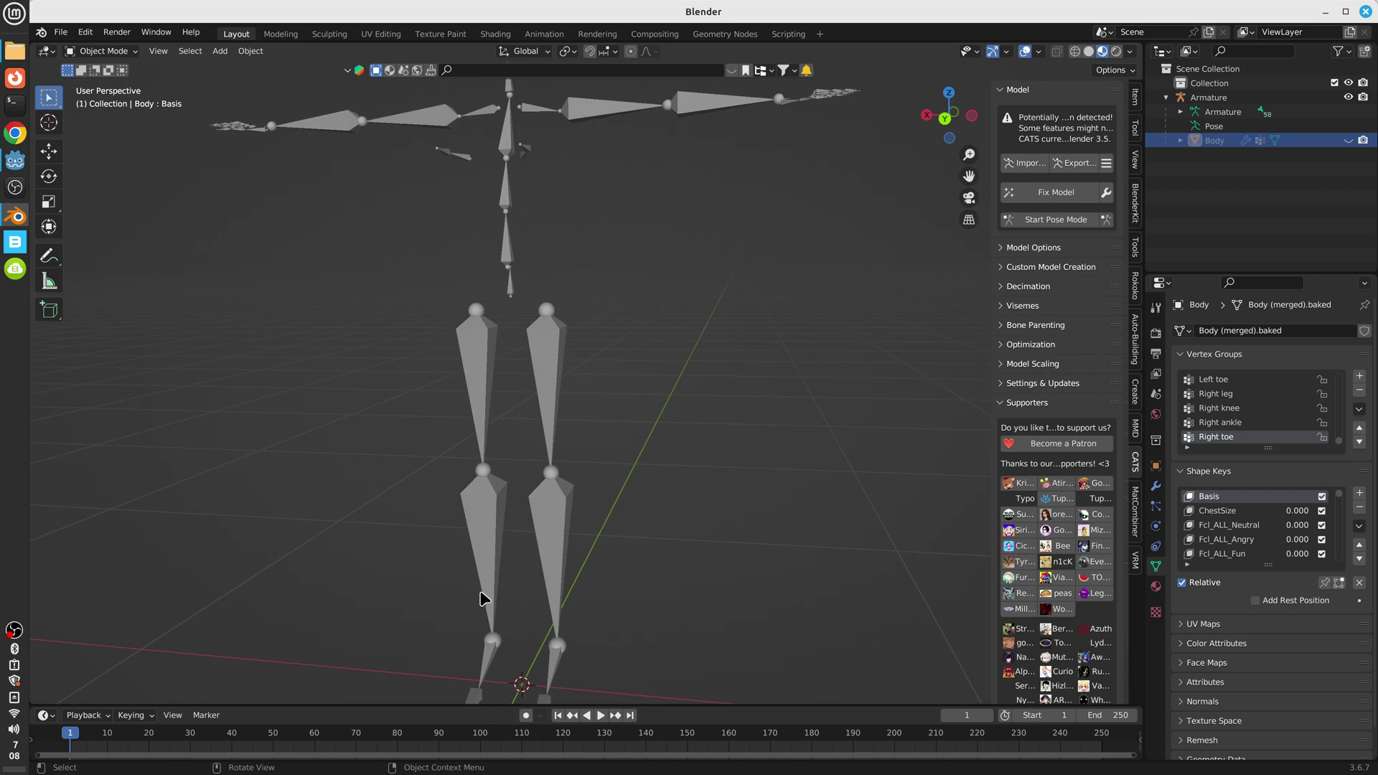
scroll(658, 360, down, 2)
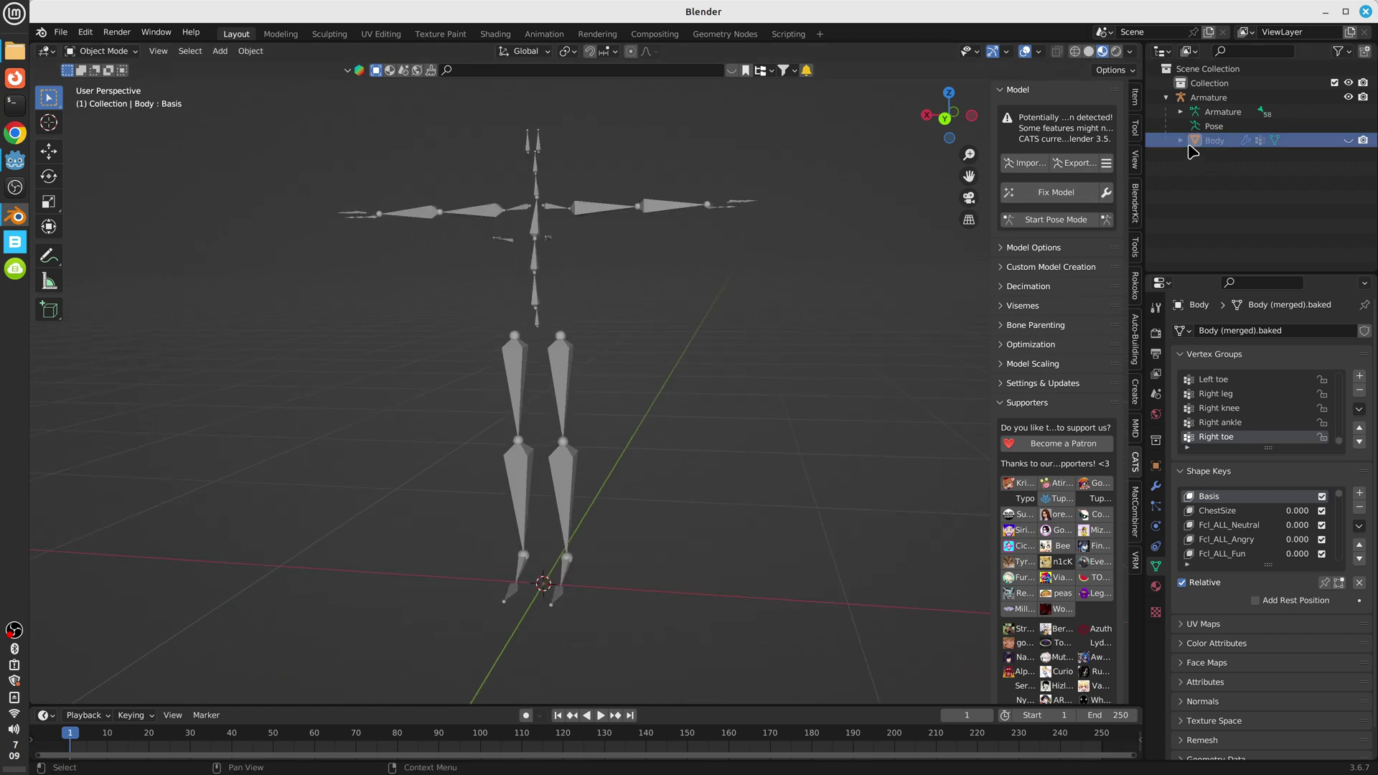
click(1348, 140)
Select the merged Body mesh and look through its complete shape key list.
middle_drag(734, 240, 766, 288)
click(657, 251)
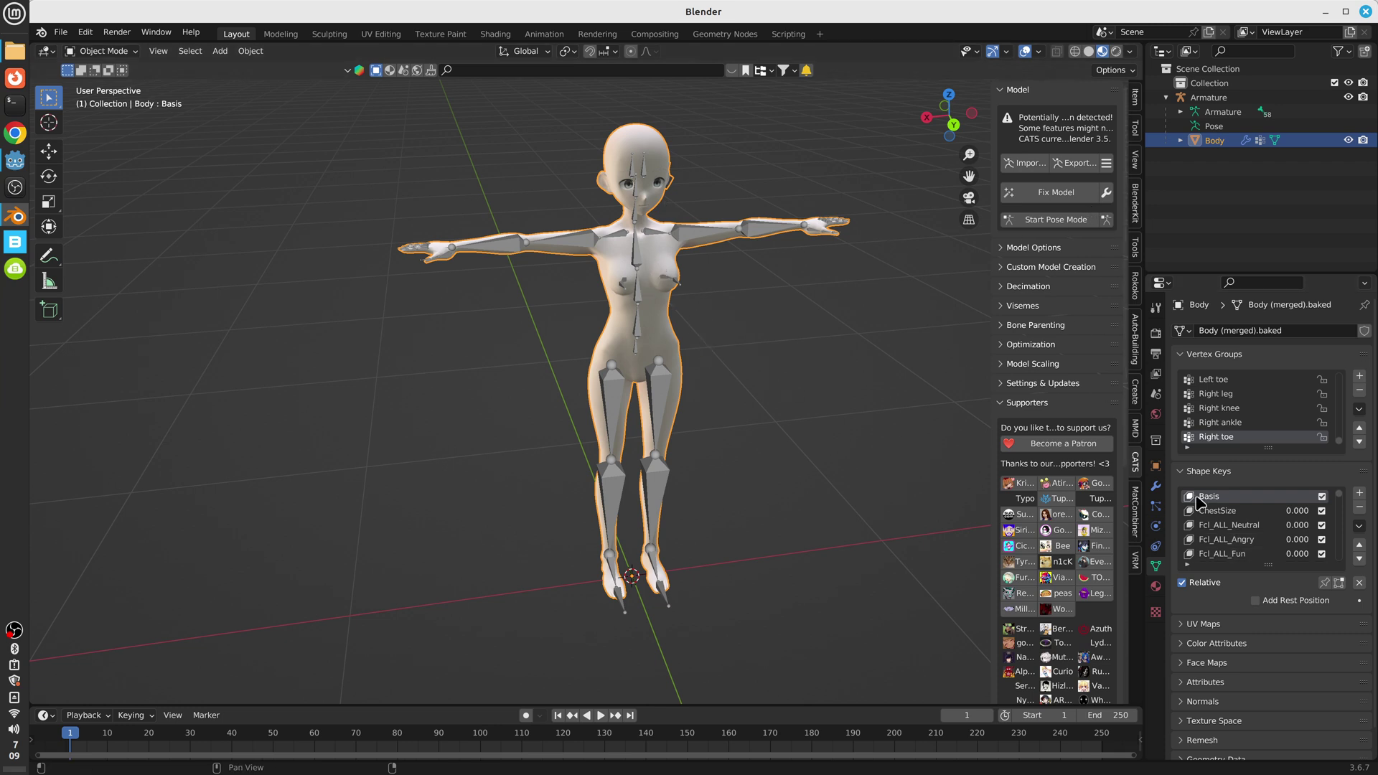
scroll(1225, 535, down, 10)
scroll(1225, 534, down, 5)
scroll(1340, 527, up, 15)
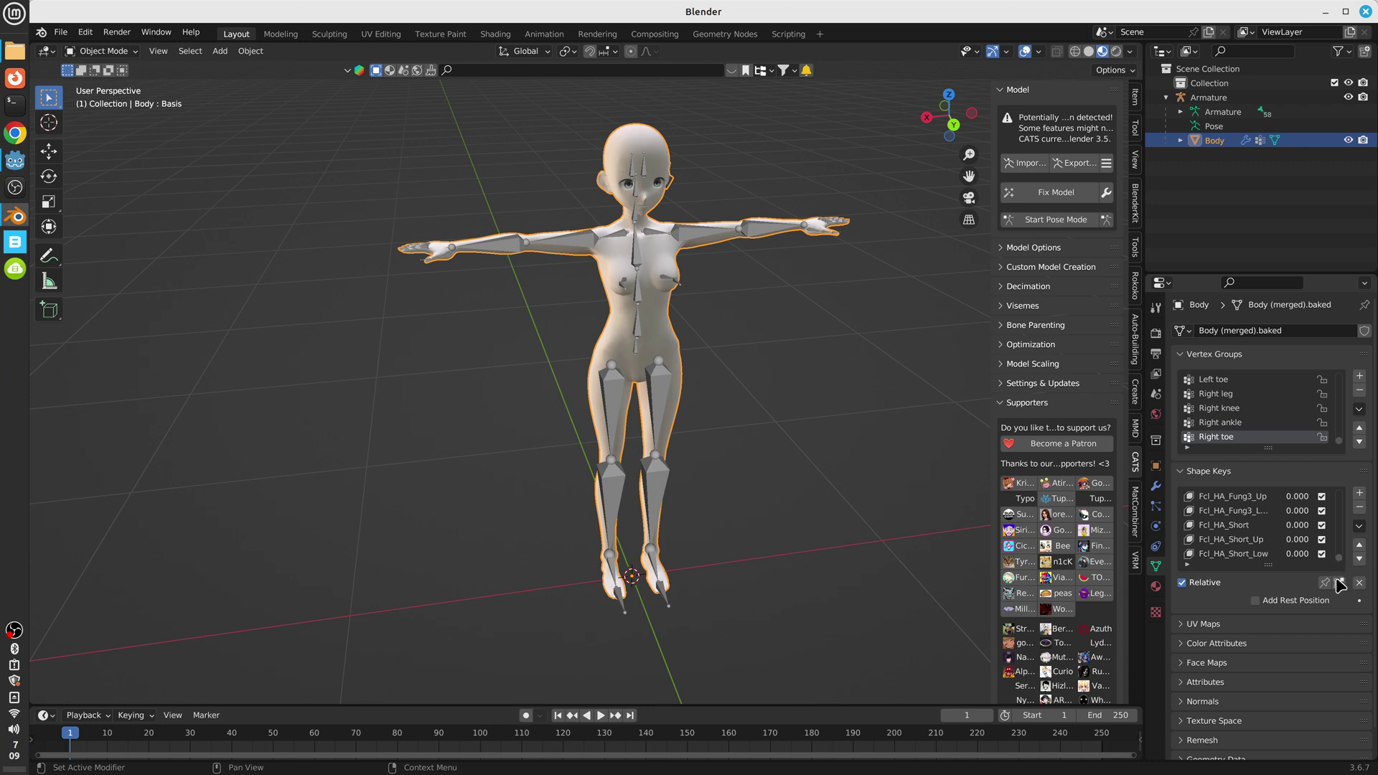
scroll(1339, 510, up, 9)
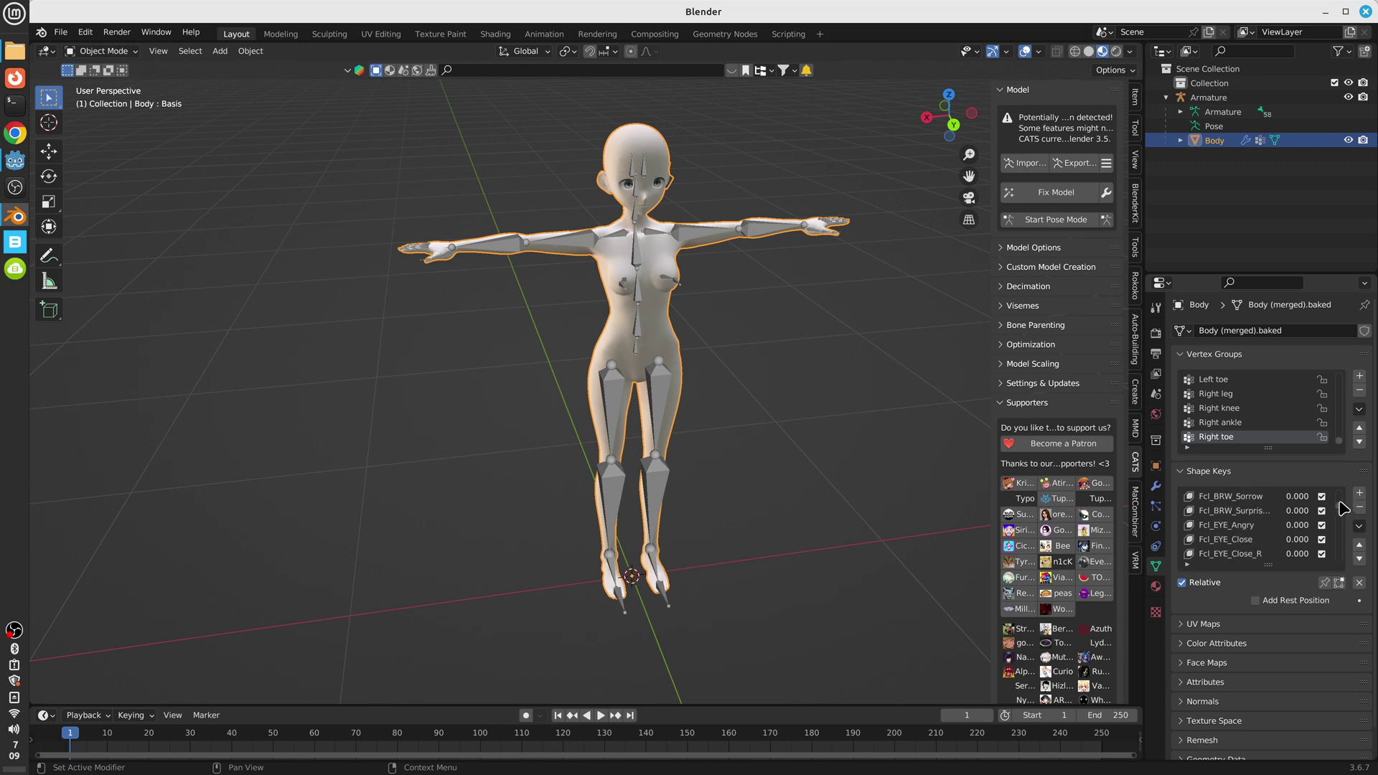
Test the ChestSize shape key on the merged Body by changing its value and undoing the change.
click(1215, 510)
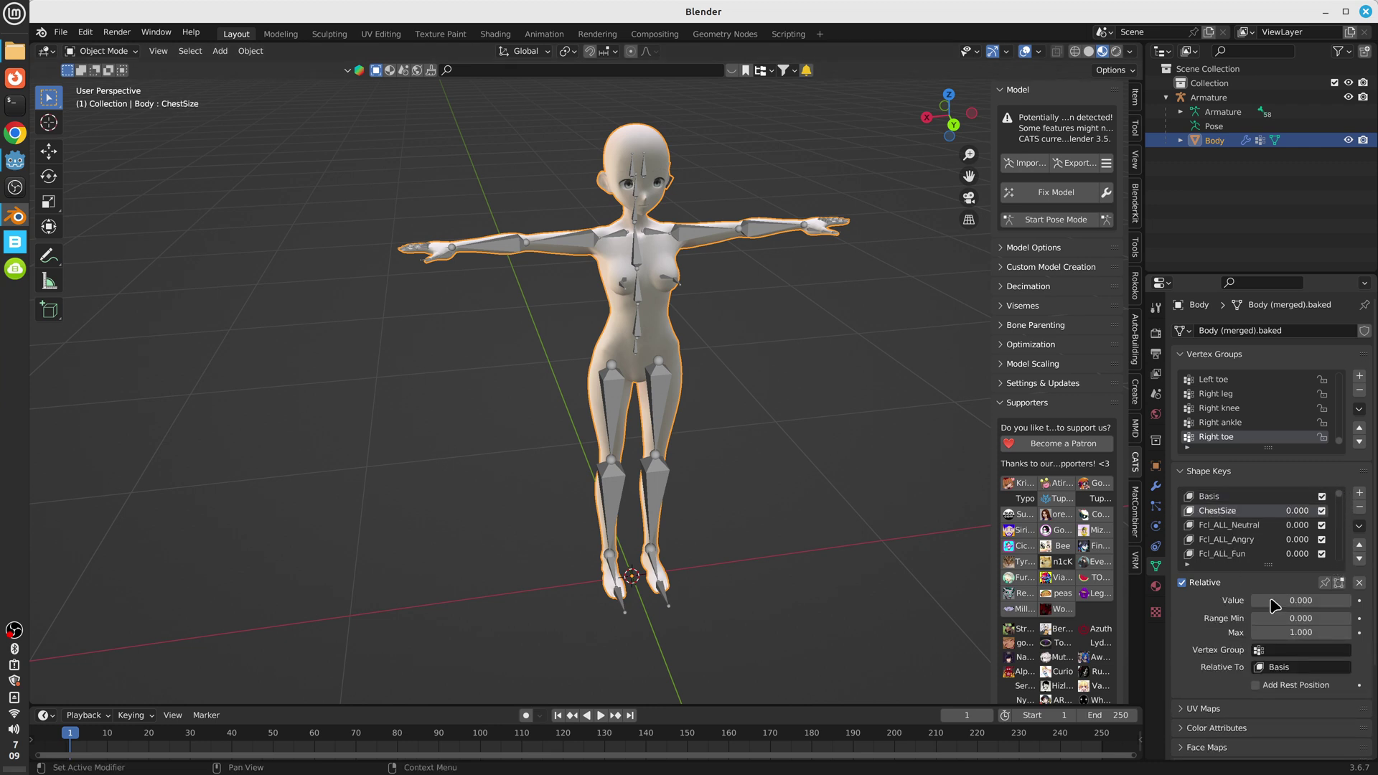
click(1300, 600)
text(116)
key(Return)
key(ctrl+z)
key(ctrl+shift+z)
key(ctrl+z)
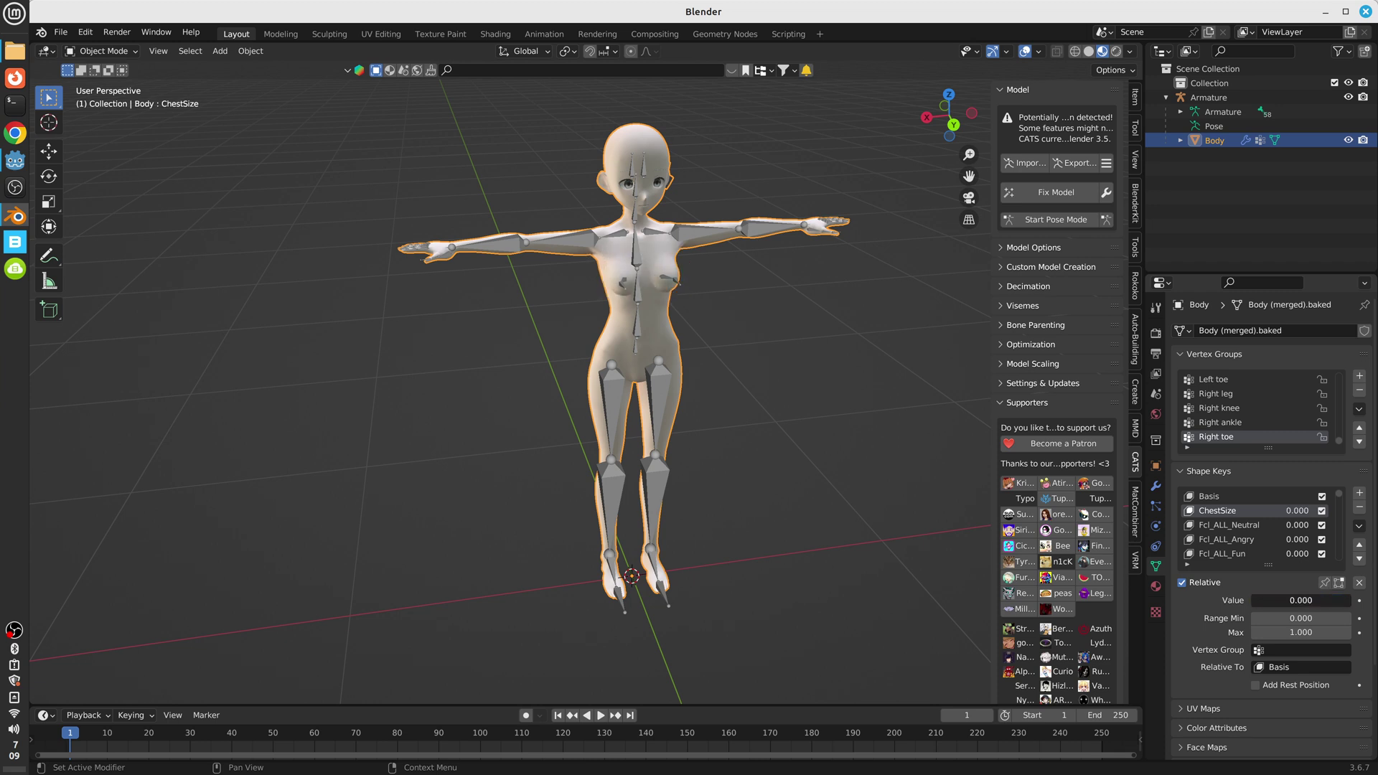
key(ctrl+shift+z)
key(ctrl+z)
Try out the Fcl_ALL_Fun and Fcl_ALL_Joy shape keys on the merged Body, leaving their values at 0.
click(1235, 556)
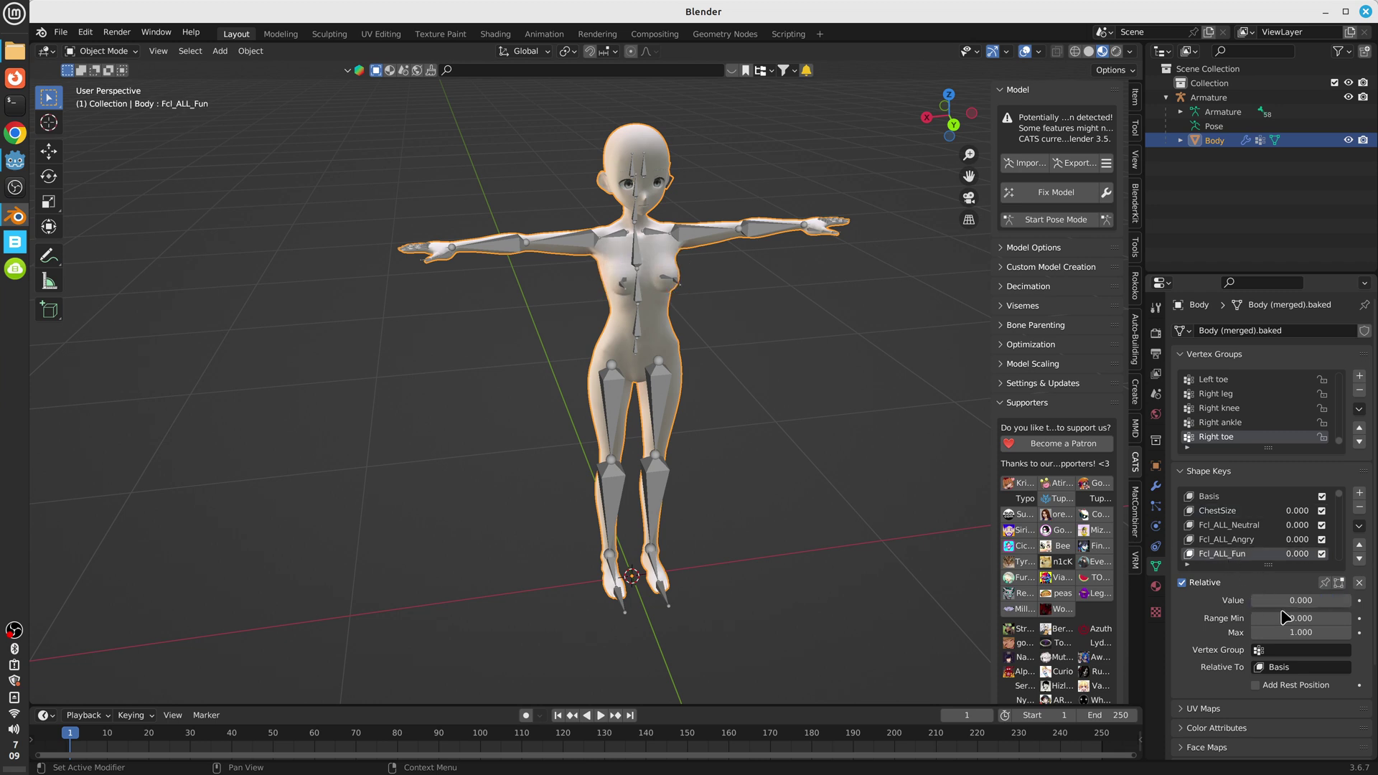
click(1281, 601)
text(1)
key(Return)
key(ctrl+z)
scroll(1236, 545, down, 2)
click(1235, 540)
drag(1284, 601, 1252, 601)
middle_drag(833, 356, 718, 368)
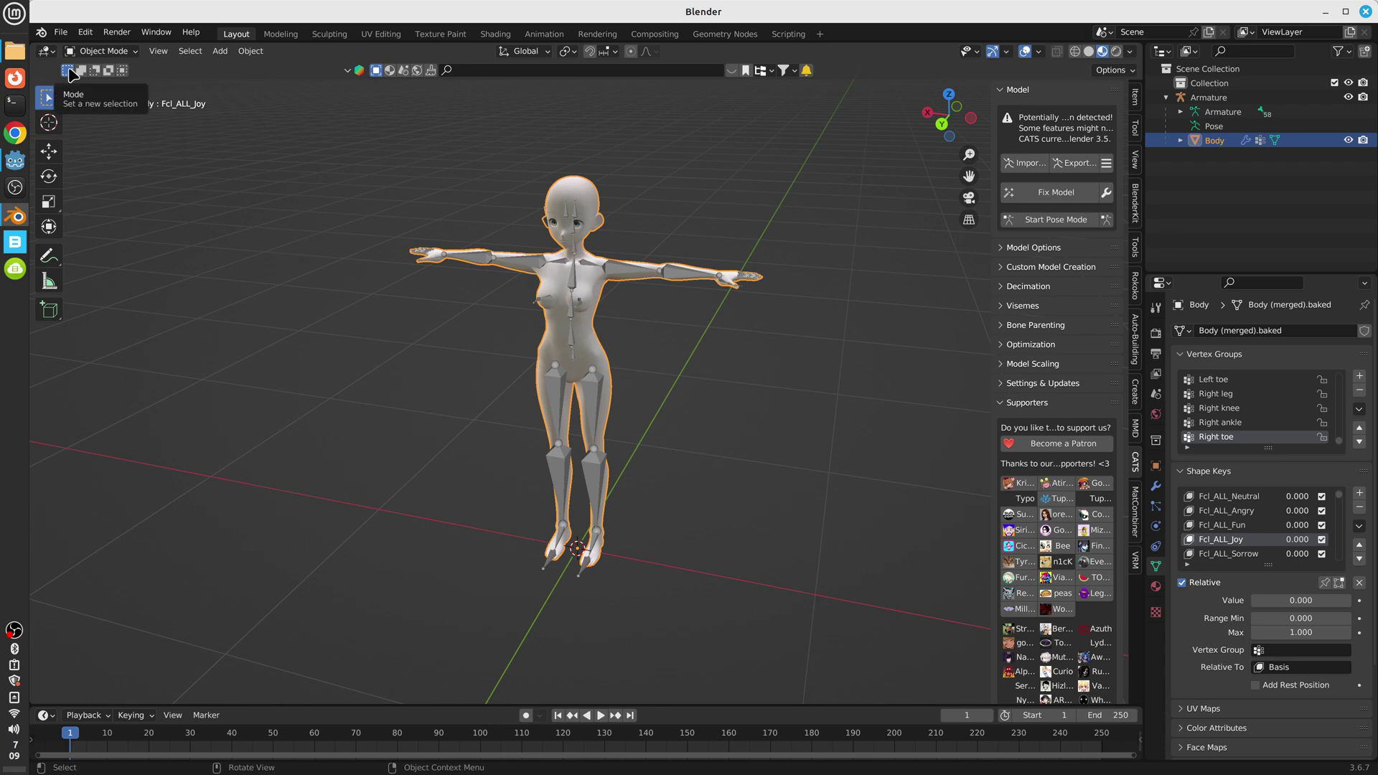
click(61, 32)
mouse_move(97, 242)
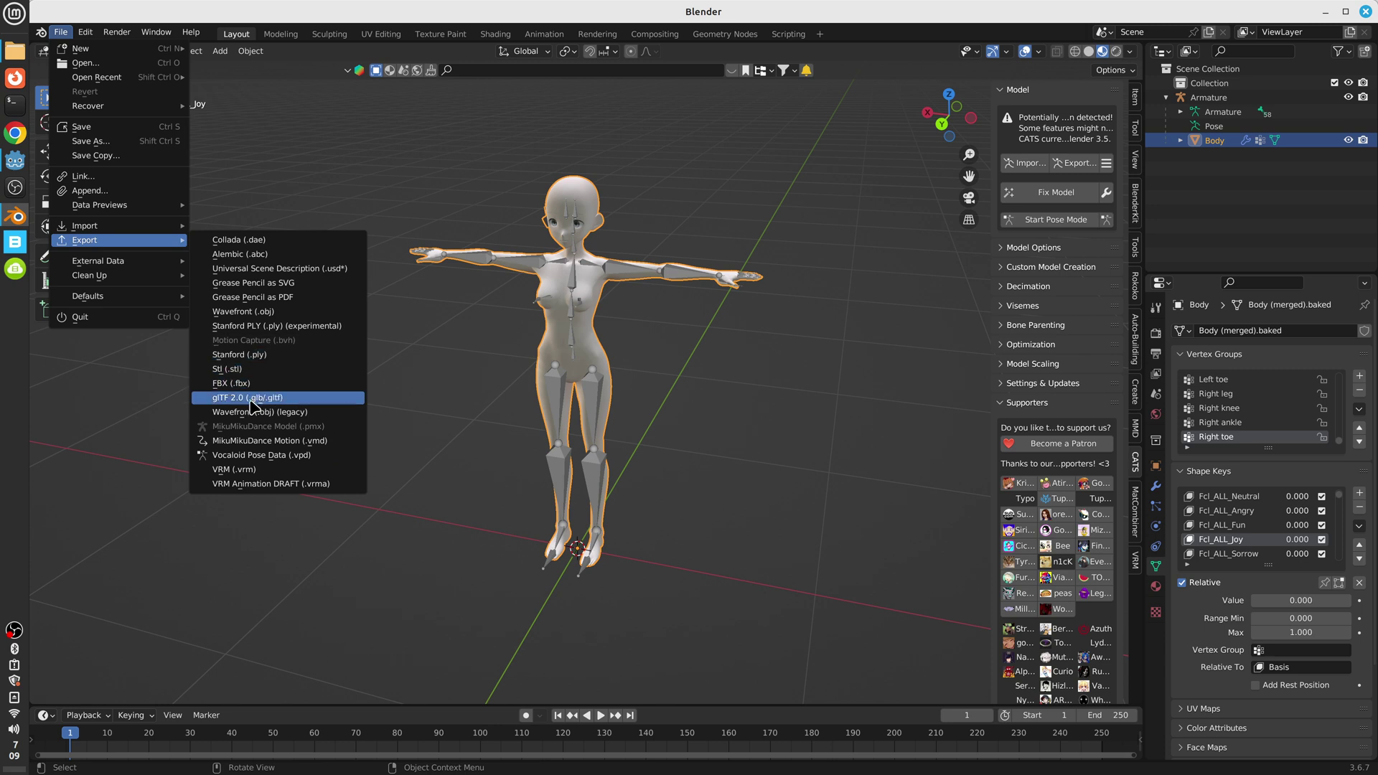
middle_drag(689, 421, 732, 400)
Import the FBX file "Standard Idle.fbx" from the ForRecording folder with the default import options.
click(61, 33)
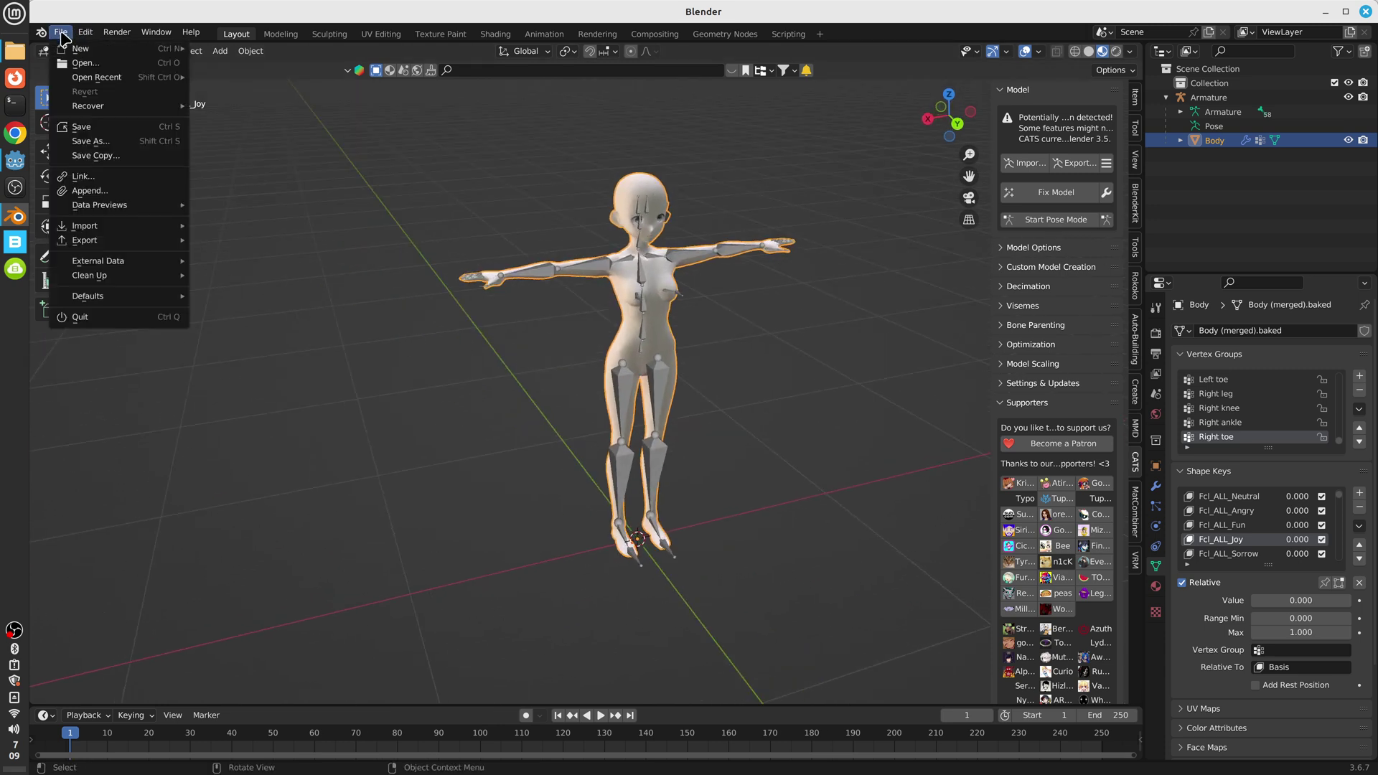
mouse_move(83, 229)
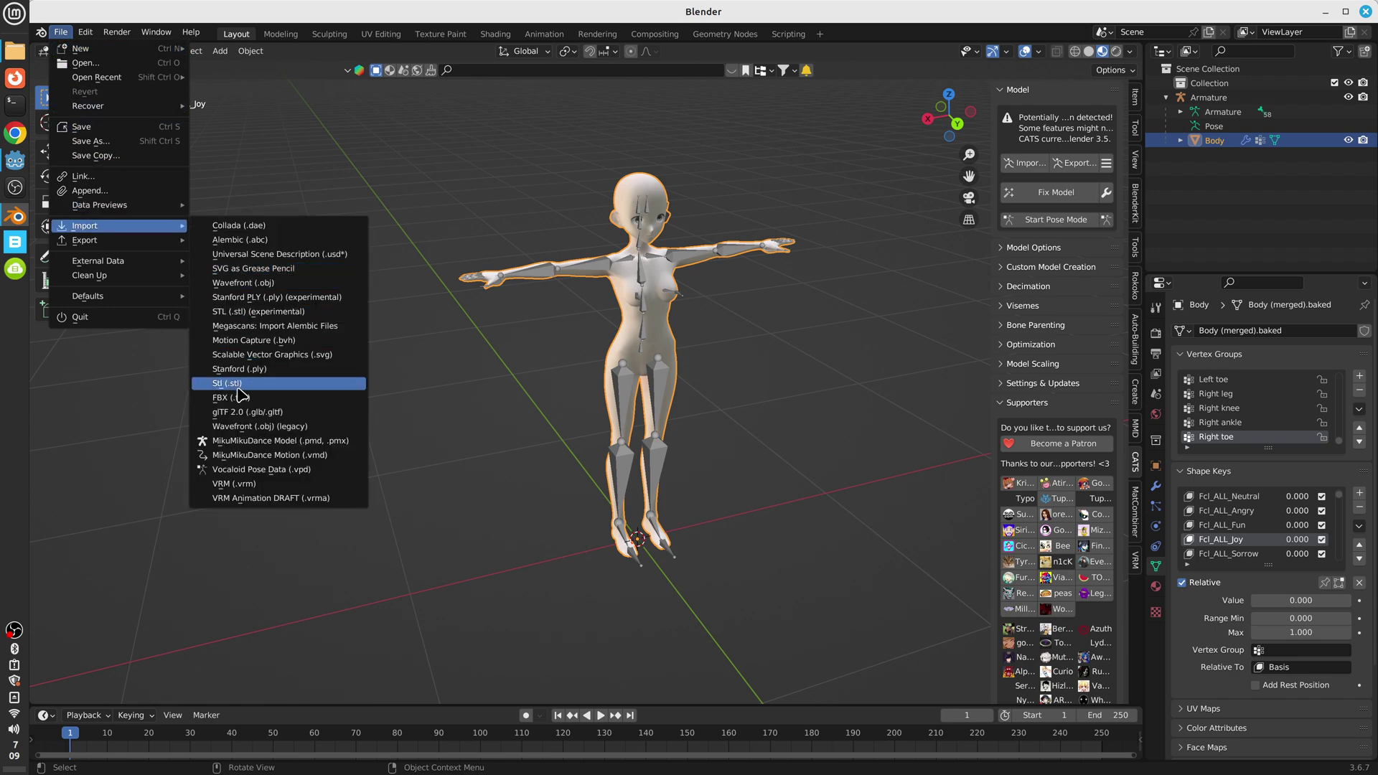
click(230, 391)
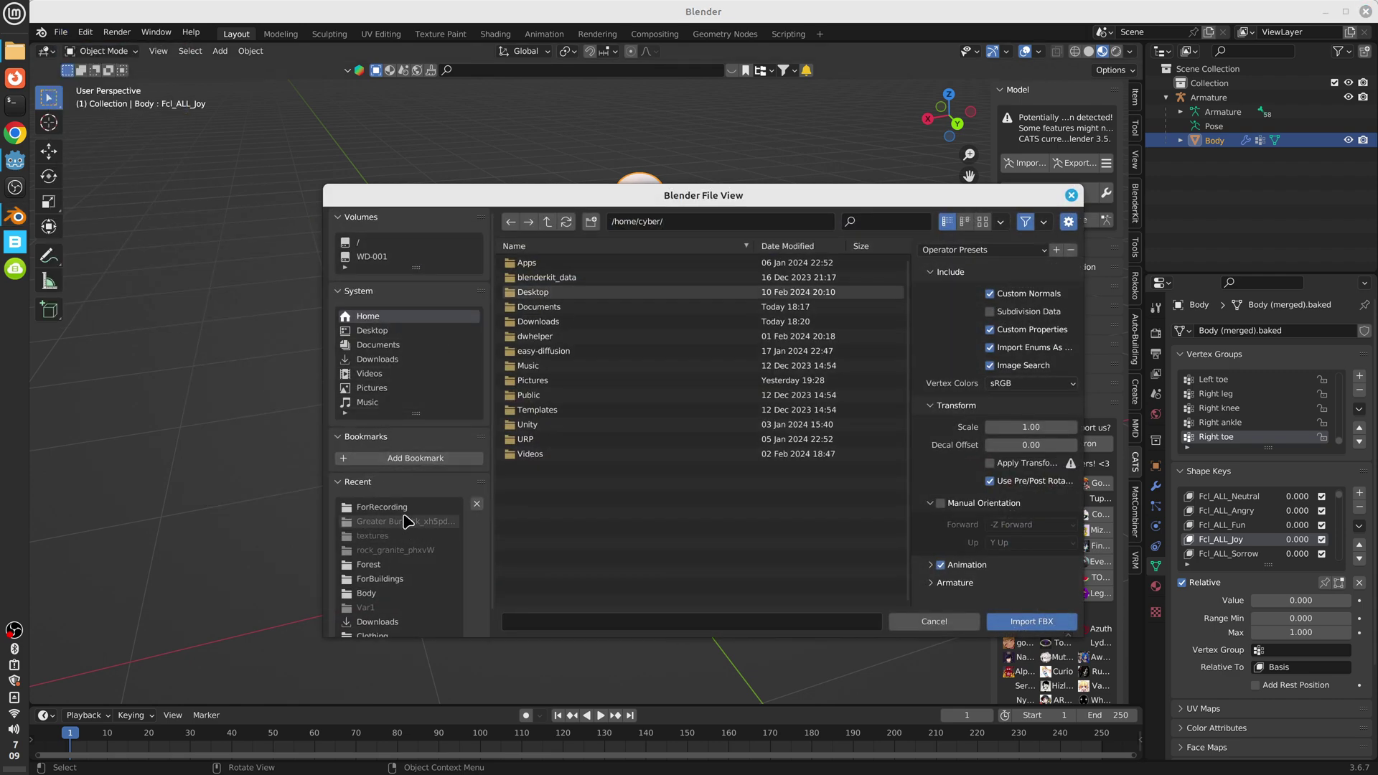
click(387, 510)
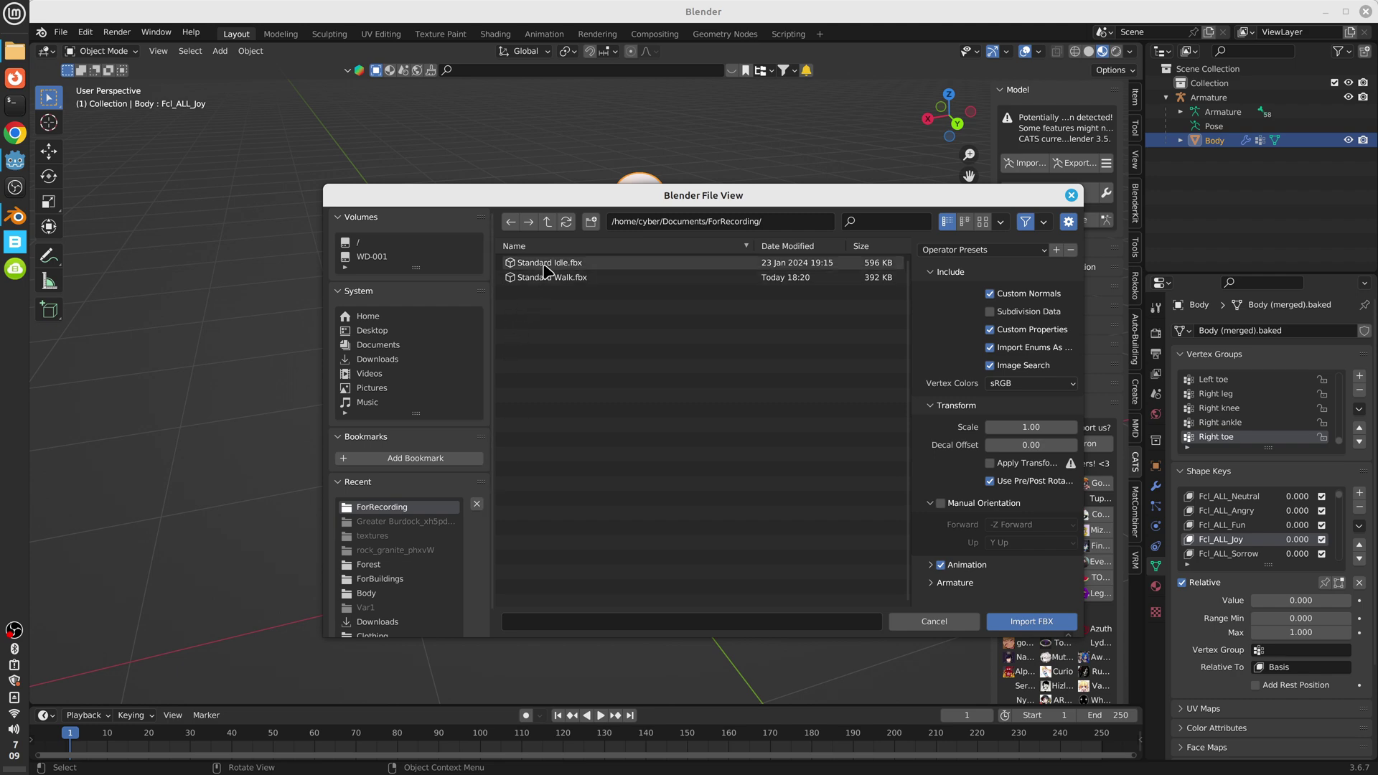
click(548, 263)
click(1013, 622)
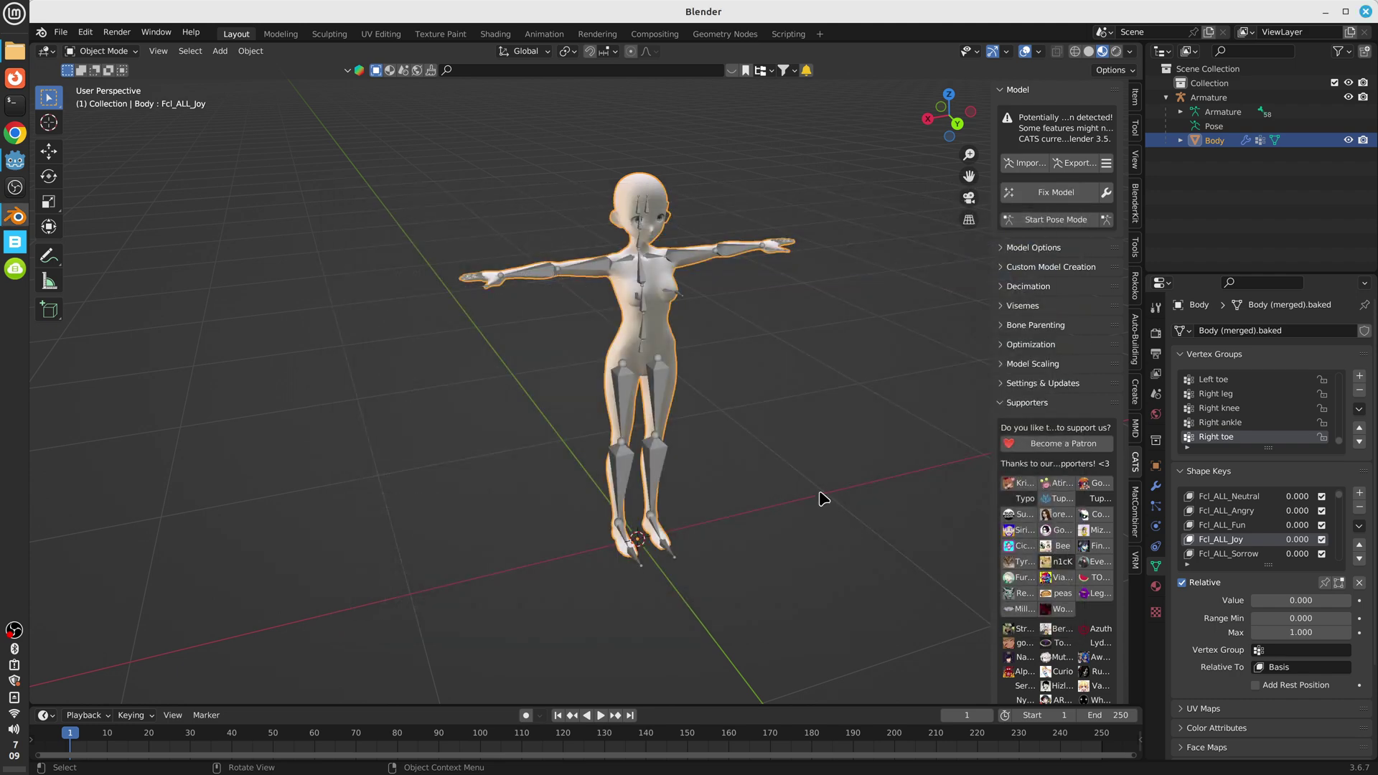
Rotate the imported Armature.001 about 185 degrees around the global Z axis so it faces the same way as the character.
middle_drag(725, 296, 421, 421)
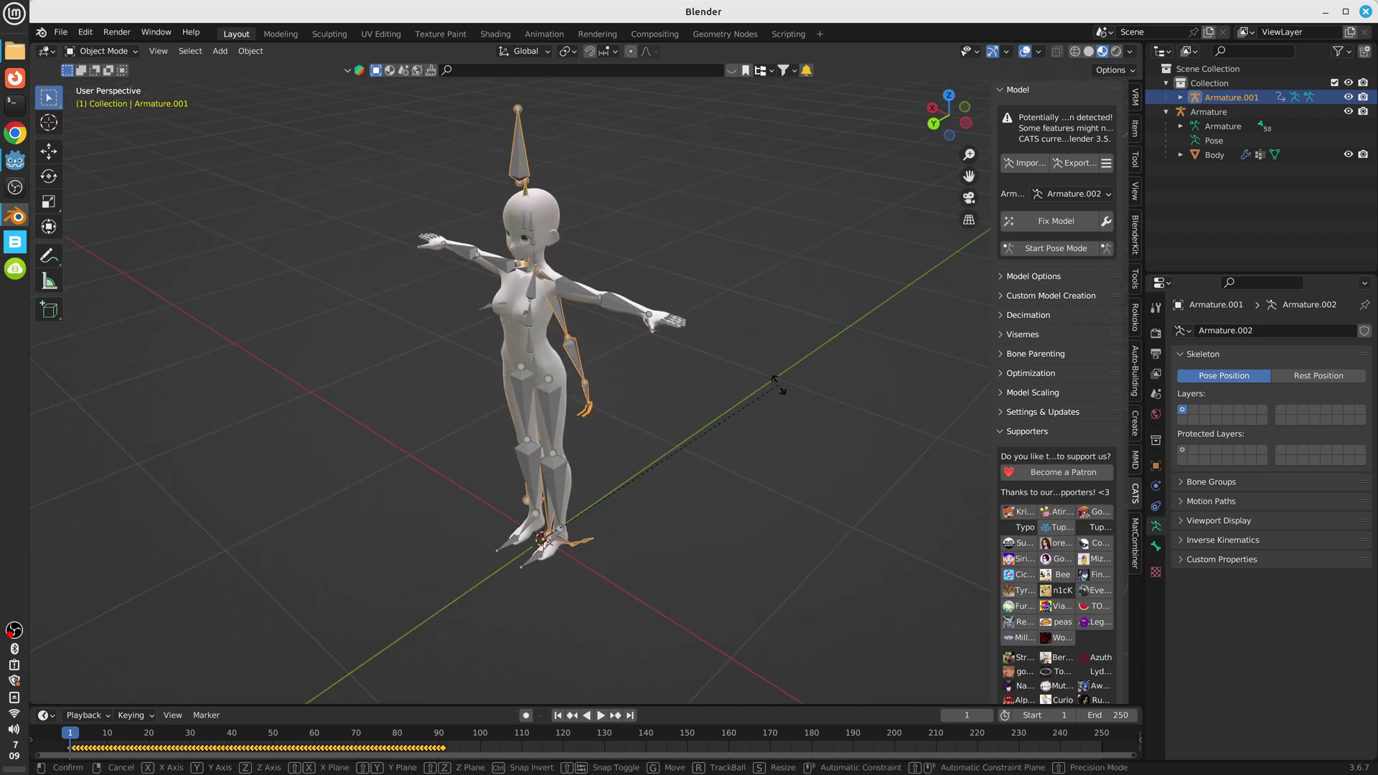
key(z)
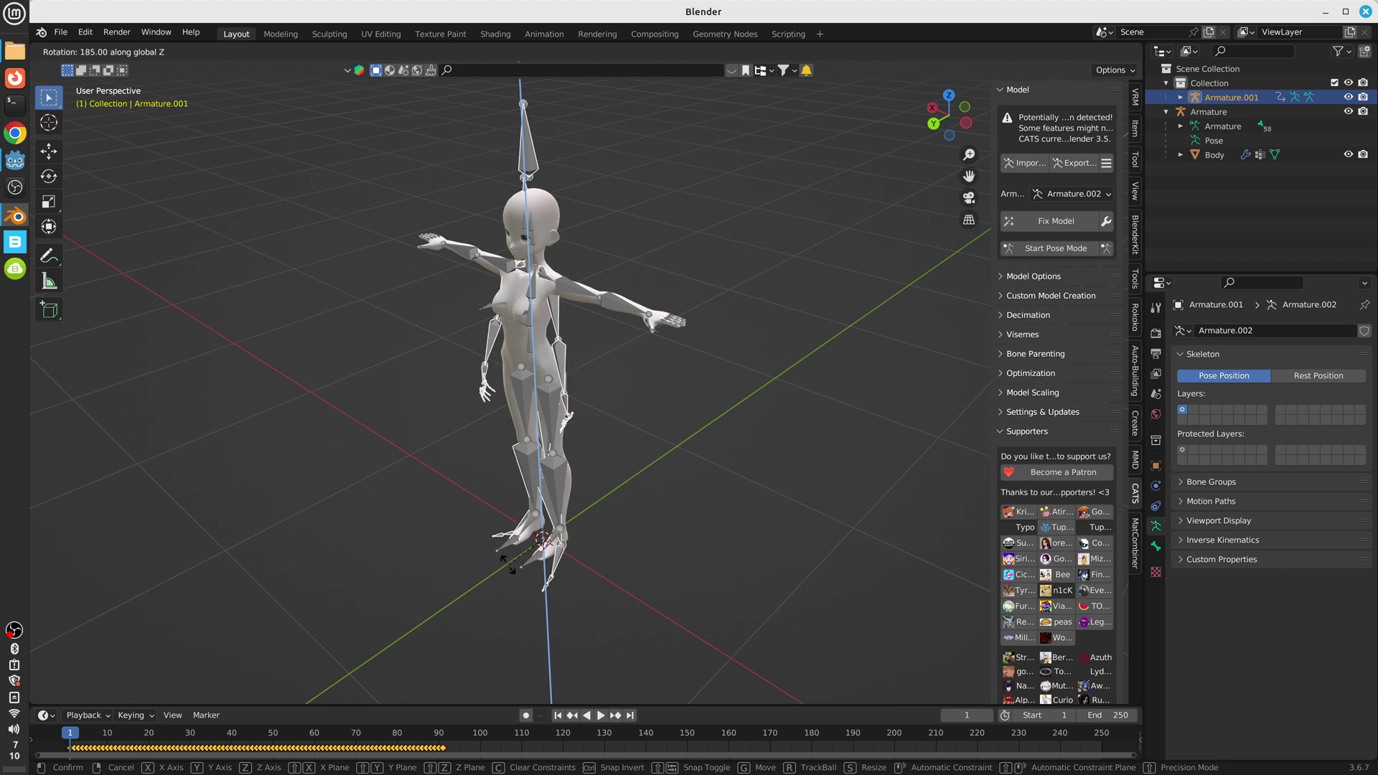
click(506, 564)
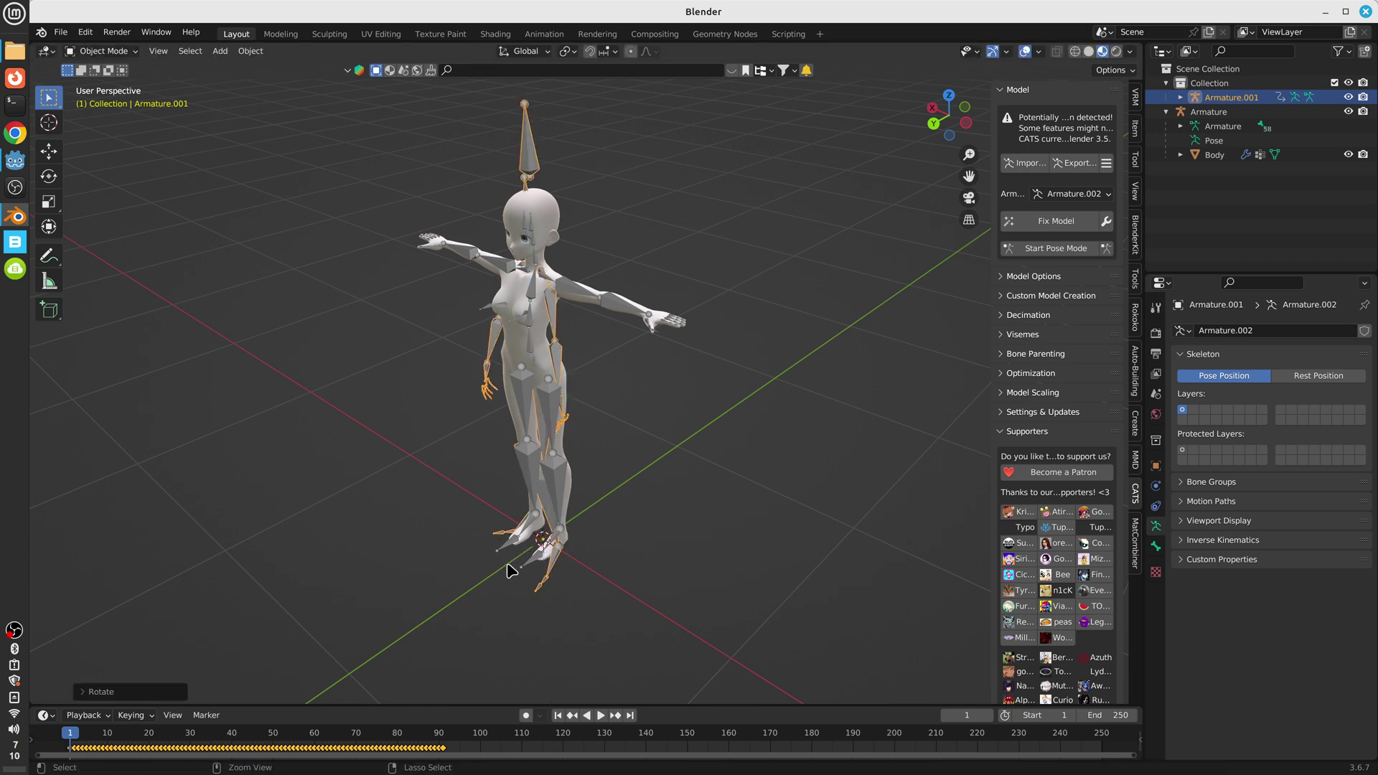
Enlarge the timeline area and play the idle animation on the imported armature to check its motion.
middle_drag(713, 390, 760, 316)
middle_drag(746, 267, 638, 307)
scroll(644, 319, up, 2)
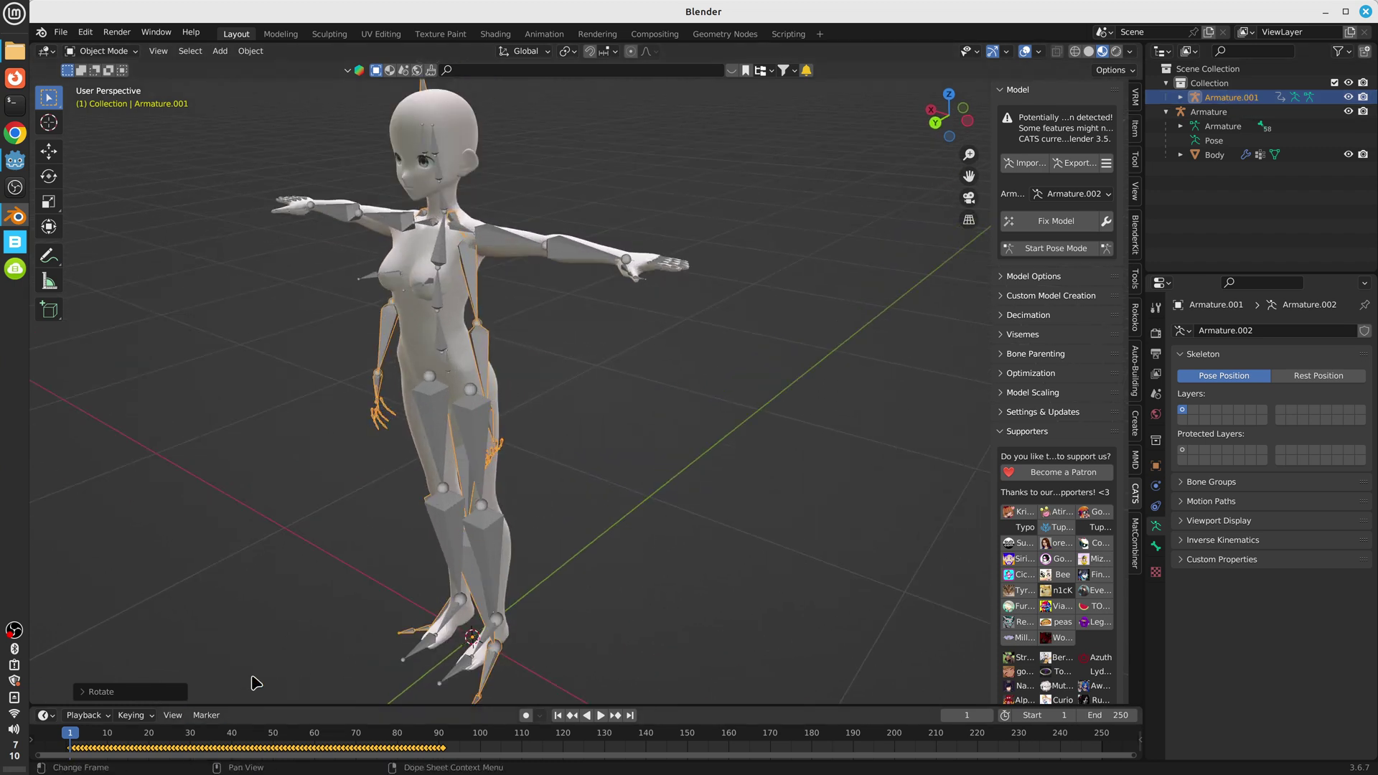
drag(301, 707, 218, 610)
key(space)
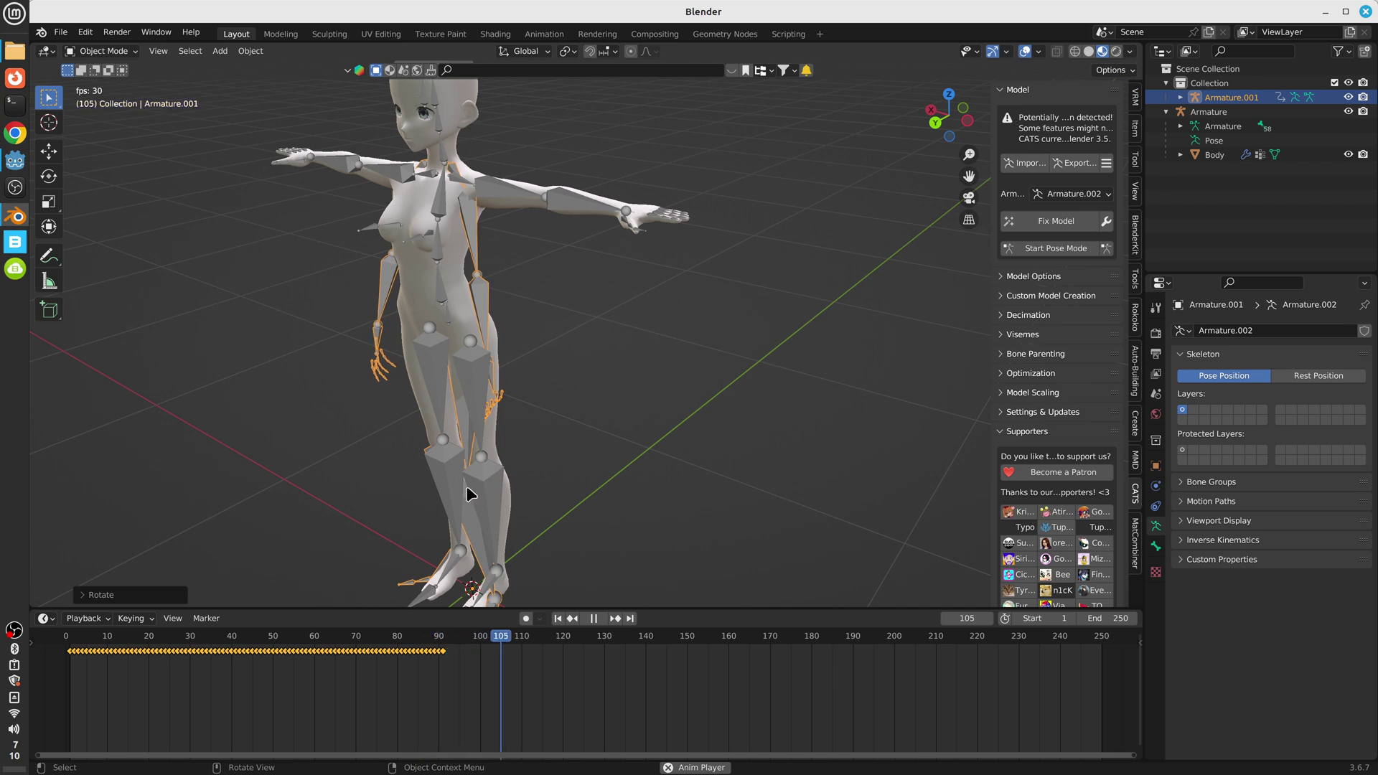
key(space)
Try shifting the imported animation's keyframes about 2 frames earlier in the timeline and undo the move.
key(g)
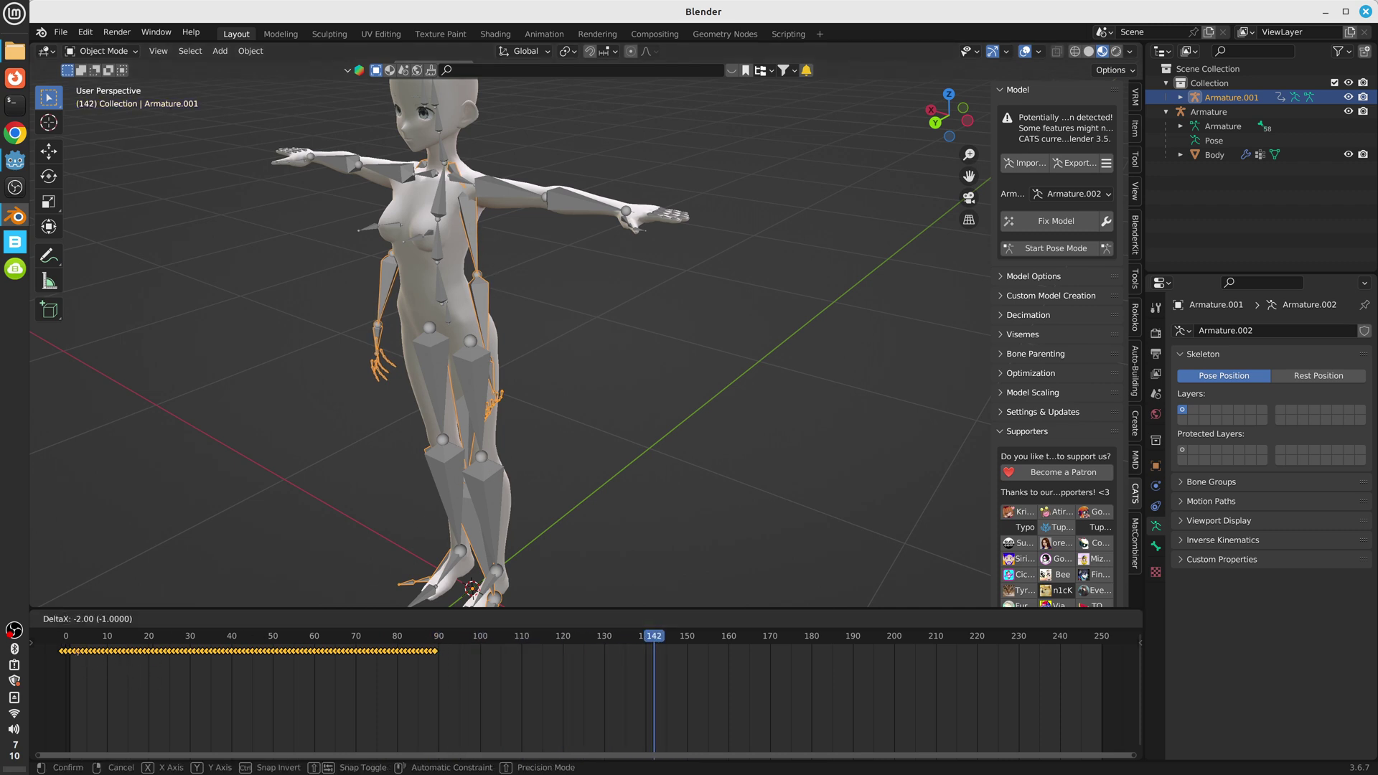
click(87, 660)
key(ctrl+z)
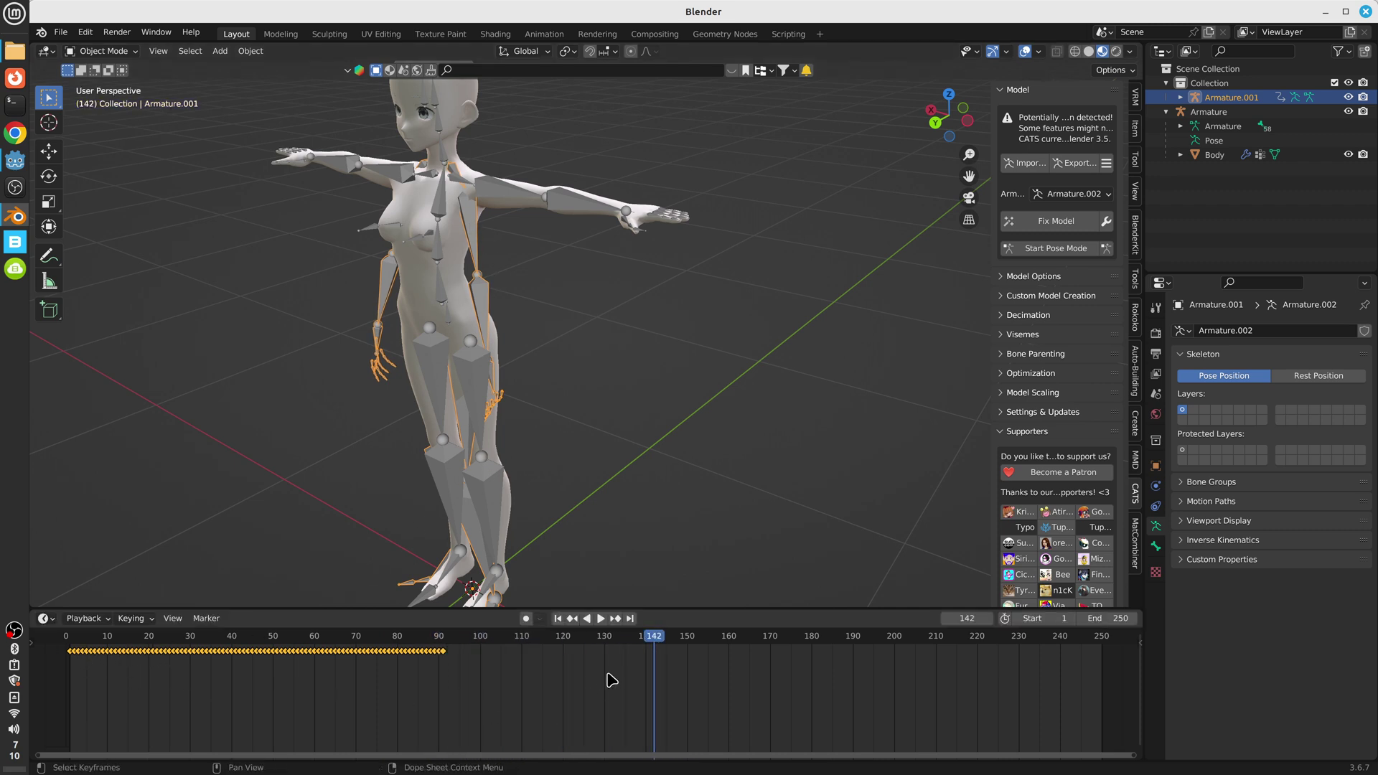
Return the playhead to frame 0 with playback stopped.
drag(653, 635, 61, 645)
key(space)
key(Escape)
scroll(567, 368, down, 4)
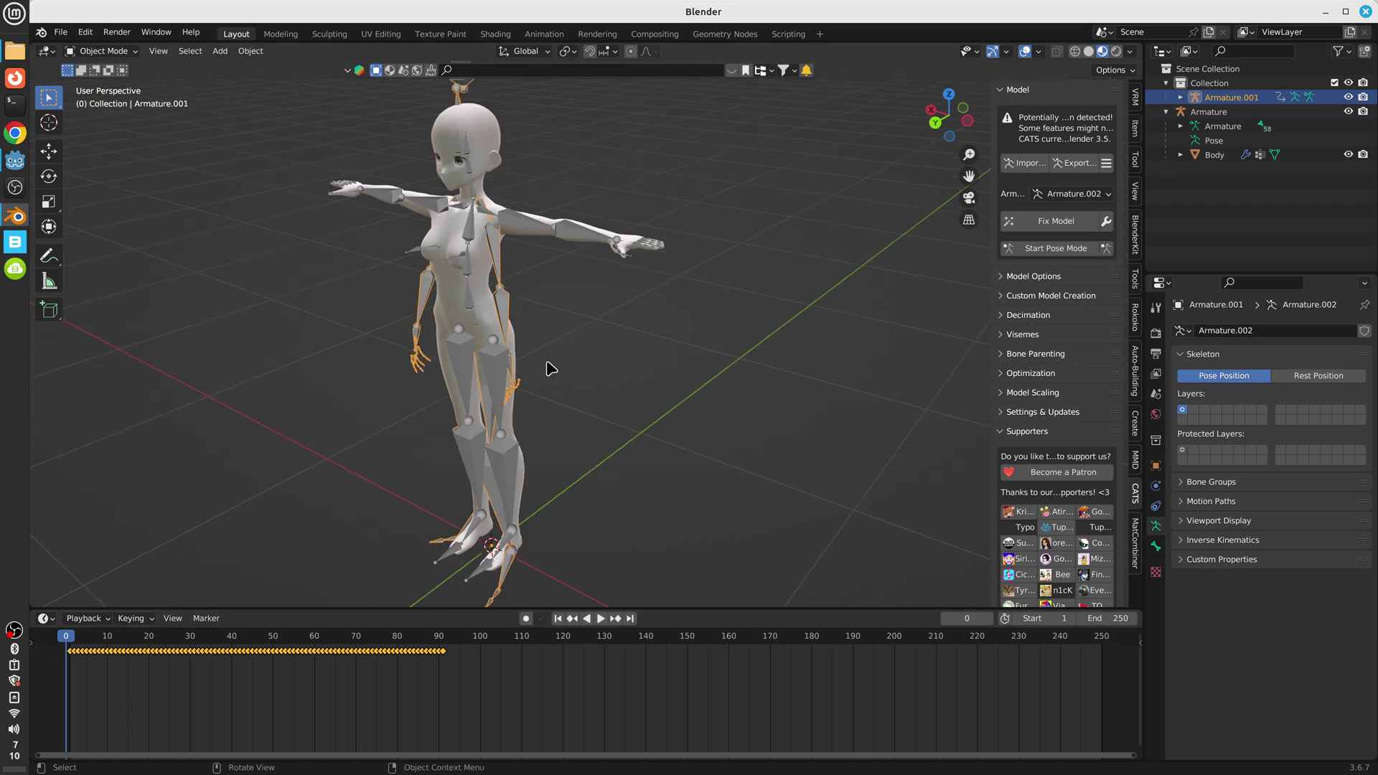
Set Armature.001 as the source and the character's Armature as the target in the Rokoko retargeting settings.
click(1135, 316)
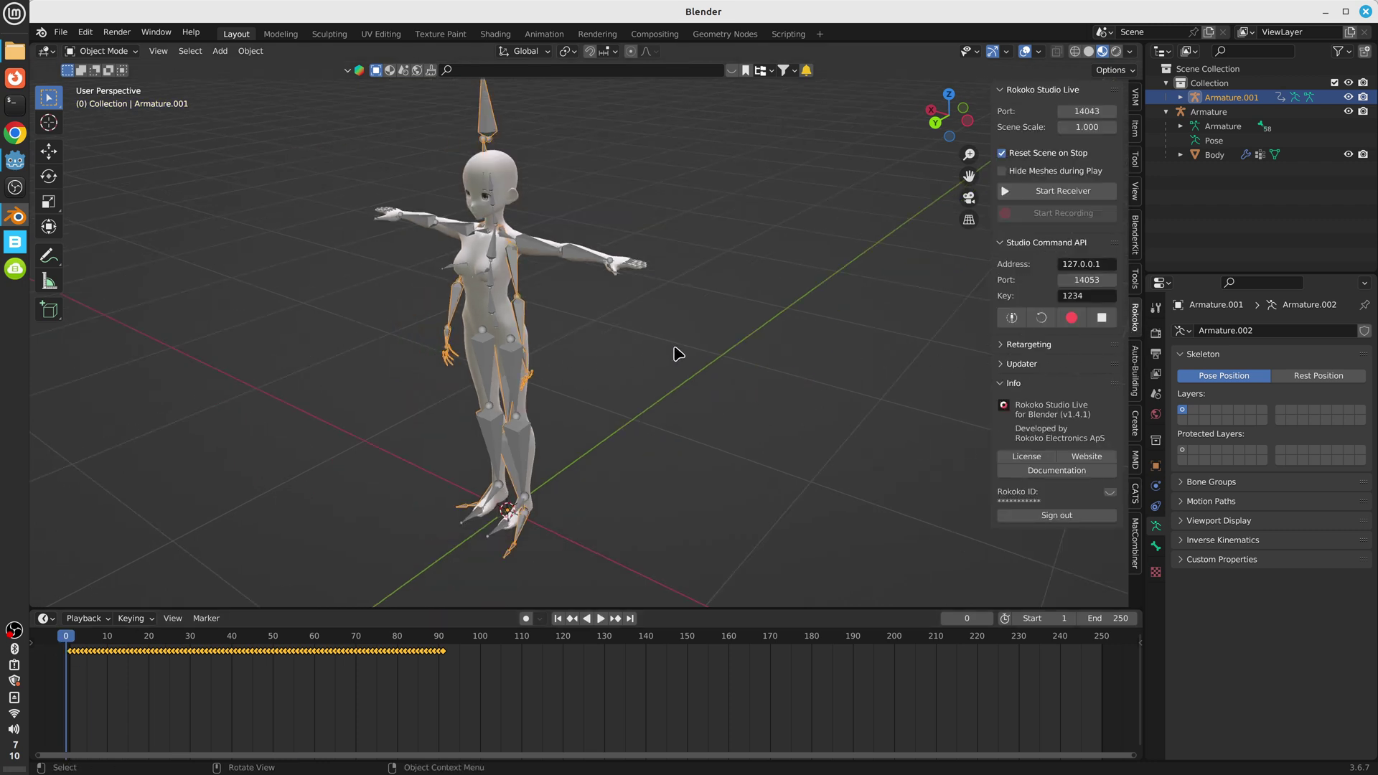
scroll(677, 348, up, 2)
middle_drag(677, 348, 726, 335)
scroll(726, 336, up, 1)
click(1005, 346)
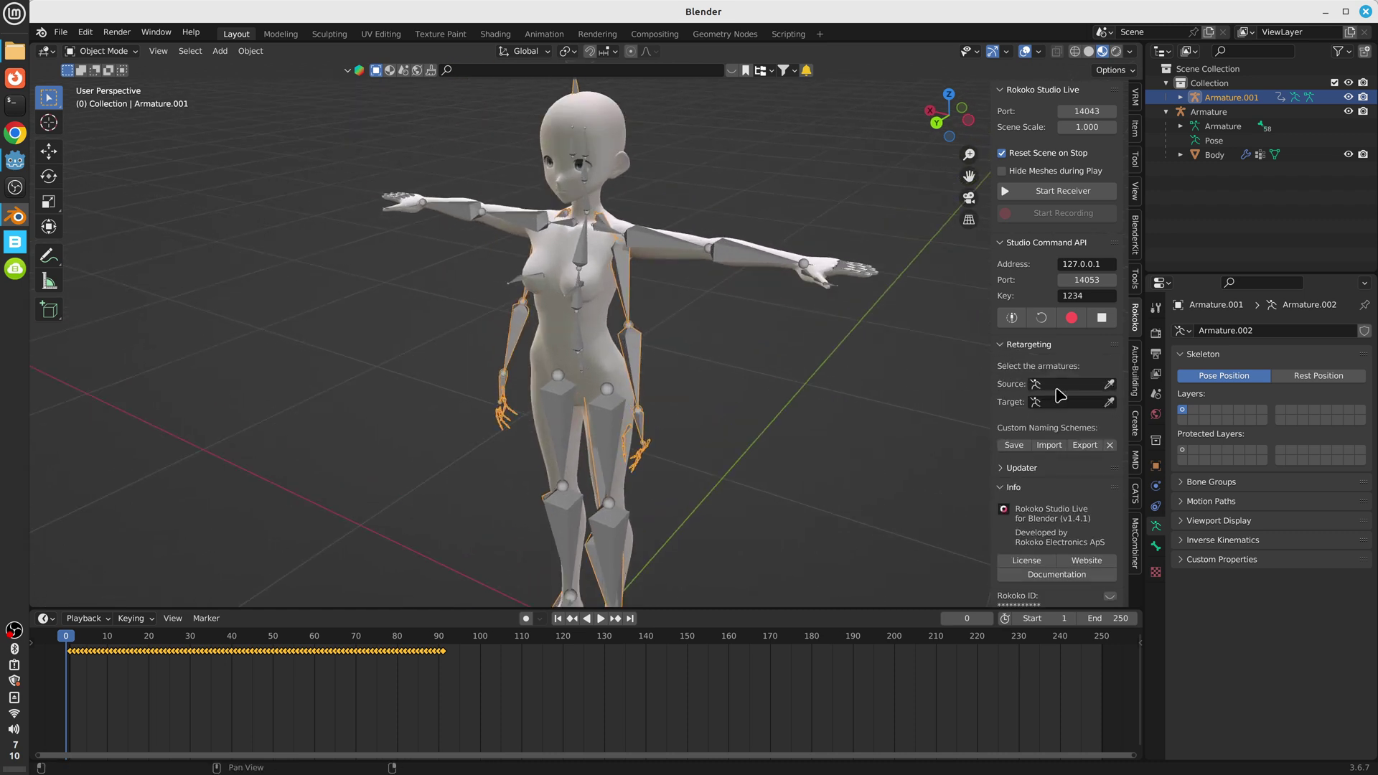
click(1108, 385)
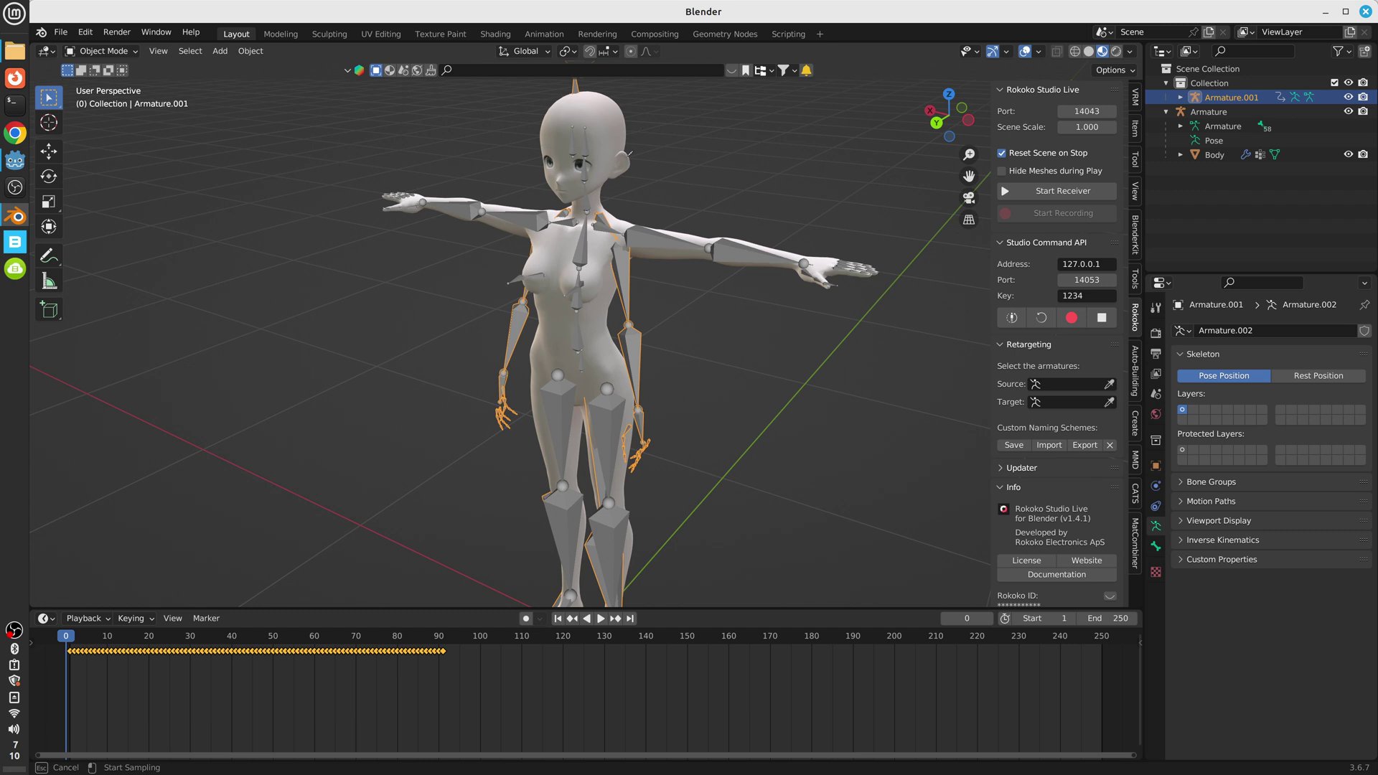
click(711, 243)
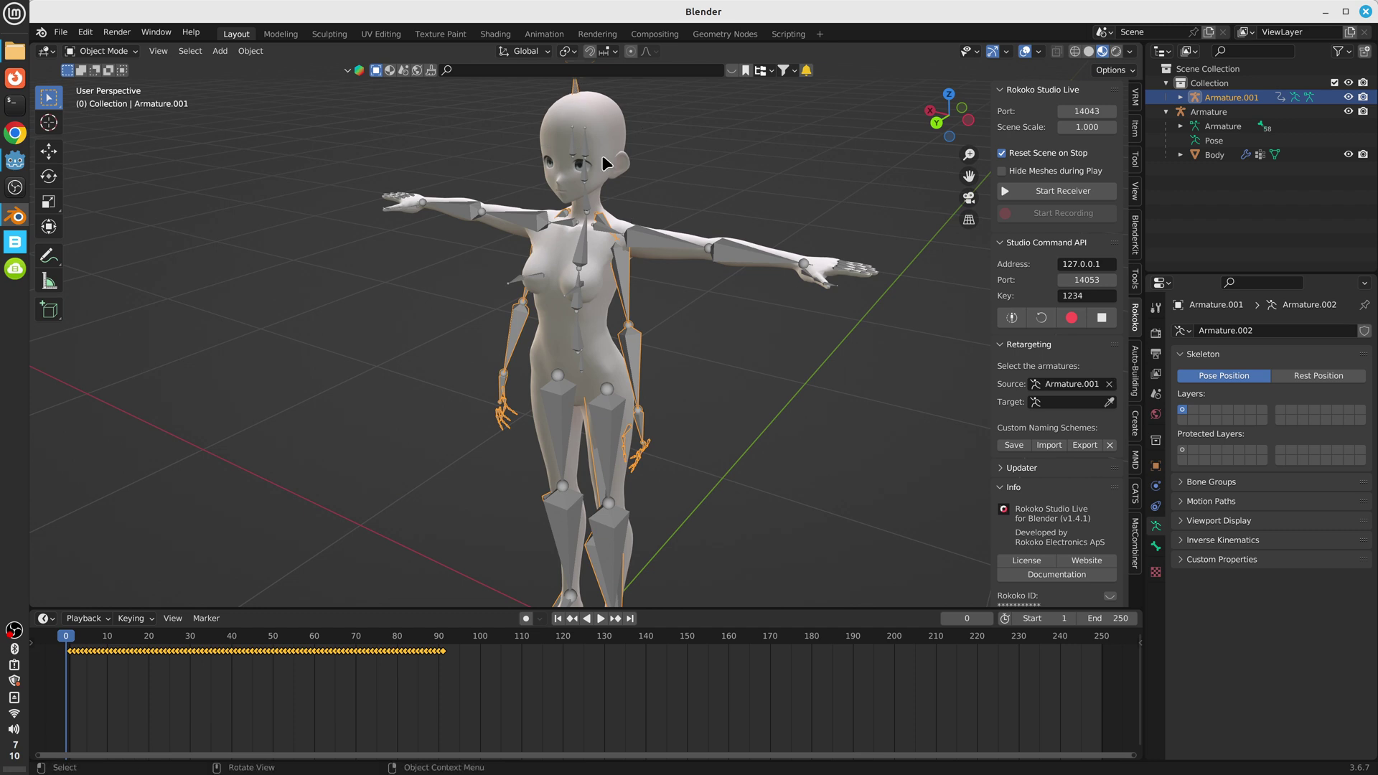
click(1111, 403)
click(603, 429)
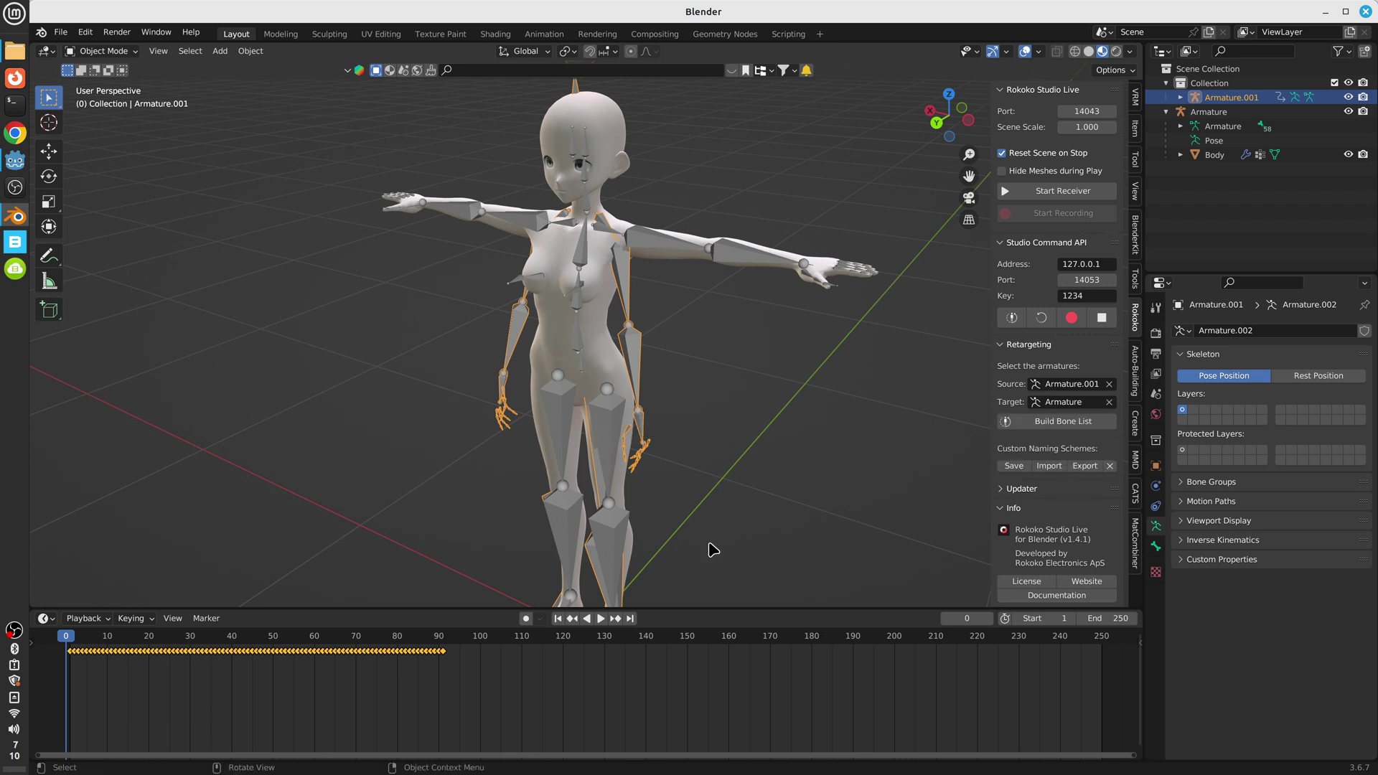
Build the Rokoko bone list for the two armatures and widen the sidebar to make the bone mappings readable.
scroll(757, 394, down, 3)
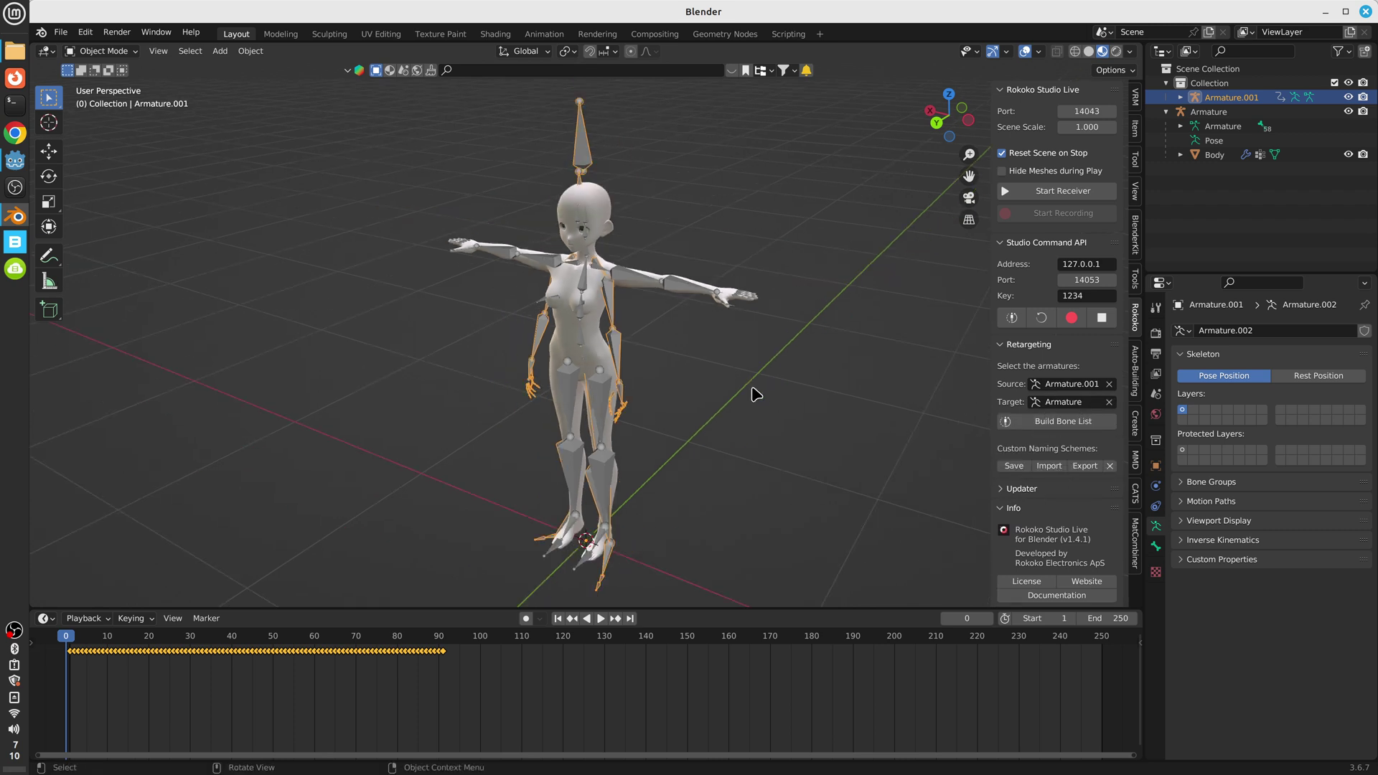
shift+middle_drag(711, 415, 703, 374)
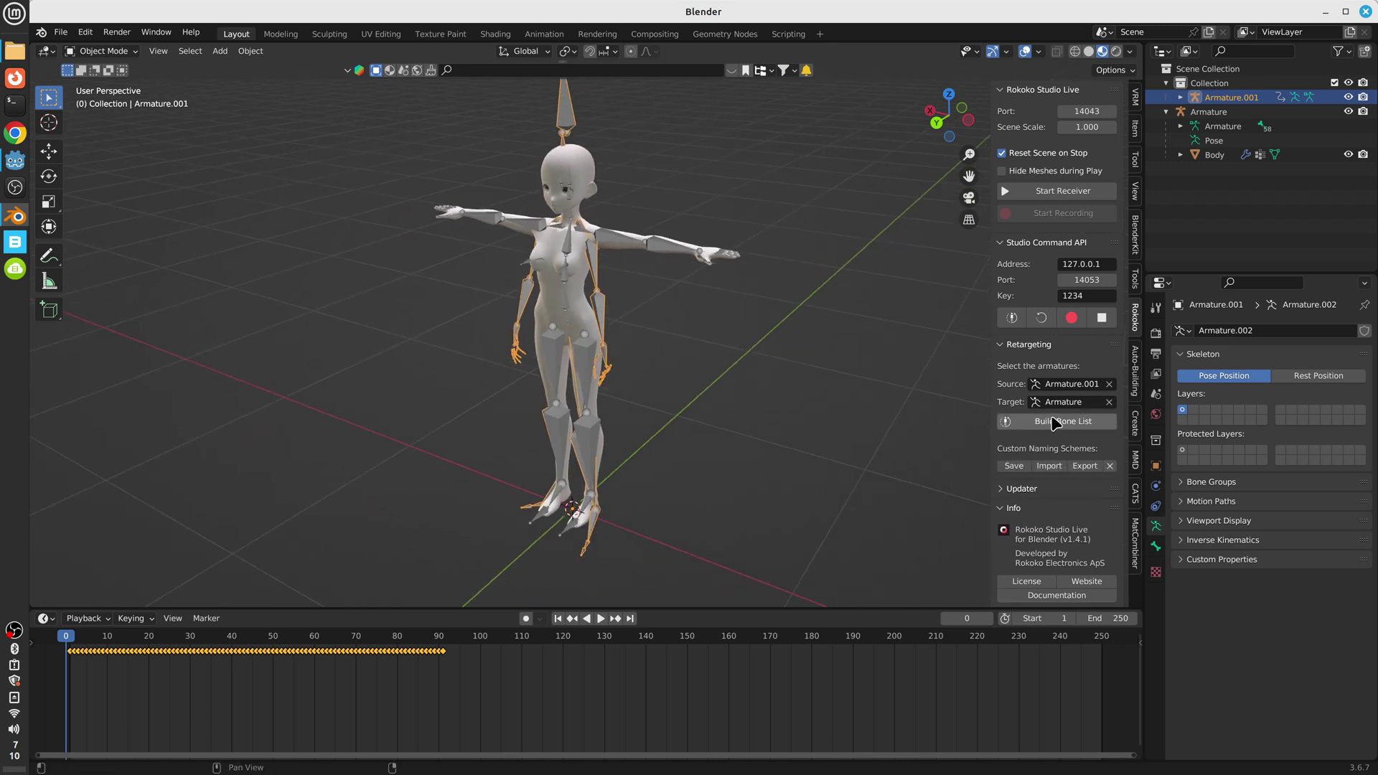
click(1053, 422)
drag(990, 436, 829, 436)
Look through the retargeting bone list to check how the mixamorig source bones map to the character's bones.
scroll(983, 468, down, 5)
scroll(983, 468, down, 15)
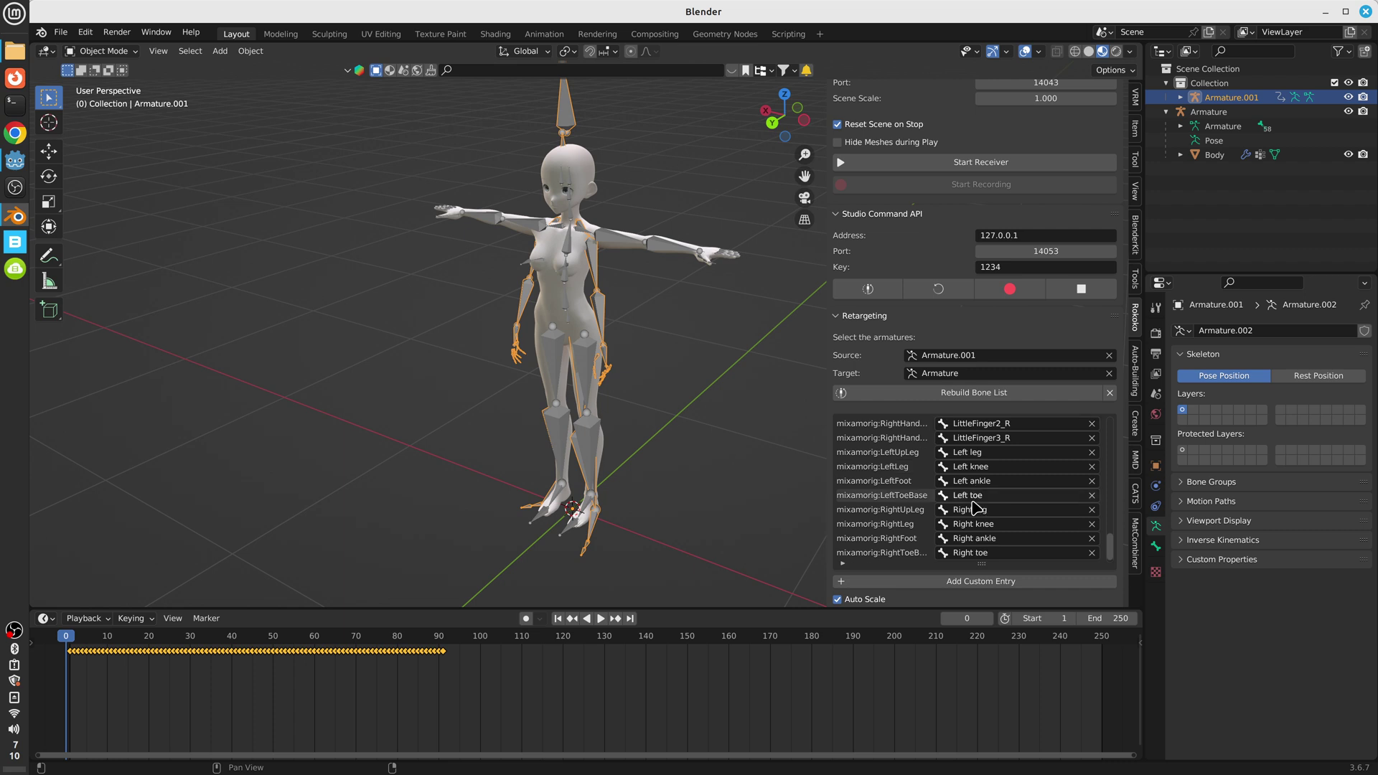
scroll(981, 538, up, 11)
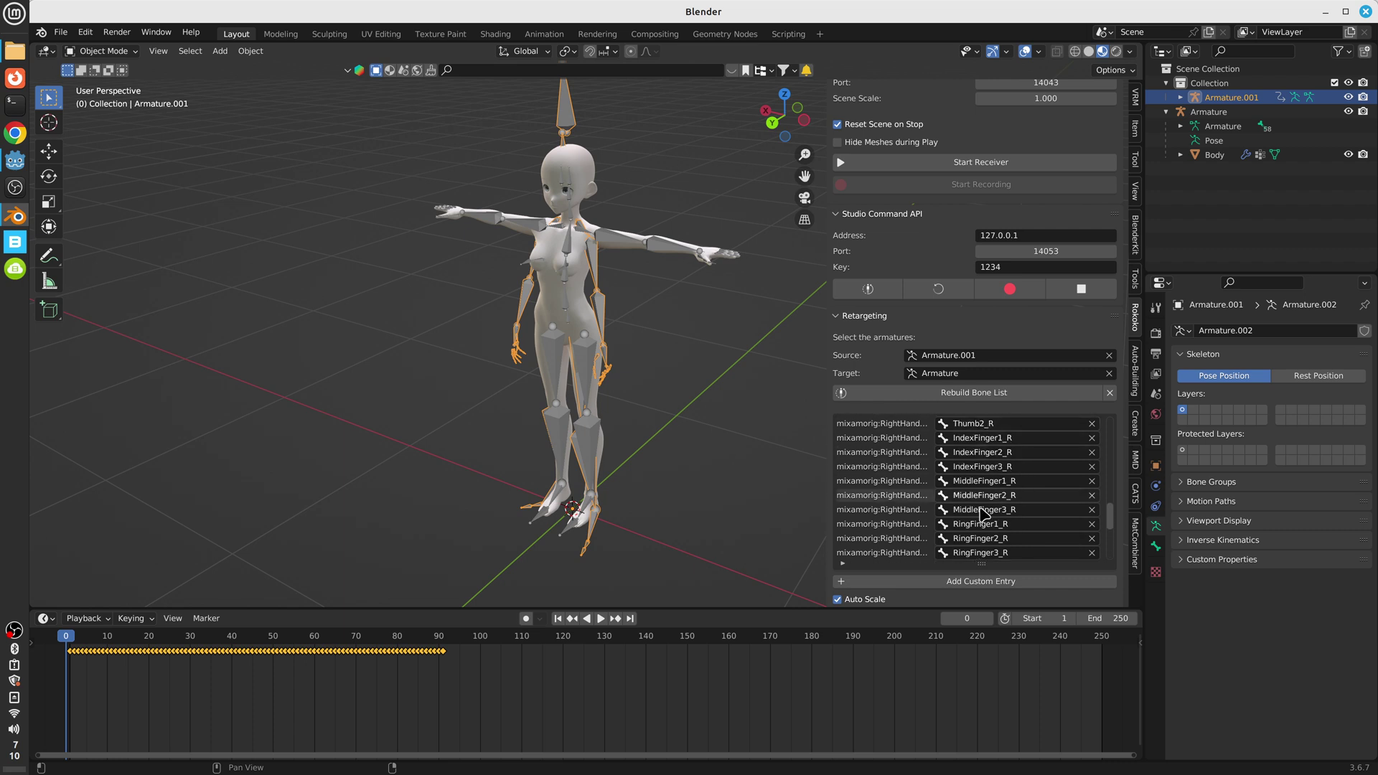
scroll(979, 516, up, 9)
scroll(962, 477, up, 16)
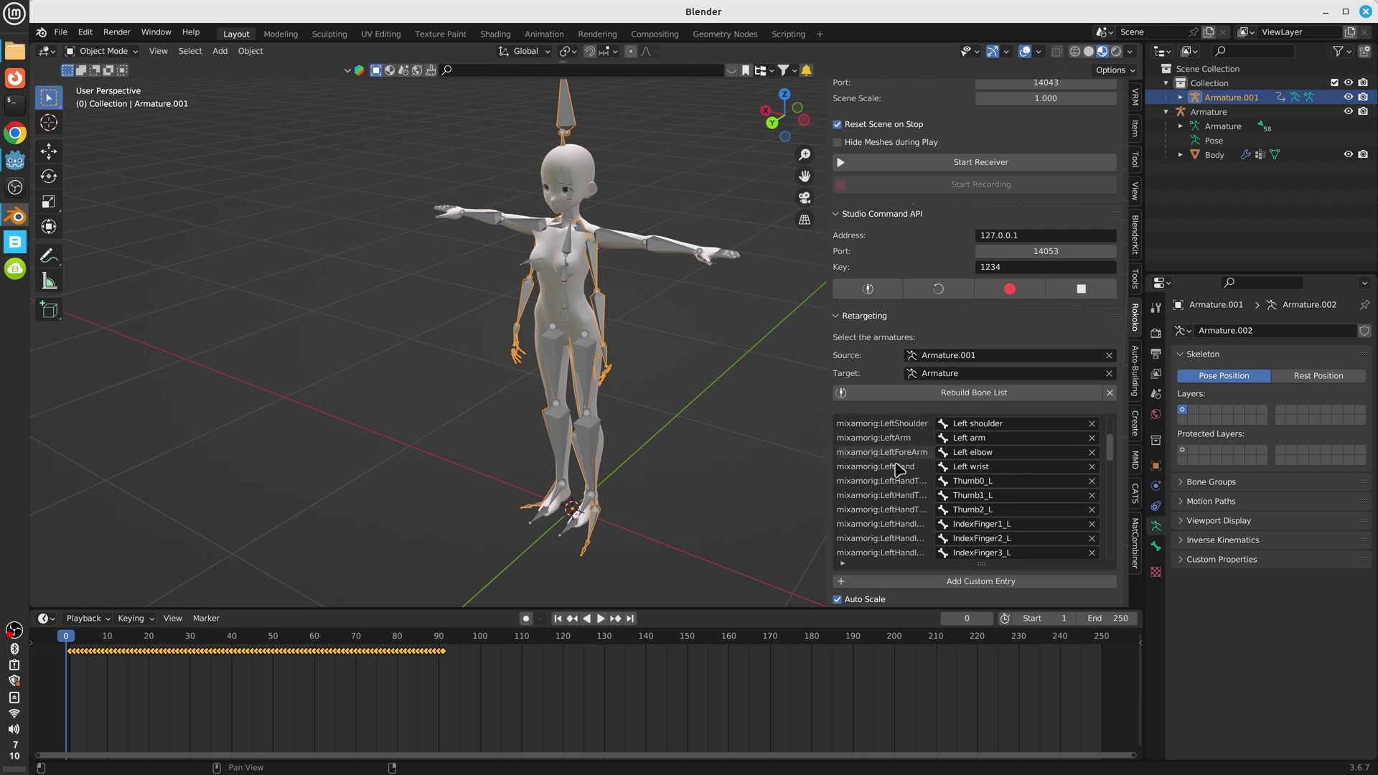
scroll(919, 495, down, 1)
scroll(929, 537, down, 1)
scroll(918, 502, down, 5)
scroll(836, 503, down, 2)
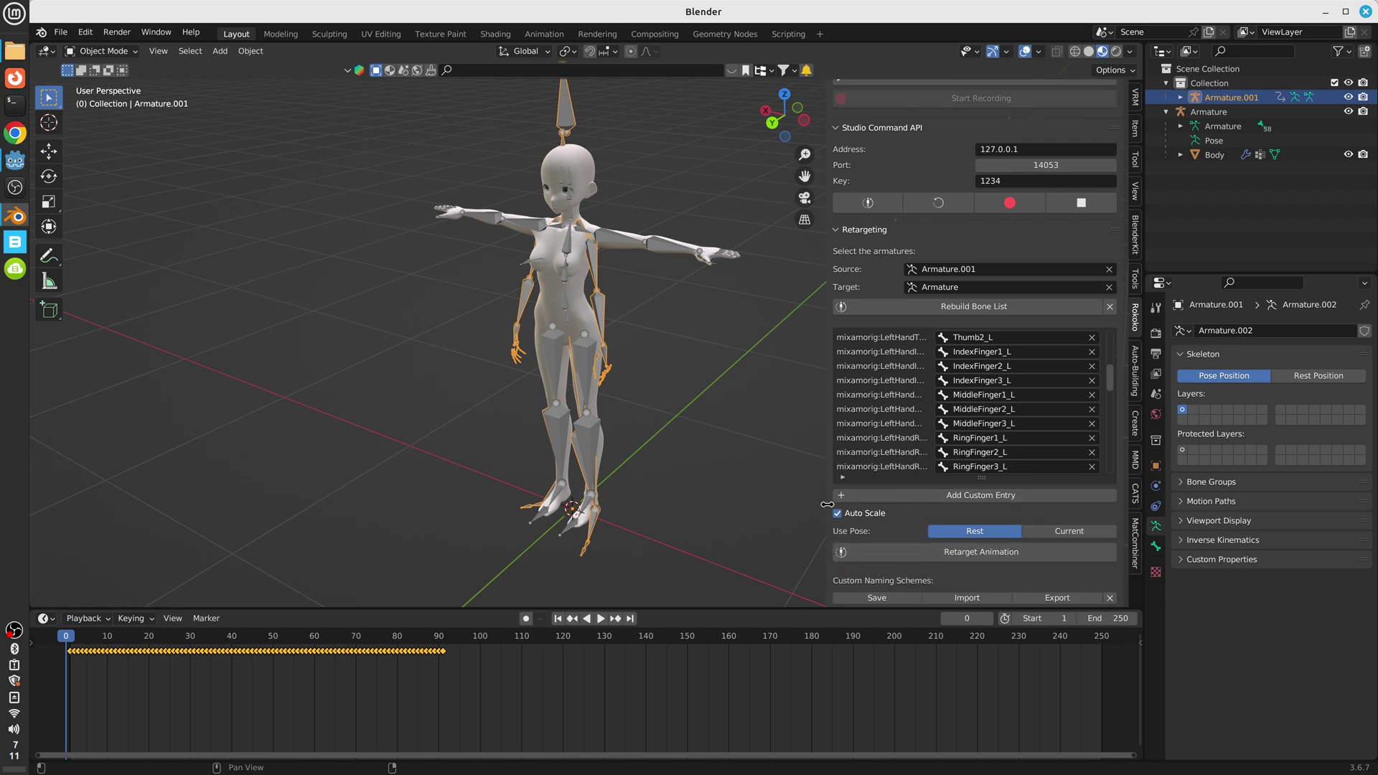
Disable Auto Scale and retarget the idle animation to the character's armature using the Rest pose.
click(837, 514)
scroll(938, 471, down, 3)
middle_drag(683, 452, 632, 375)
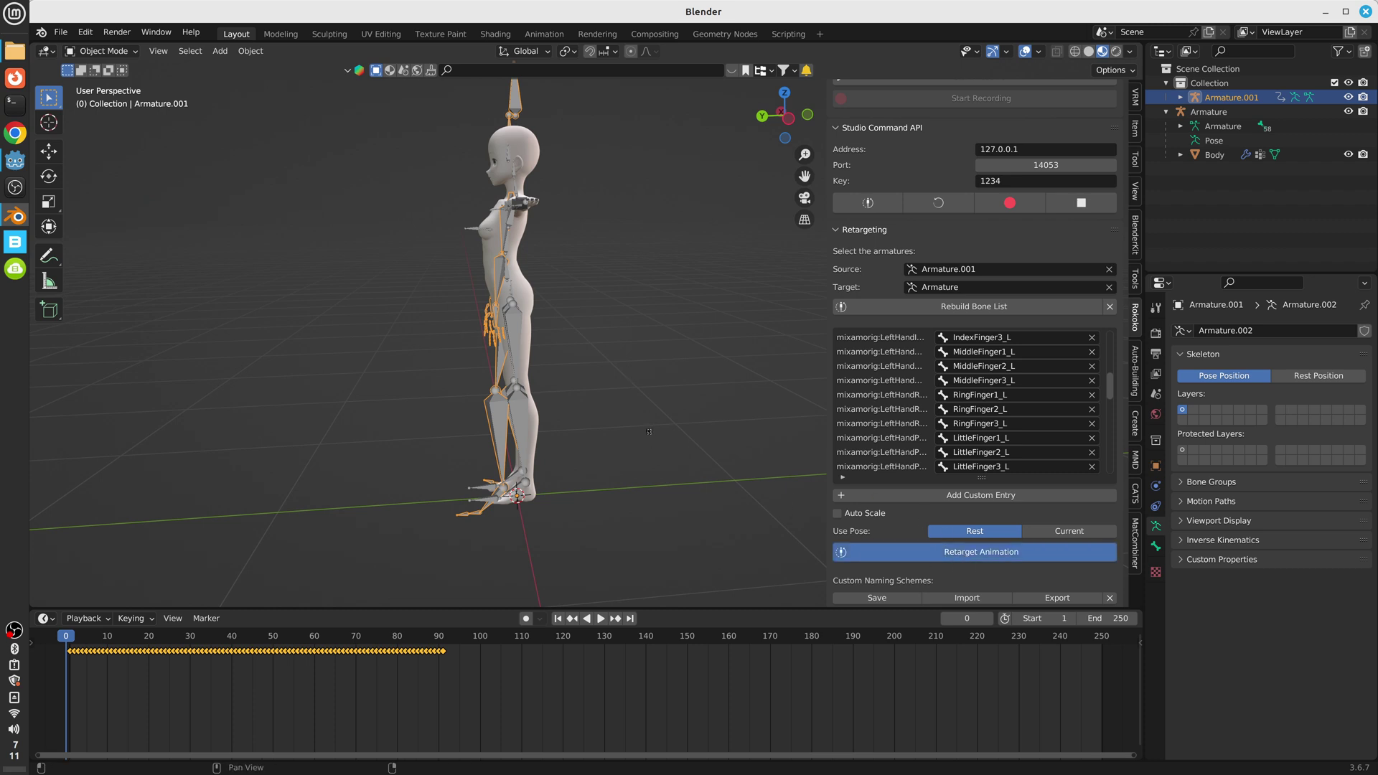
Select the Body mesh and play the timeline to check the retargeted character's motion, returning the playhead to frame 0.
middle_drag(556, 458, 535, 435)
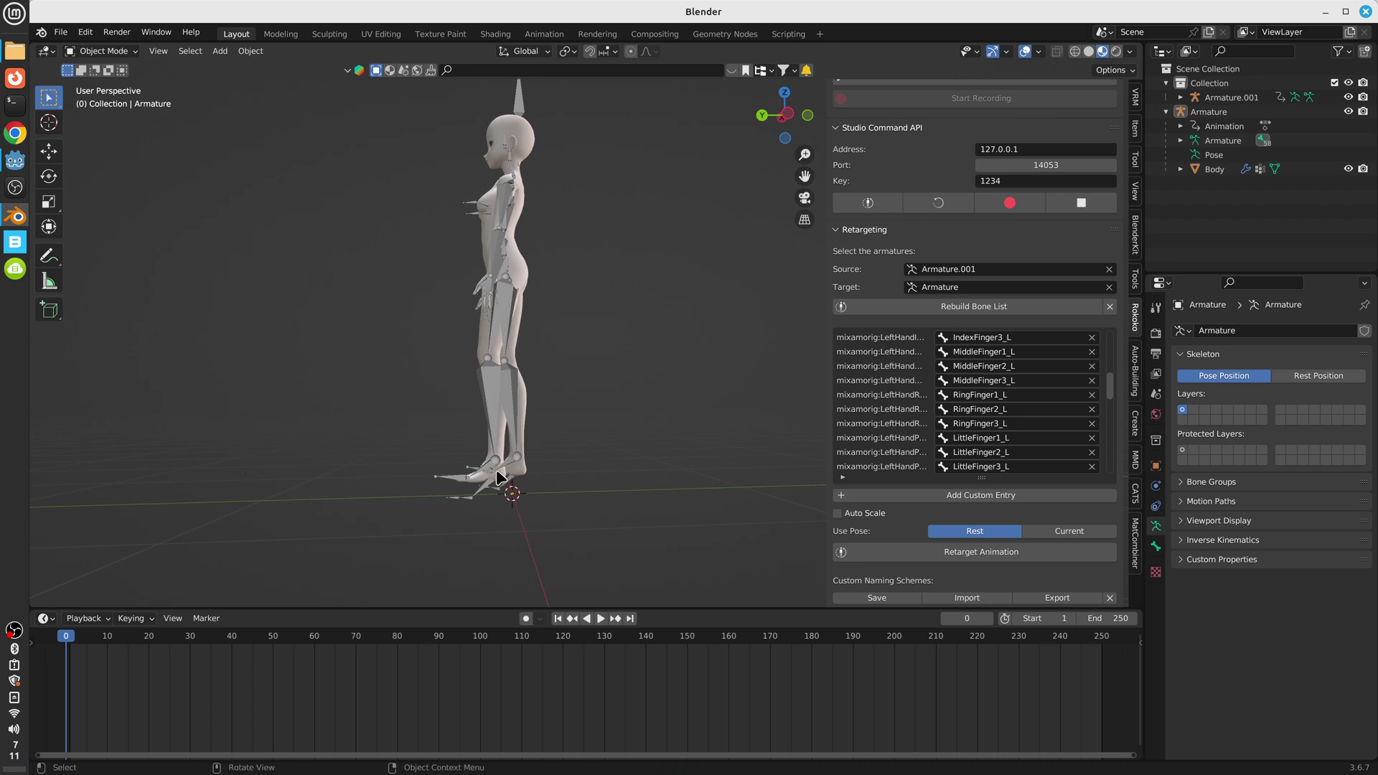
middle_drag(492, 481, 485, 446)
middle_drag(464, 328, 475, 299)
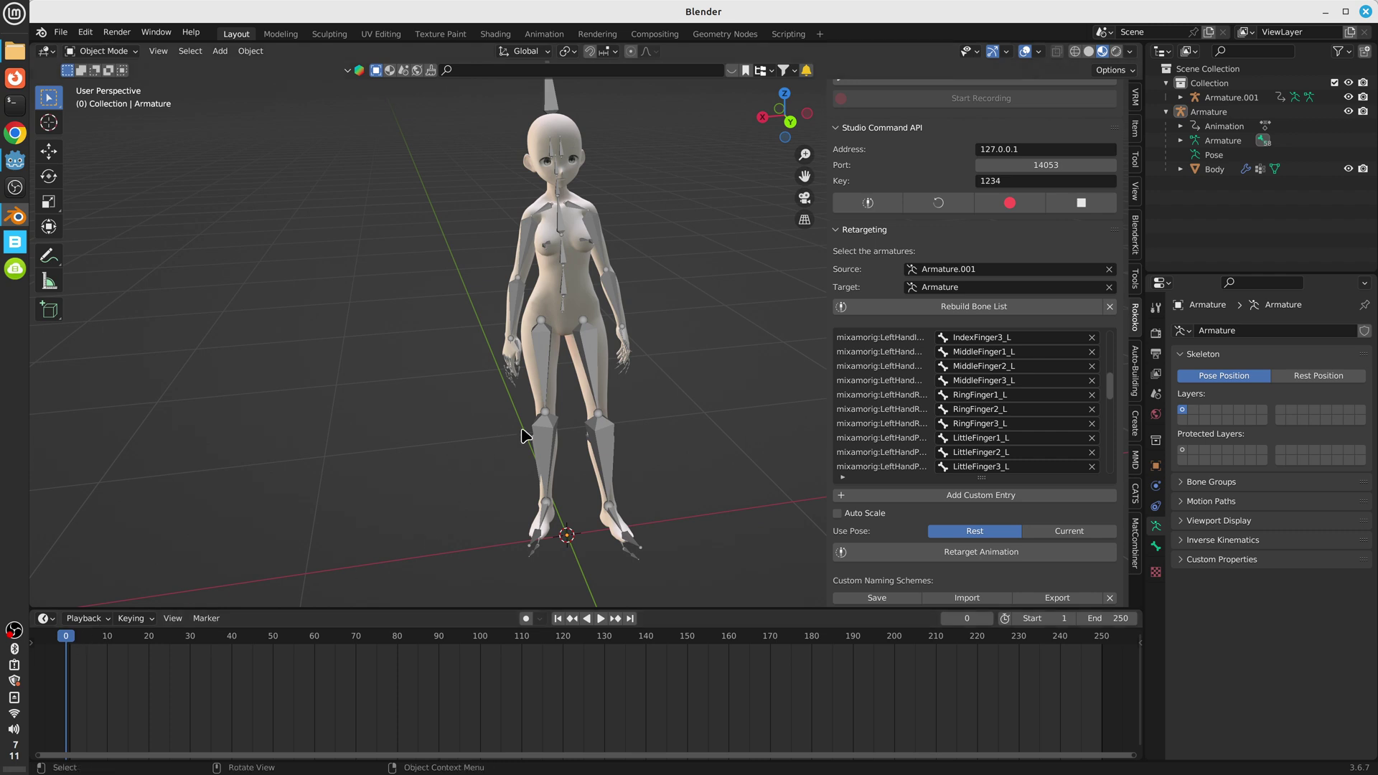
click(593, 307)
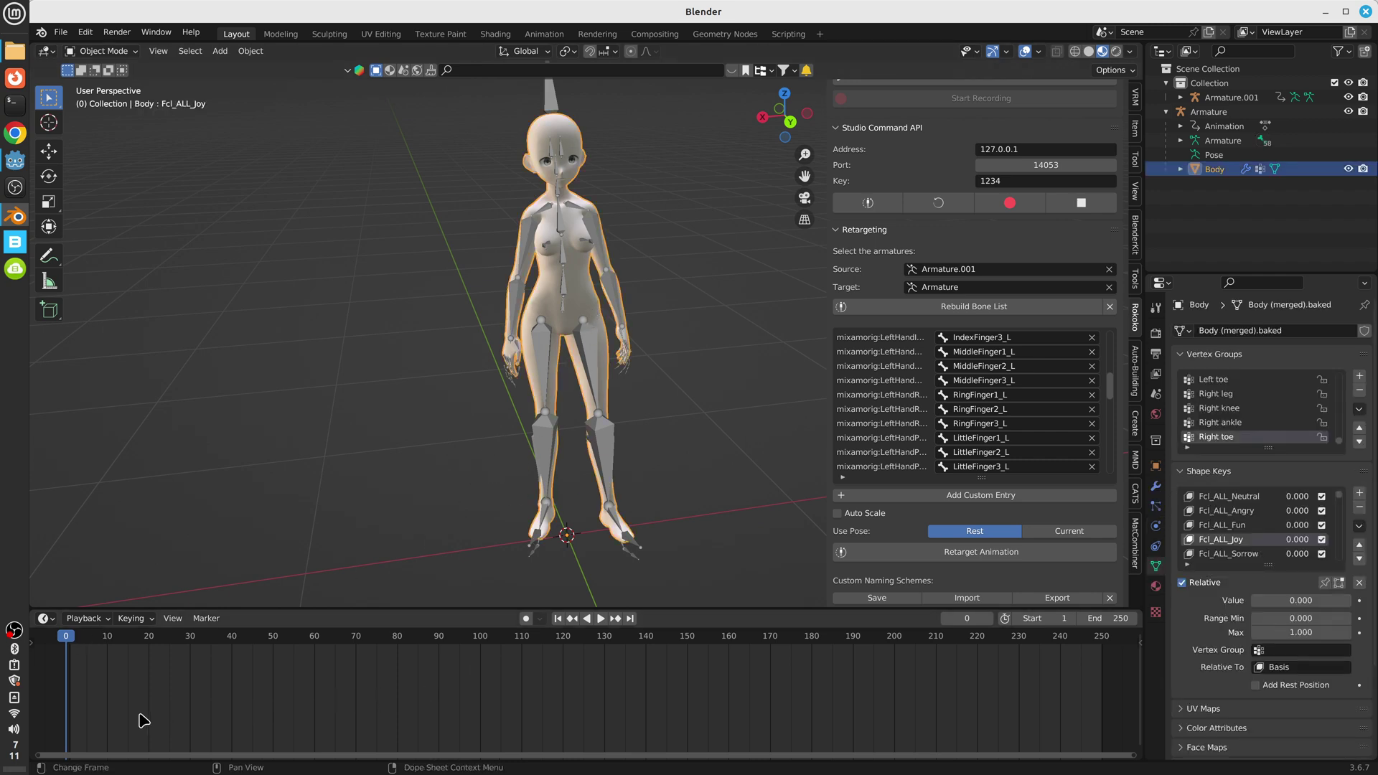
key(space)
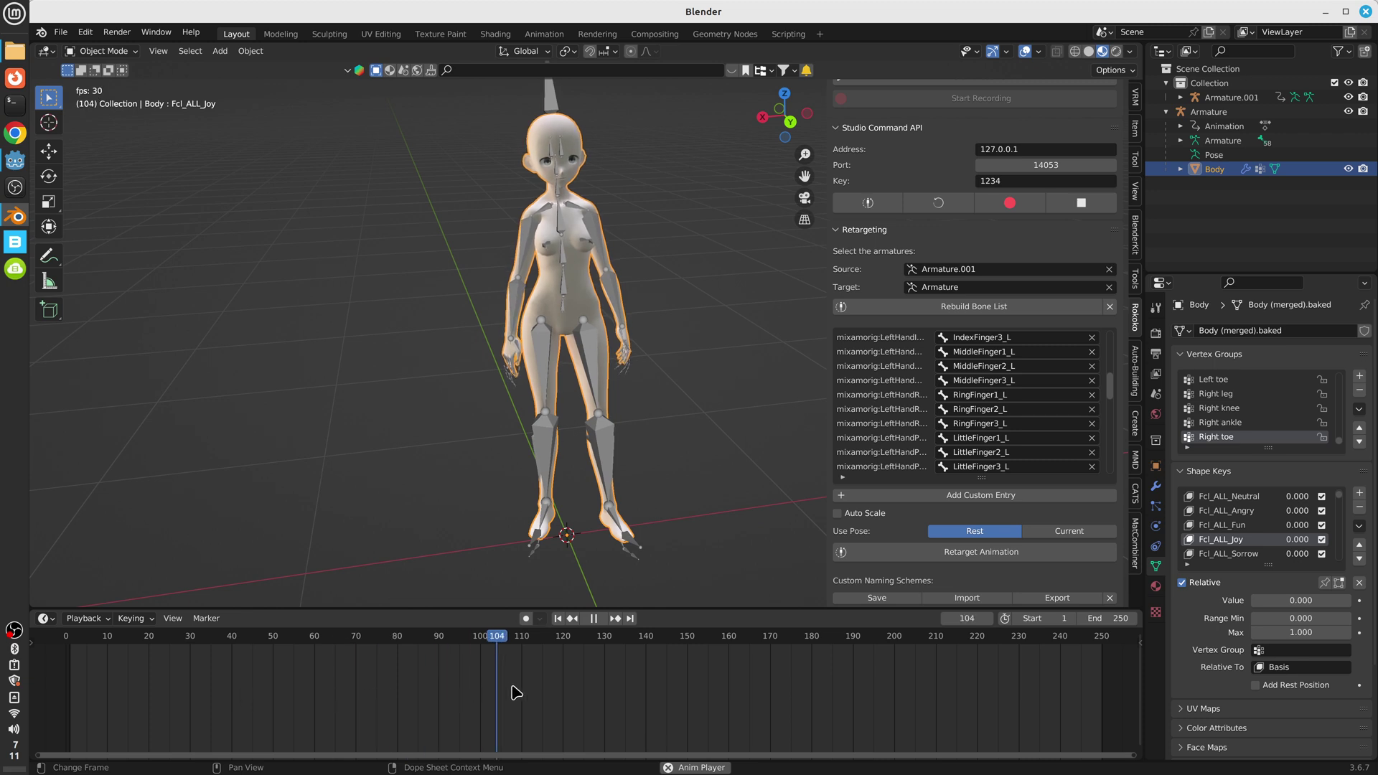
key(space)
drag(531, 639, 55, 656)
key(space)
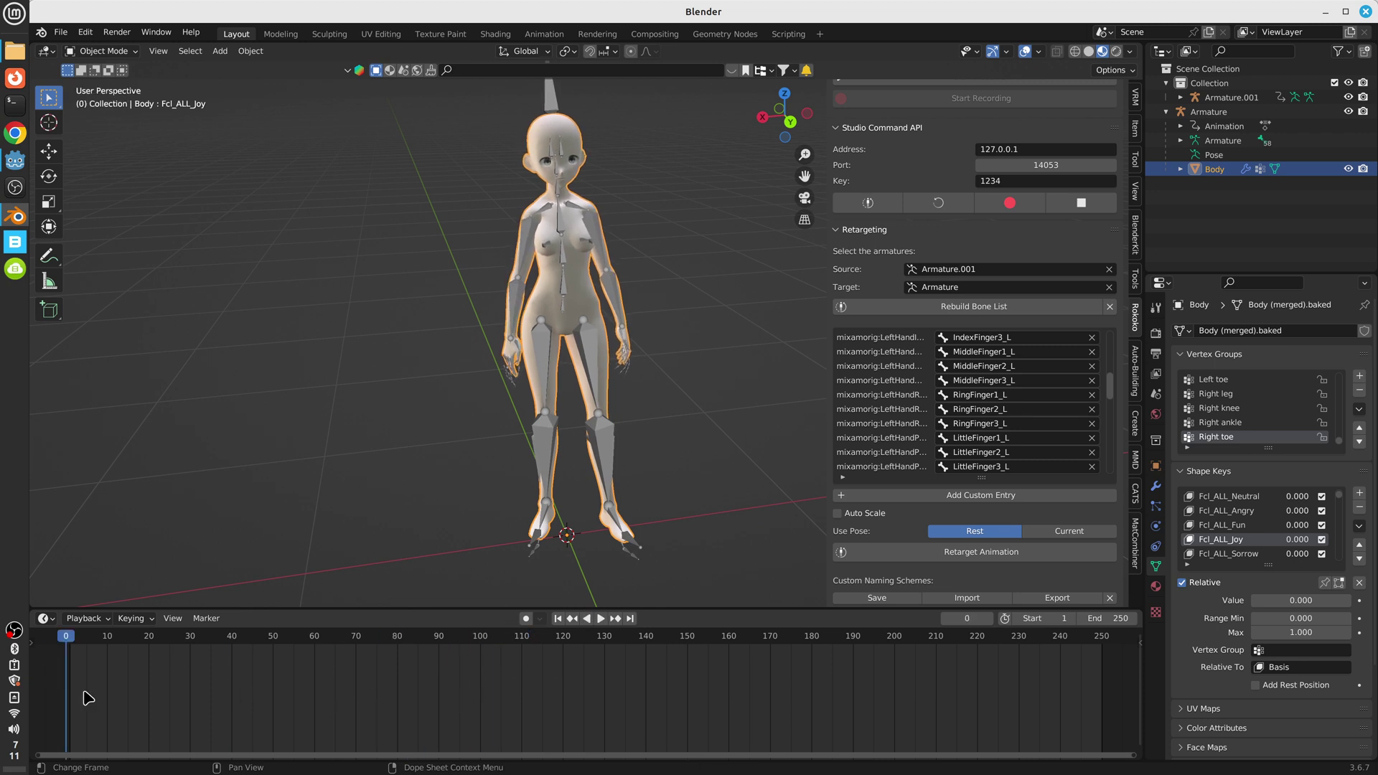
key(Home)
Switch the timeline area to the Dope Sheet's Action Editor and assign the action "Armature.001|mixamo.com|Layer0 Retarget" to the Body mesh.
click(48, 619)
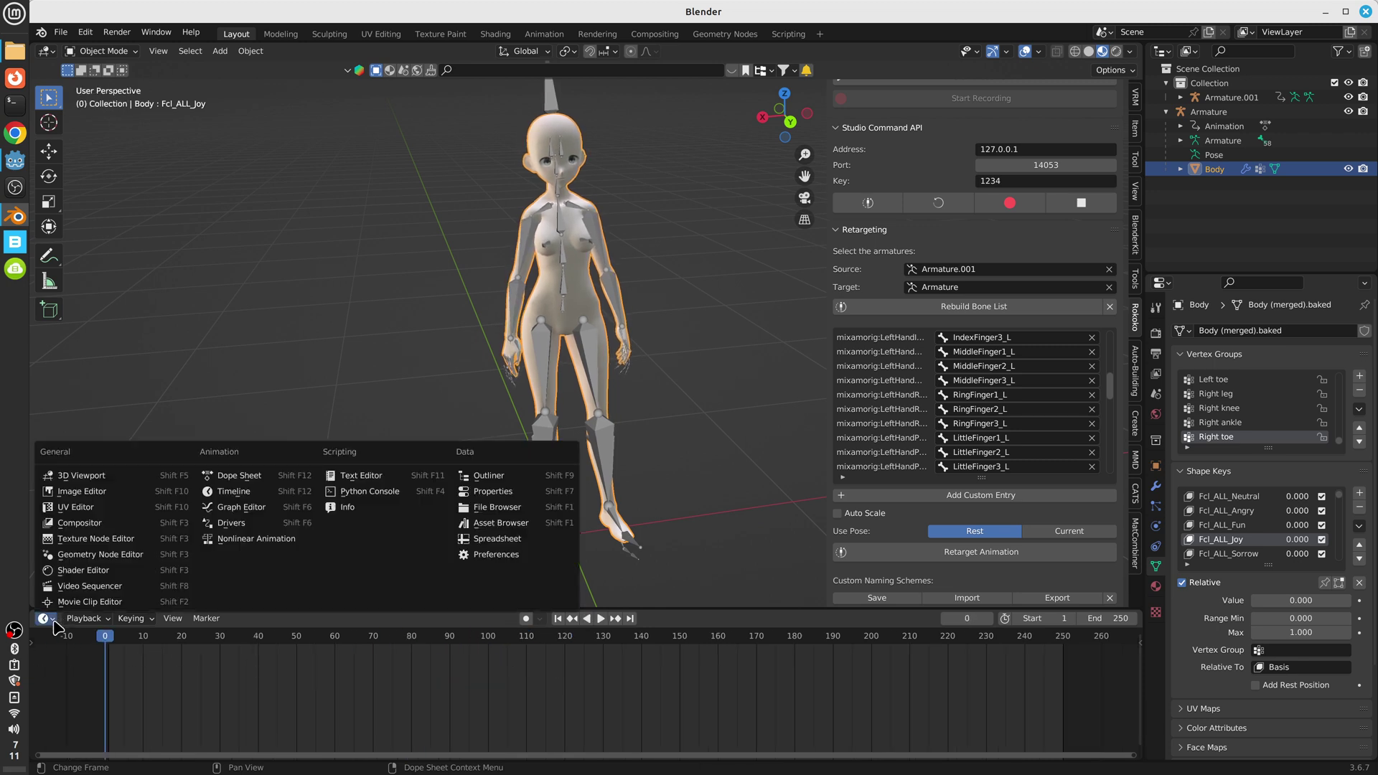
click(244, 482)
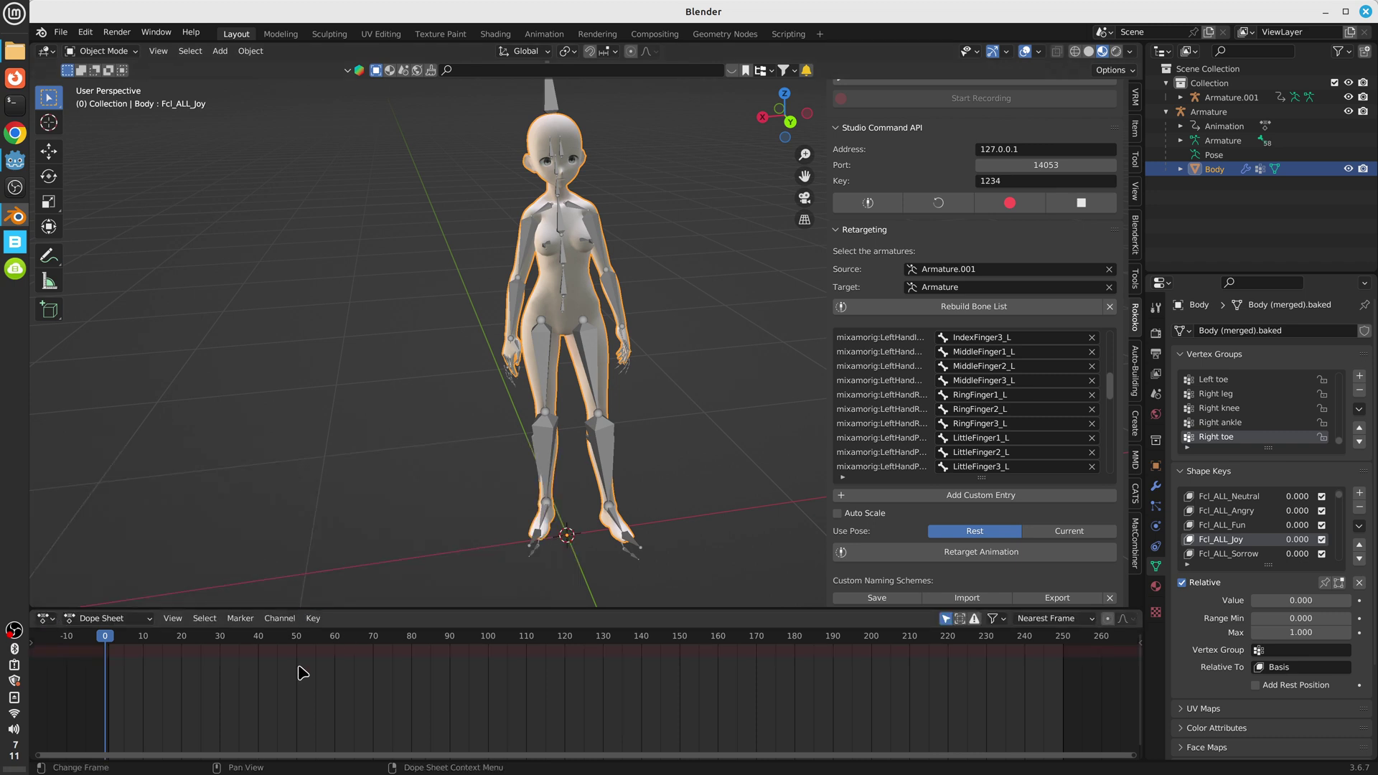
click(113, 621)
click(110, 654)
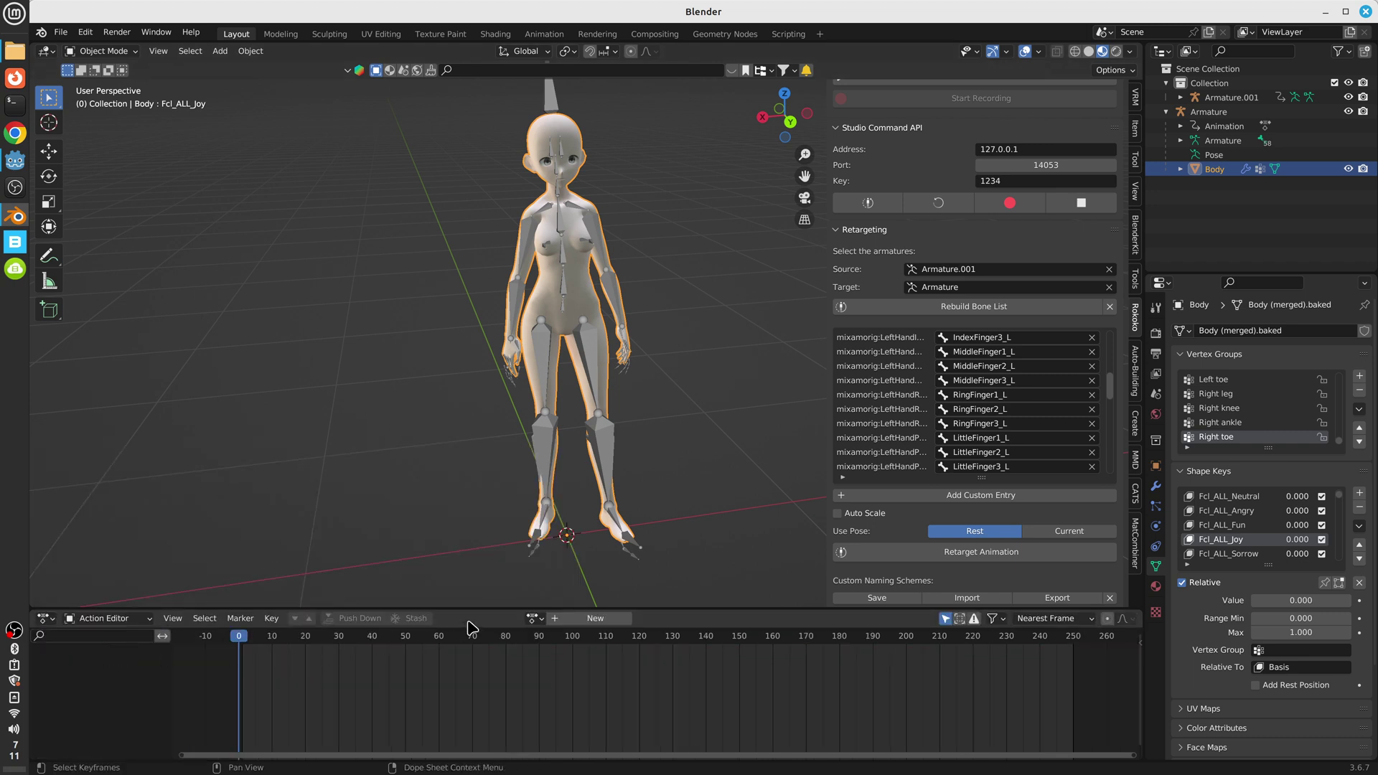
click(535, 618)
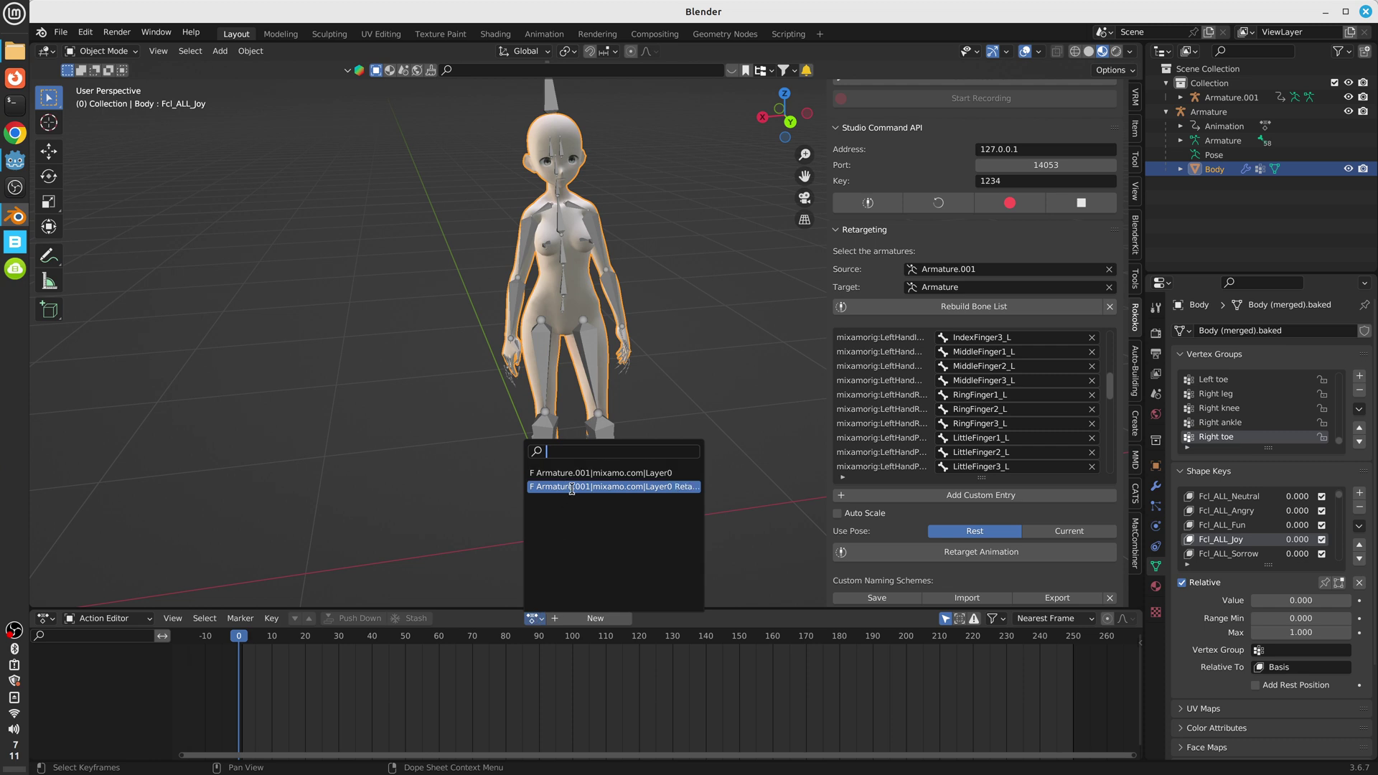
click(648, 487)
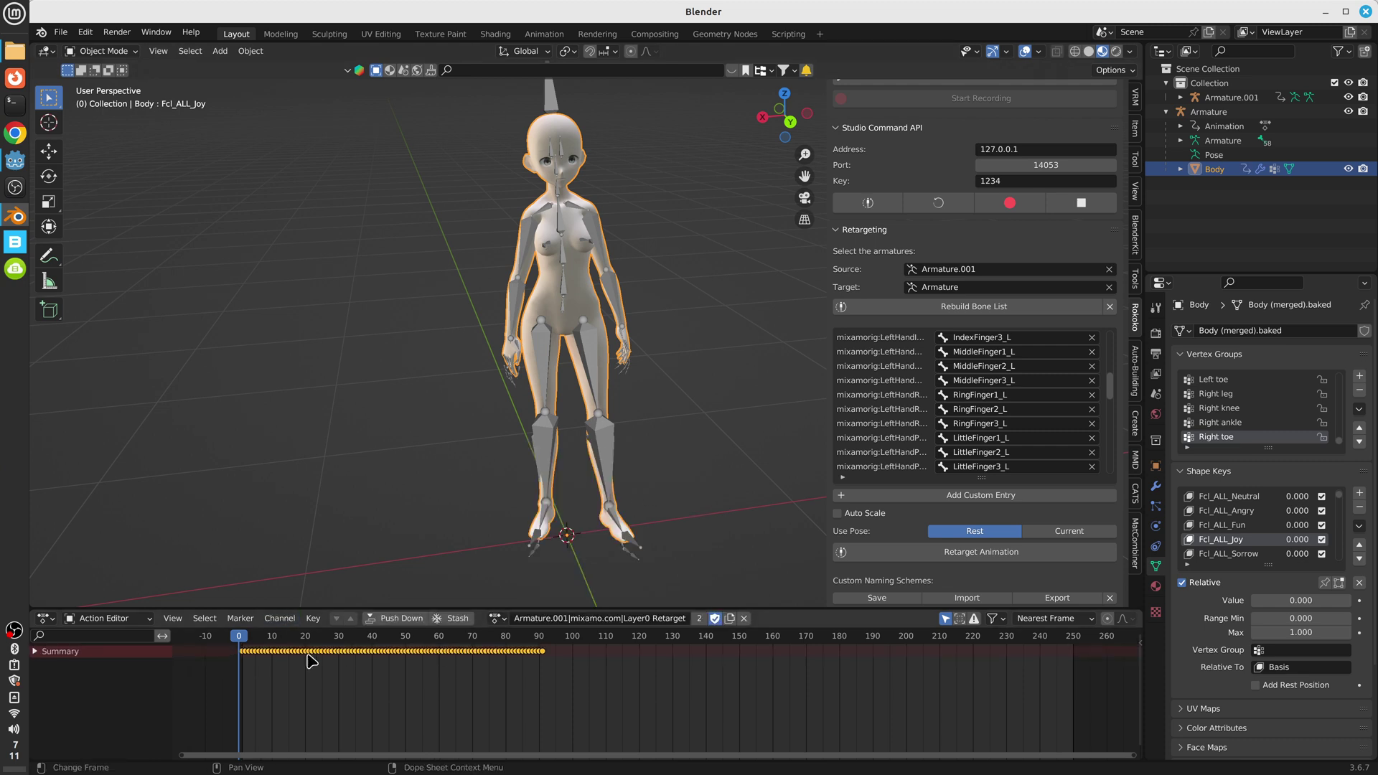
Play the Body mesh's retargeted action, assign "Armature.001|mixamo.com|Layer0" instead, and play that from frame 0 to compare the motion.
key(space)
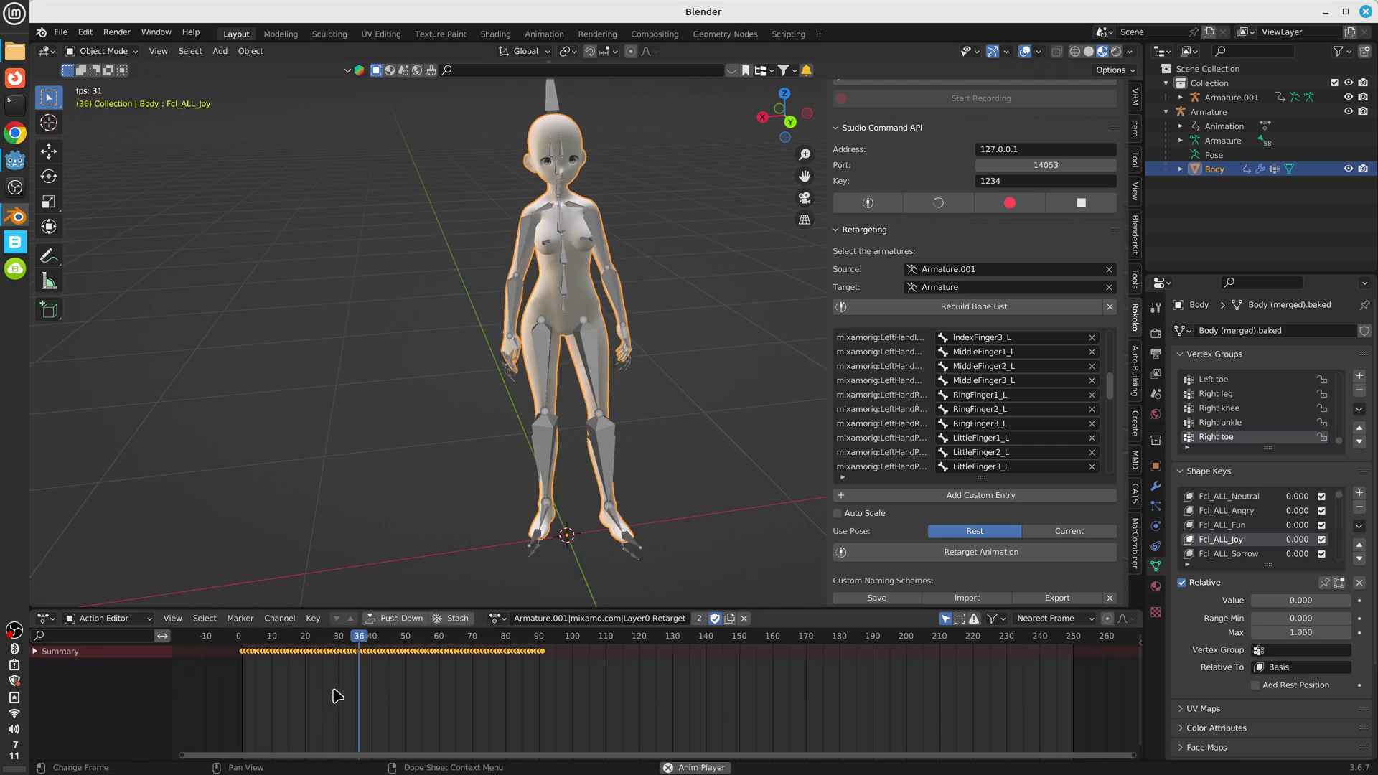
key(space)
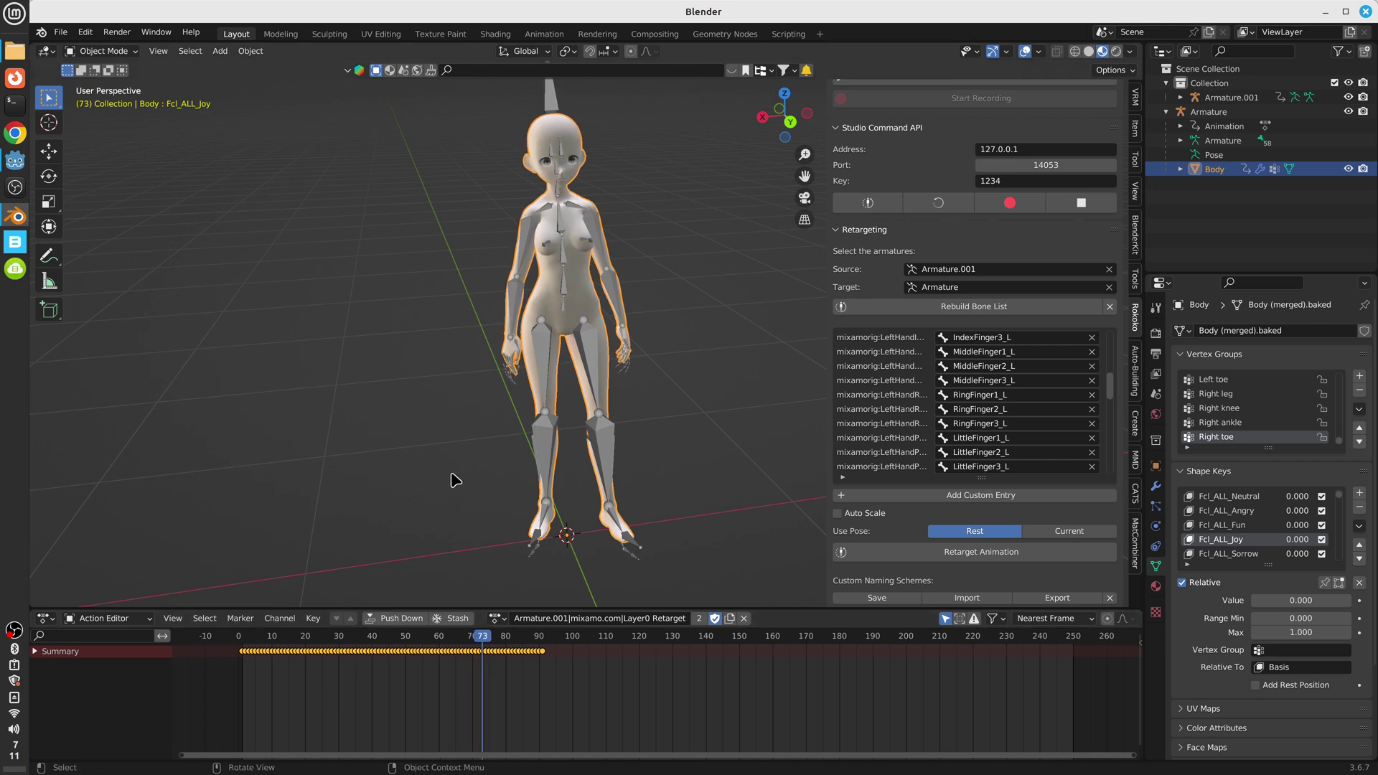
click(498, 618)
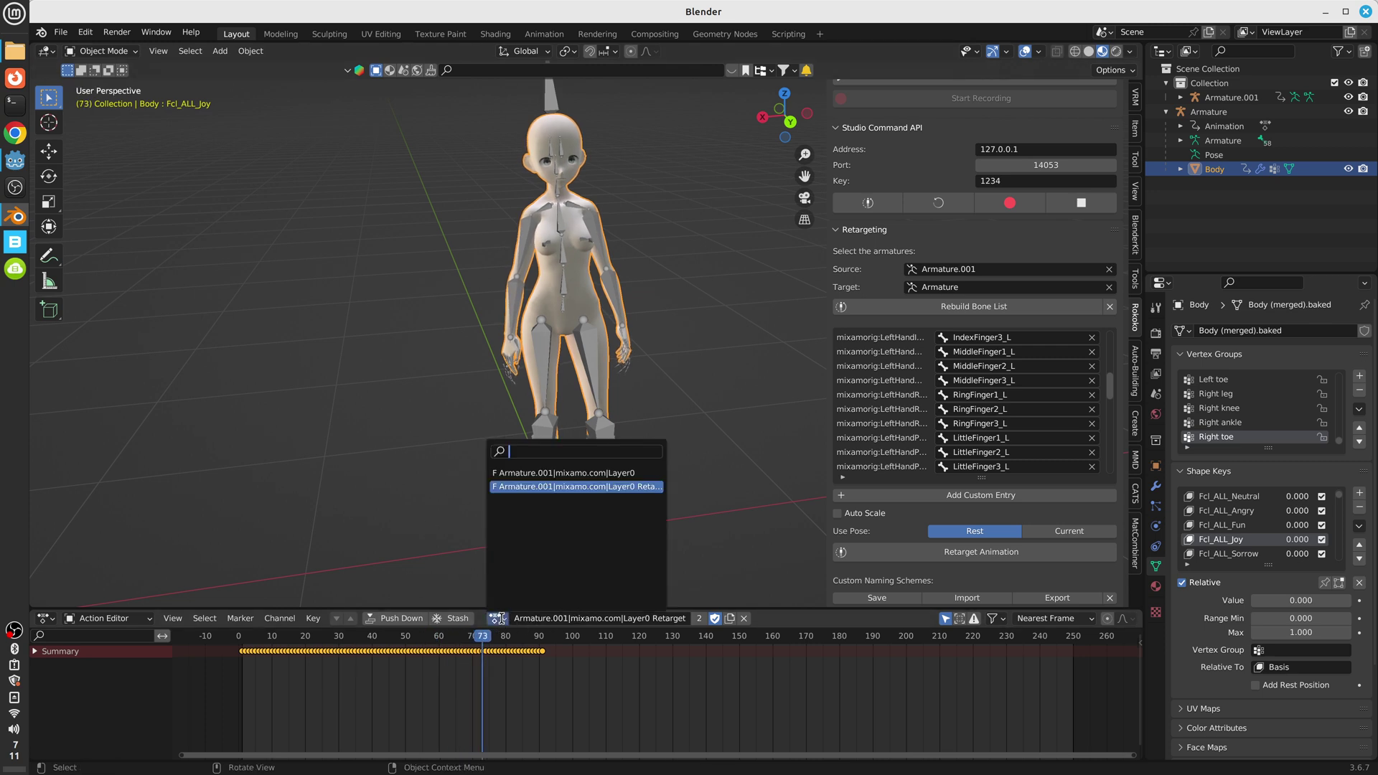
click(564, 472)
drag(490, 638, 201, 646)
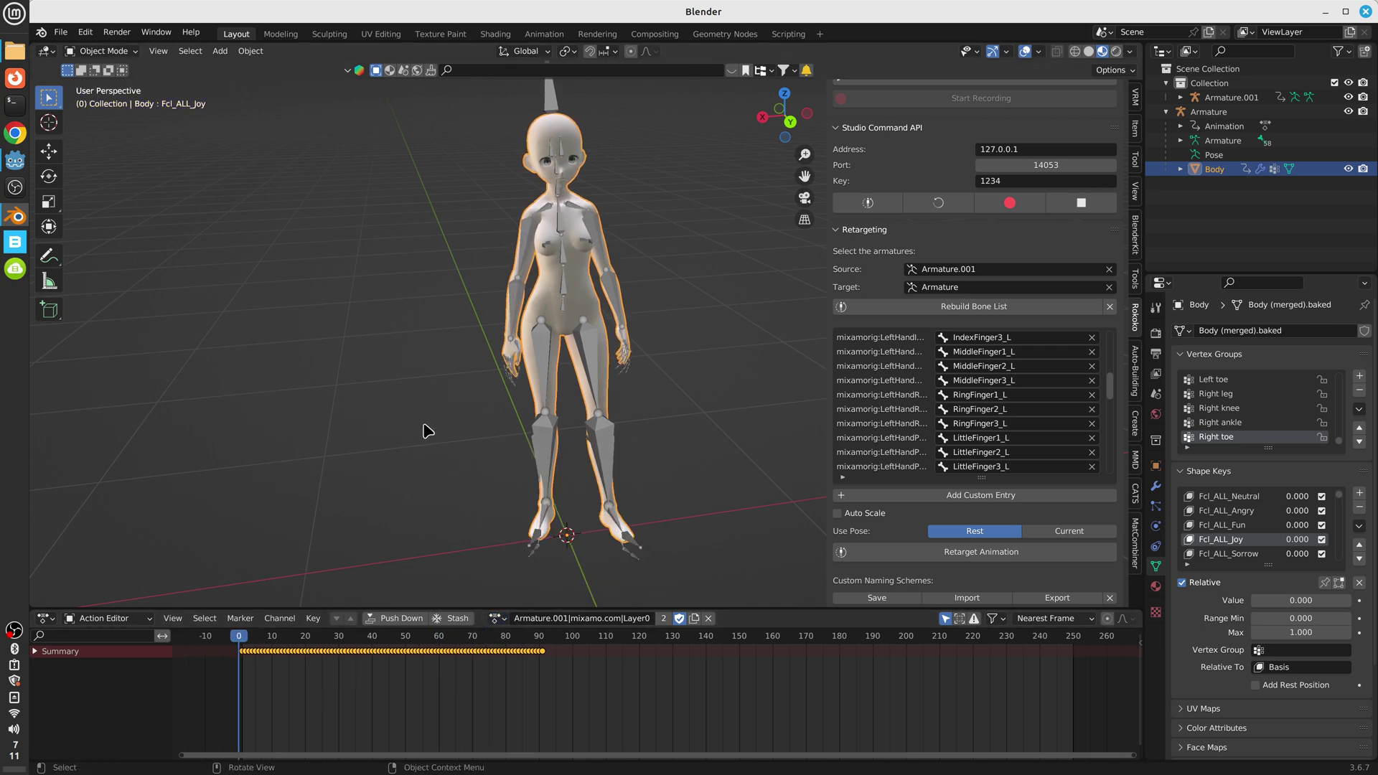
key(space)
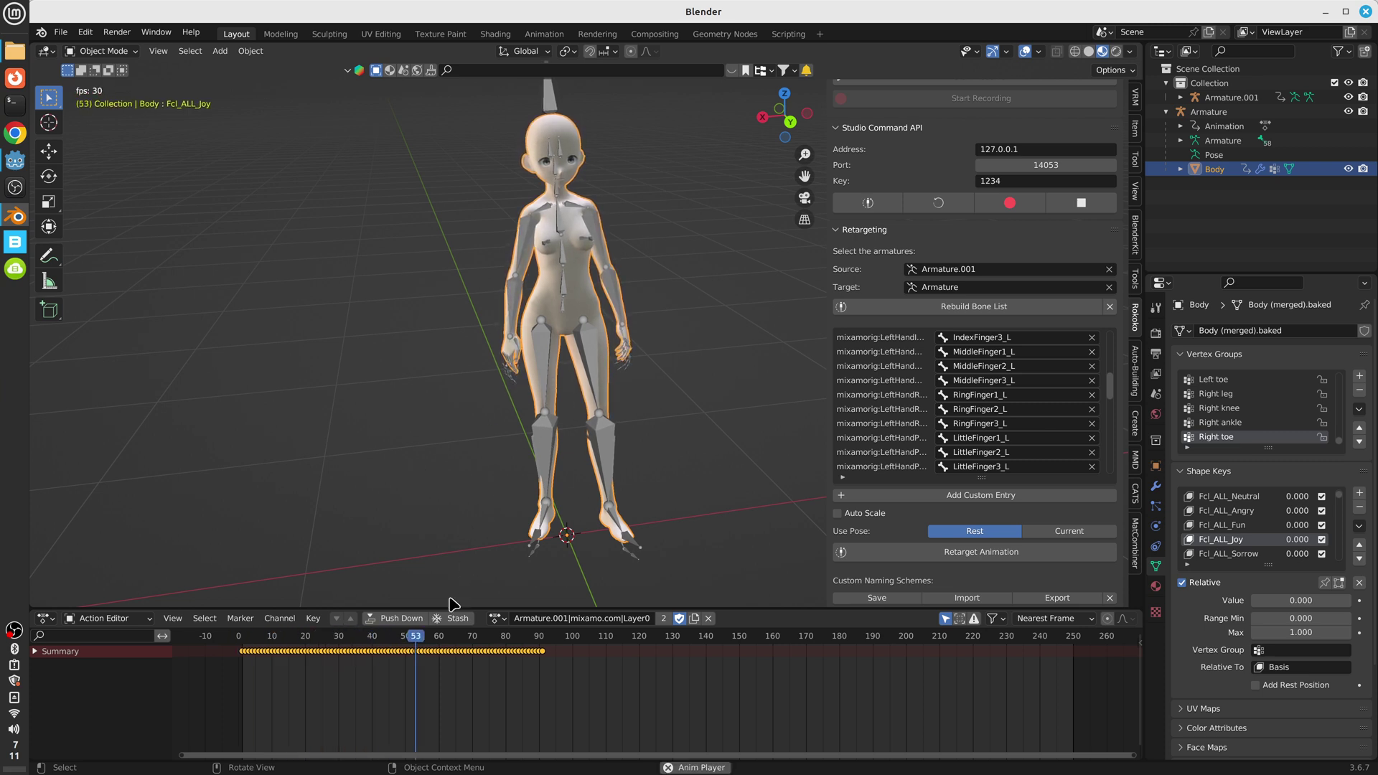
key(space)
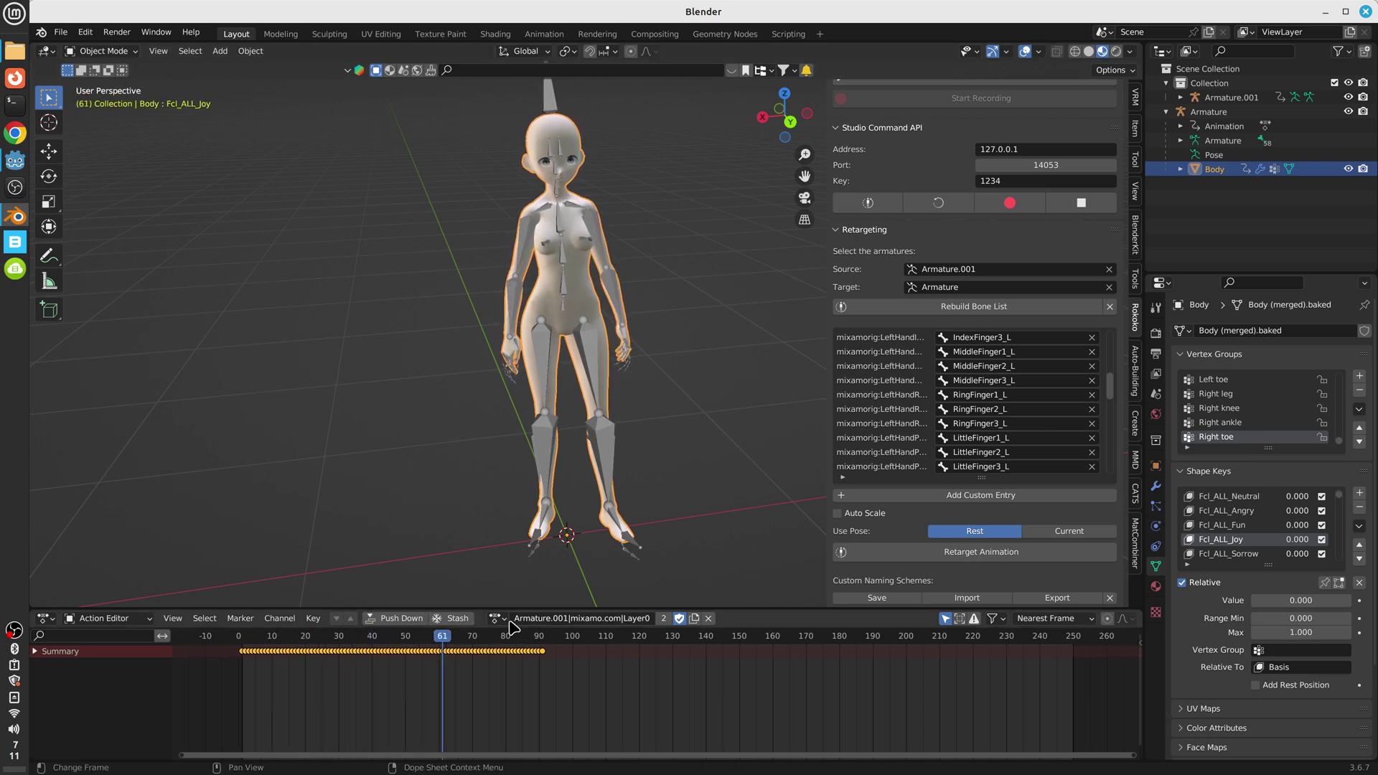
Assign the action "Armature.001|mixamo.com|Layer0 Retarget" back to the Body mesh and return the playhead to frame 0.
double_click(539, 618)
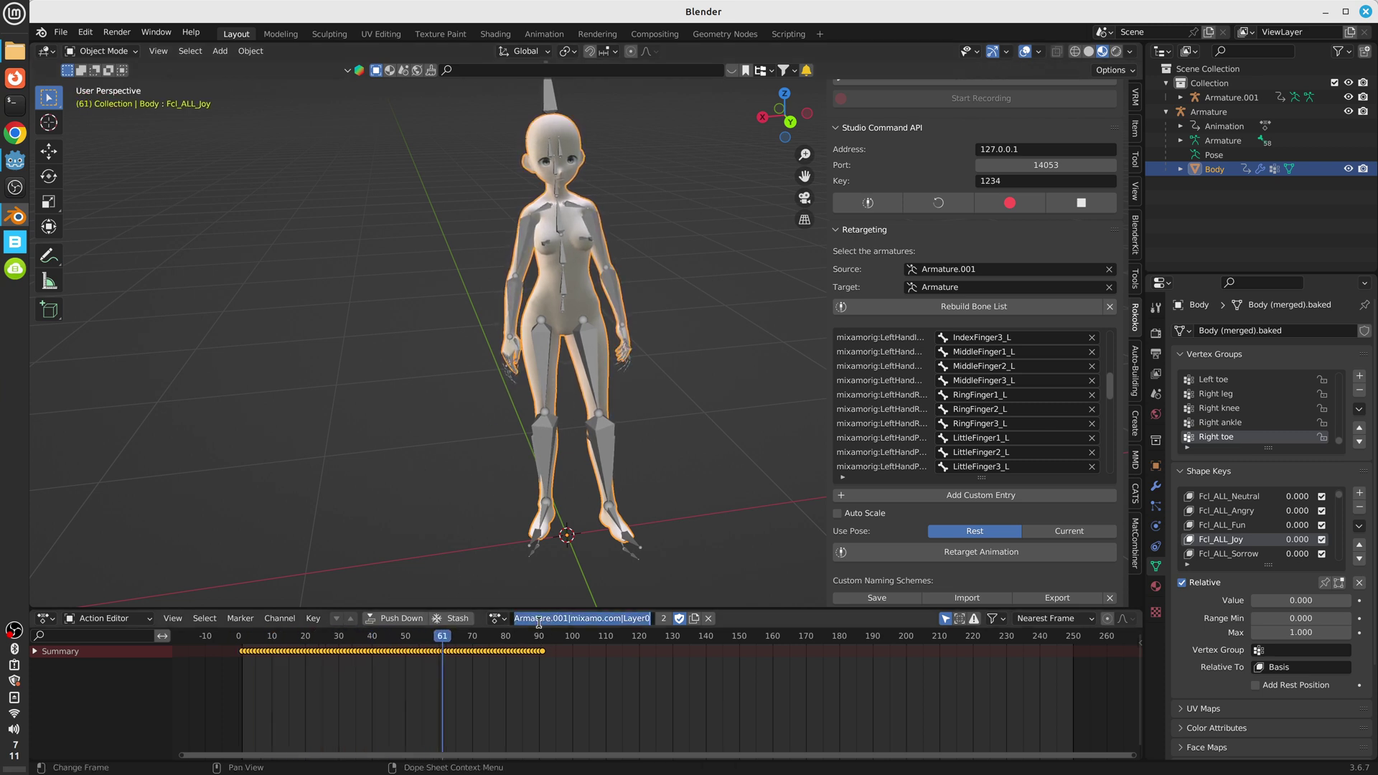
click(500, 618)
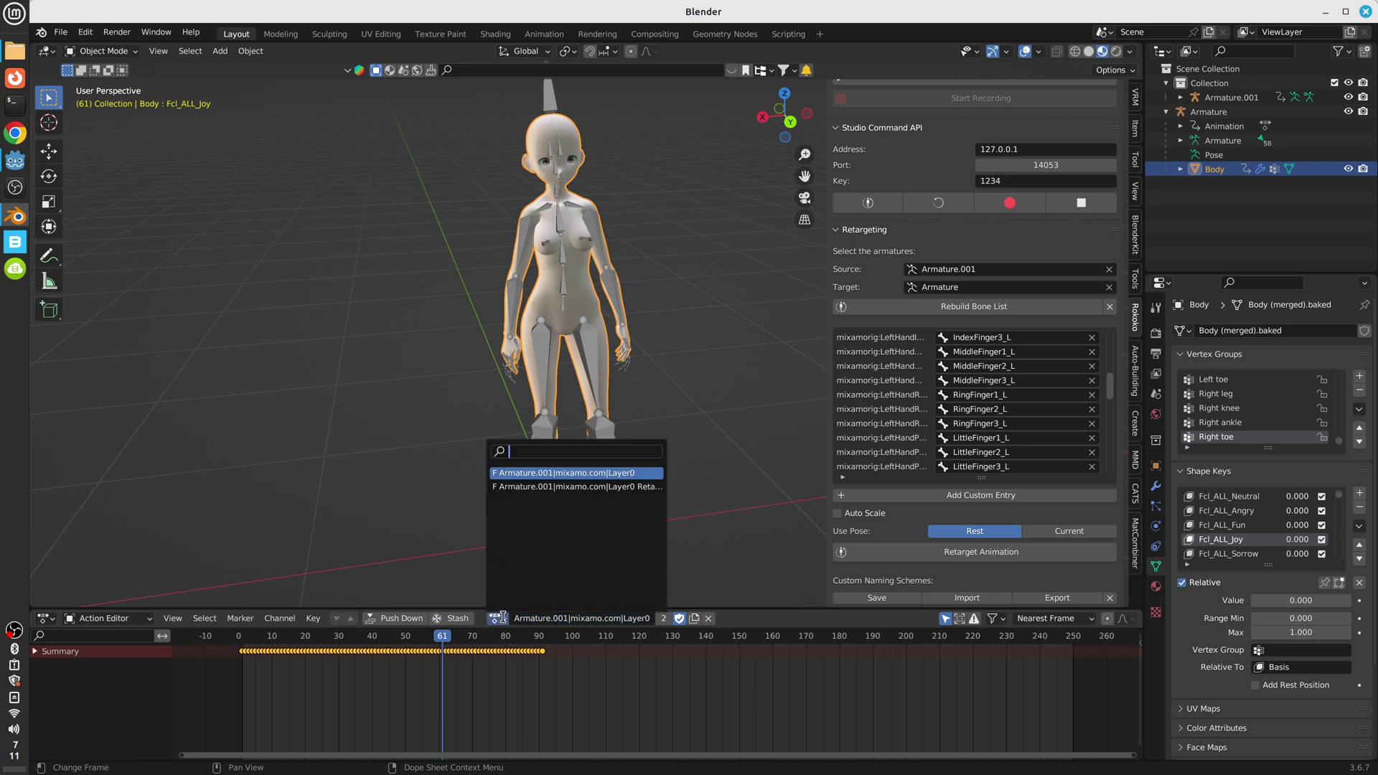
click(574, 487)
drag(442, 641, 239, 640)
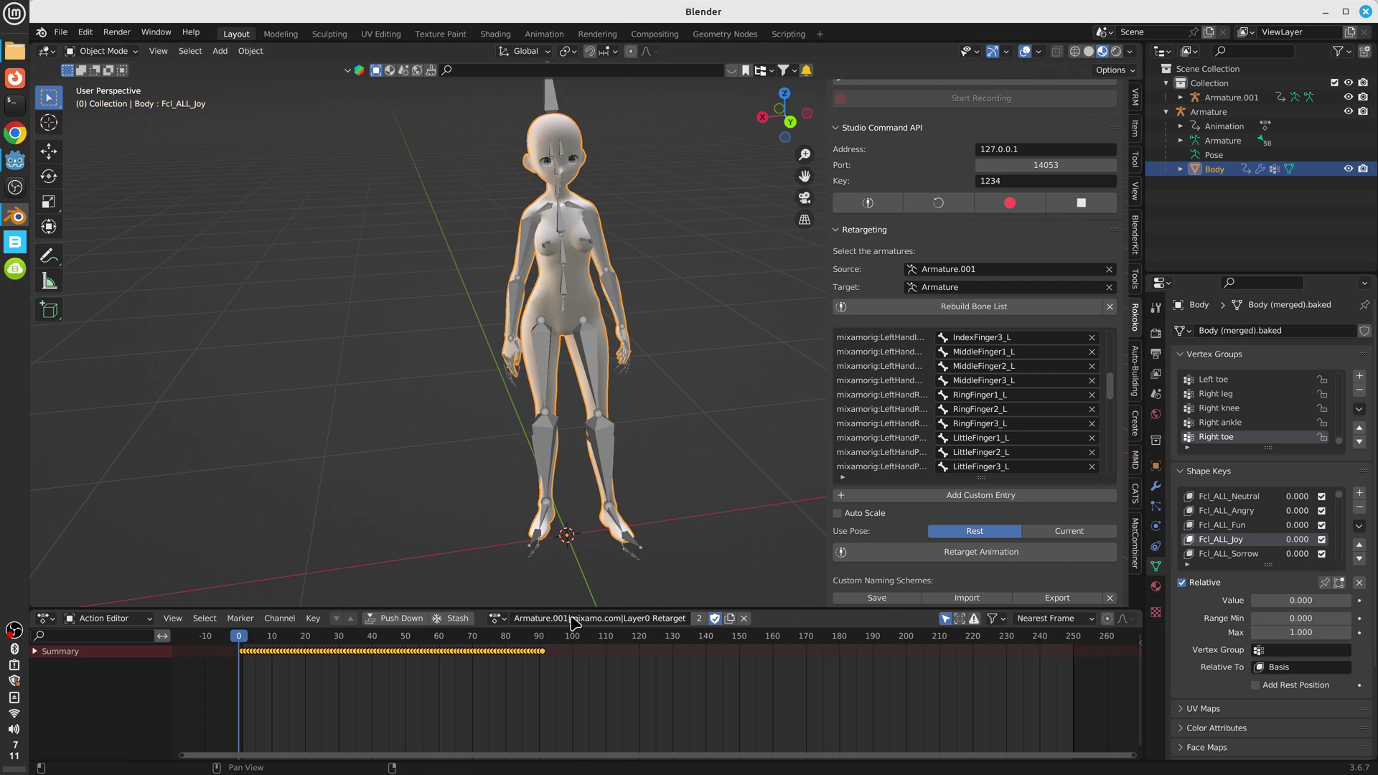
Switch the Body mesh's action to "Armature.001|mixamo.com|Layer0" with the playhead at frame 0.
click(504, 620)
click(599, 475)
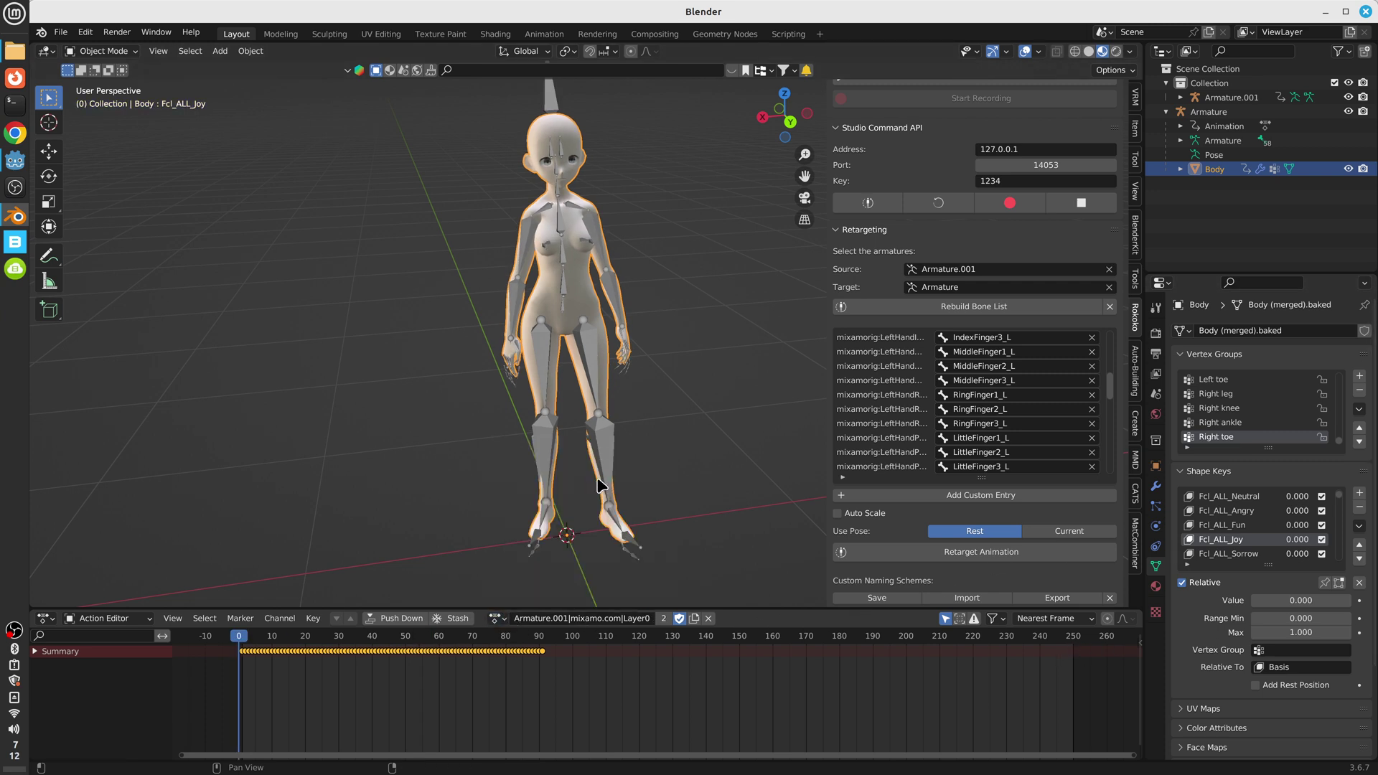
mouse_move(238, 637)
mouse_down()
mouse_move(369, 637)
mouse_move(239, 636)
mouse_up()
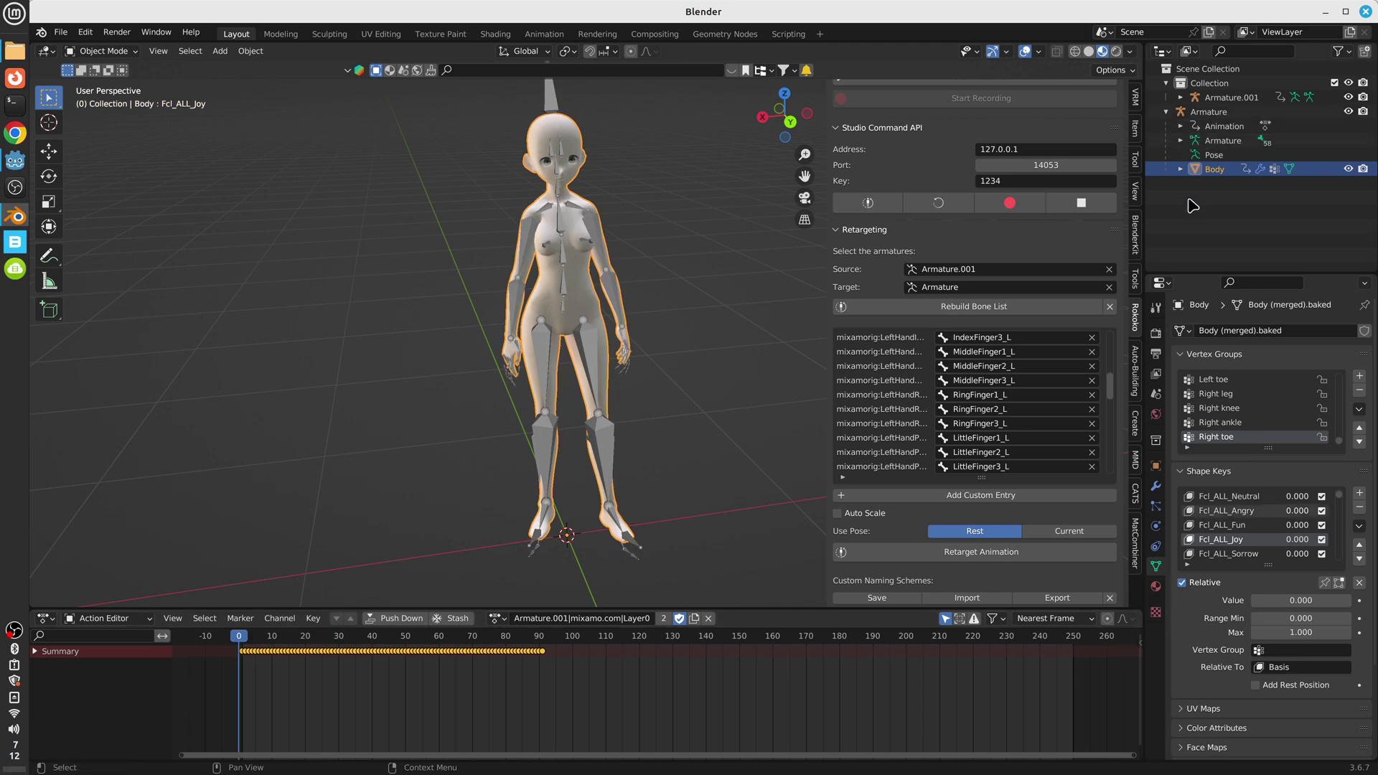
Collapse the character's Armature hierarchy in the outliner and delete the imported Armature.001 object.
click(1223, 126)
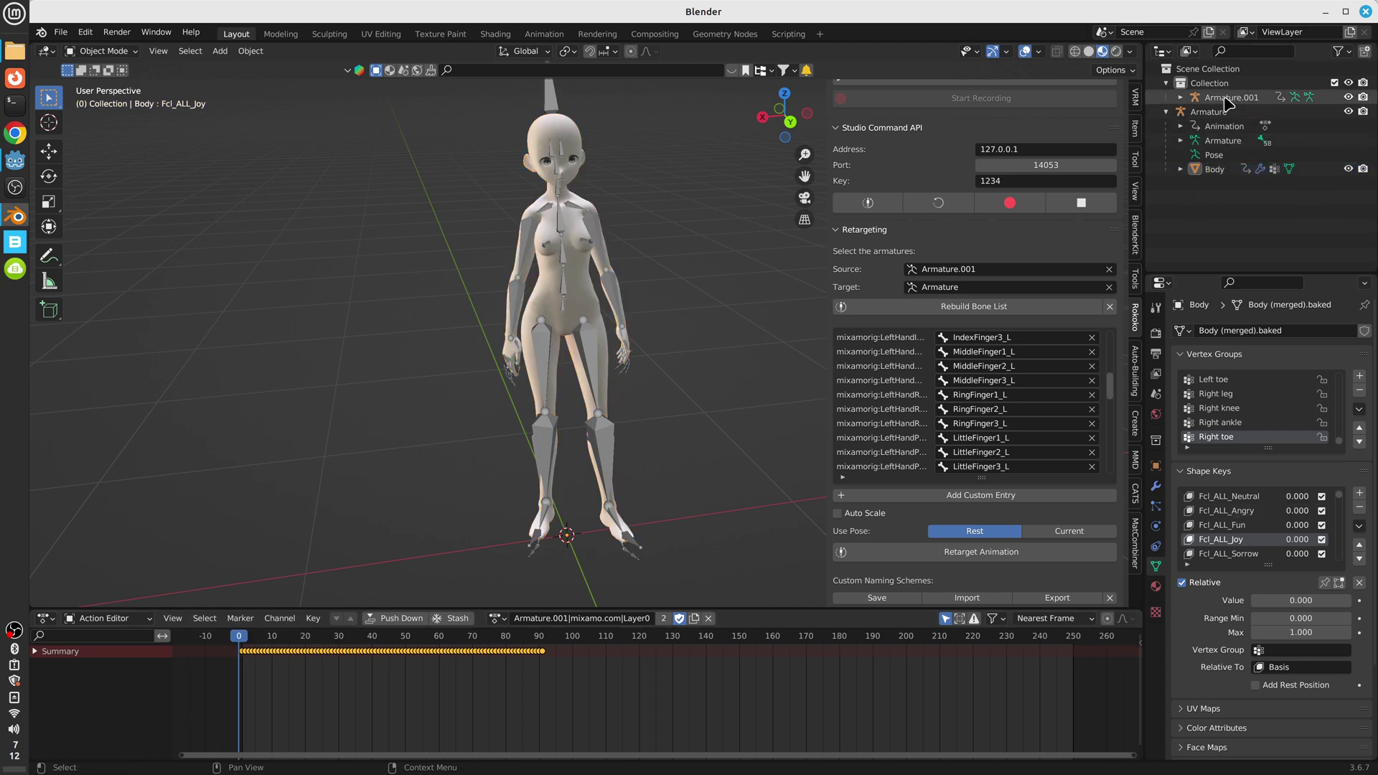
click(1227, 101)
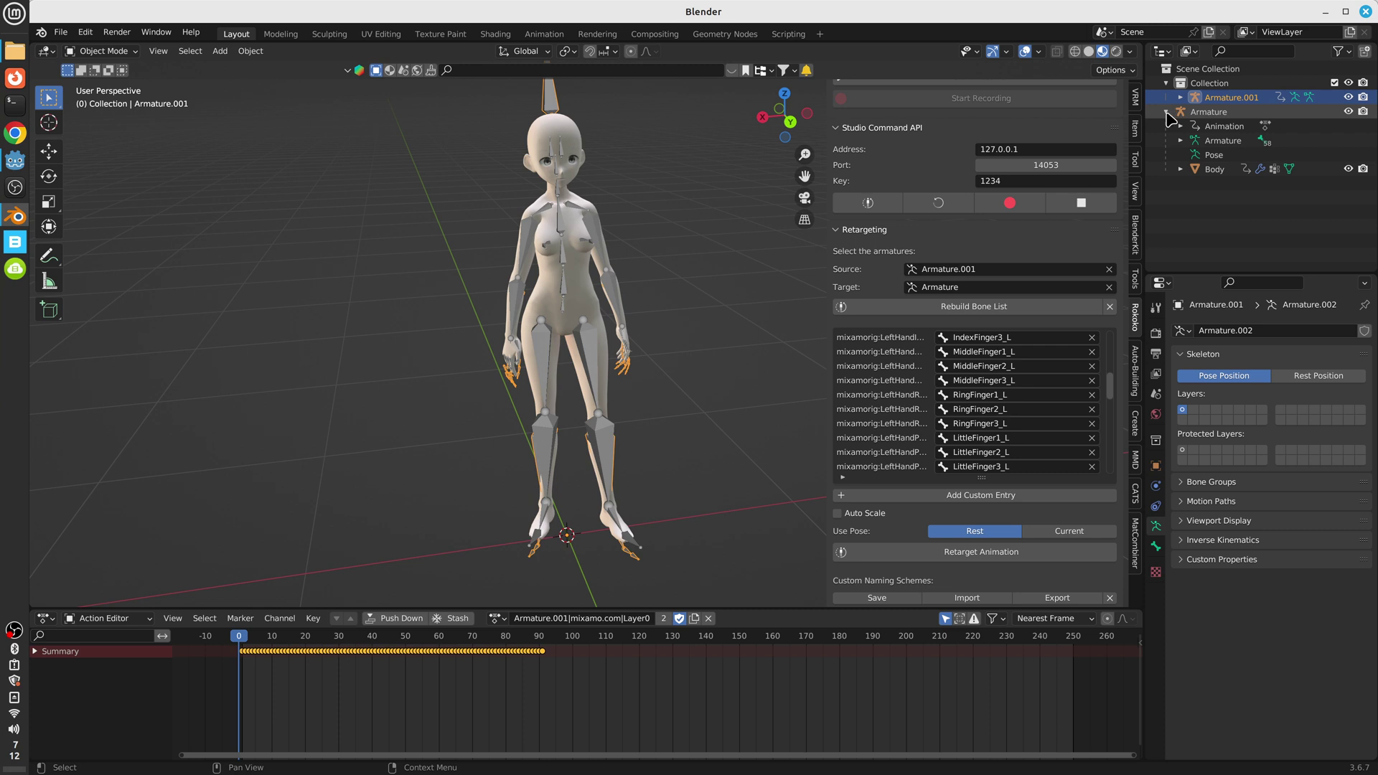
click(1166, 112)
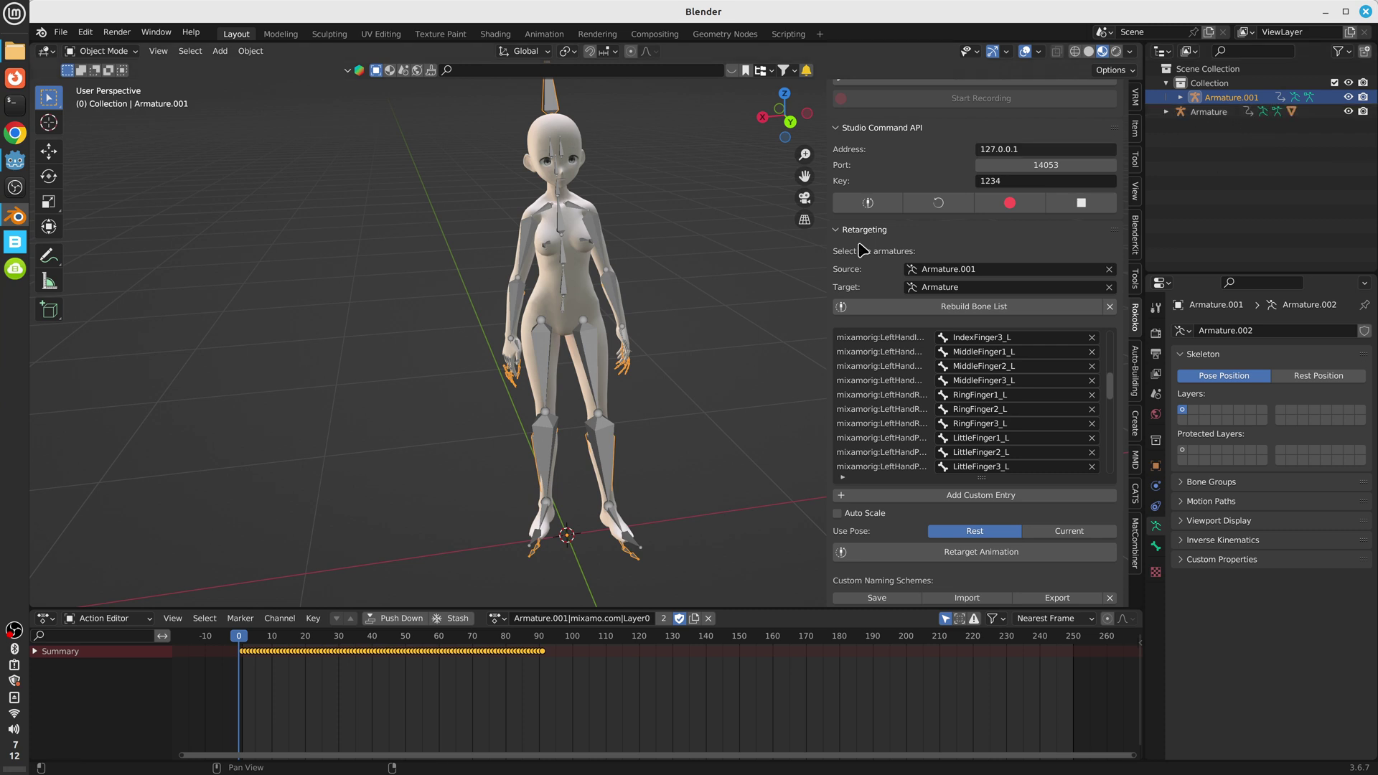
right_click(1218, 104)
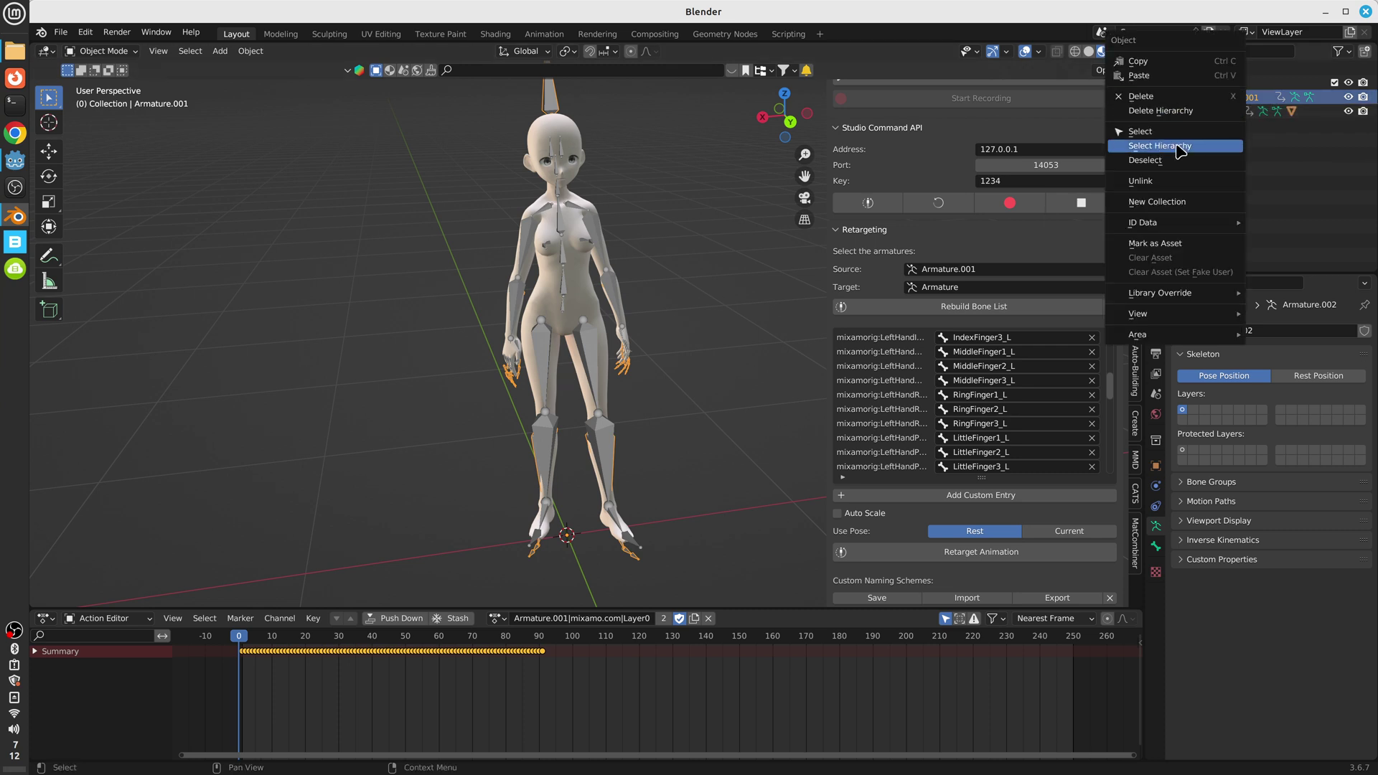
click(1213, 142)
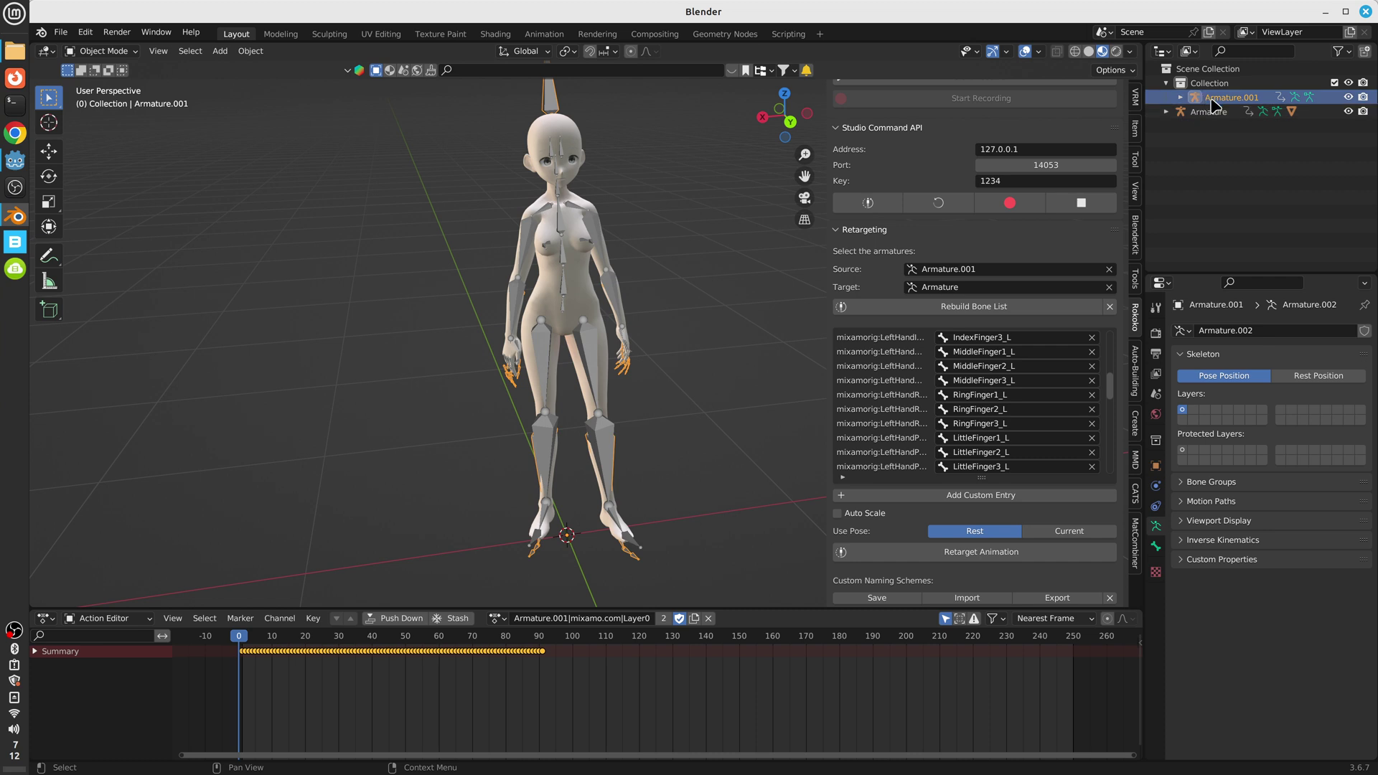
key(Delete)
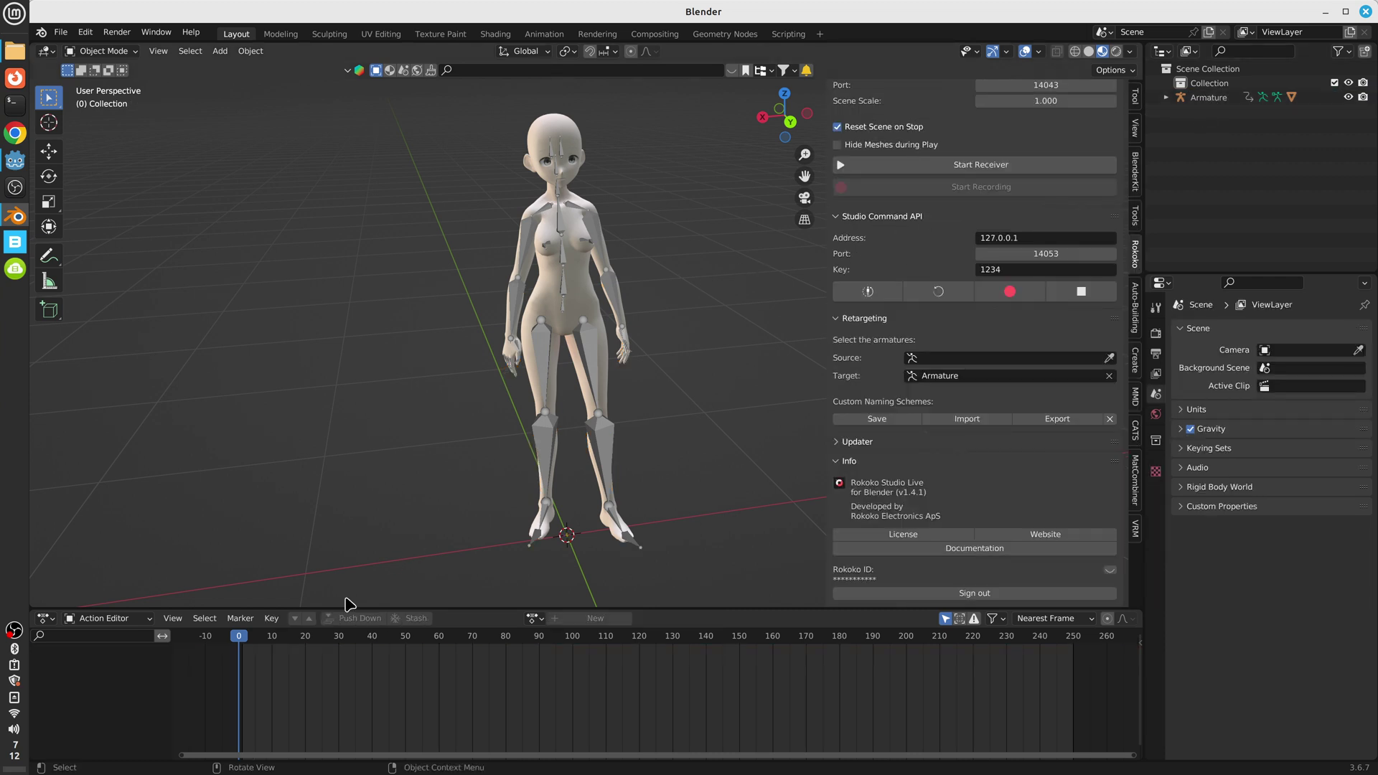
Play the timeline to check the character's motion, return the playhead to frame 0, and select the character's Armature.
click(535, 618)
key(space)
key(space)
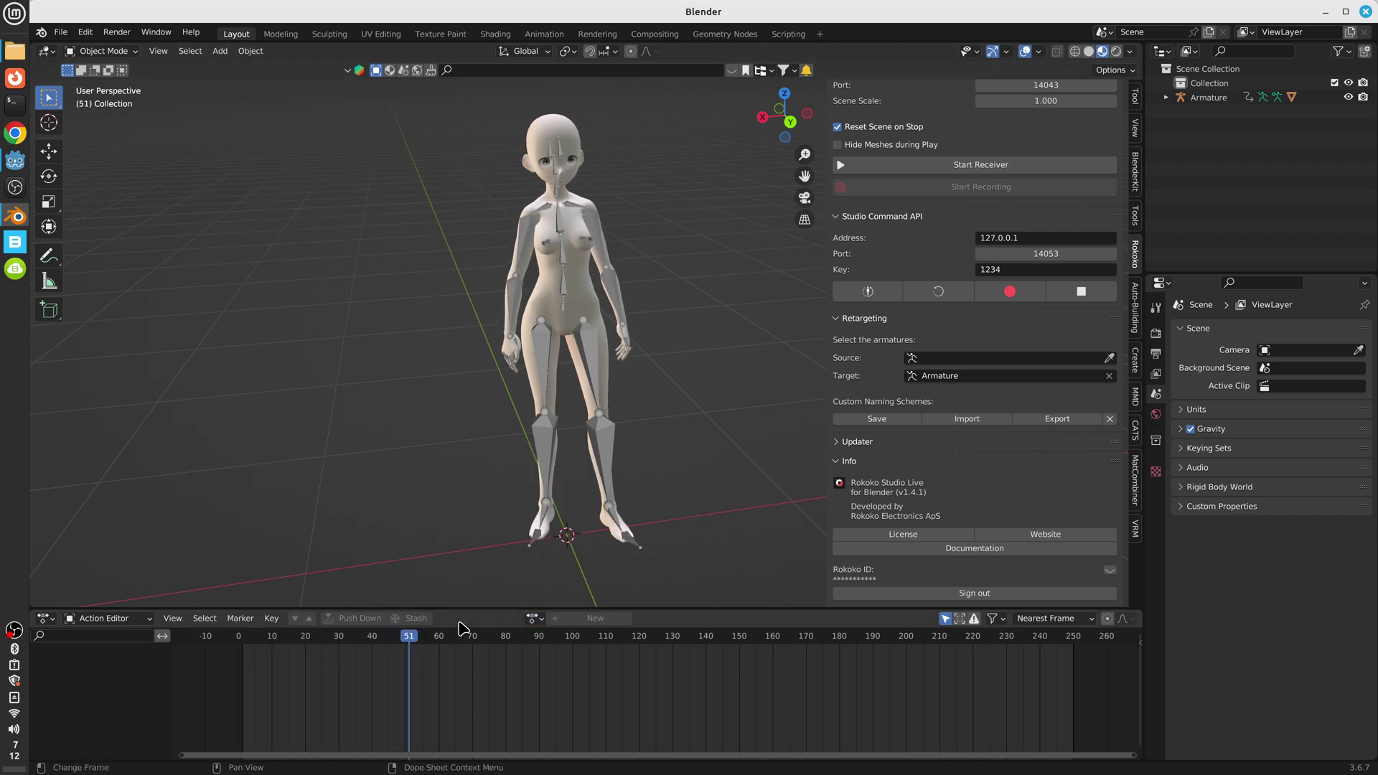
click(534, 618)
drag(409, 642, 232, 651)
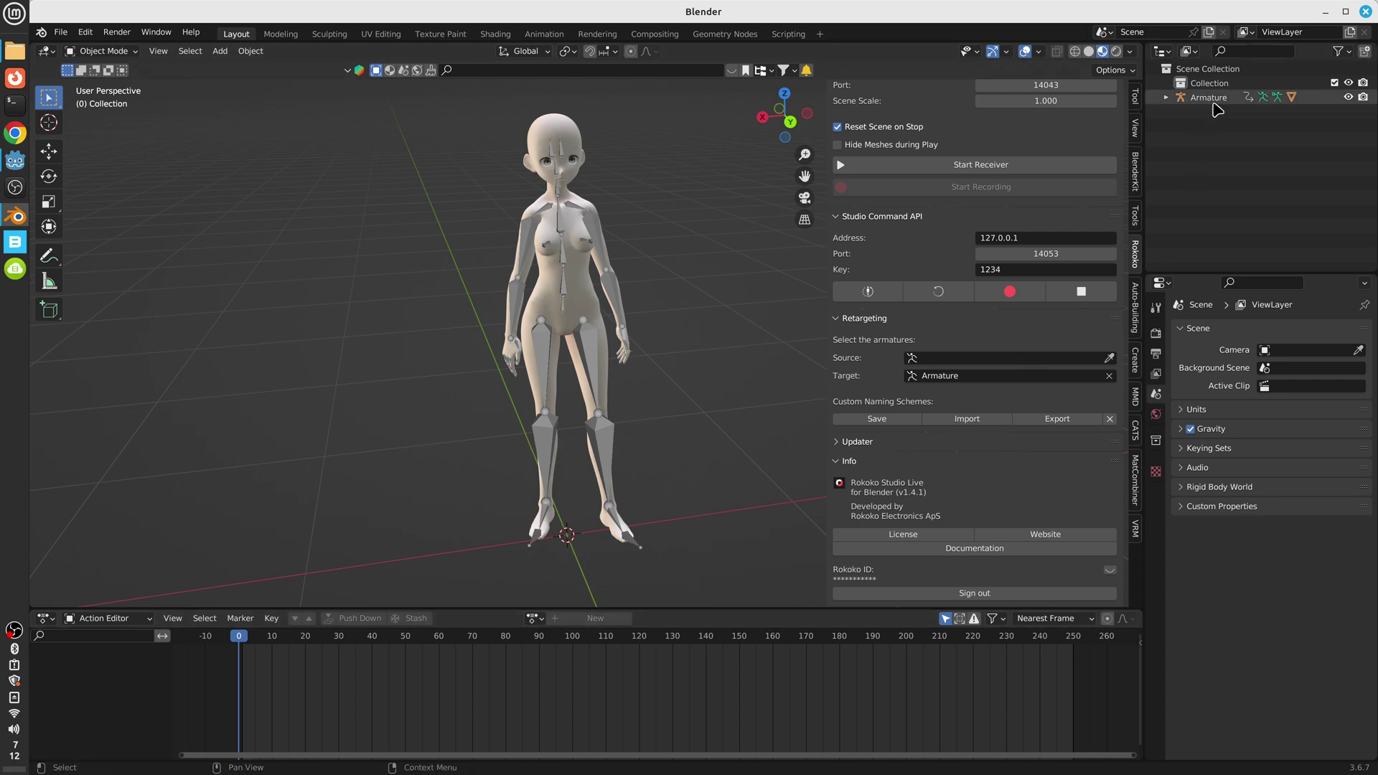
click(1209, 98)
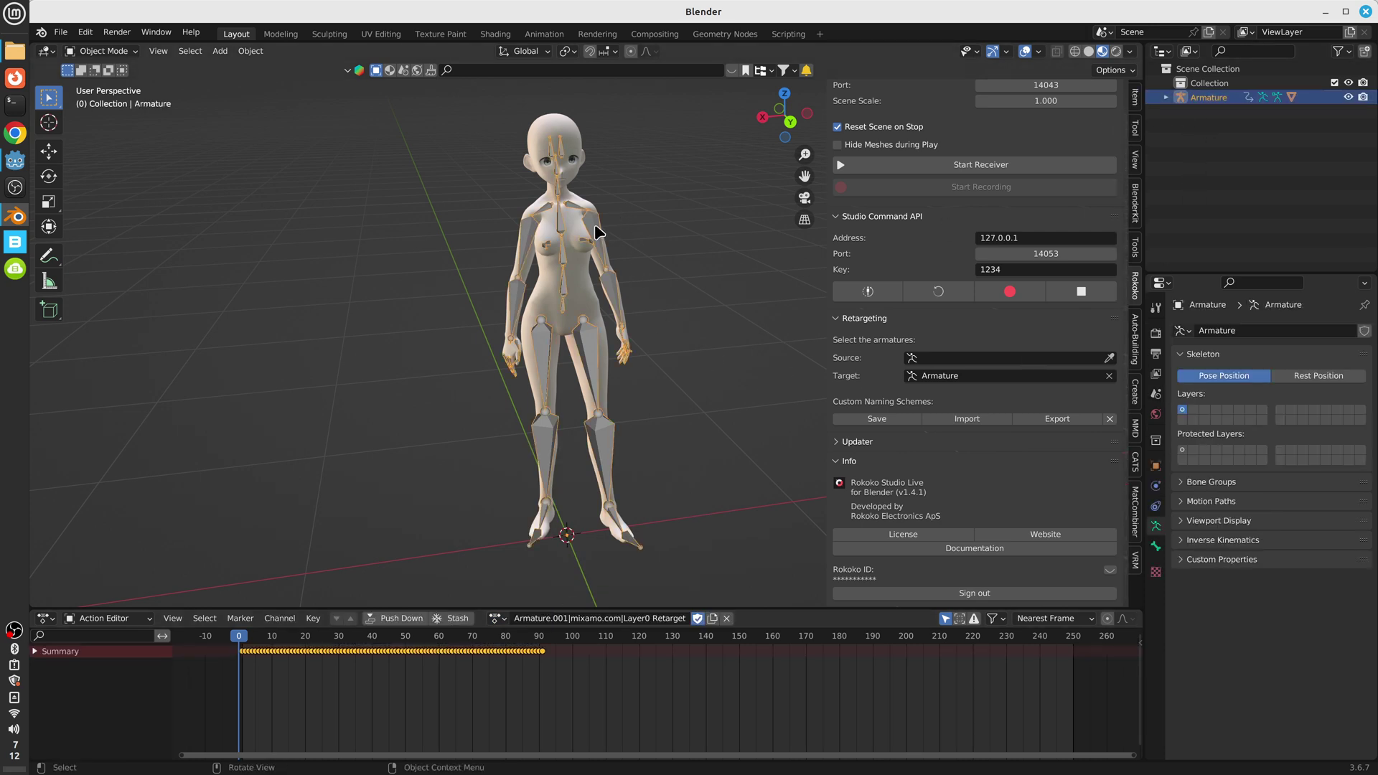
Show the outliner in Blender File mode and delete the leftover armature data Armature.001, Armature.002 and Armature.003.
click(1188, 52)
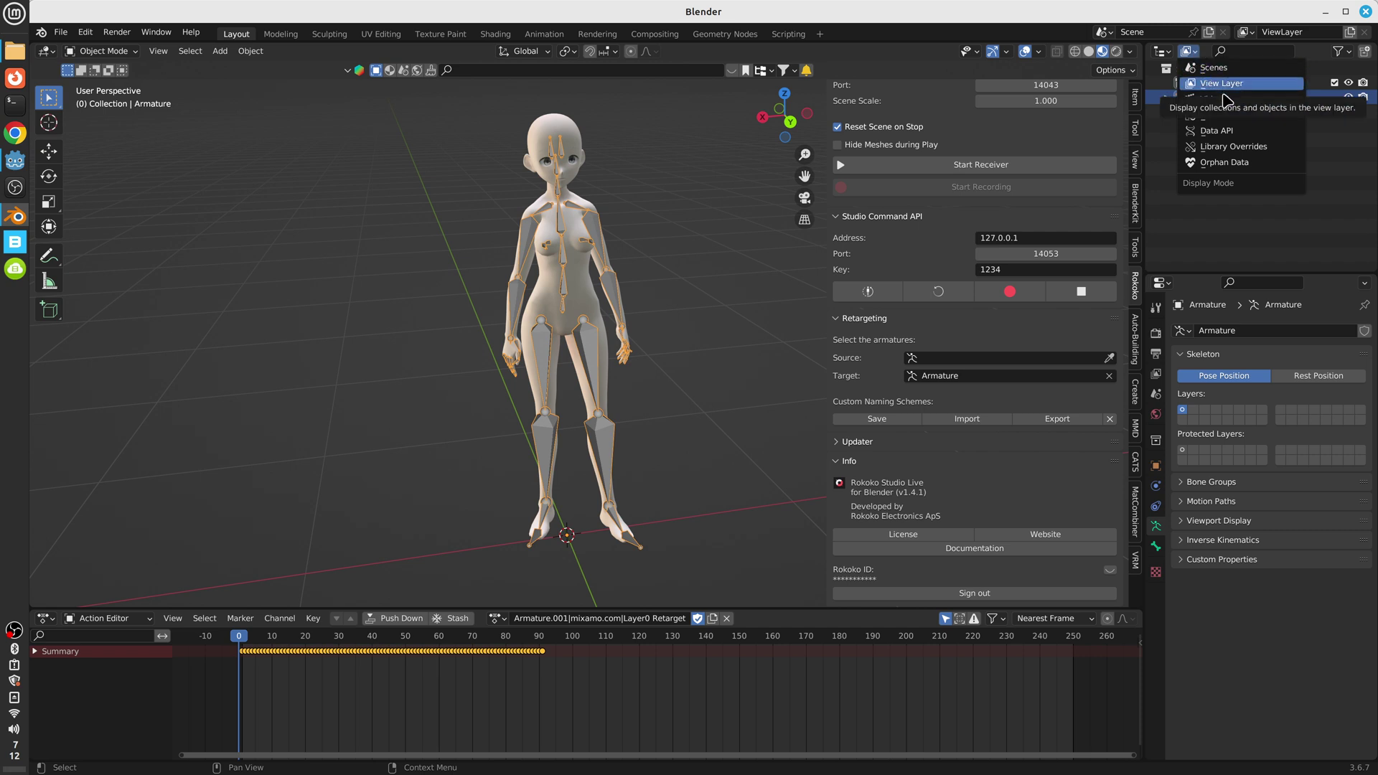
click(1223, 116)
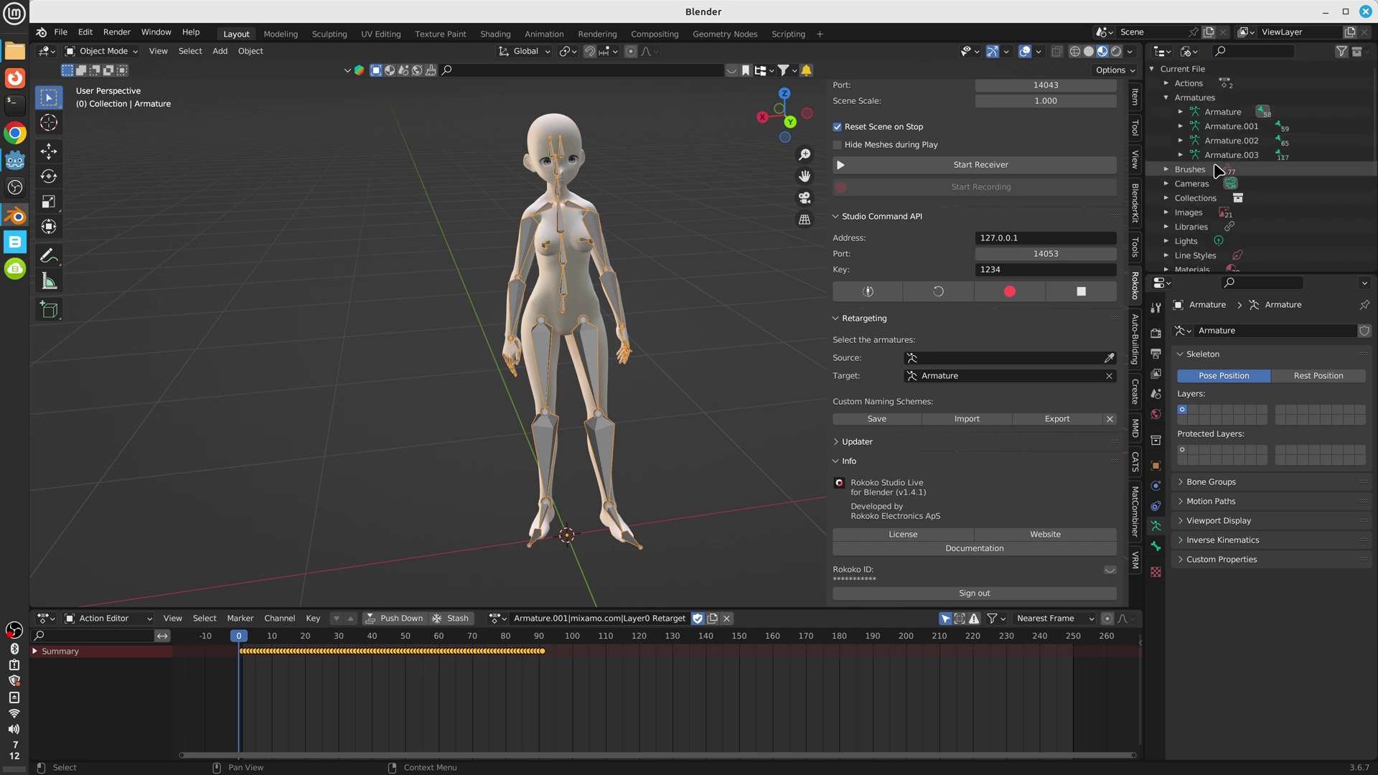
click(1227, 128)
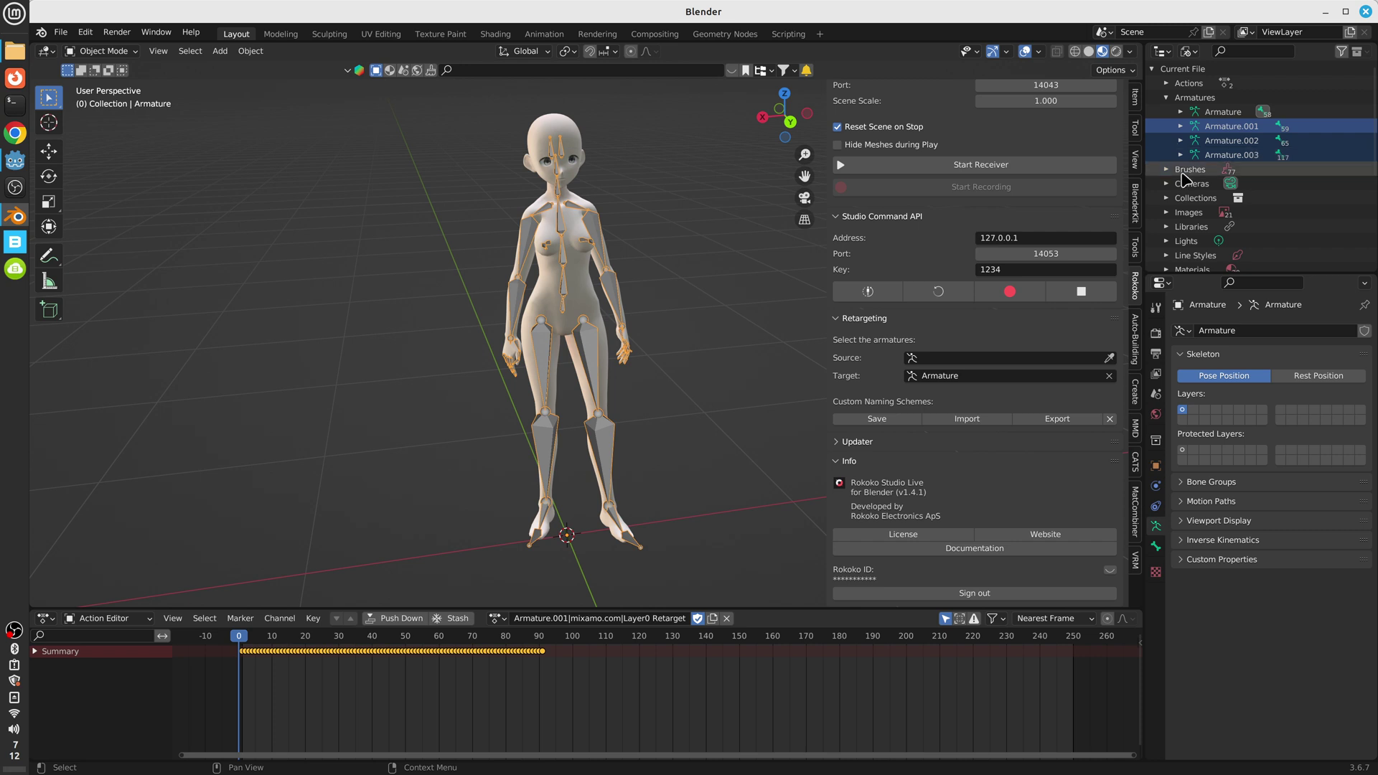
right_click(1234, 143)
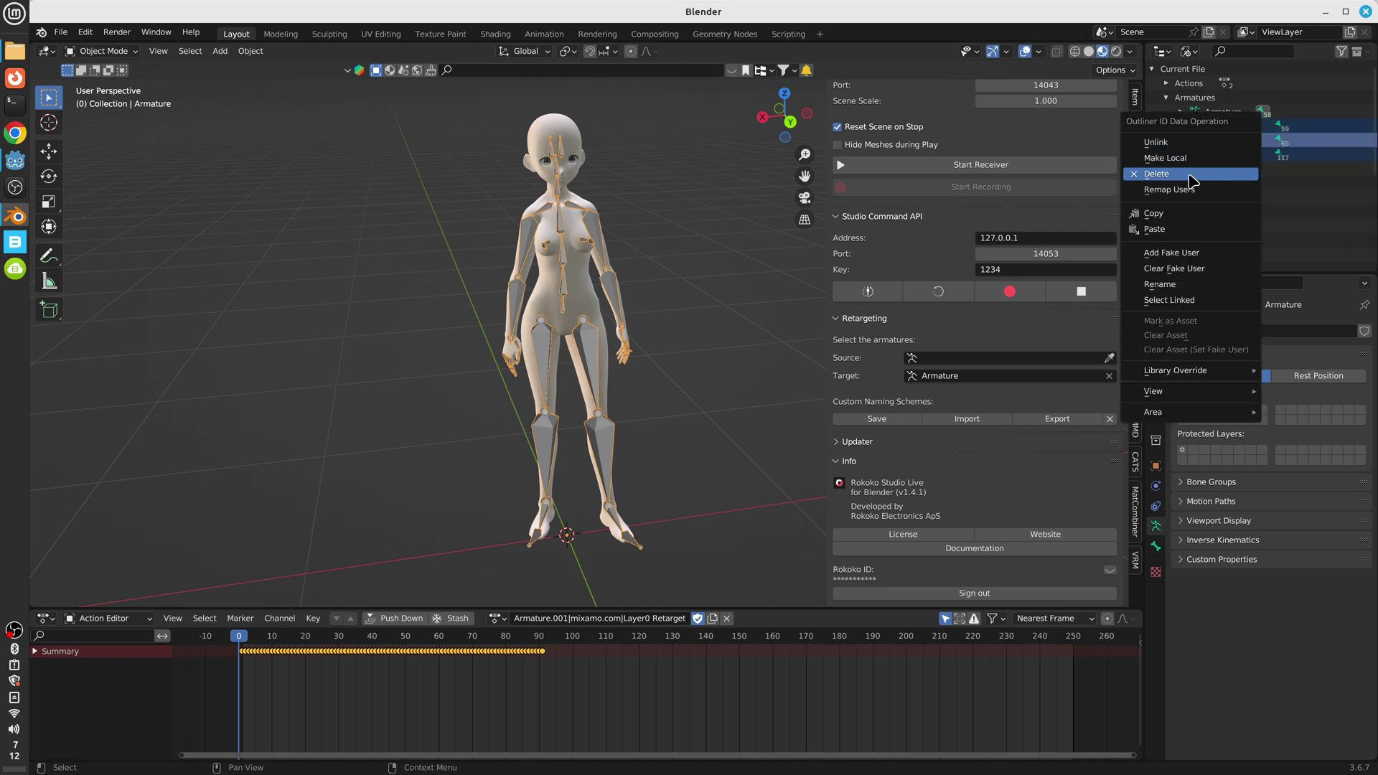
click(1184, 174)
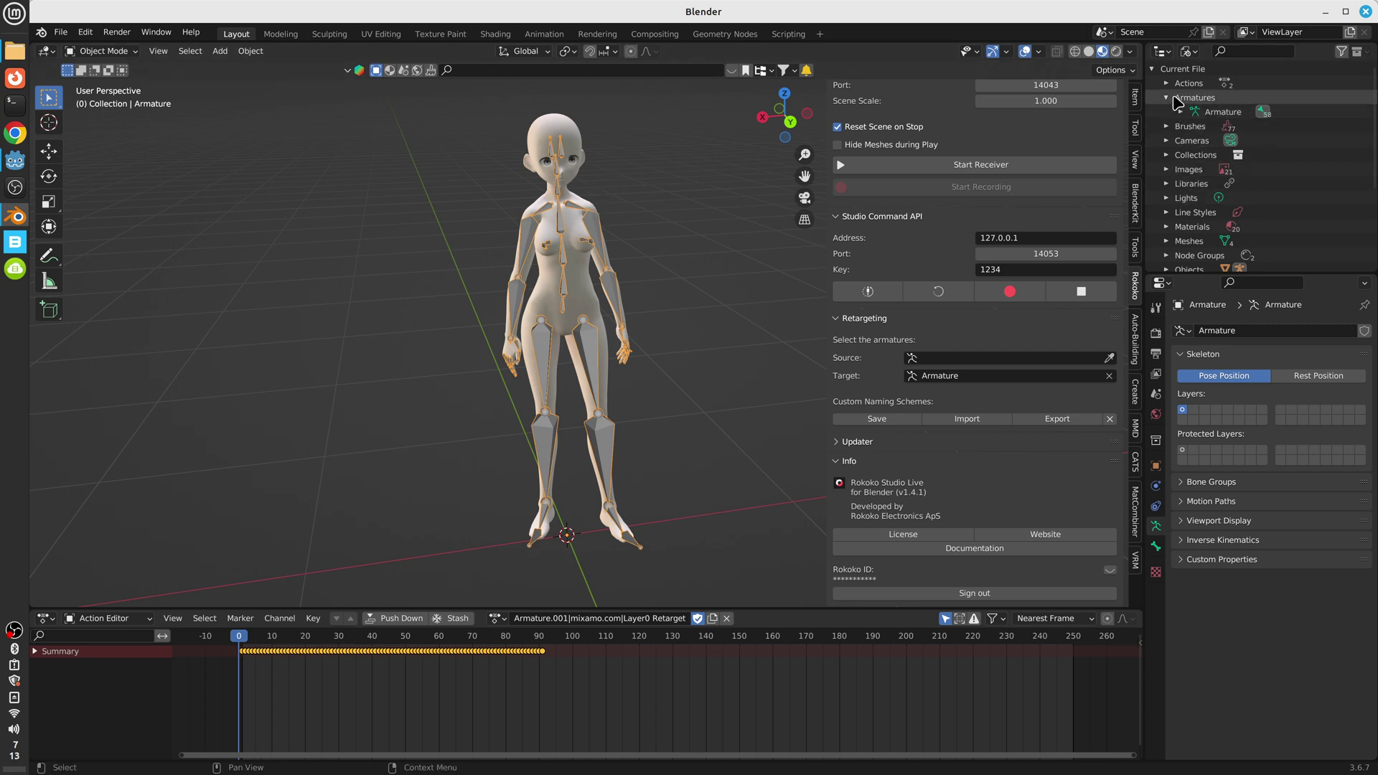
Expand the file's Actions, widen the outliner, and delete the original action "Armature.001|mixamo.com|Layer0".
click(1166, 83)
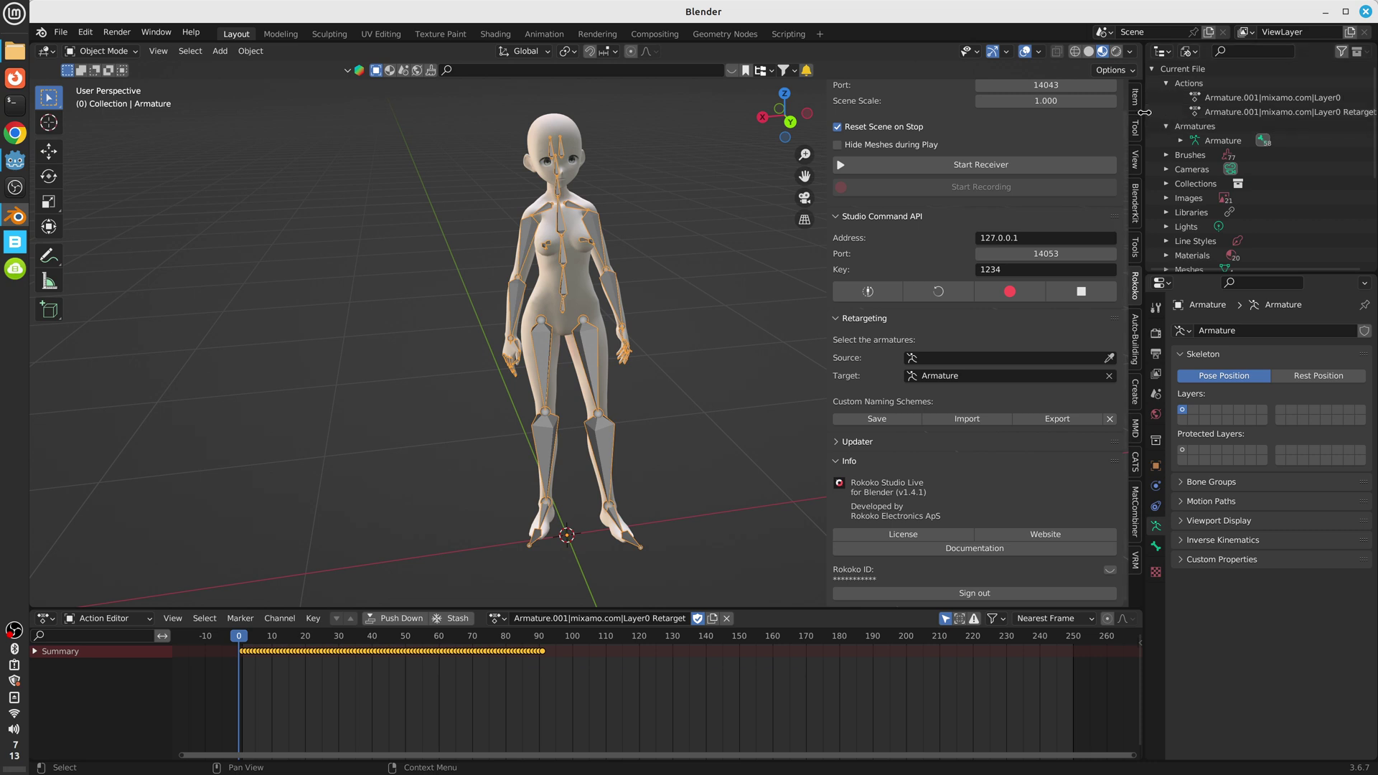
drag(1146, 114, 1050, 115)
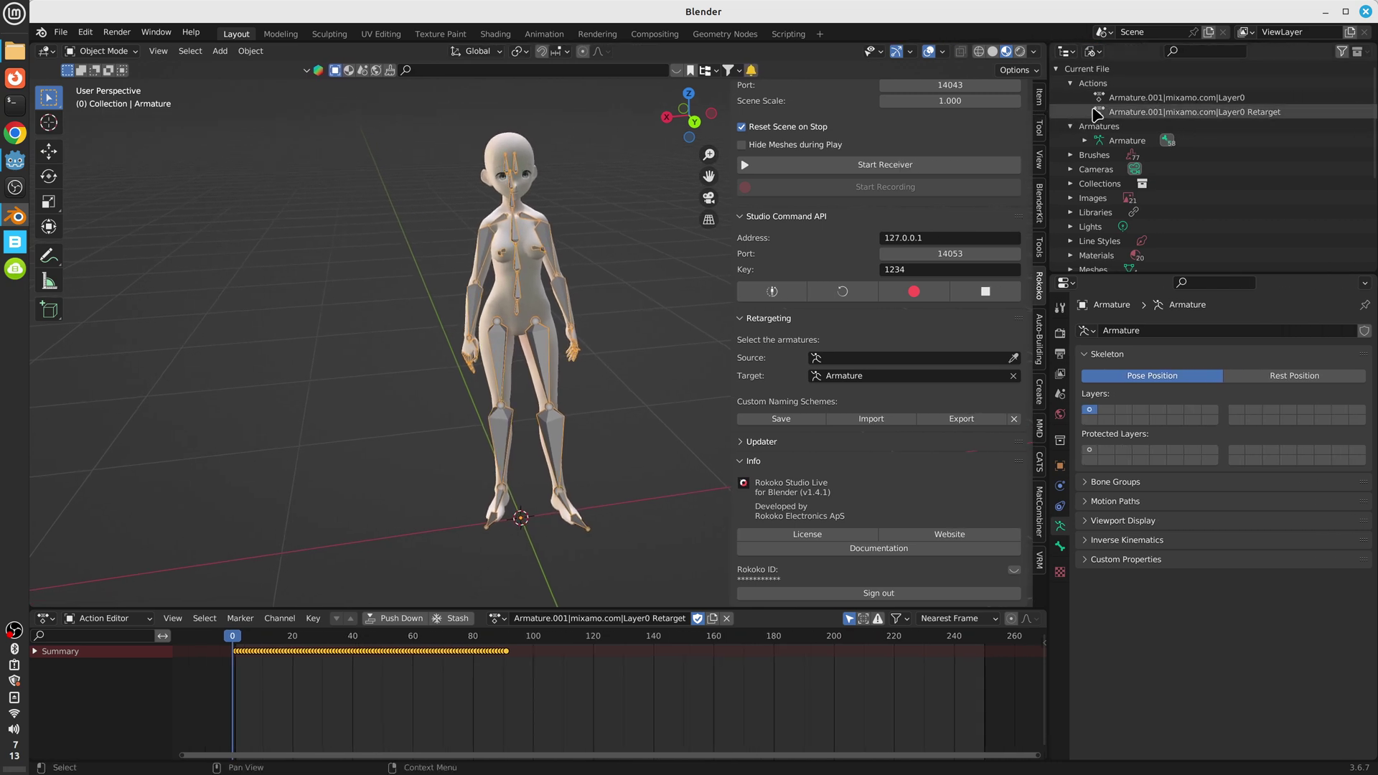
click(1134, 99)
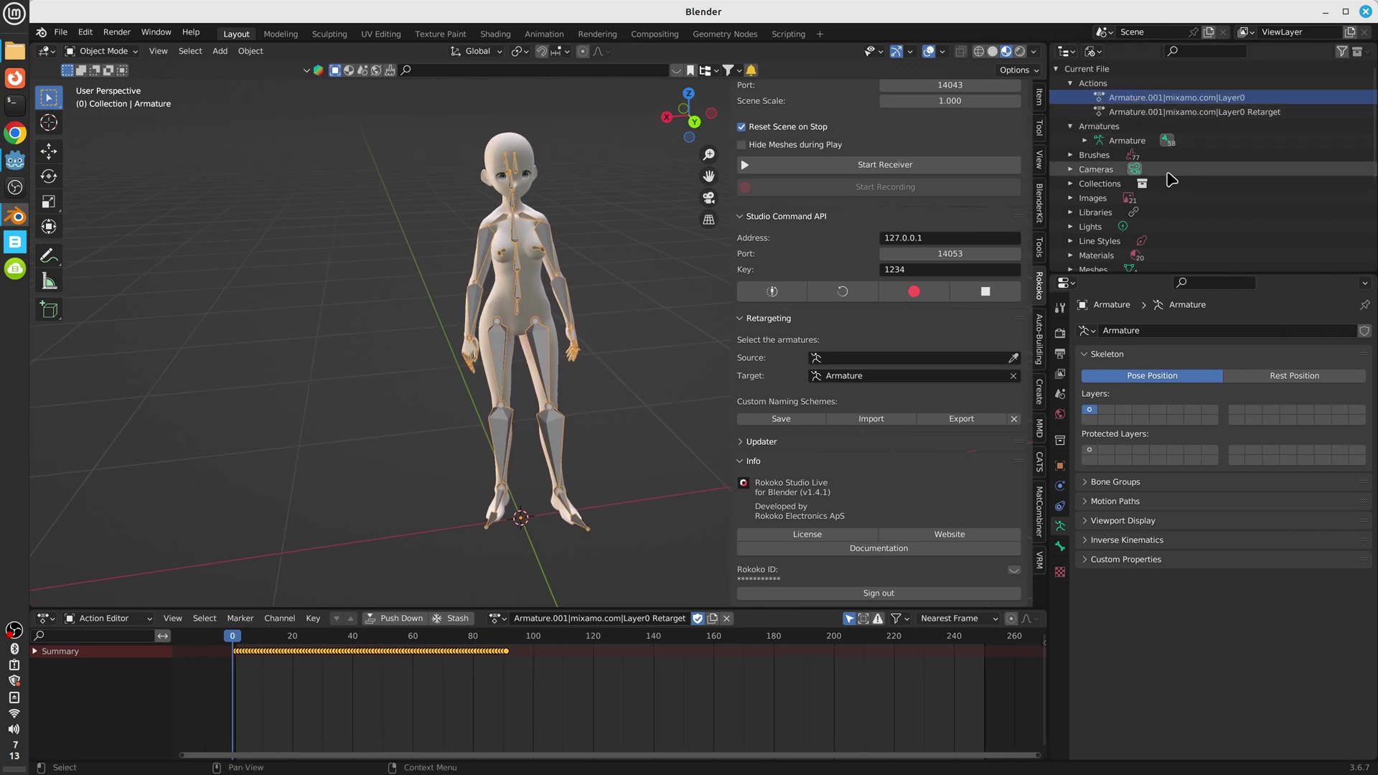
right_click(1158, 100)
click(1125, 110)
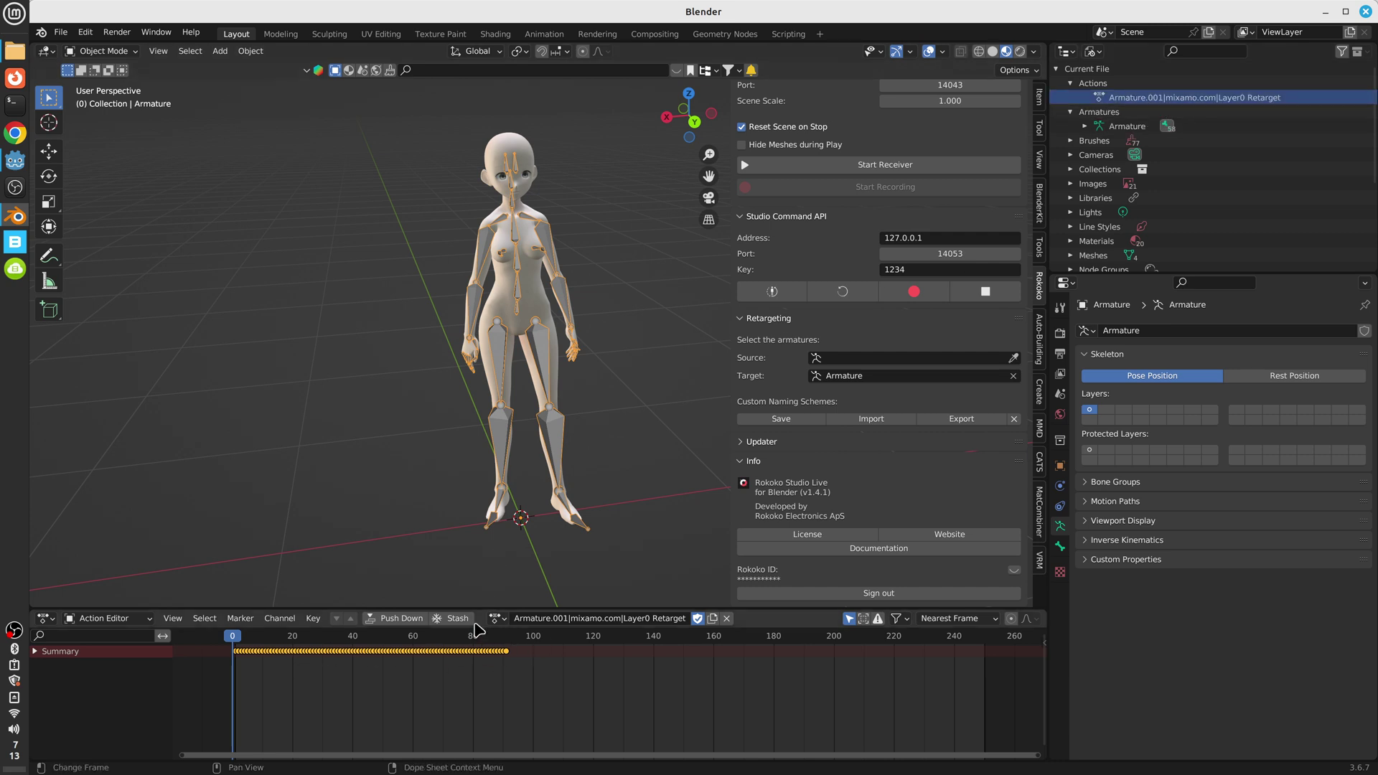
Rename the armature's remaining retargeted action to "Idle".
click(498, 618)
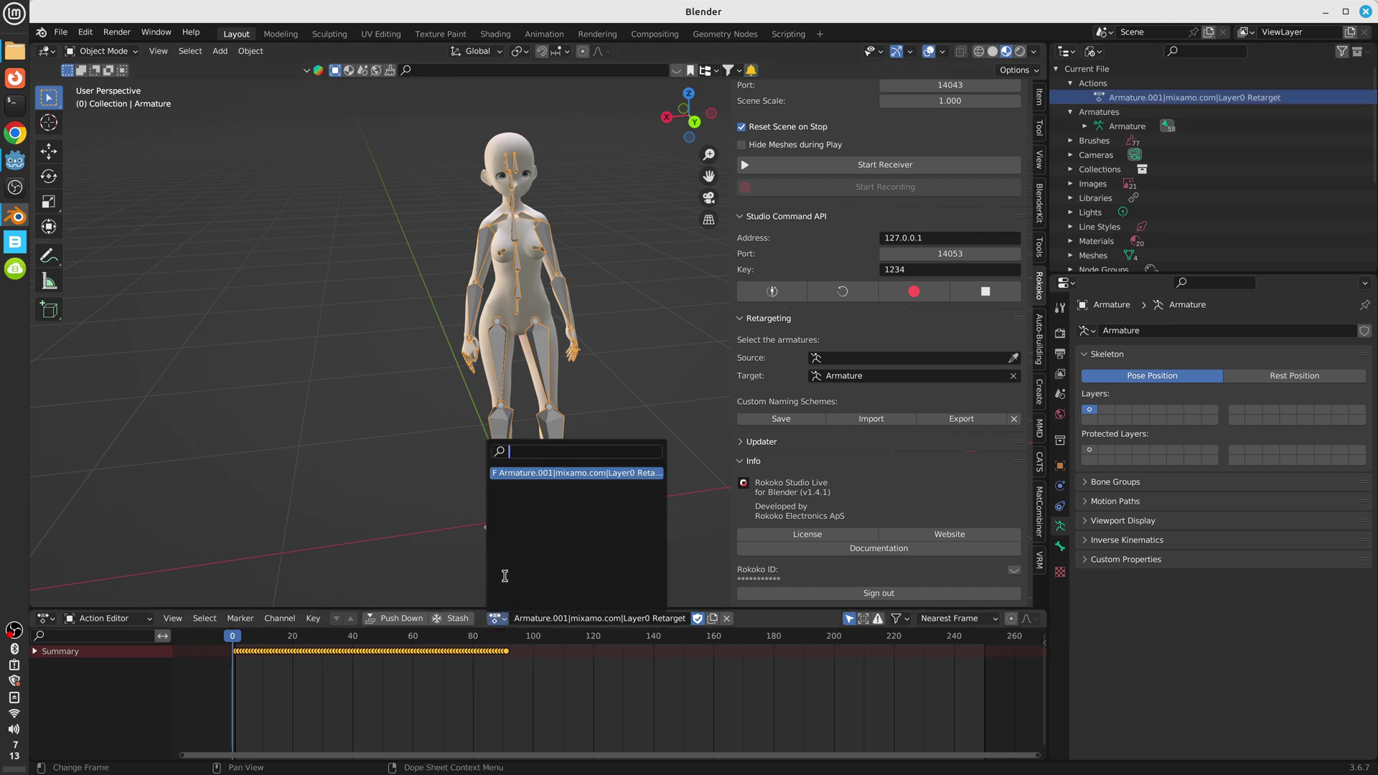
click(580, 618)
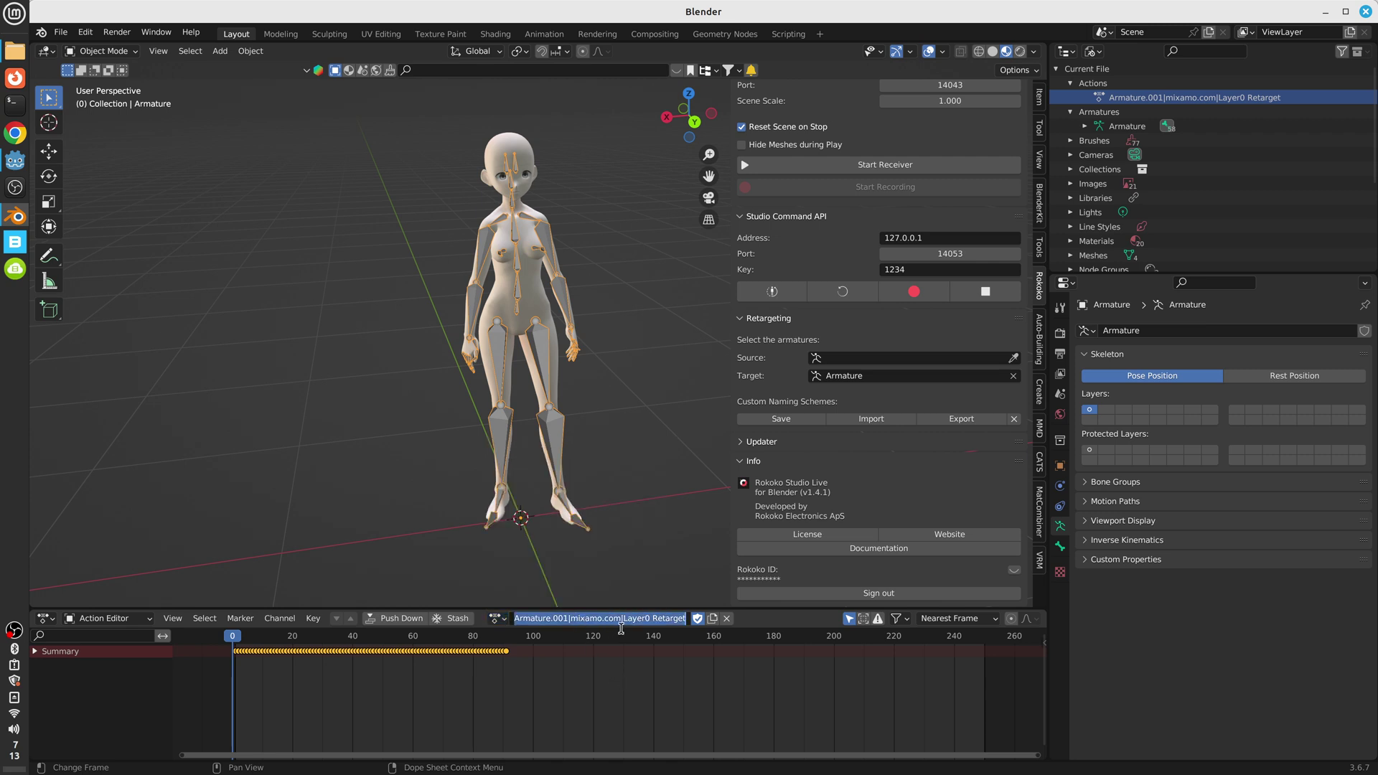
key(BackSpace)
text(Idle)
key(Return)
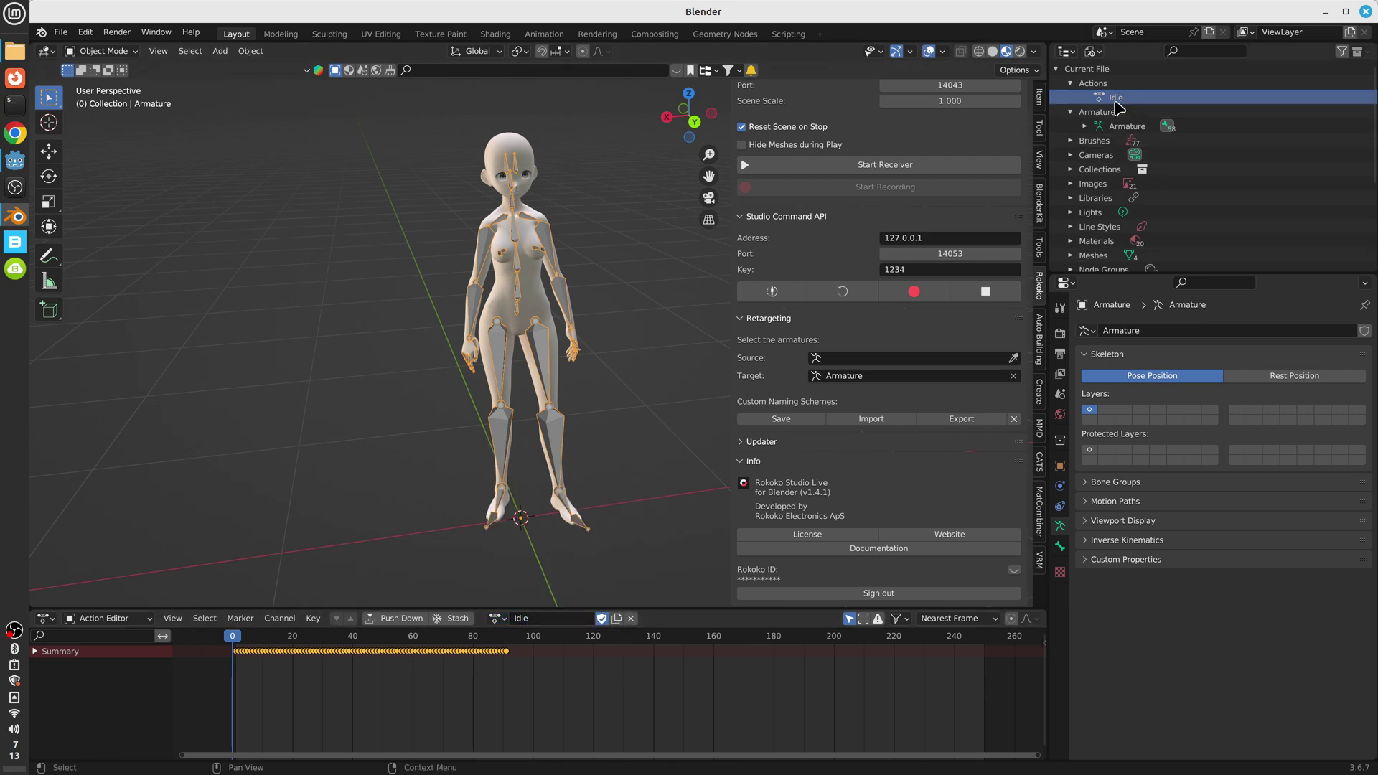
Set the outliner back to View Layer mode and deselect the armature in the viewport.
click(1093, 51)
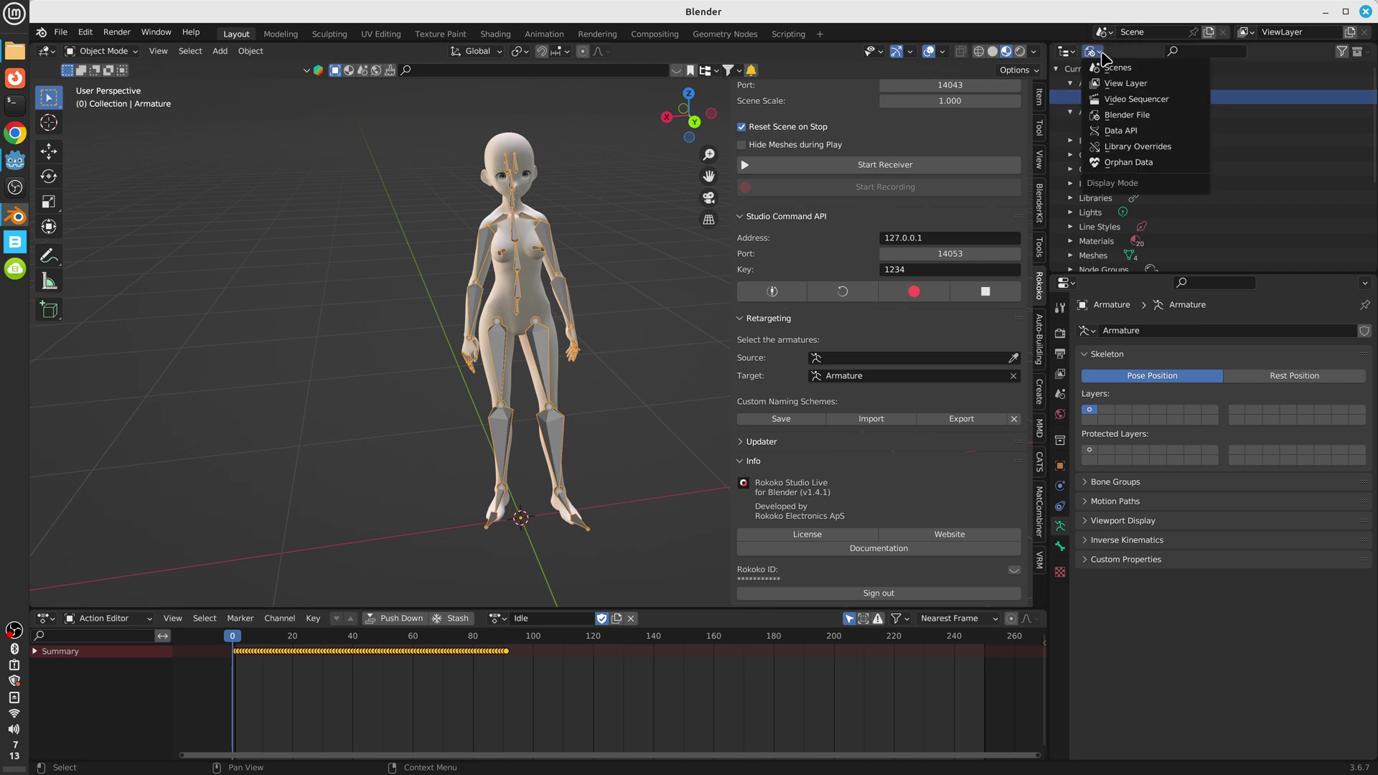
click(1198, 85)
click(617, 273)
middle_drag(617, 272, 628, 262)
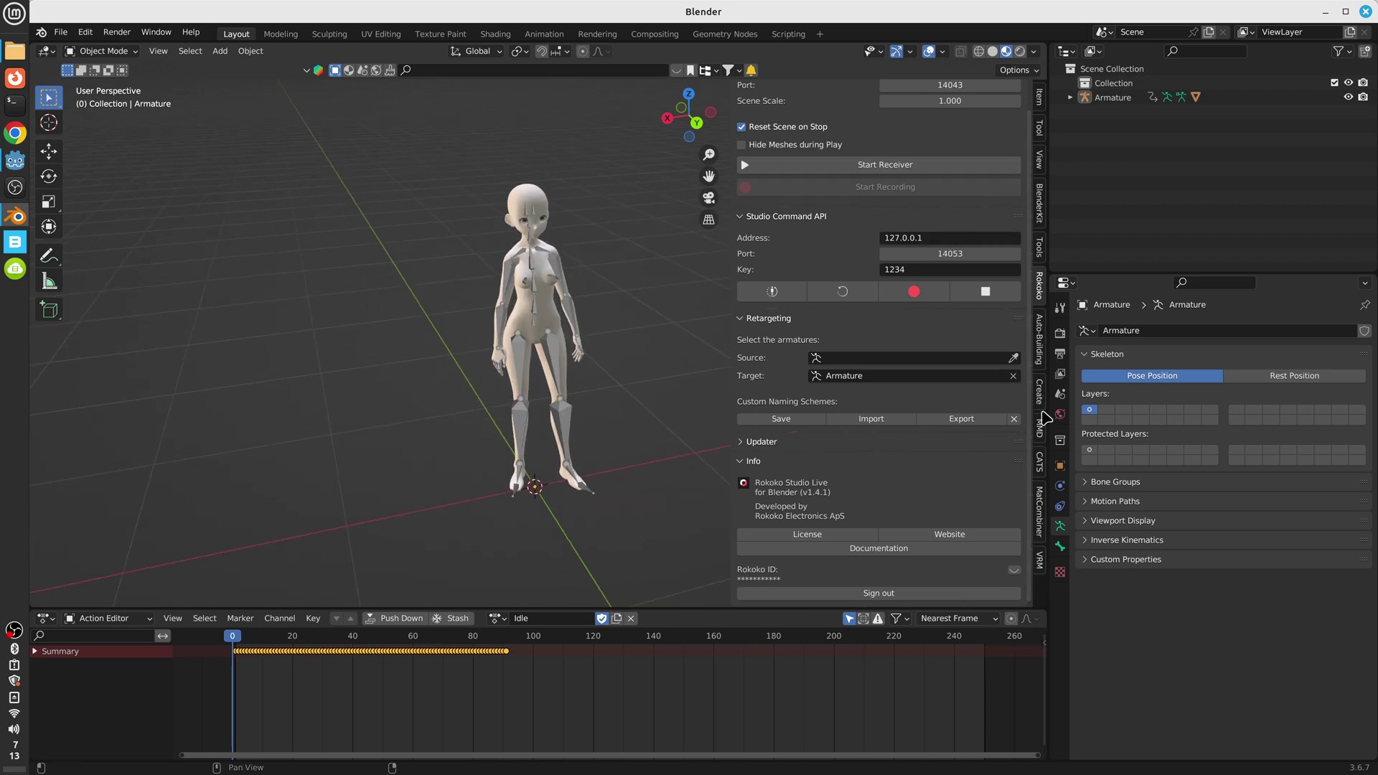
scroll(1046, 338, up, 1)
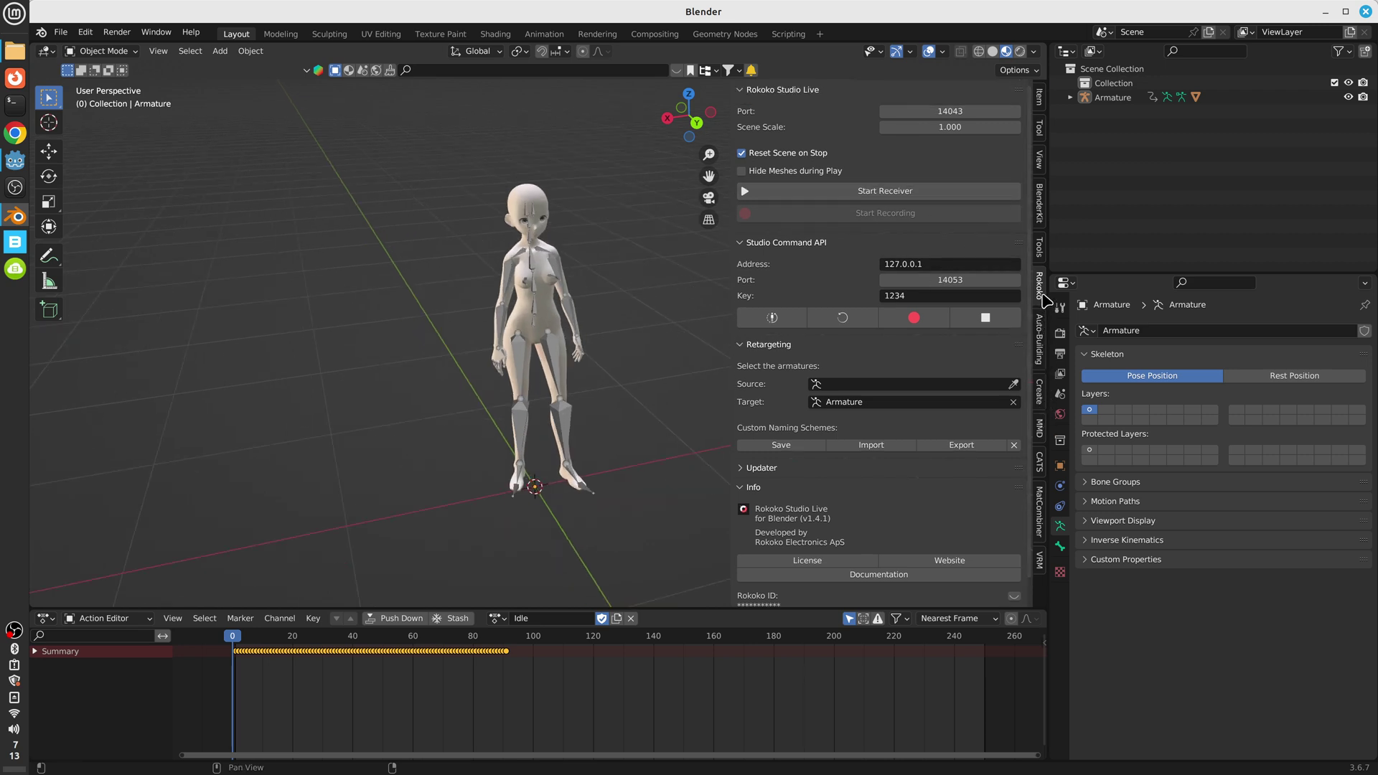
Check the transform values of the armature and the Body mesh, and play back the retargeted animation.
click(1039, 100)
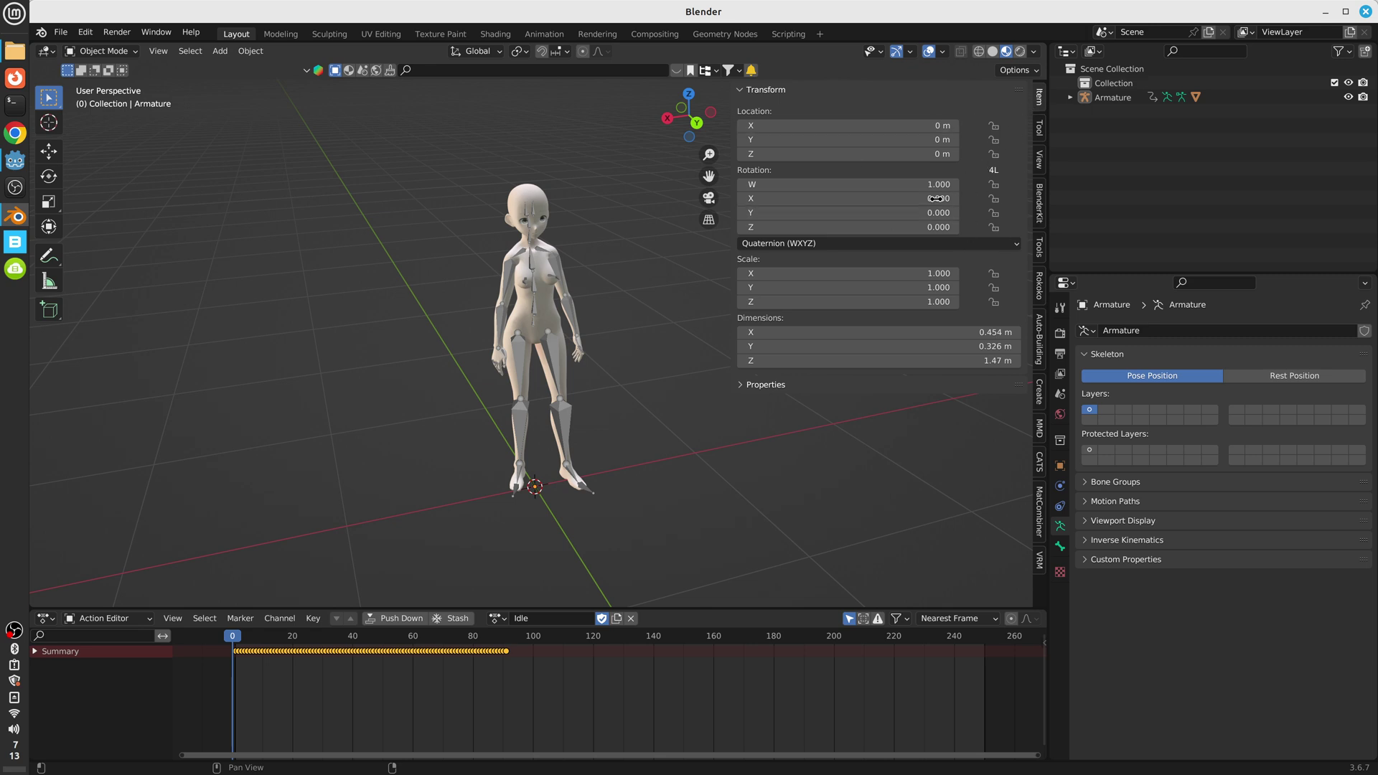
click(538, 202)
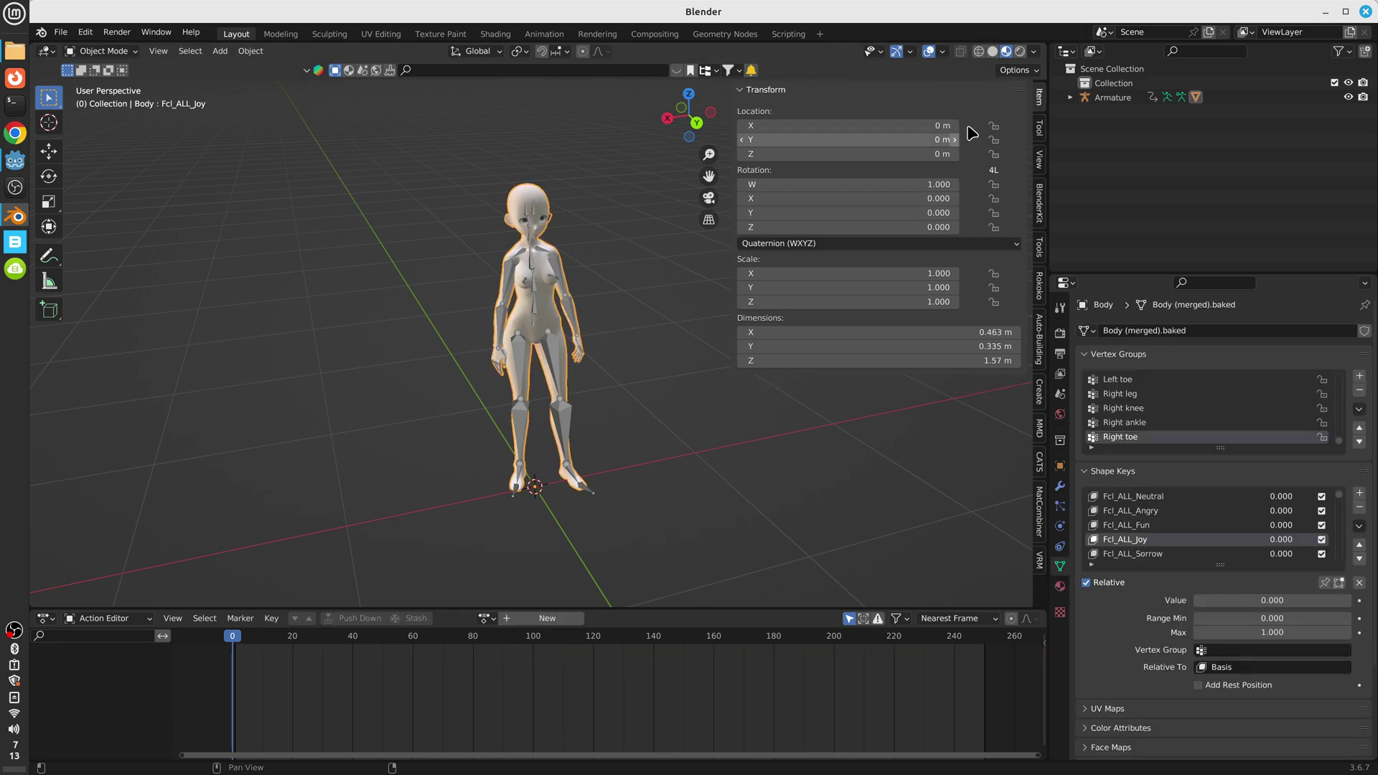
click(696, 470)
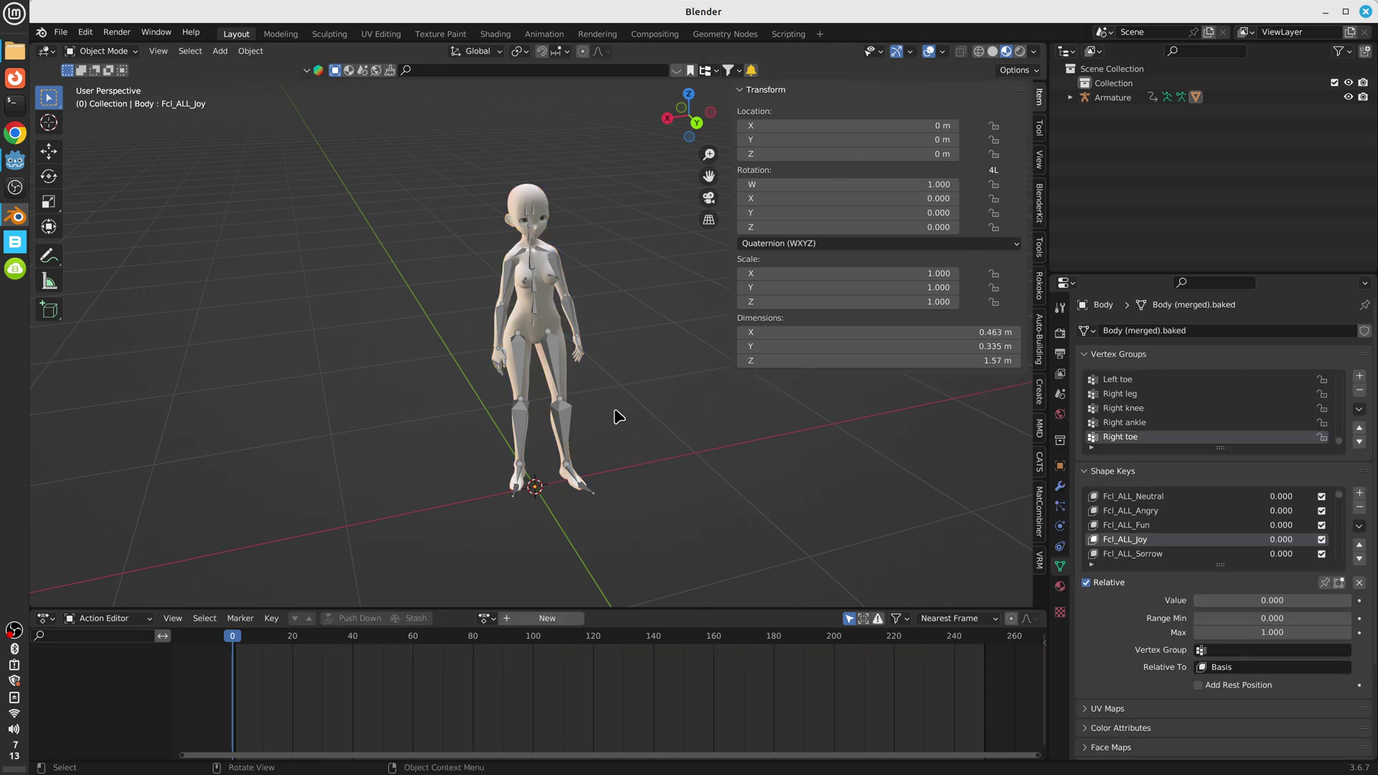
middle_drag(619, 417, 384, 225)
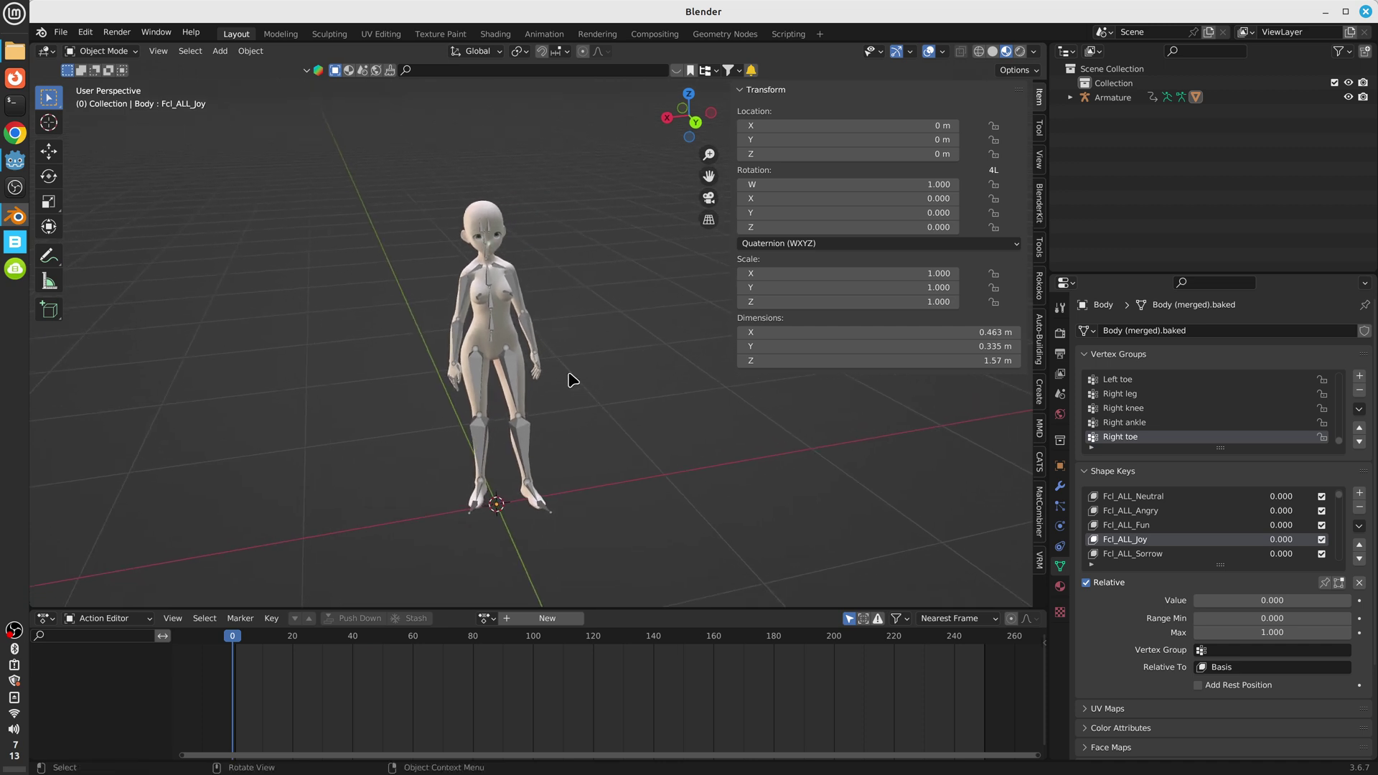
key(space)
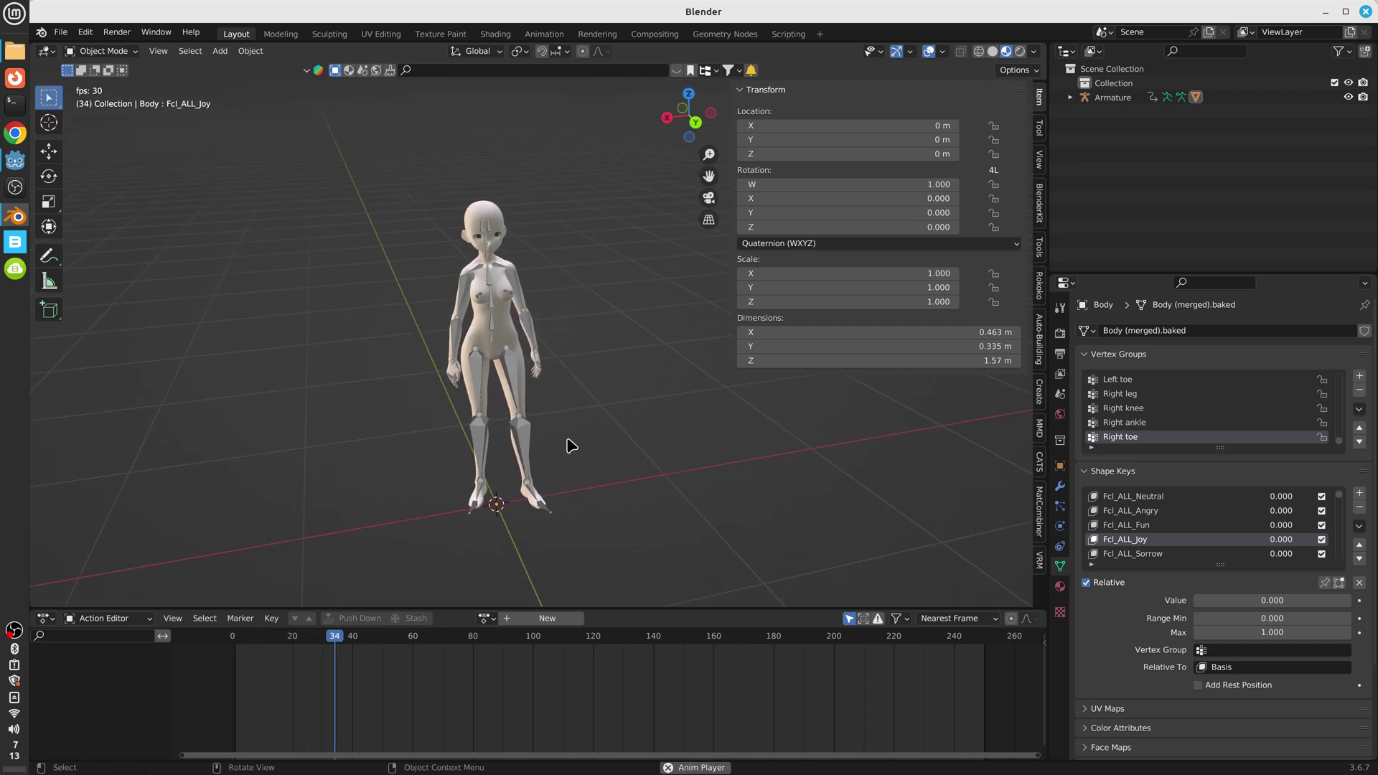
key(space)
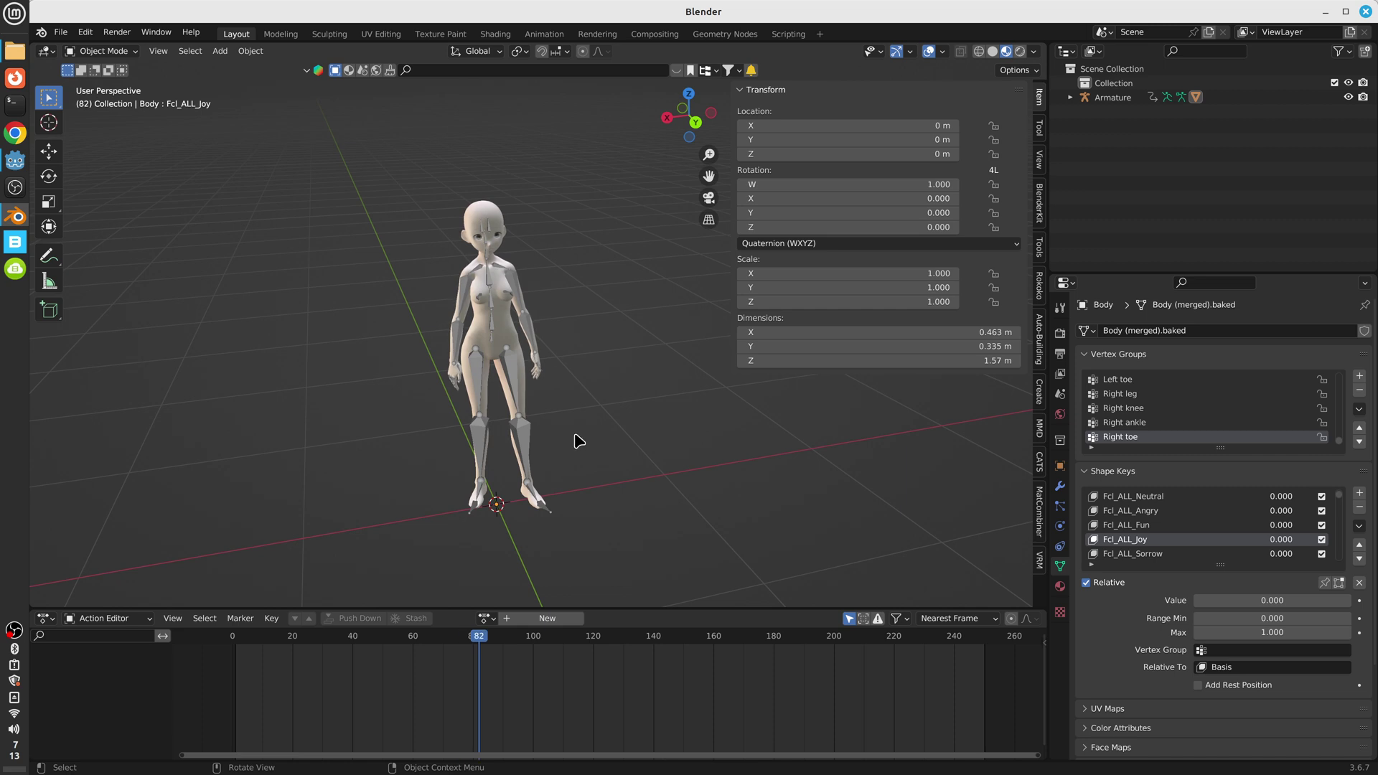
Export the character as glTF Binary to the ForRecording folder with the file name BasewithBodyBlends.glb.
click(60, 32)
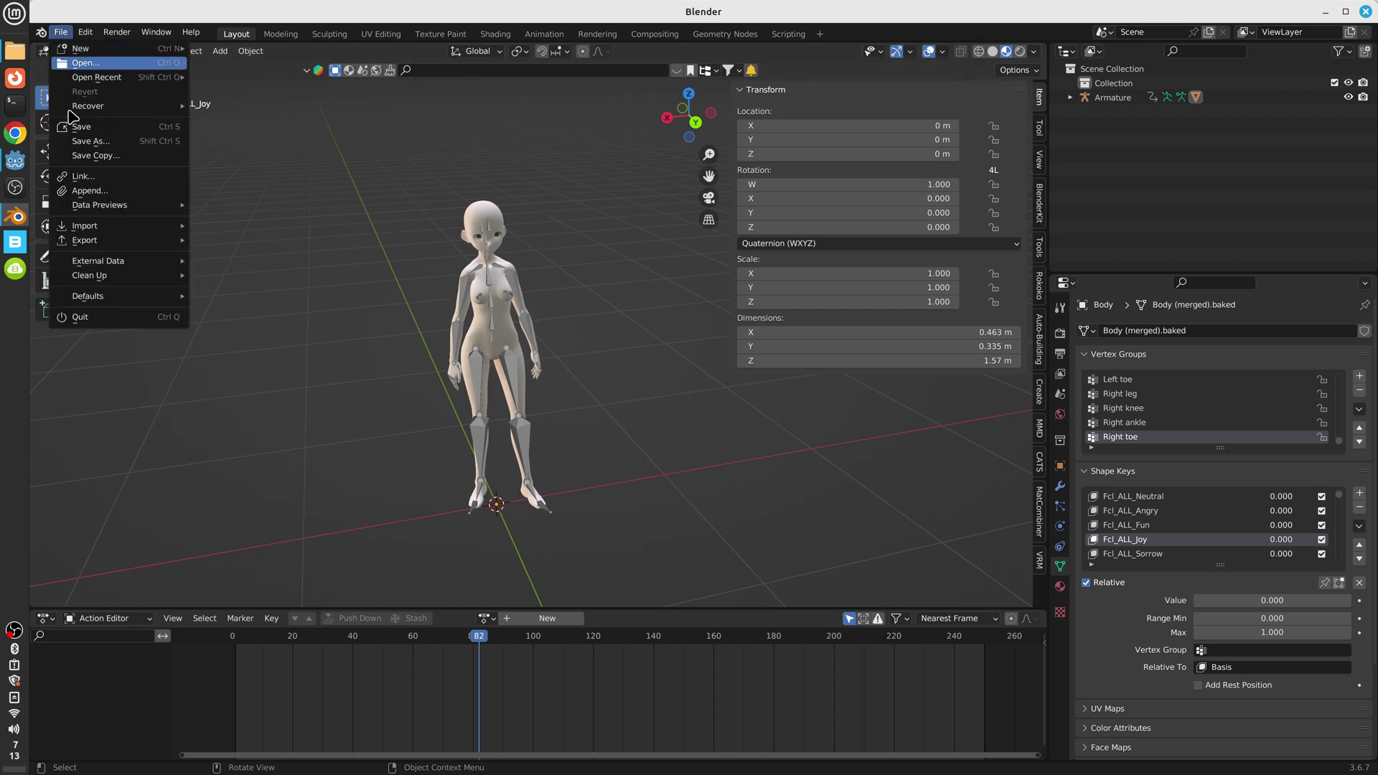
mouse_move(98, 244)
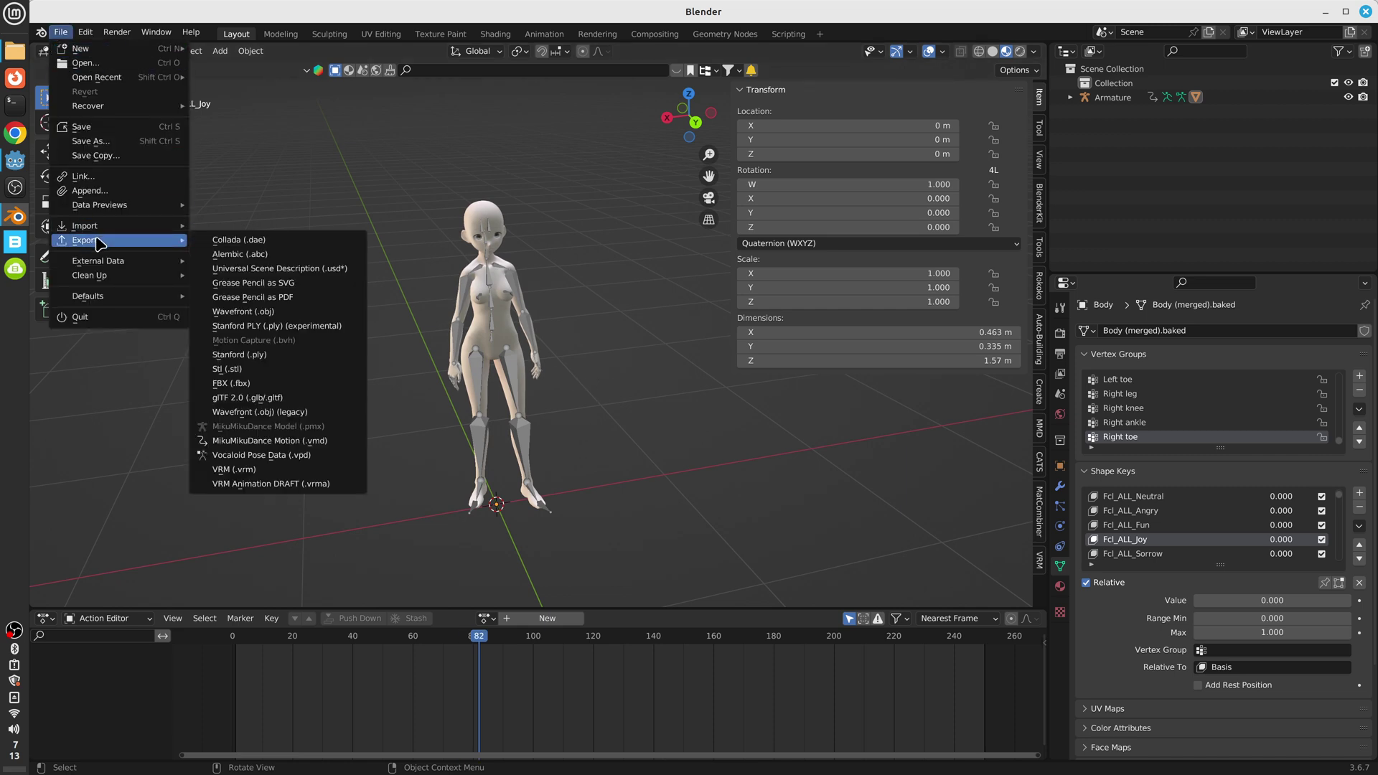
click(262, 399)
click(379, 508)
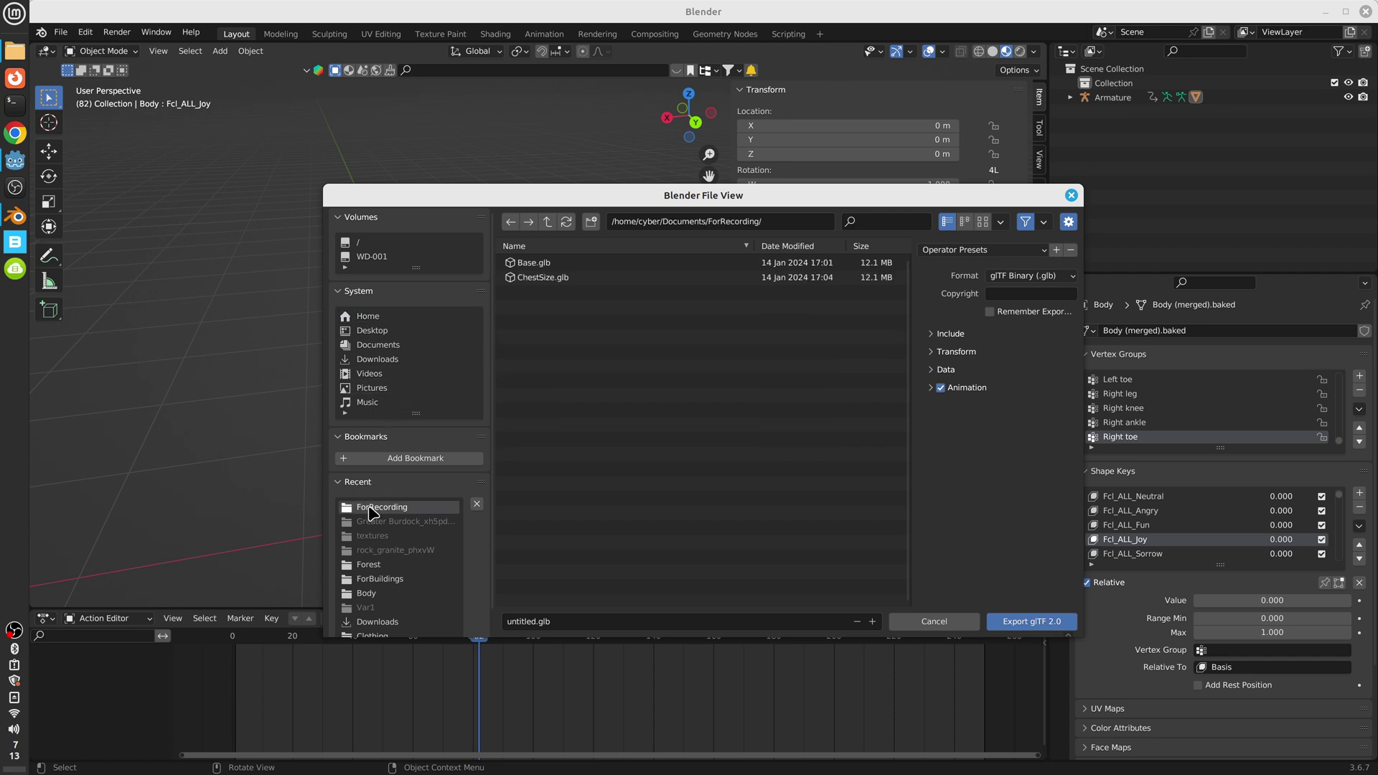
click(577, 623)
text(BasewithBodyBlends)
click(1010, 621)
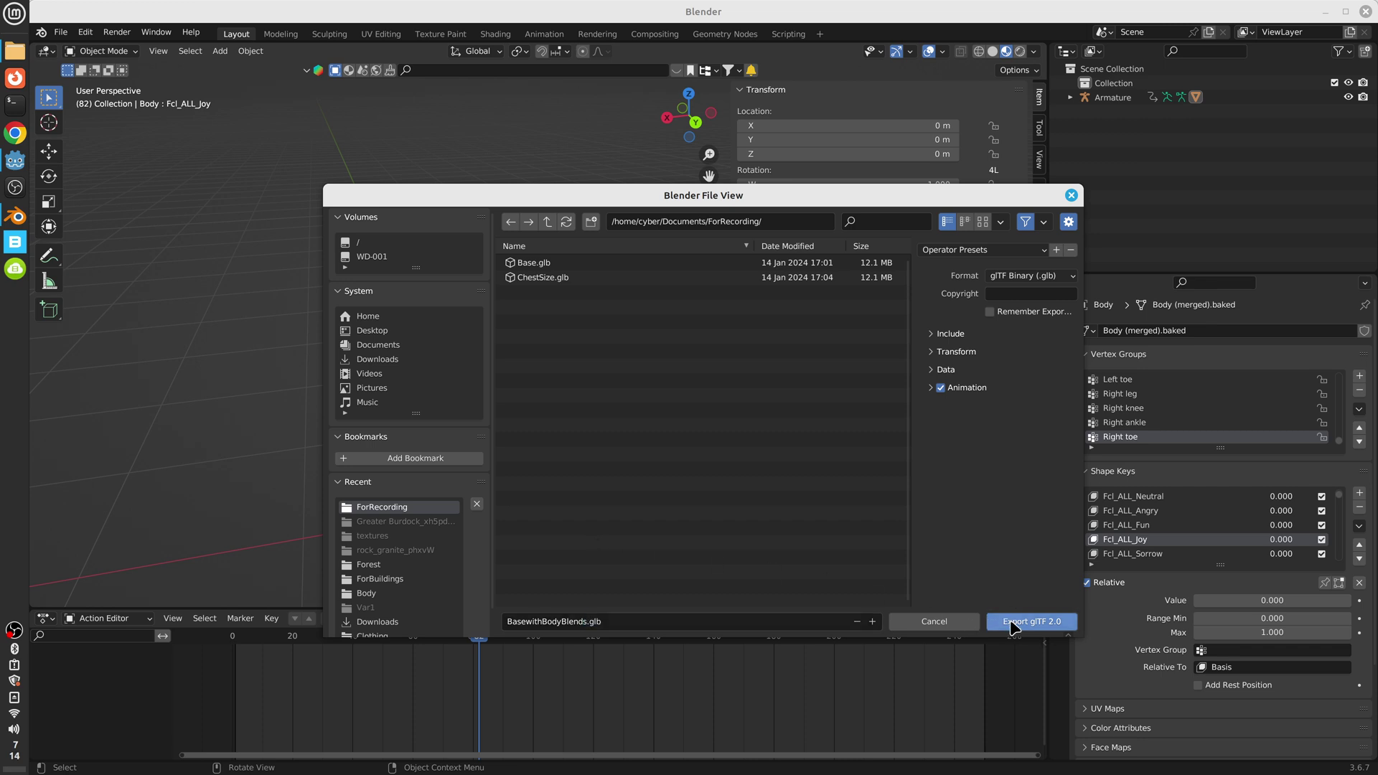
click(1010, 621)
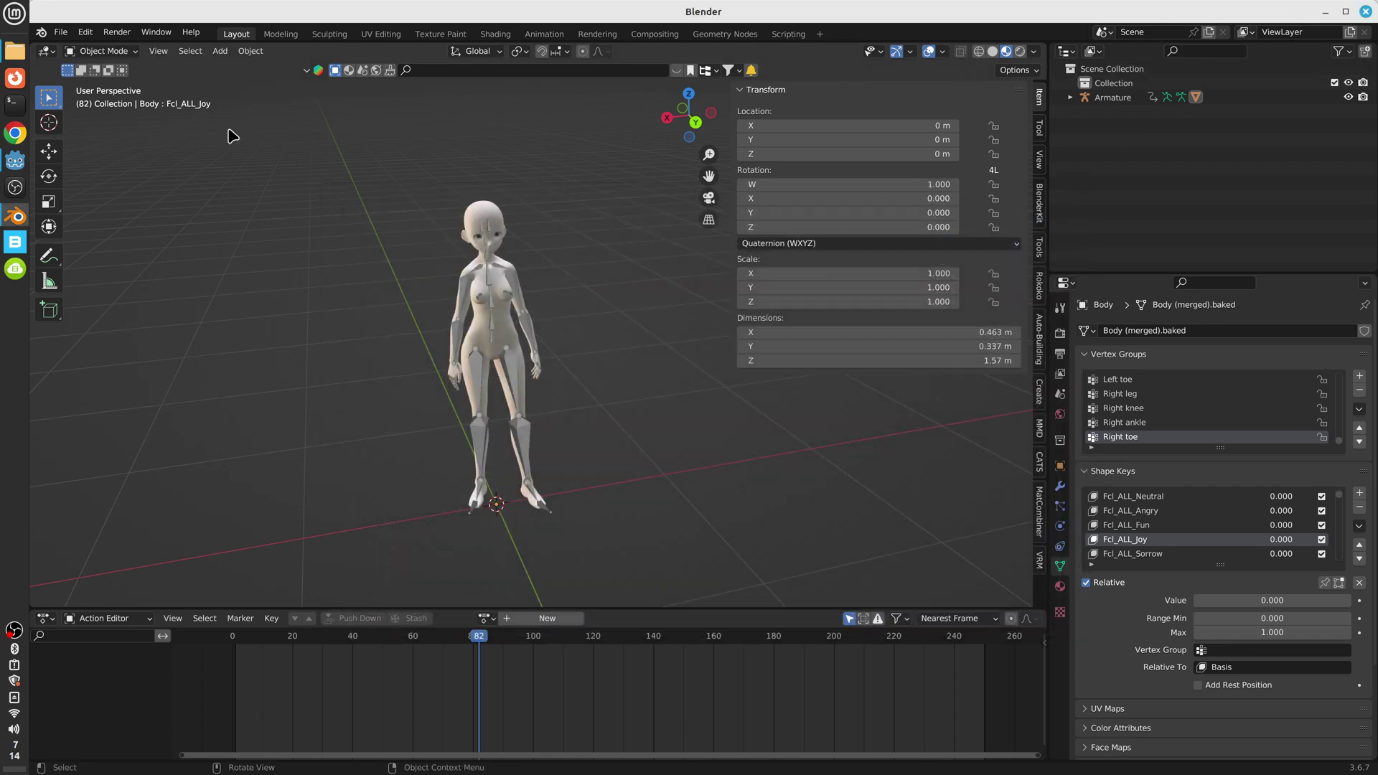
Switch to Godot and import BasewithBodyBlends.glb from the ForRecording folder into the project's VroidFemale folder.
click(18, 162)
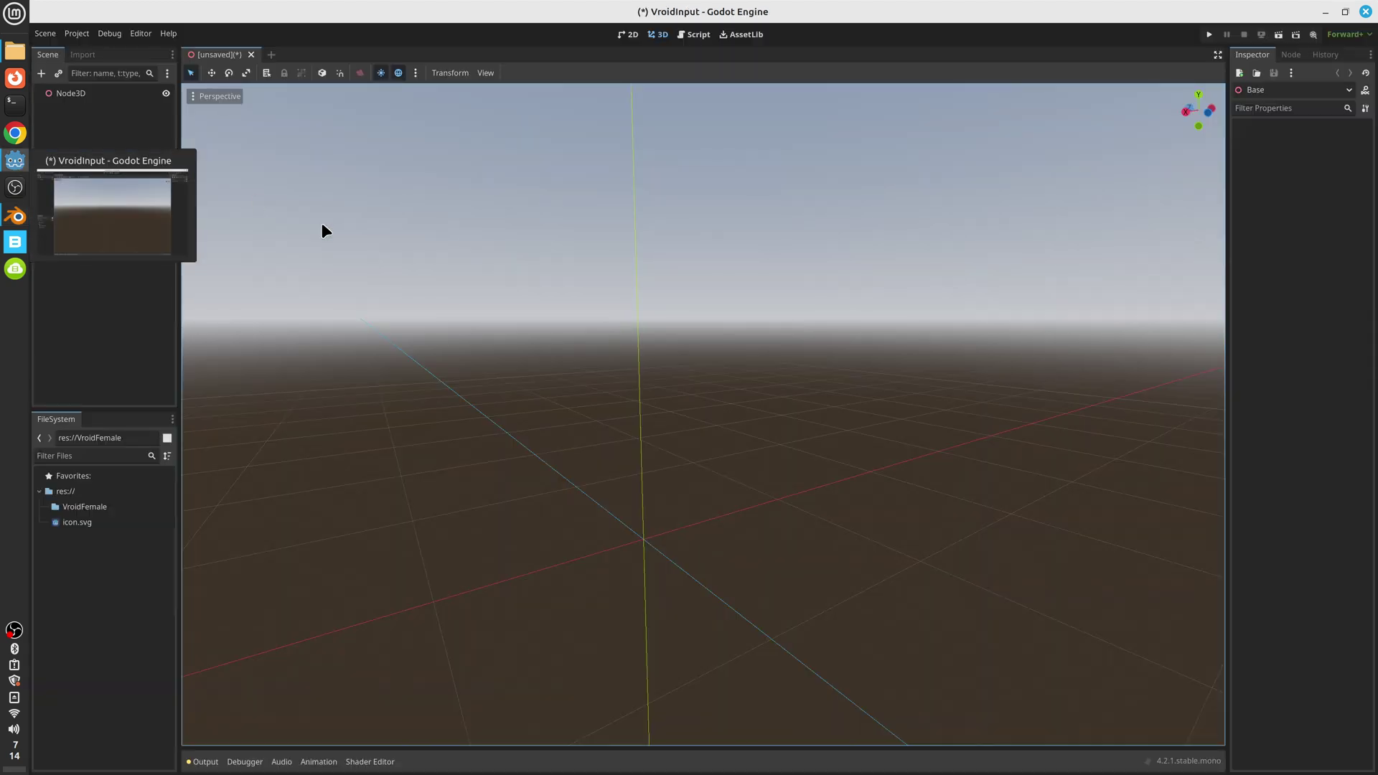
click(14, 51)
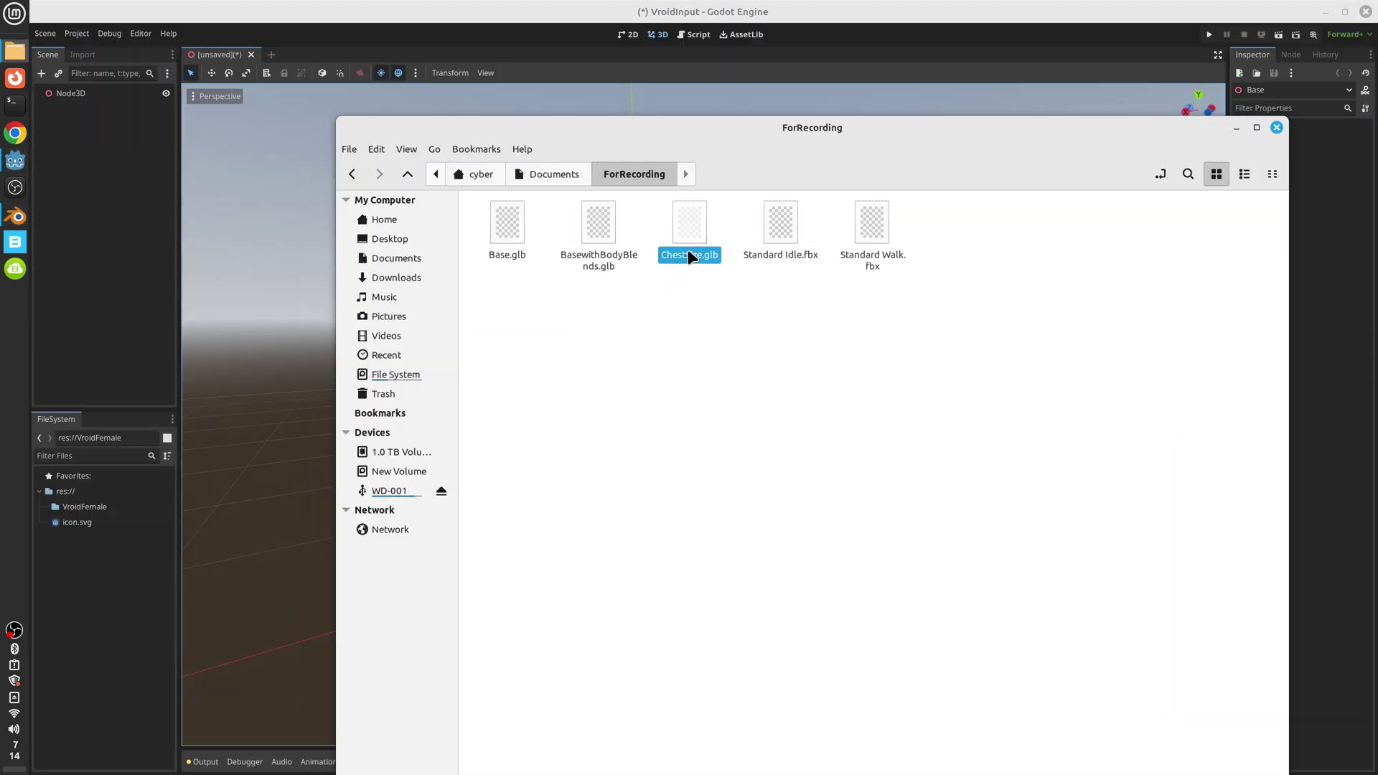
drag(705, 137, 707, 93)
click(504, 189)
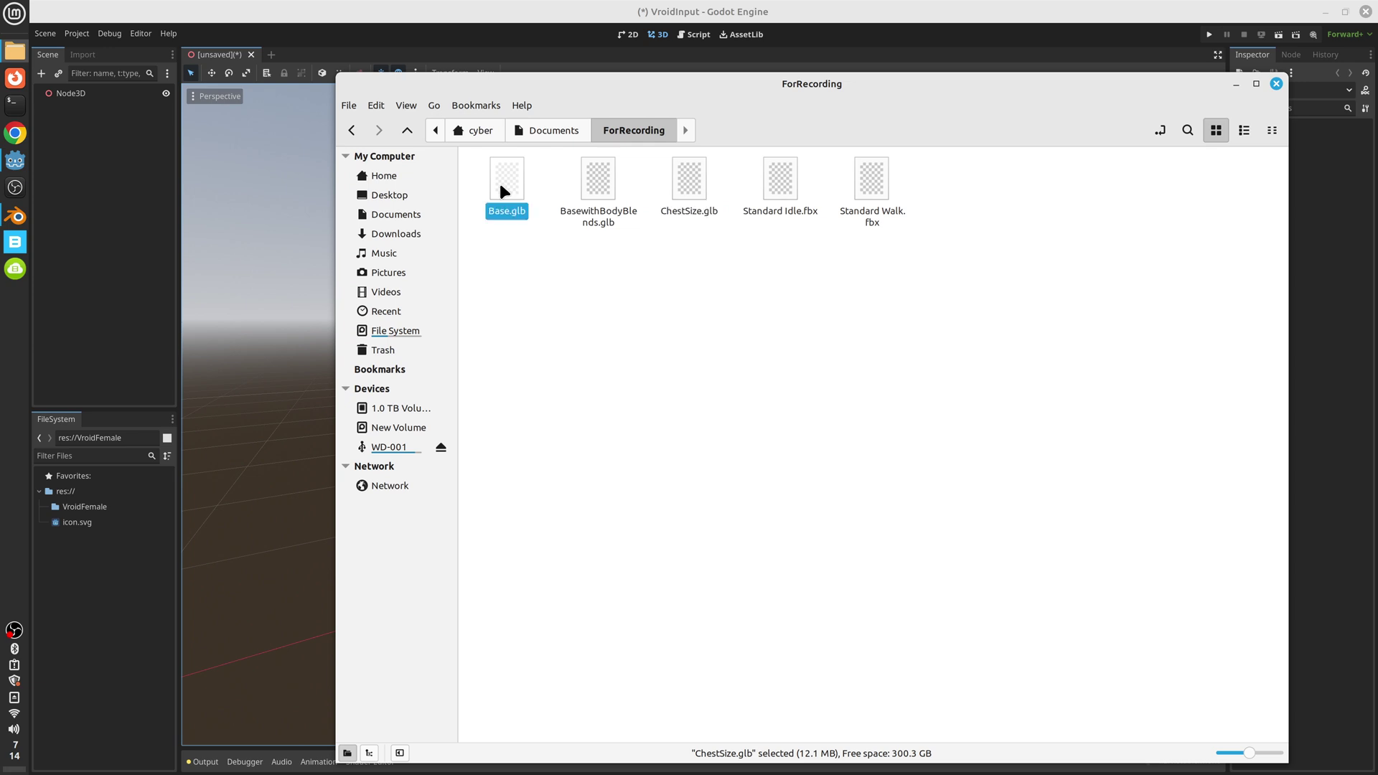
click(600, 188)
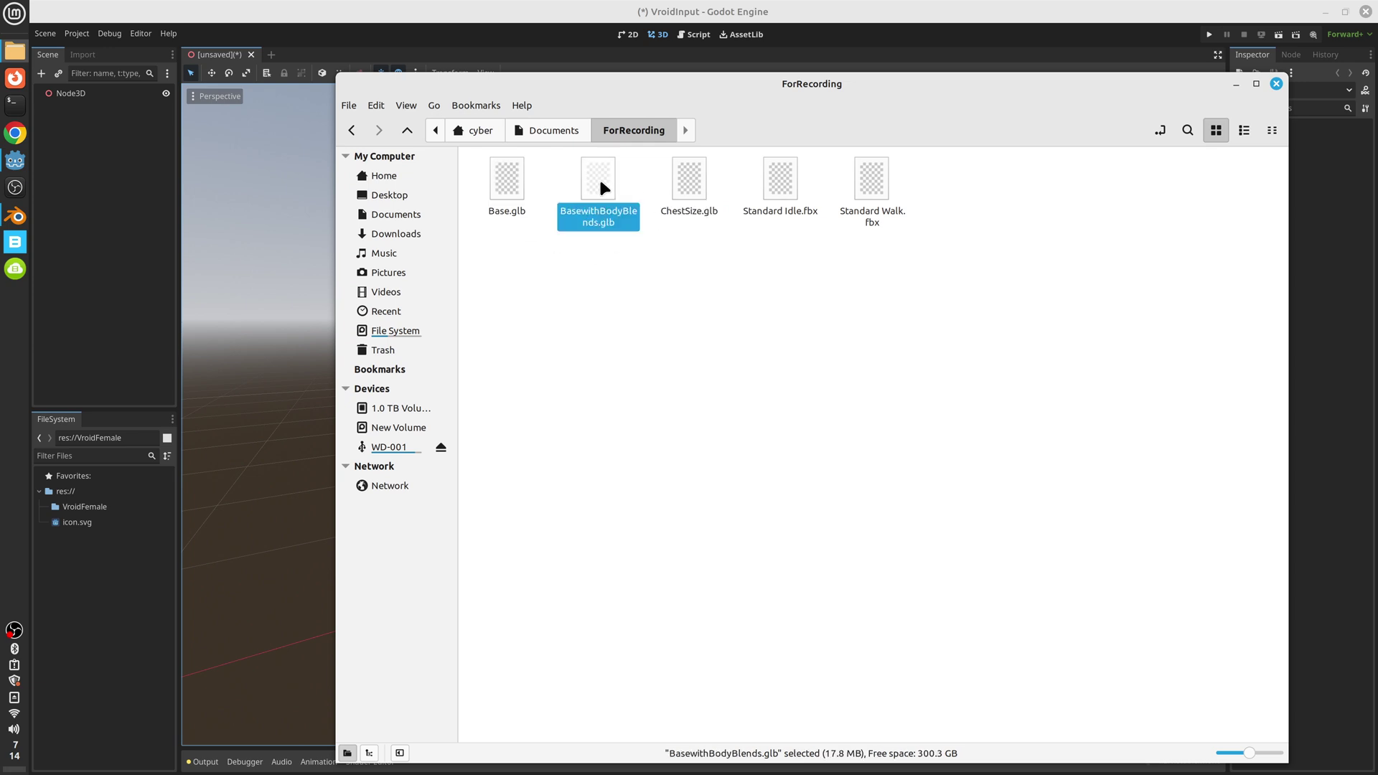
drag(714, 83, 876, 78)
drag(759, 176, 84, 507)
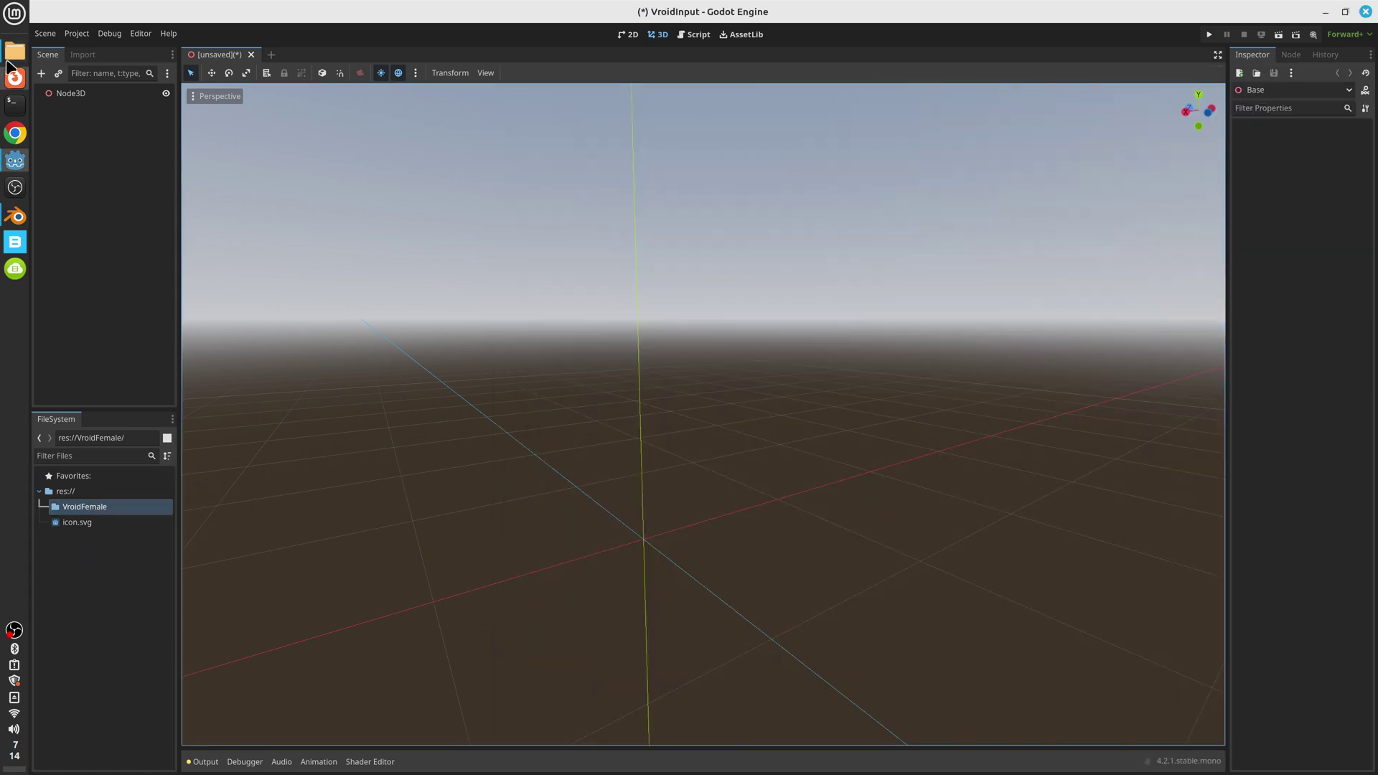
click(14, 50)
drag(760, 176, 95, 507)
drag(1282, 85, 1082, 149)
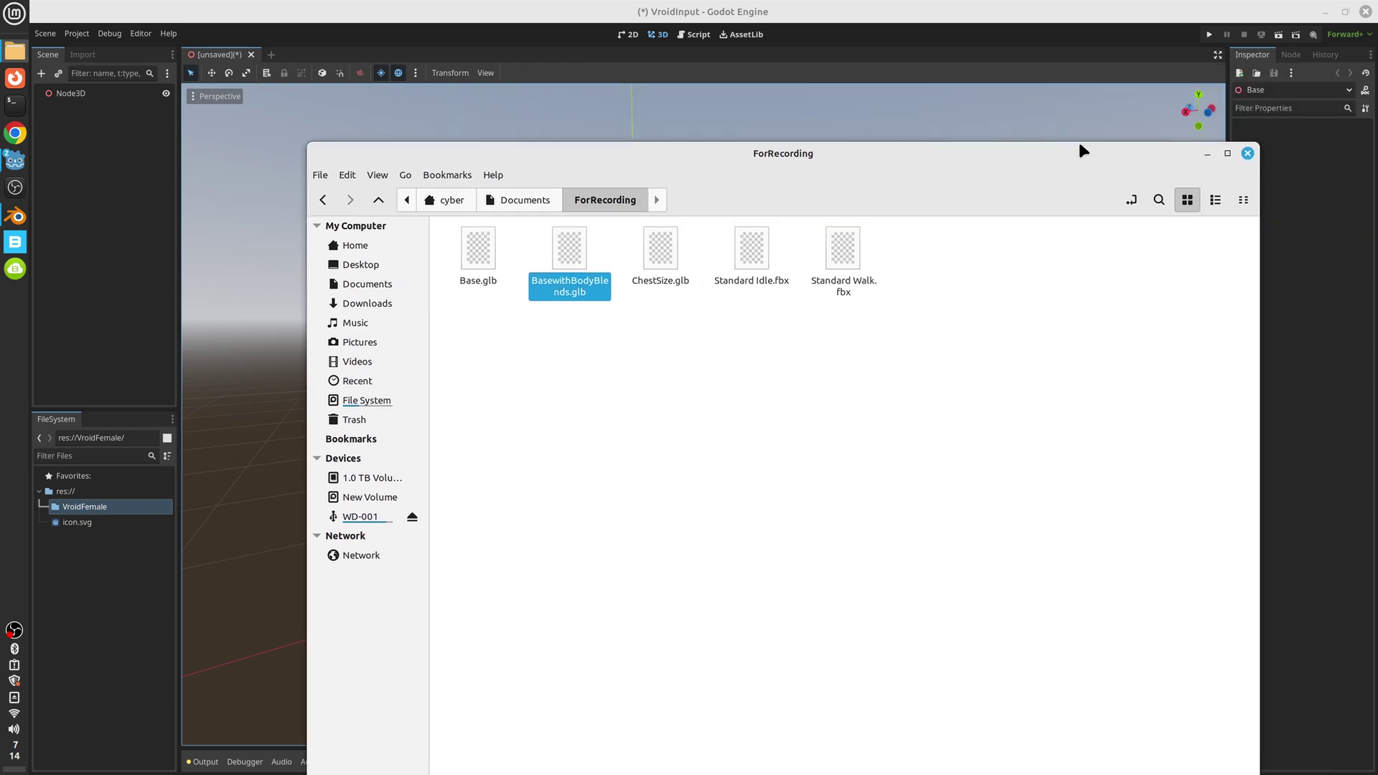
click(1207, 153)
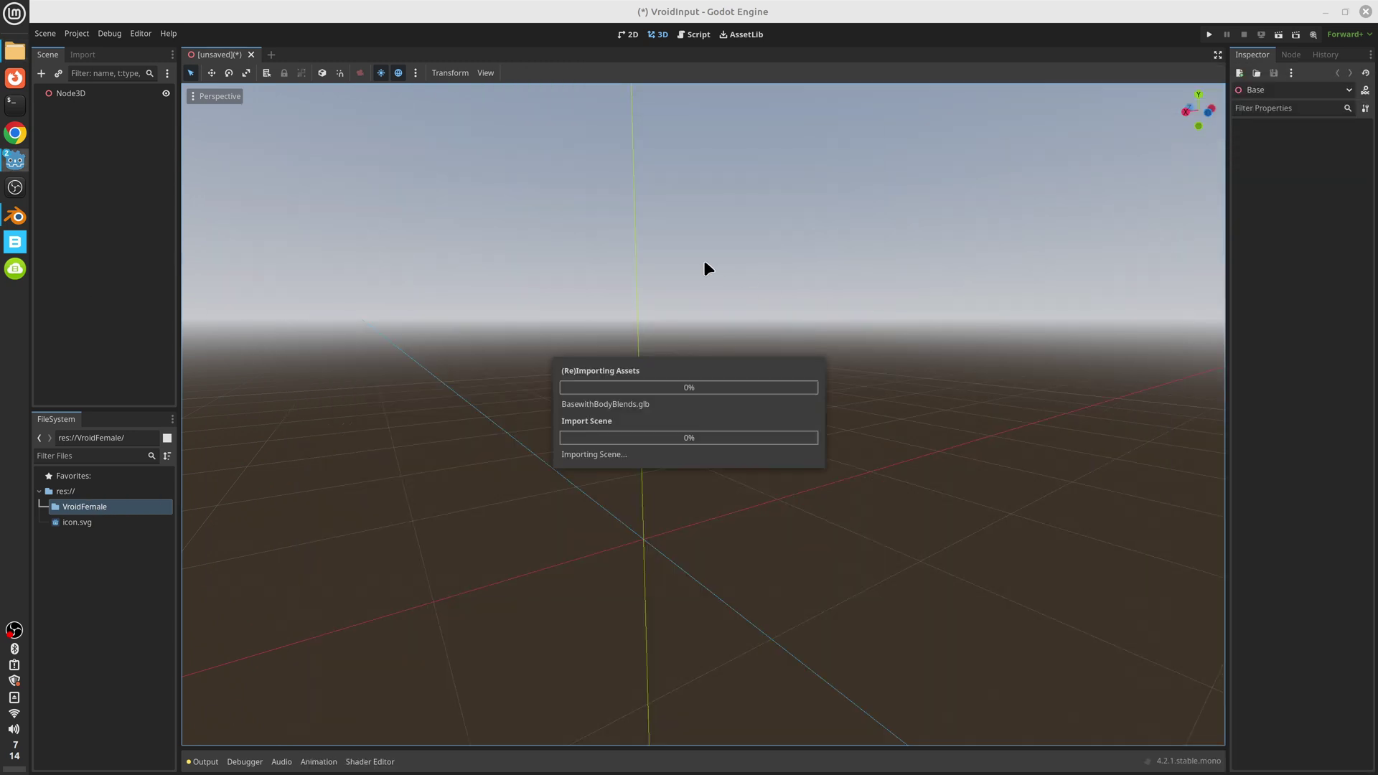
Expand the VroidFemale folder, instance BasewithBodyBlends.glb under Node3D, and inspect the model from several angles.
click(45, 507)
click(110, 524)
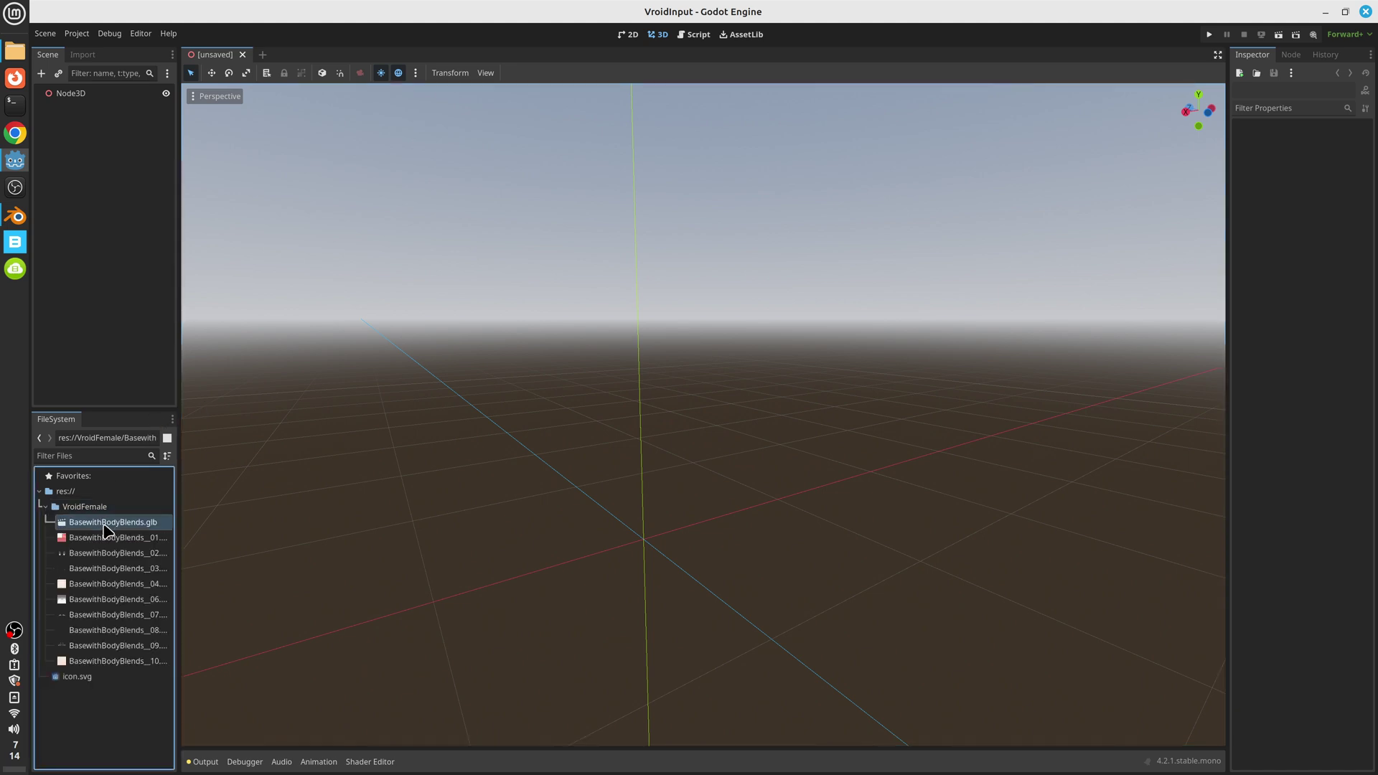
drag(104, 524, 76, 95)
scroll(655, 397, up, 3)
middle_drag(738, 347, 517, 462)
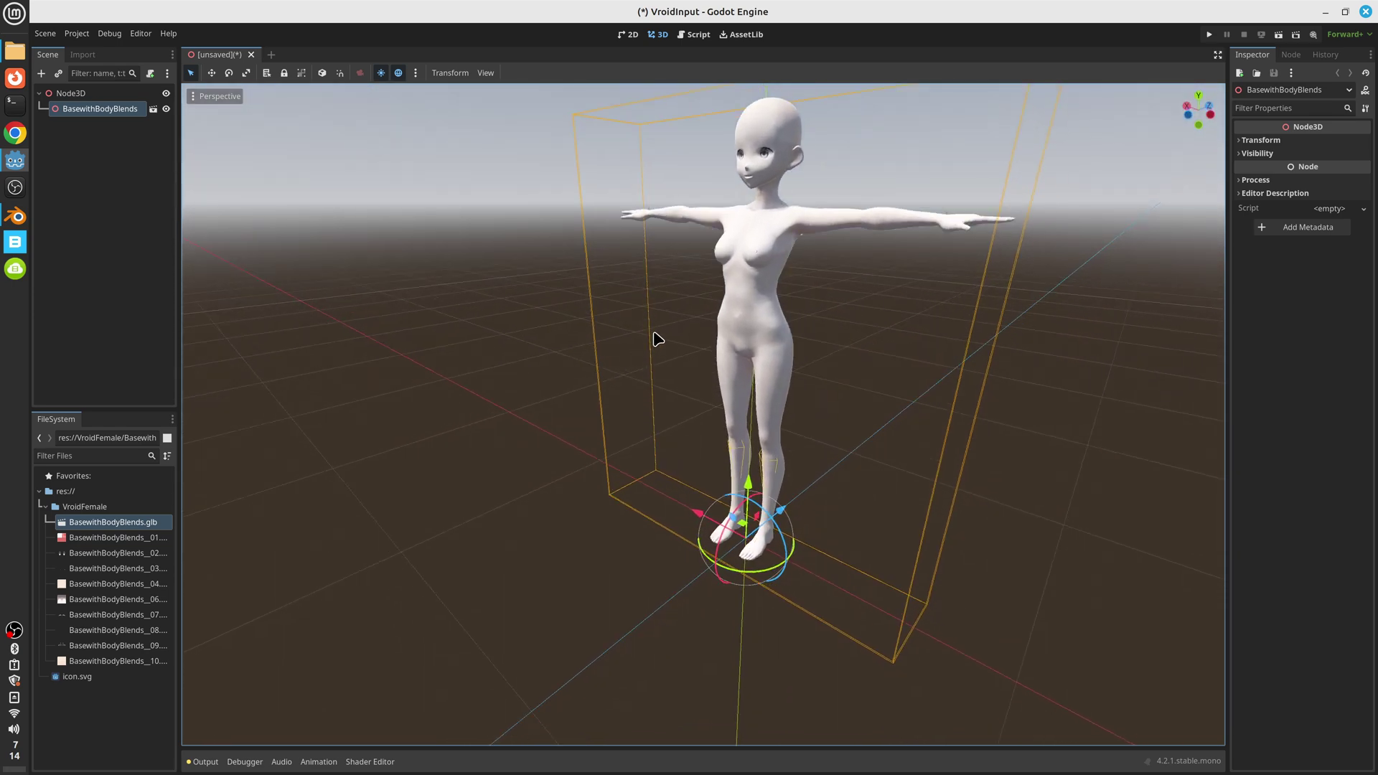
scroll(655, 338, up, 3)
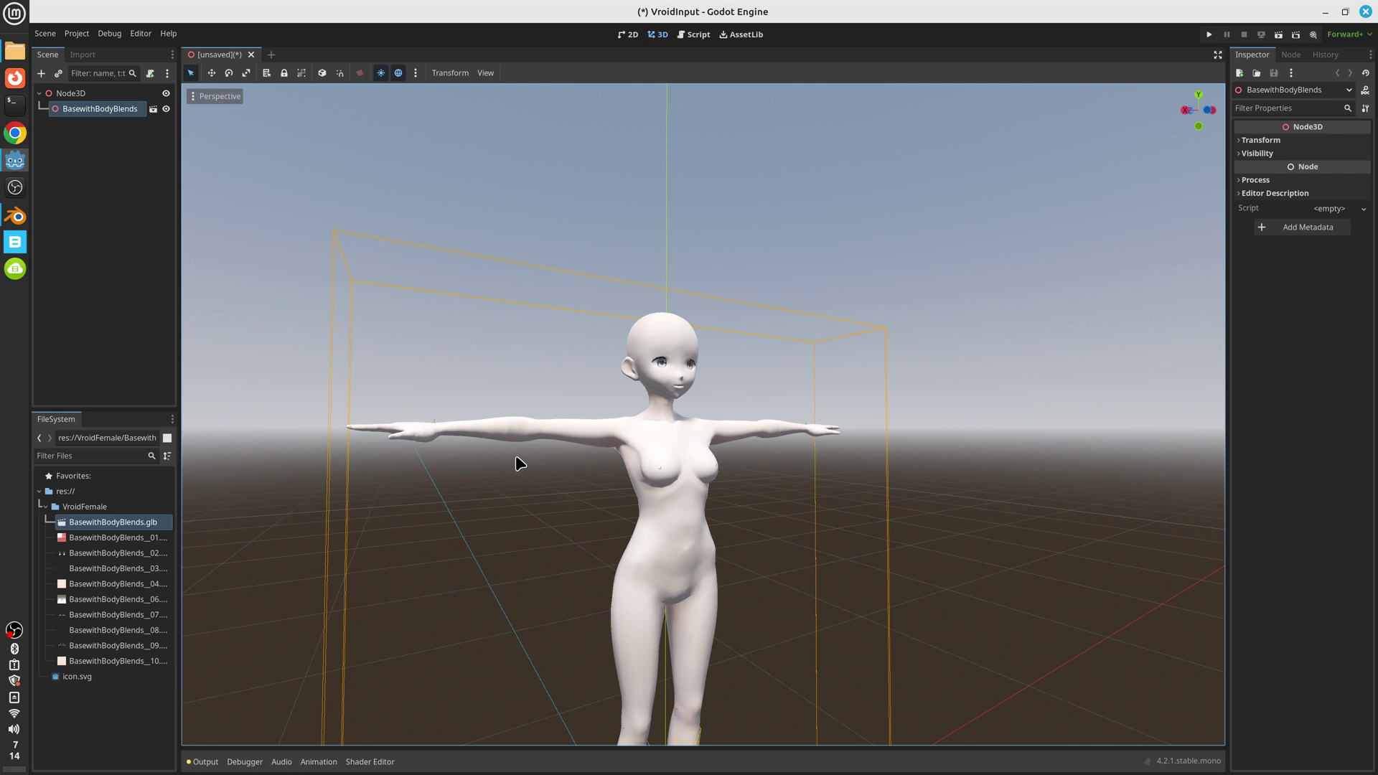
Create a new inherited scene from BasewithBodyBlends.glb and select its root node.
right_click(106, 527)
click(149, 516)
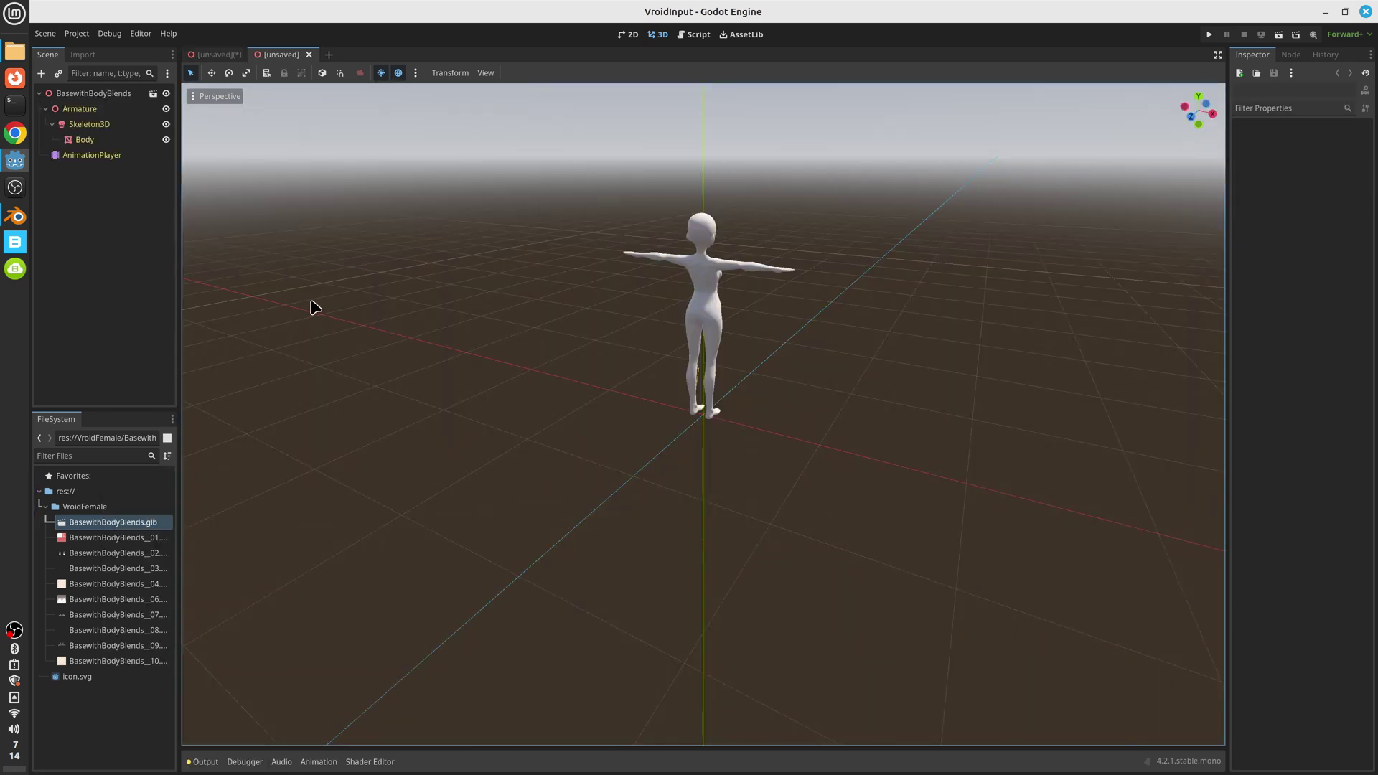
click(89, 95)
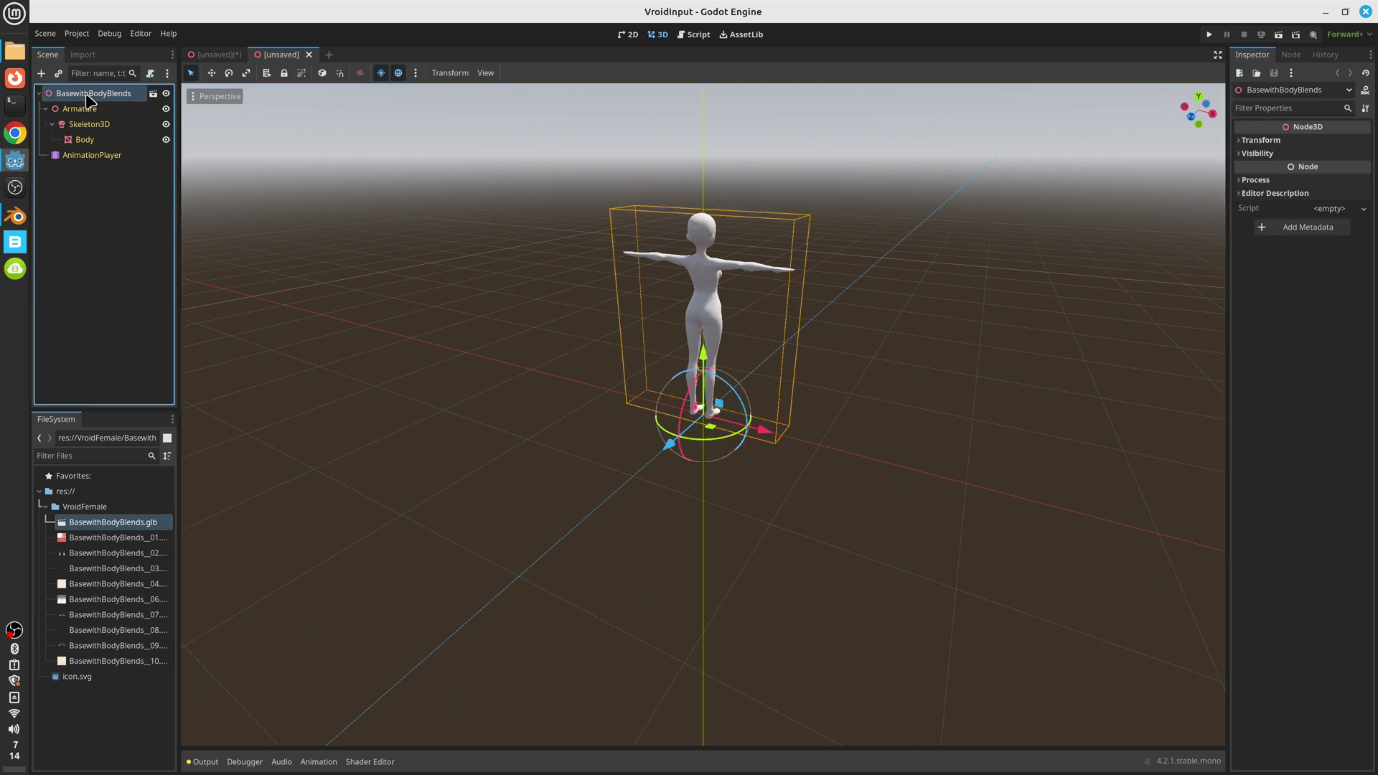
Preview the Idle animation on the inherited scene's AnimationPlayer.
click(87, 156)
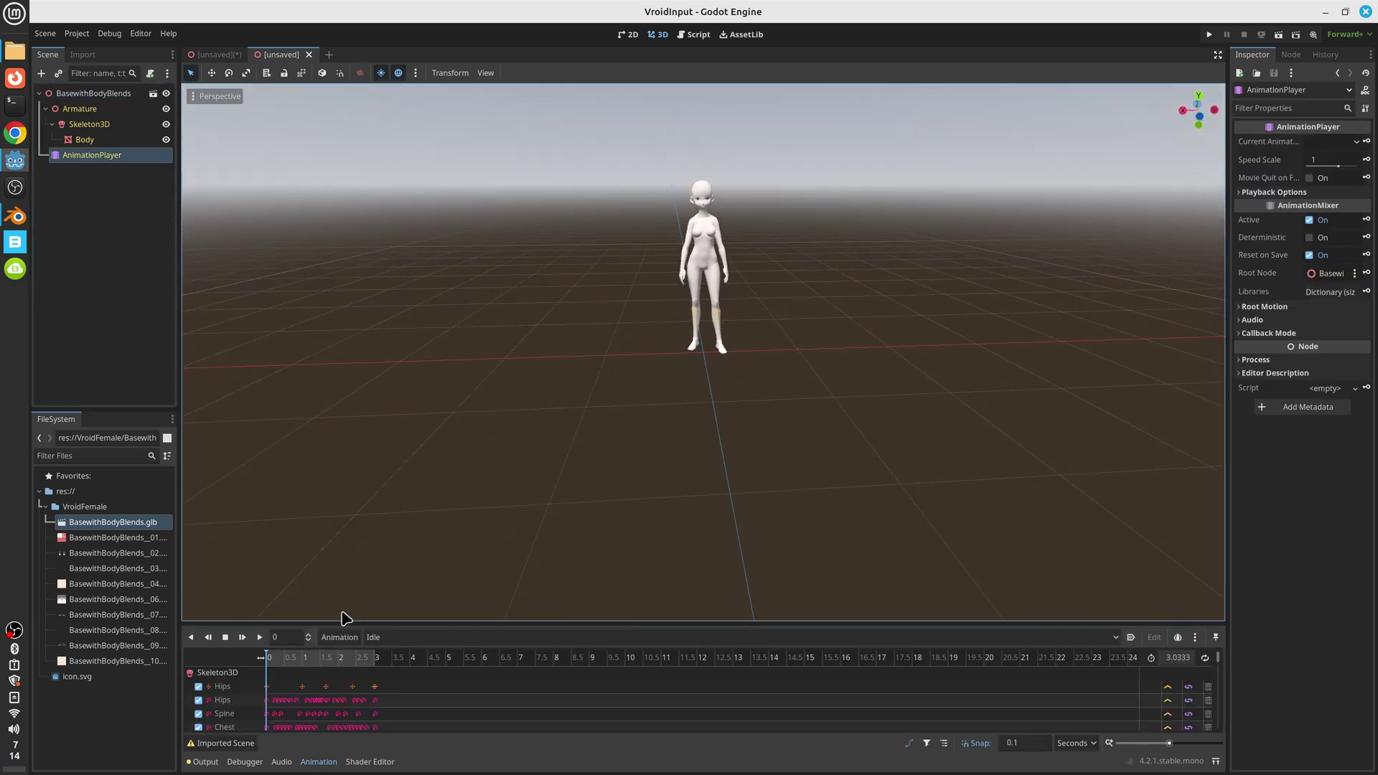
click(260, 637)
click(308, 635)
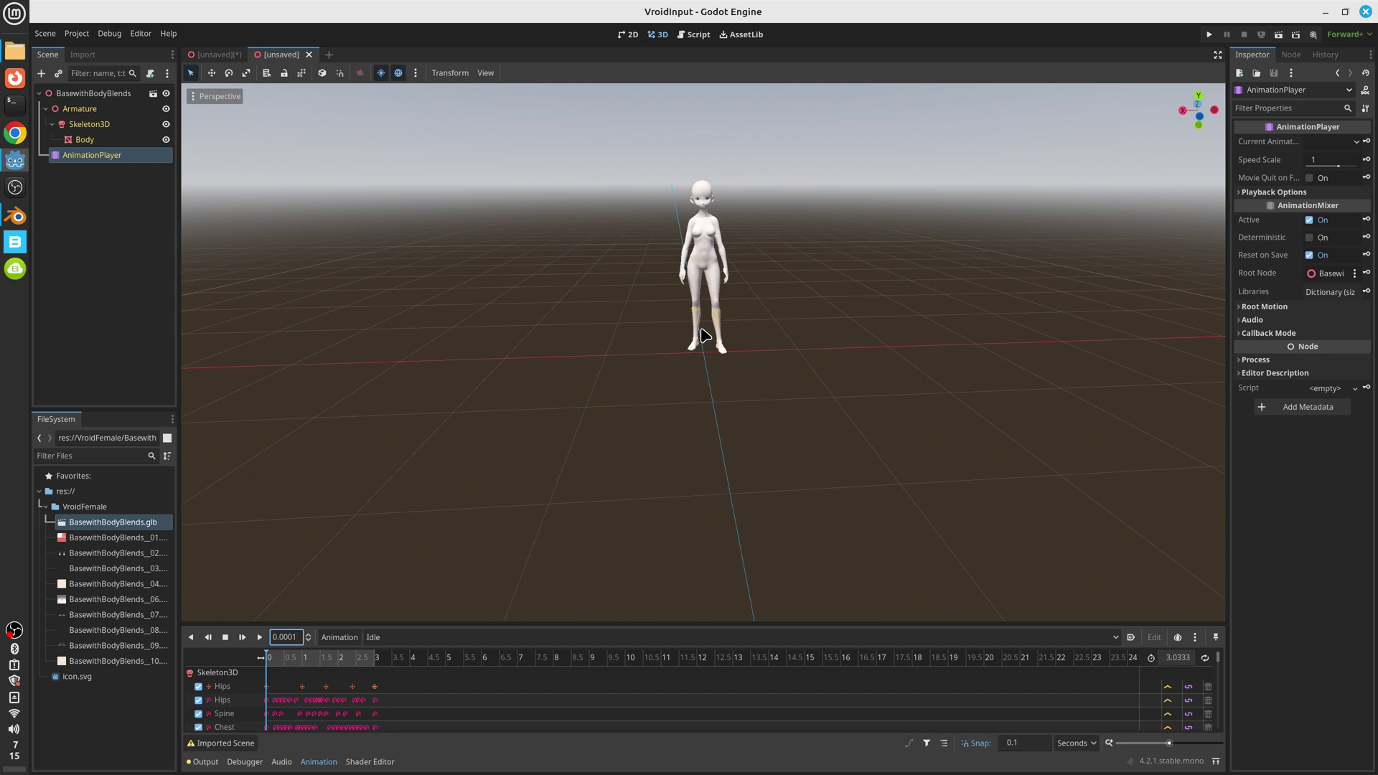
Save the inherited scene in the VroidFemale folder as basewith_body_blends.tscn.
click(85, 94)
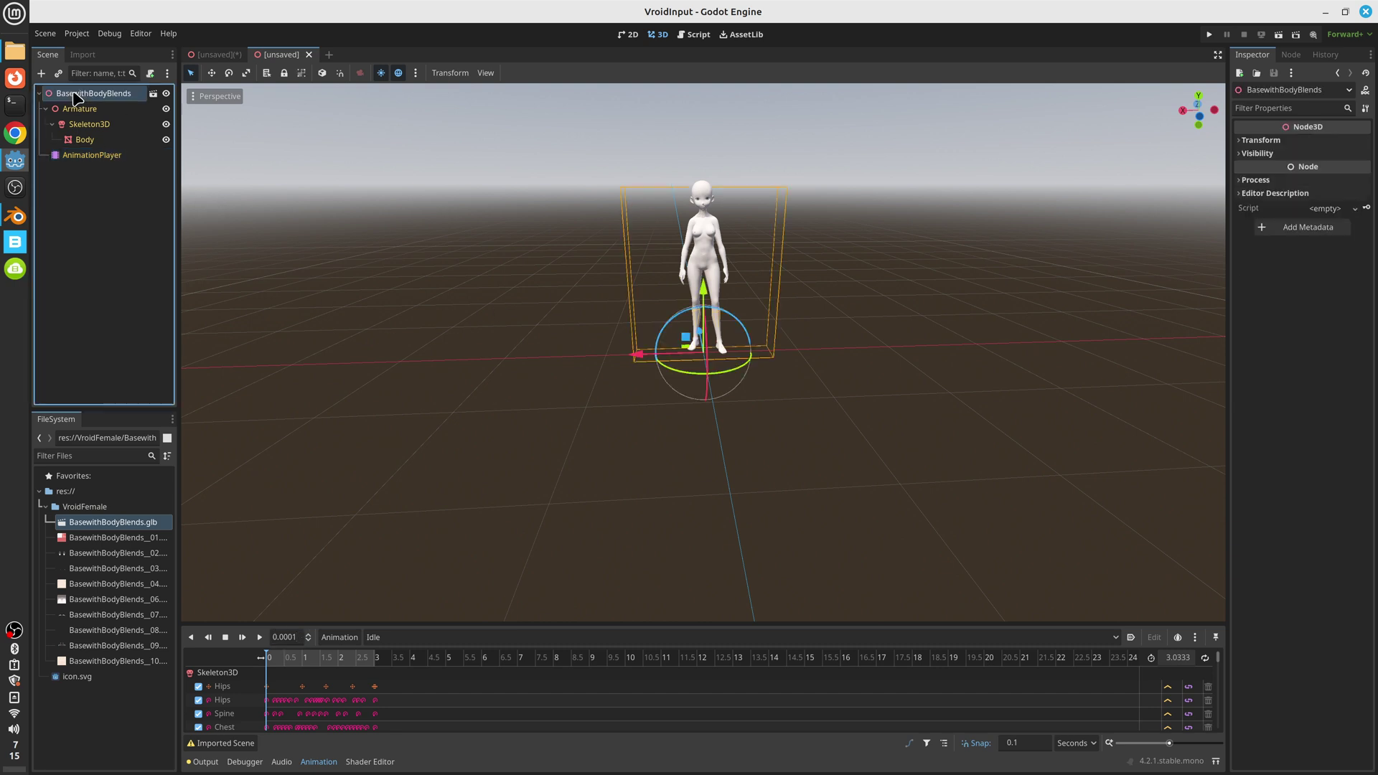
scroll(567, 214, up, 3)
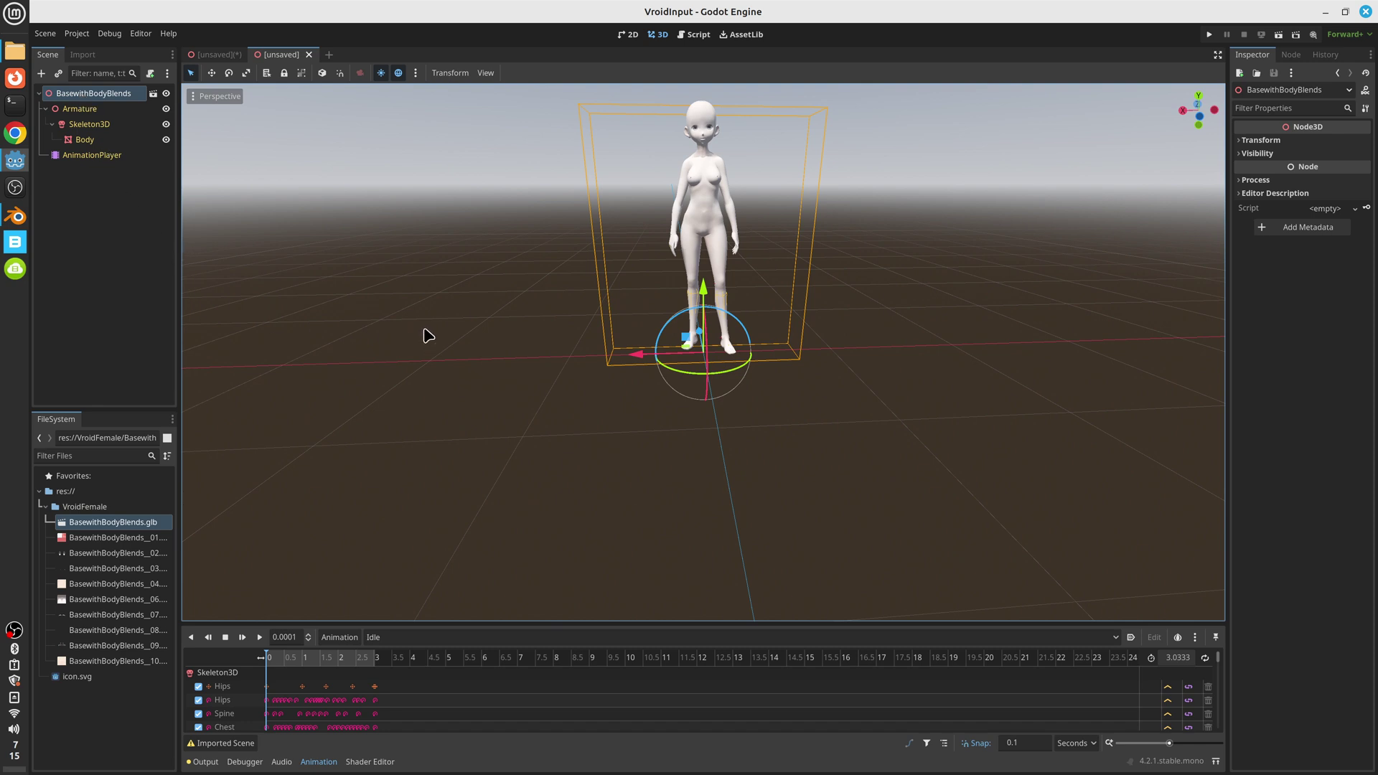
key(ctrl+s)
double_click(522, 259)
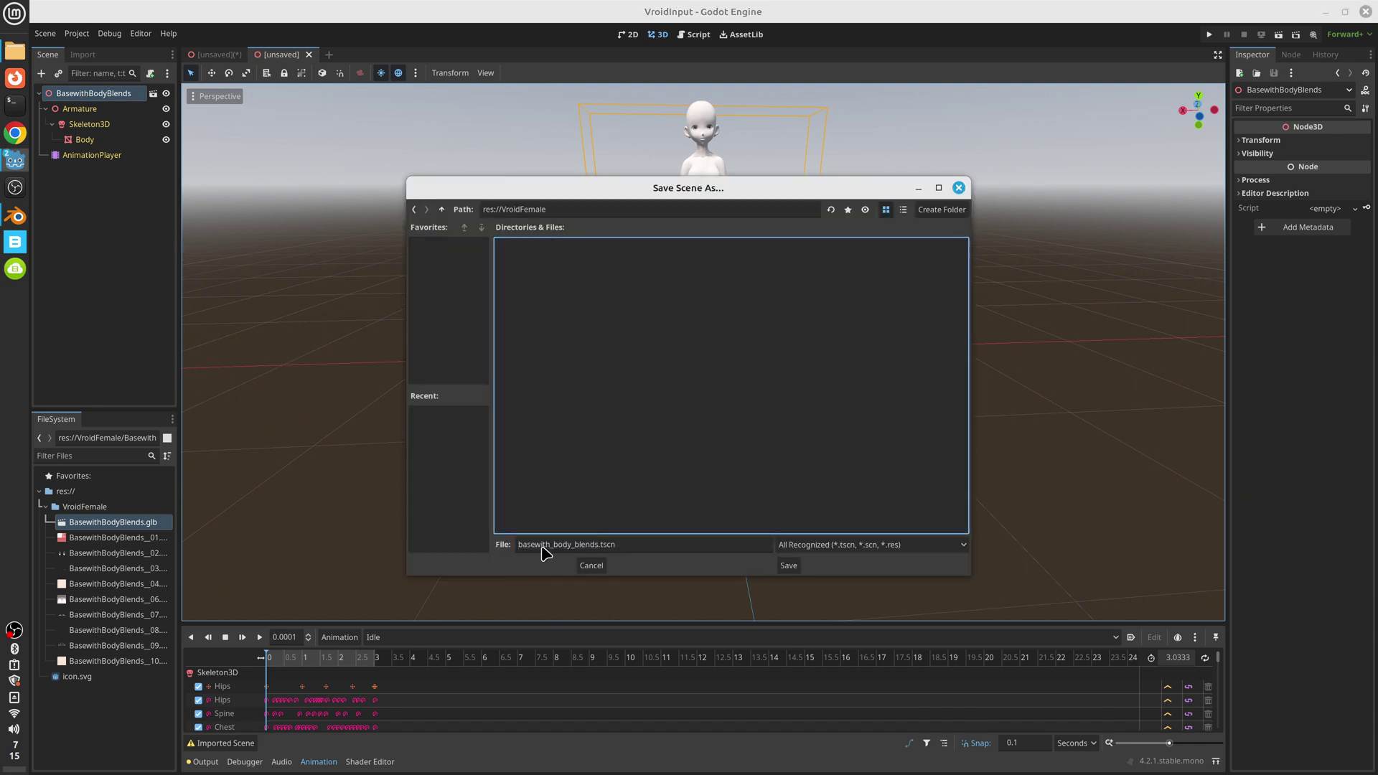
click(788, 566)
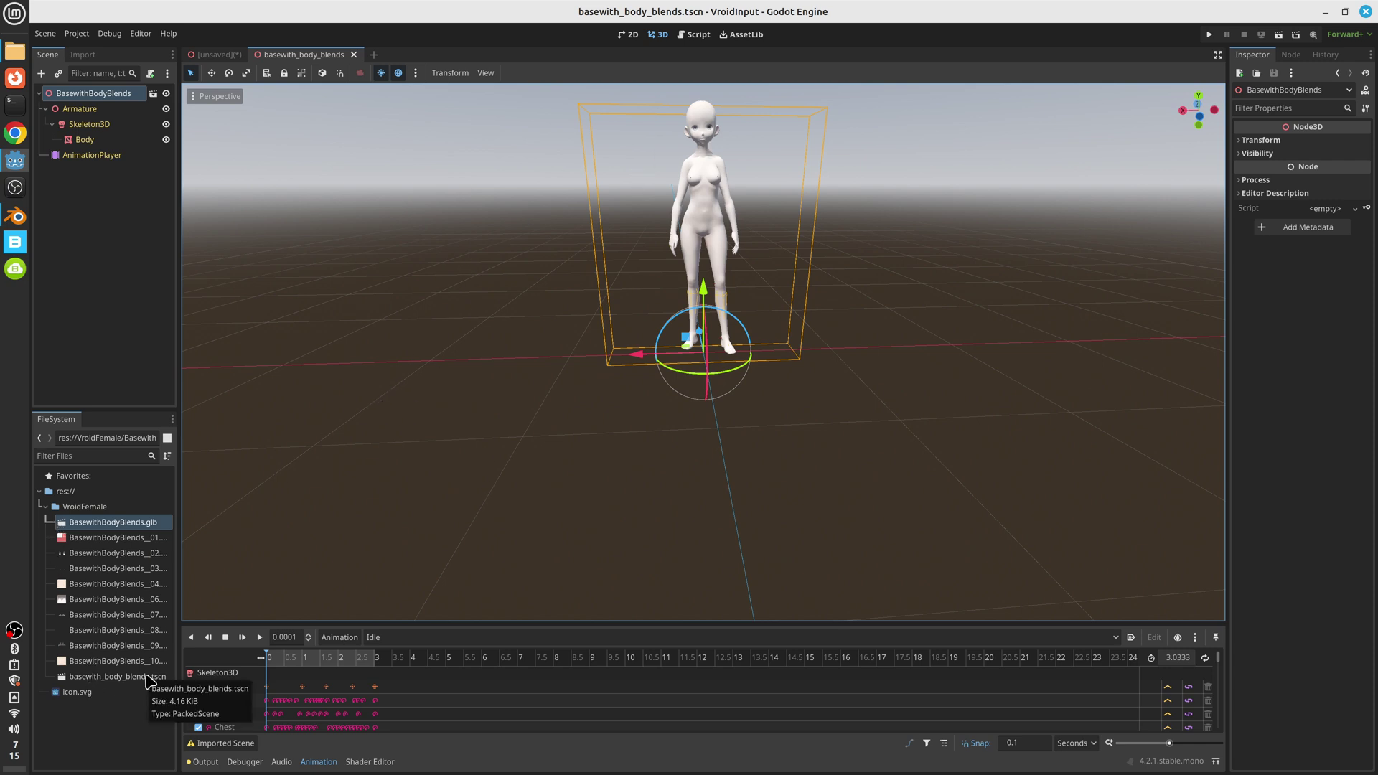
Clear the inheritance of the BasewithBodyBlends root node in the basewith_body_blends scene and save the scene.
click(219, 58)
click(260, 57)
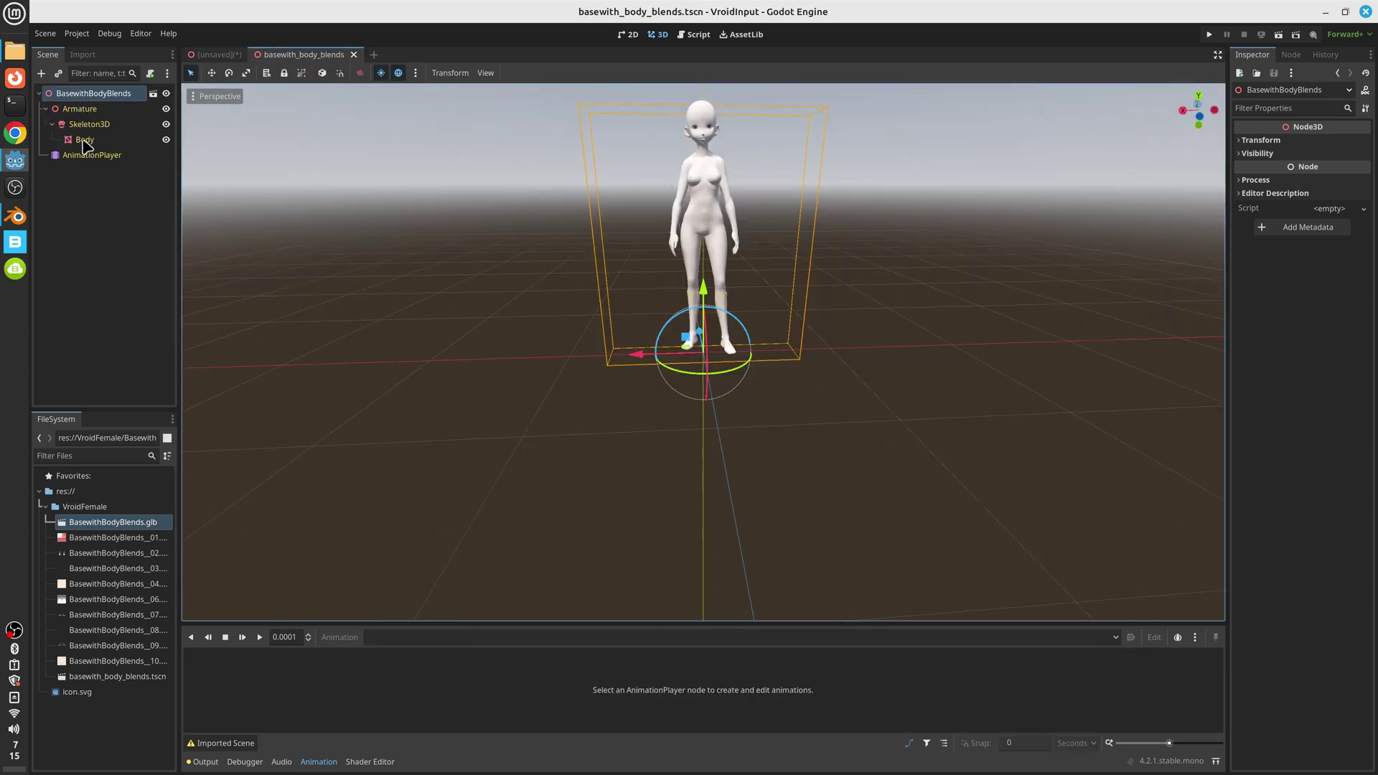
right_click(76, 99)
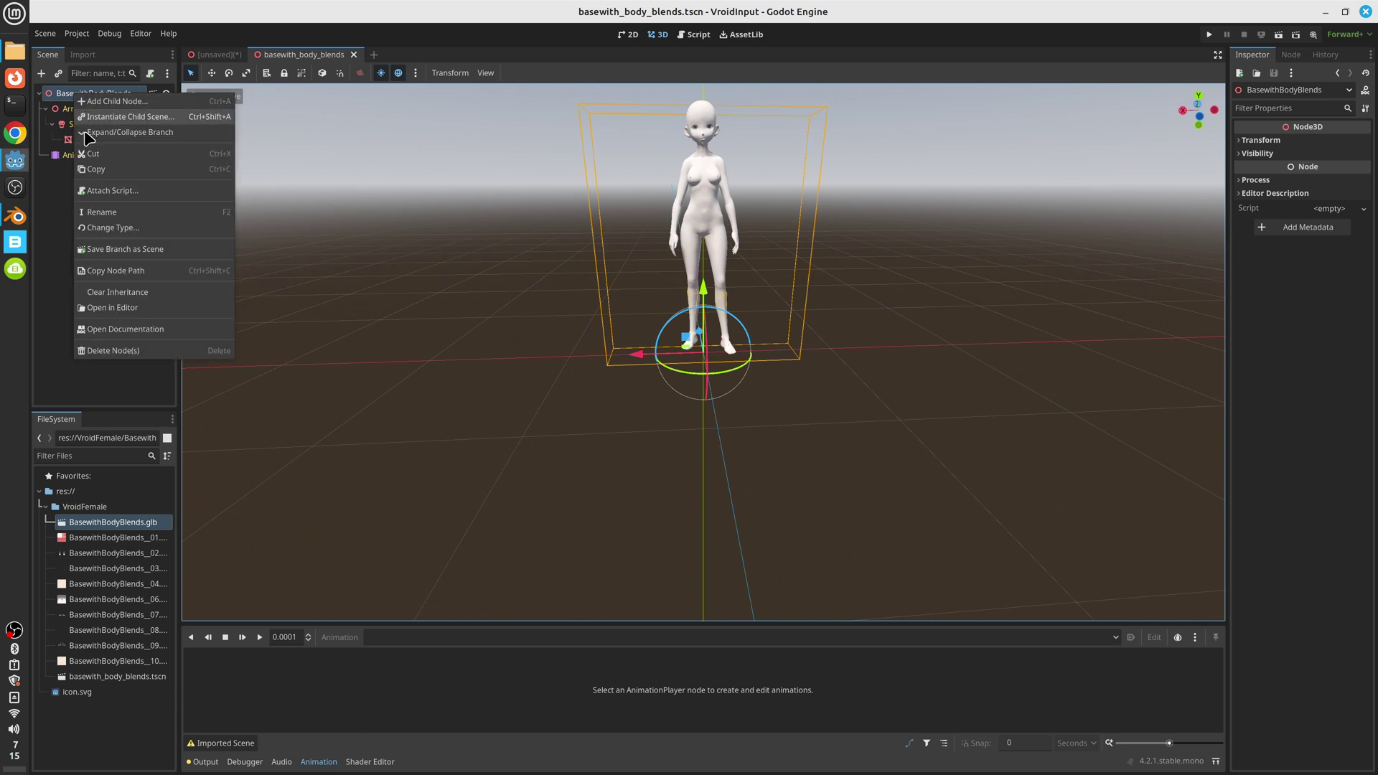
click(115, 295)
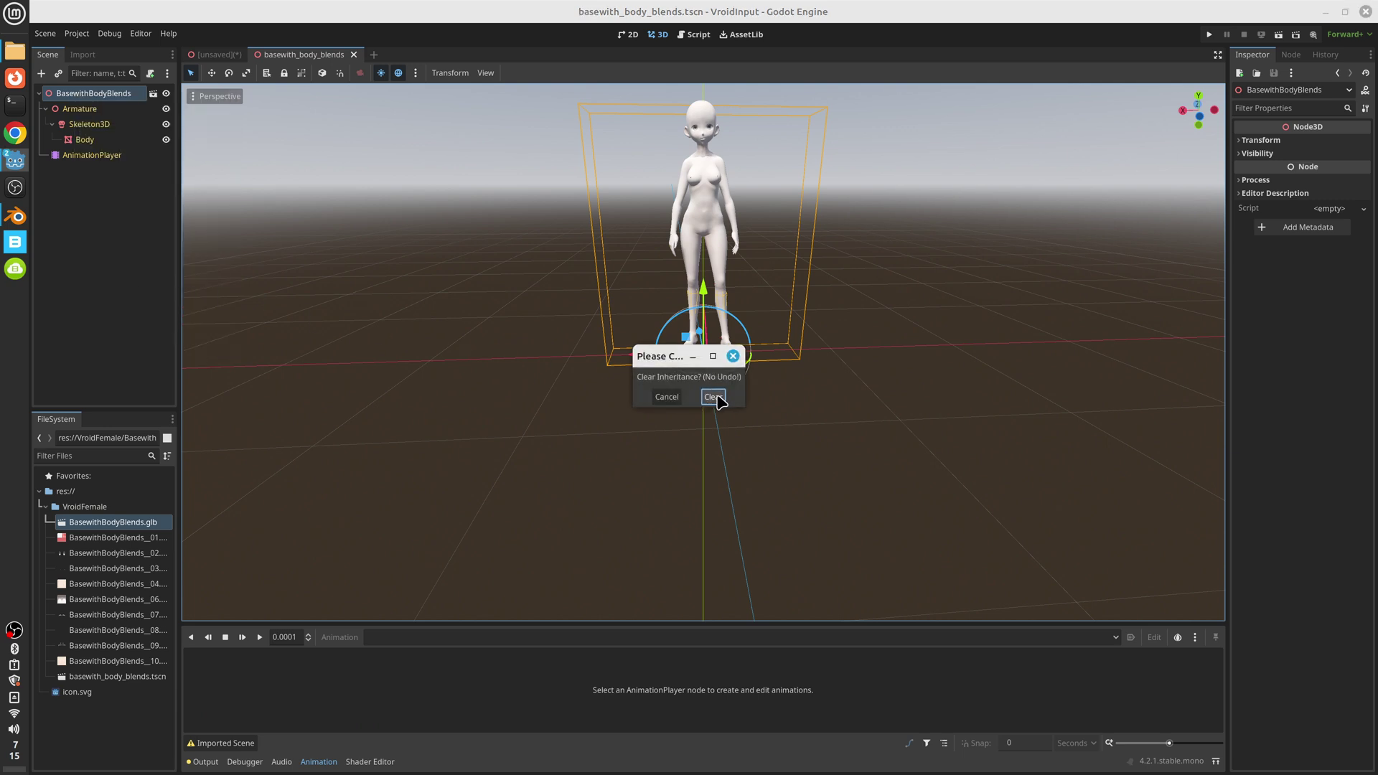
click(713, 396)
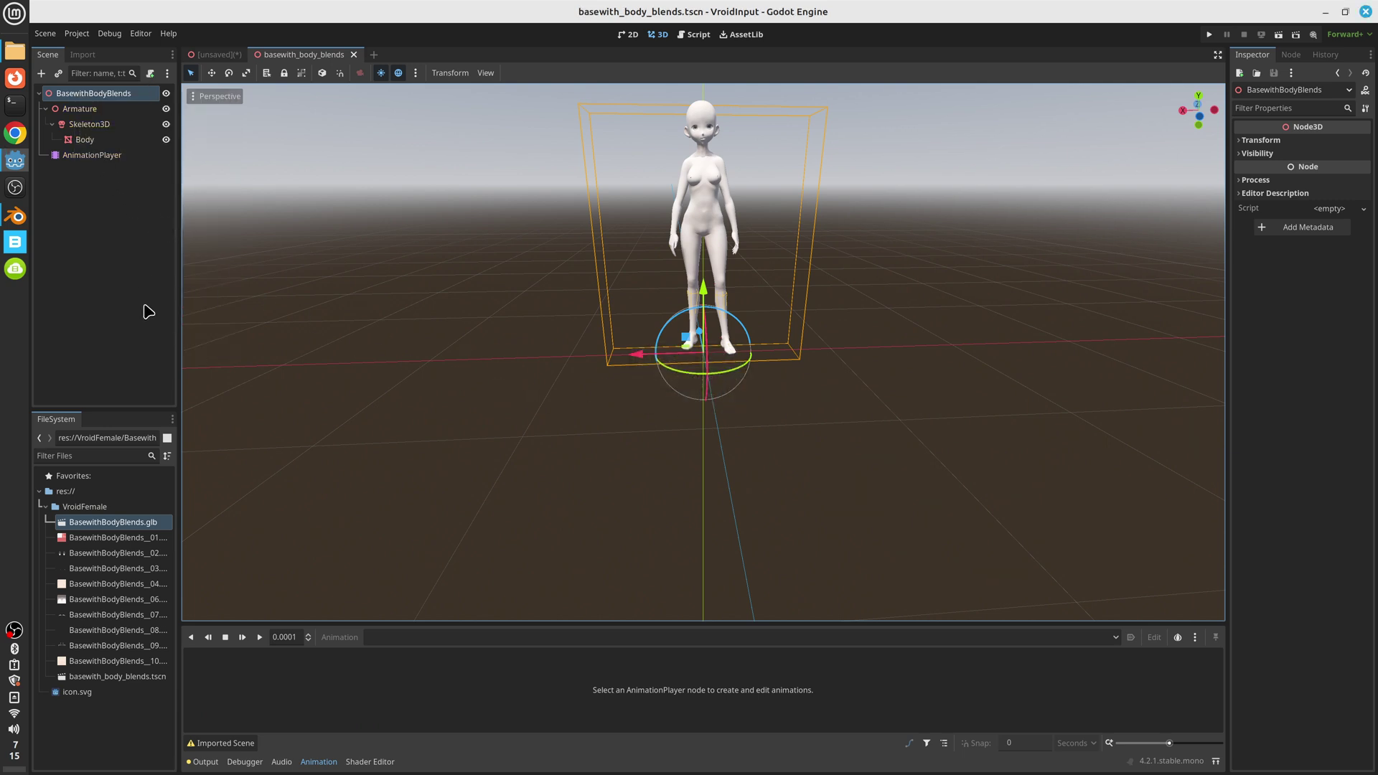
key(ctrl+s)
key(ctrl+s)
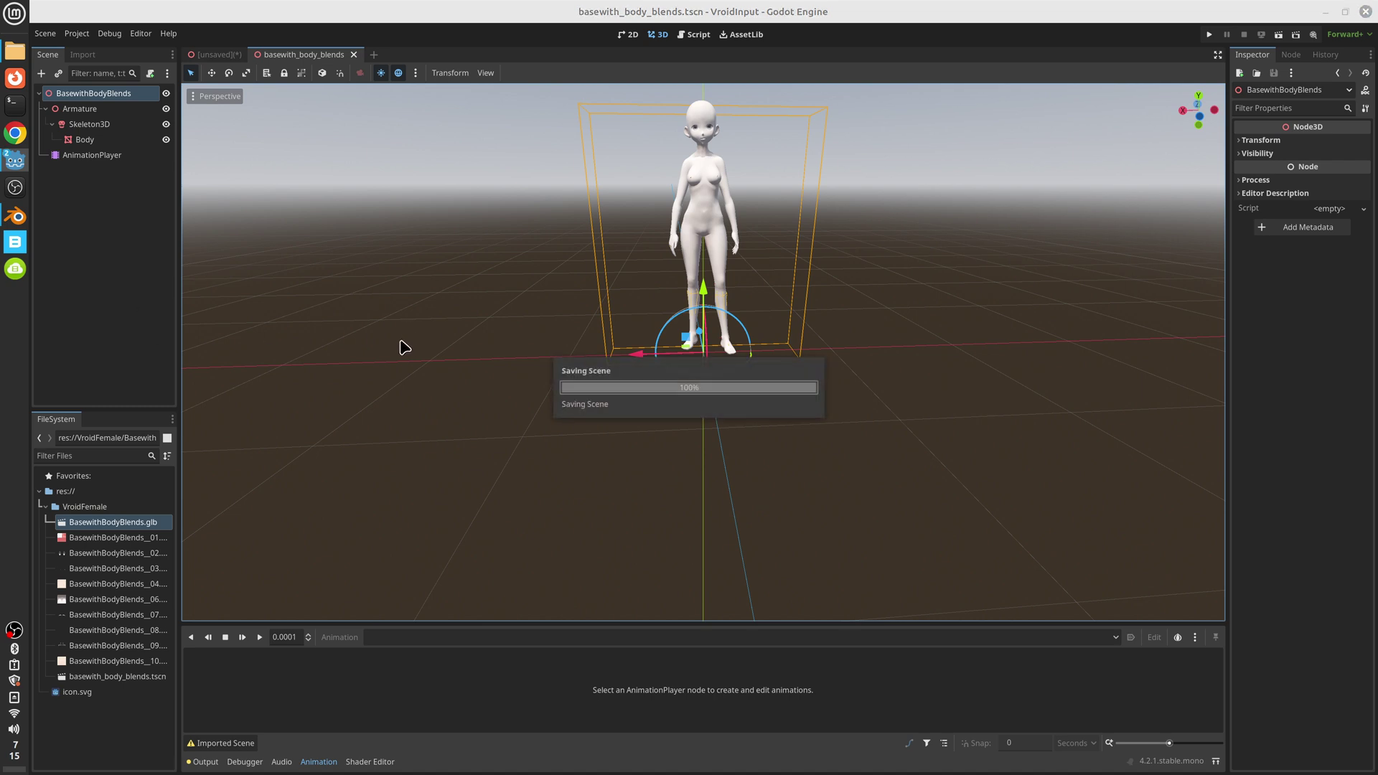
Examine the Body node's mesh resource, widening the Inspector and expanding the materials of Surface 0, Surface 1 and Surface 2.
click(84, 140)
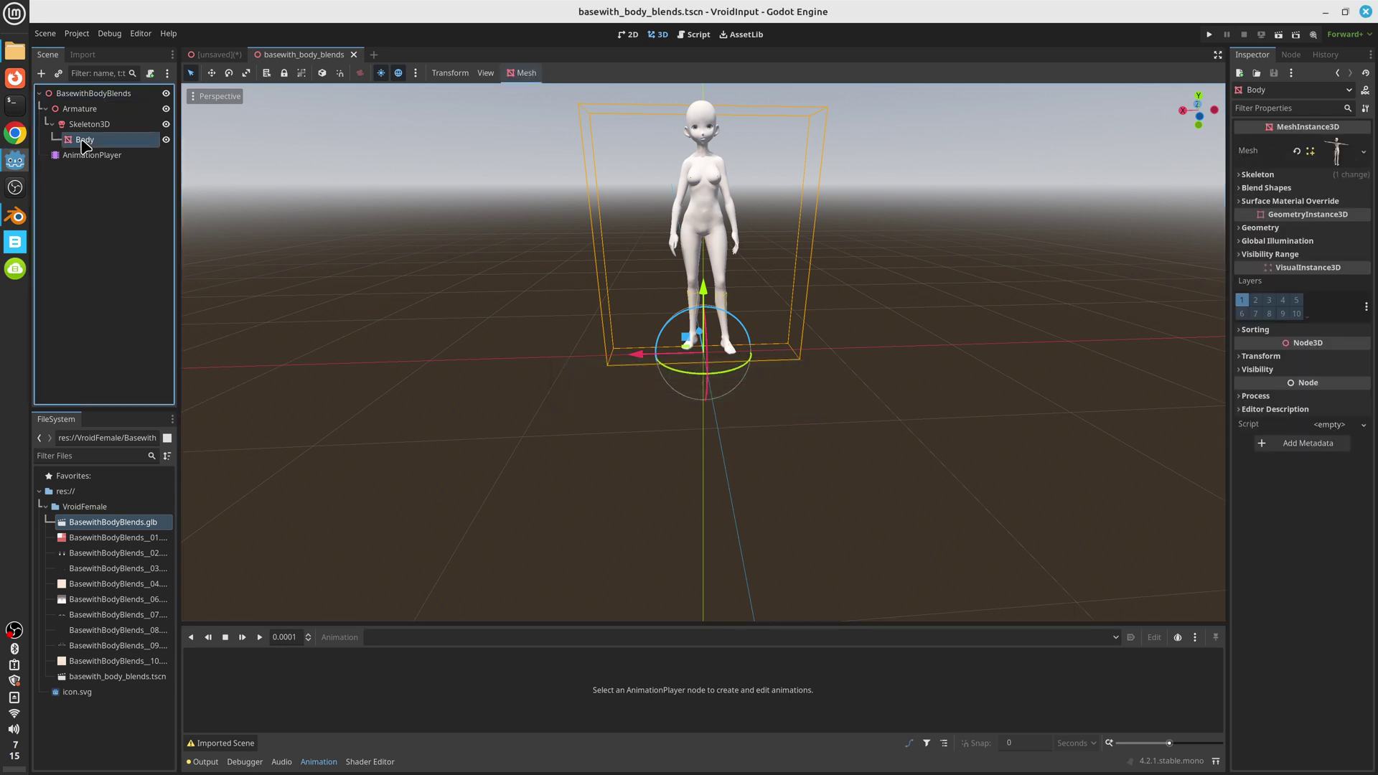
click(1329, 159)
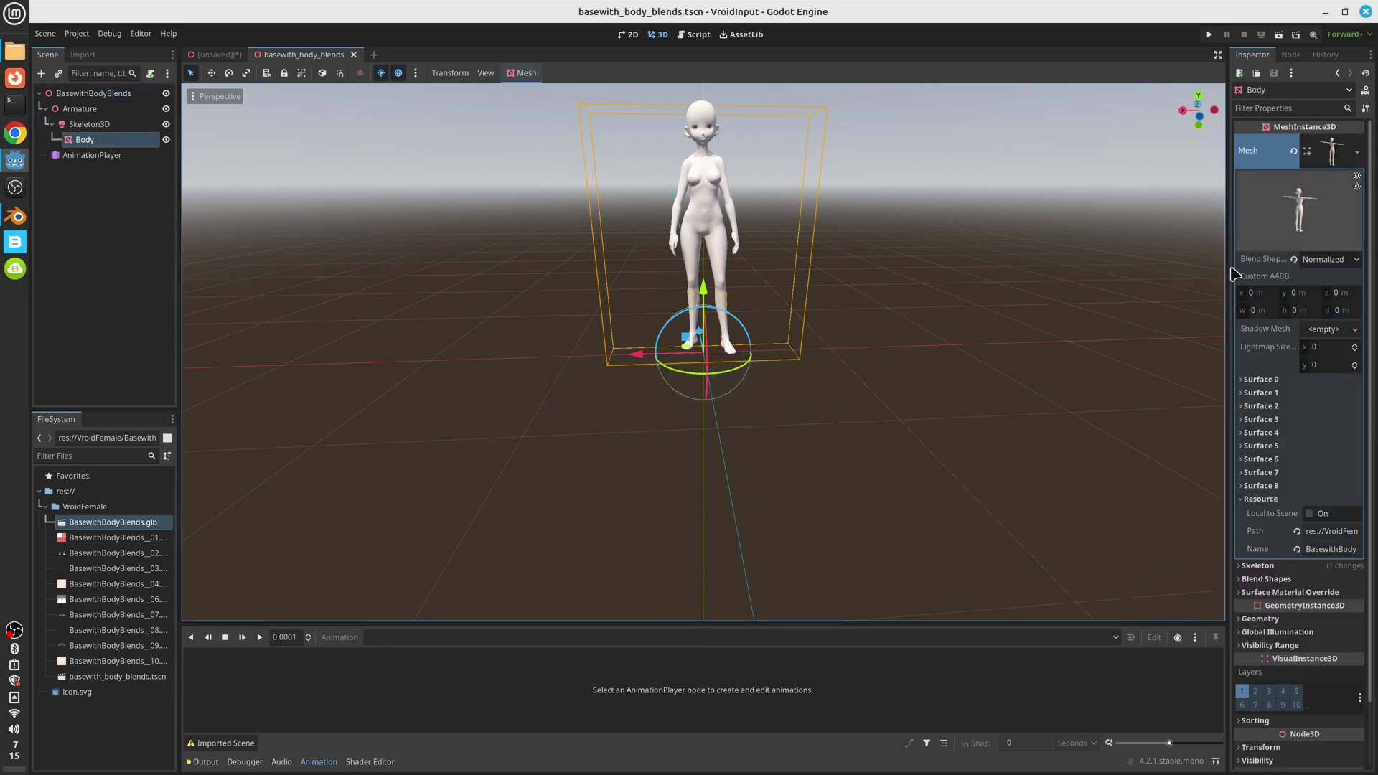
drag(1231, 419, 1104, 425)
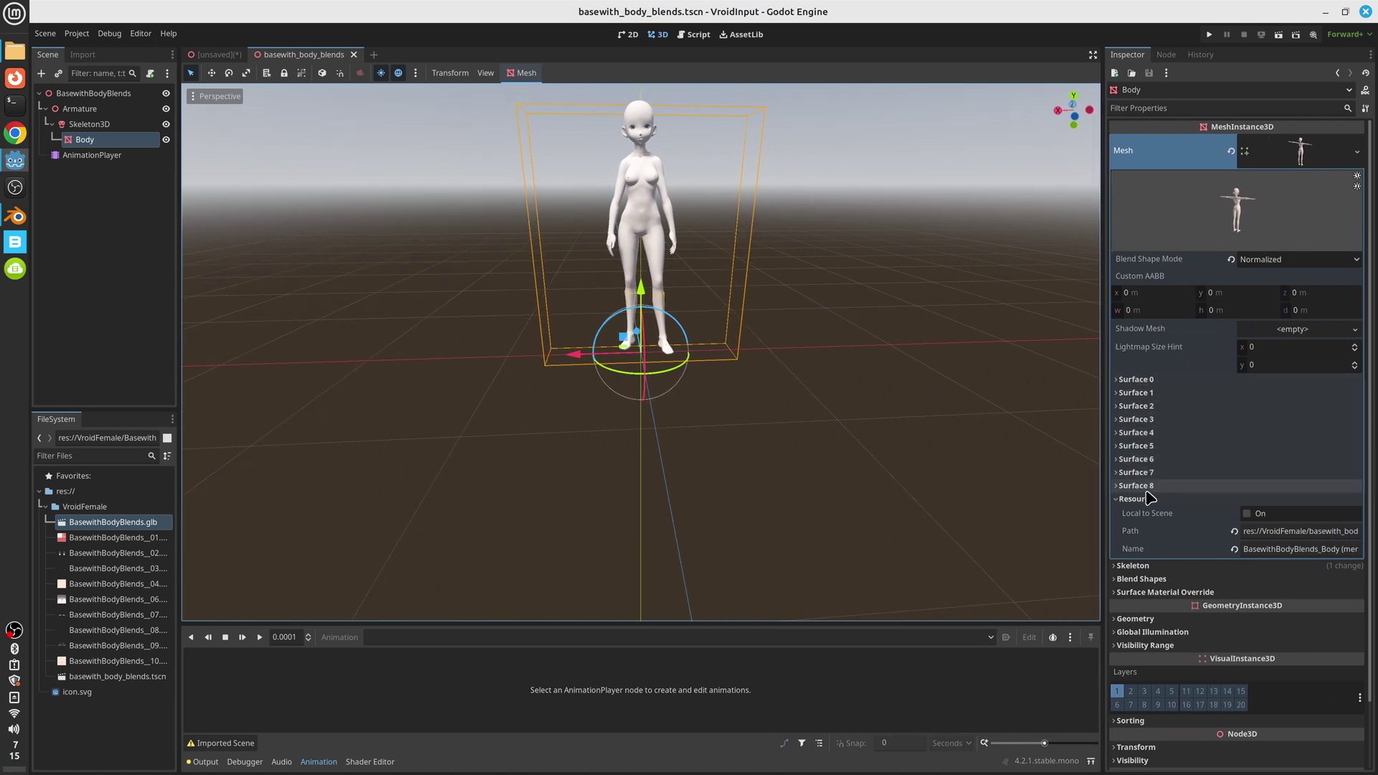
click(1124, 380)
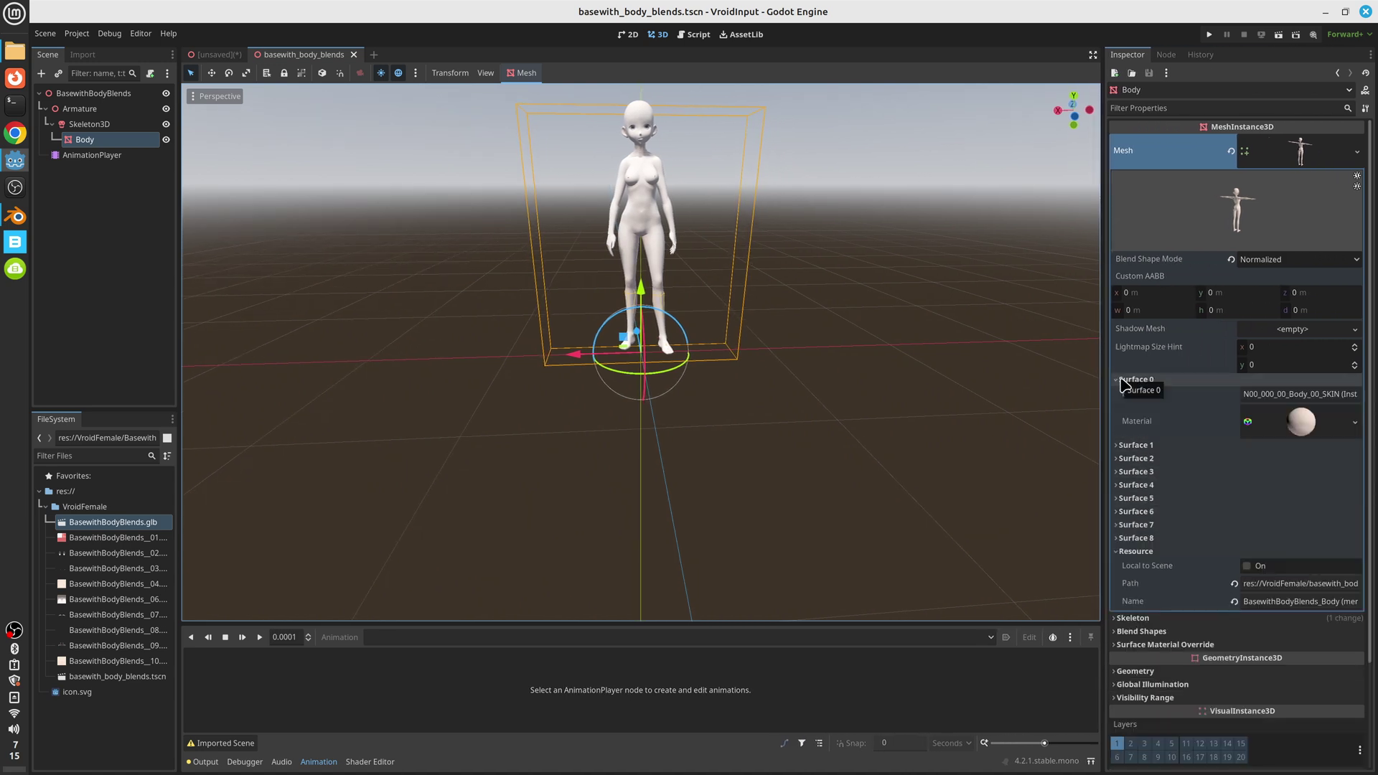
click(1147, 445)
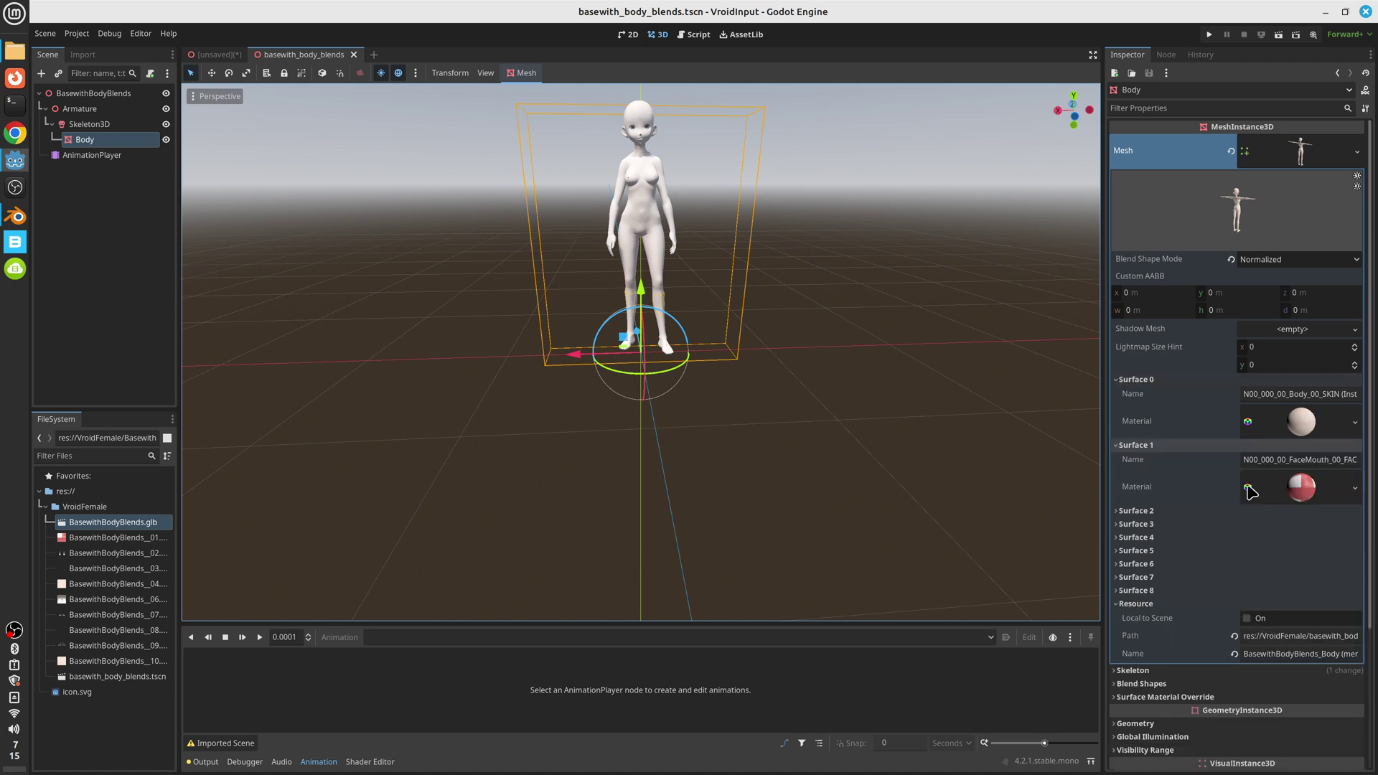
click(1133, 511)
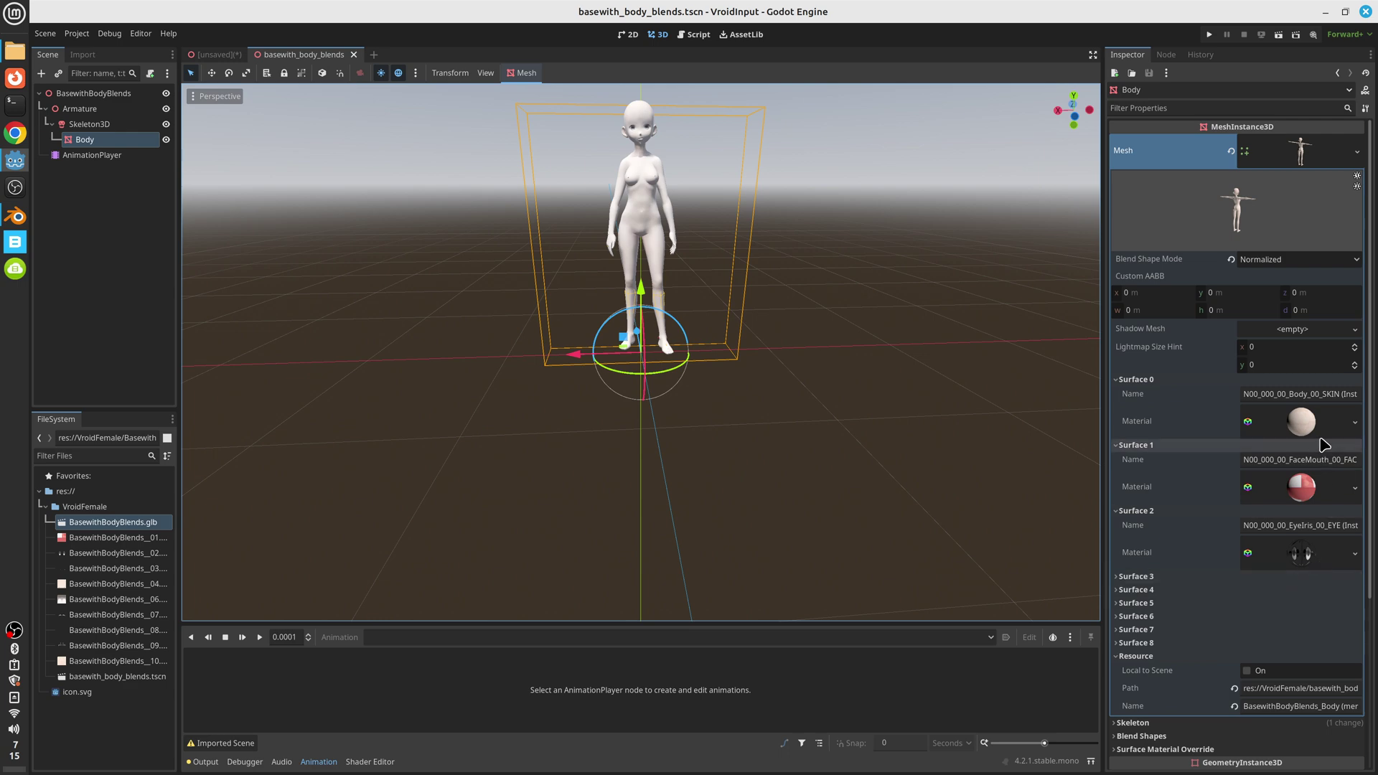
Try the Disabled cull mode on the Surface 0 body skin material and revert it to the default.
click(1300, 422)
scroll(858, 282, up, 5)
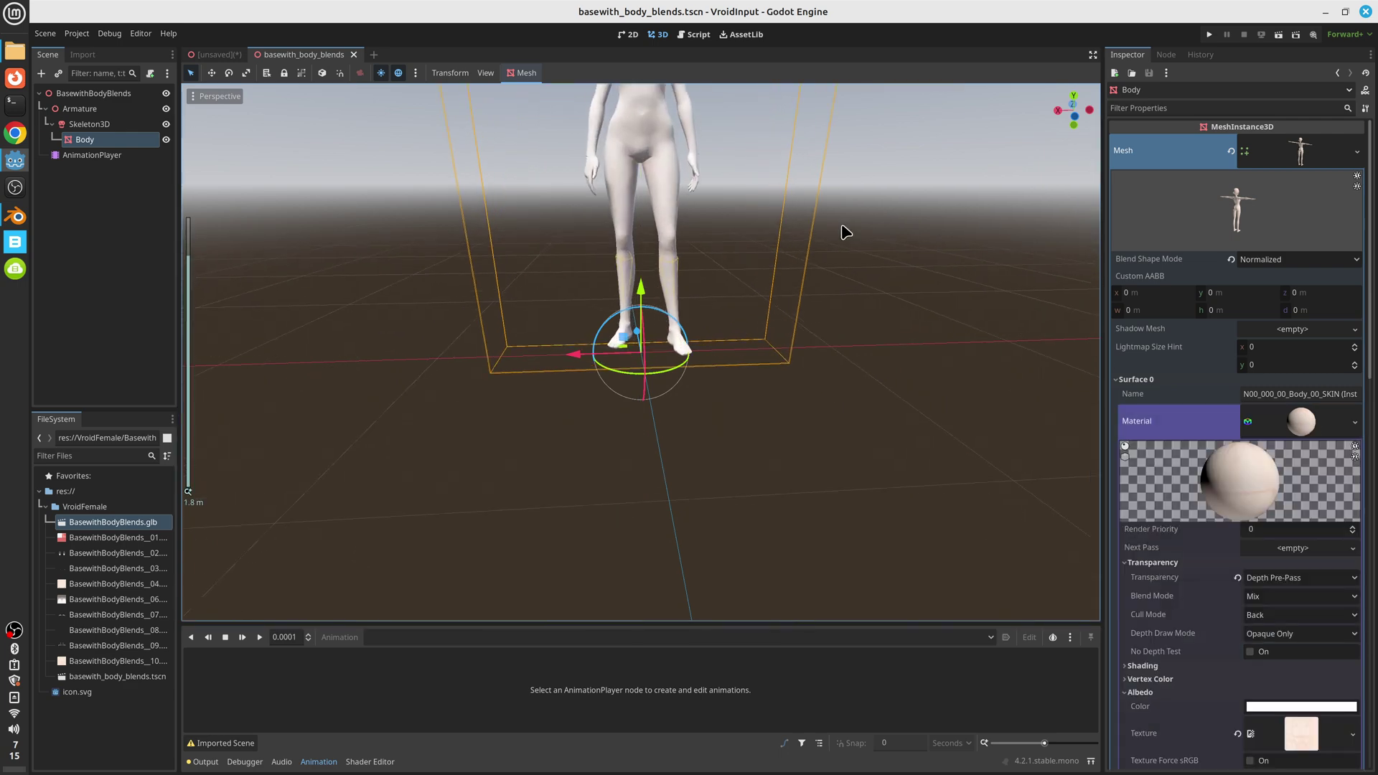
middle_drag(836, 345, 786, 327)
scroll(1270, 593, down, 3)
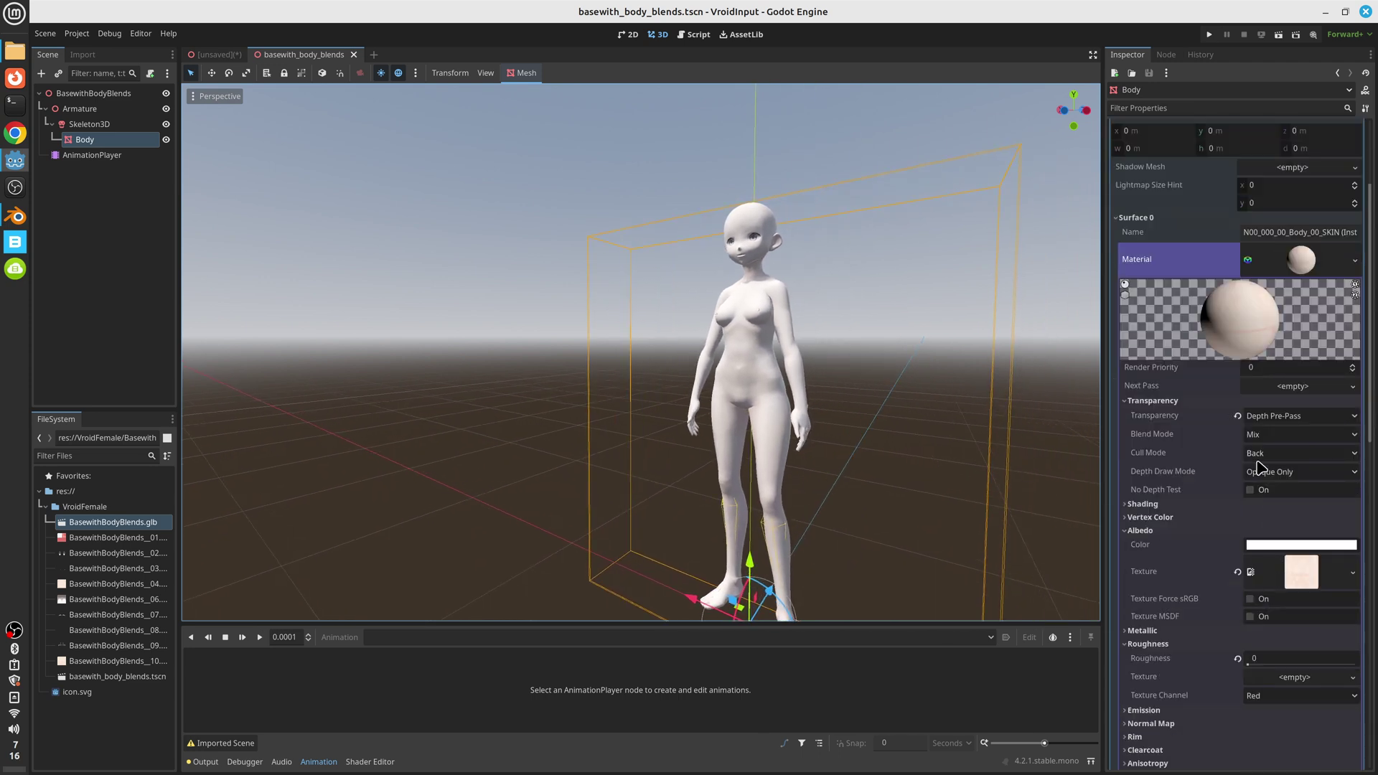
click(1266, 455)
click(1267, 502)
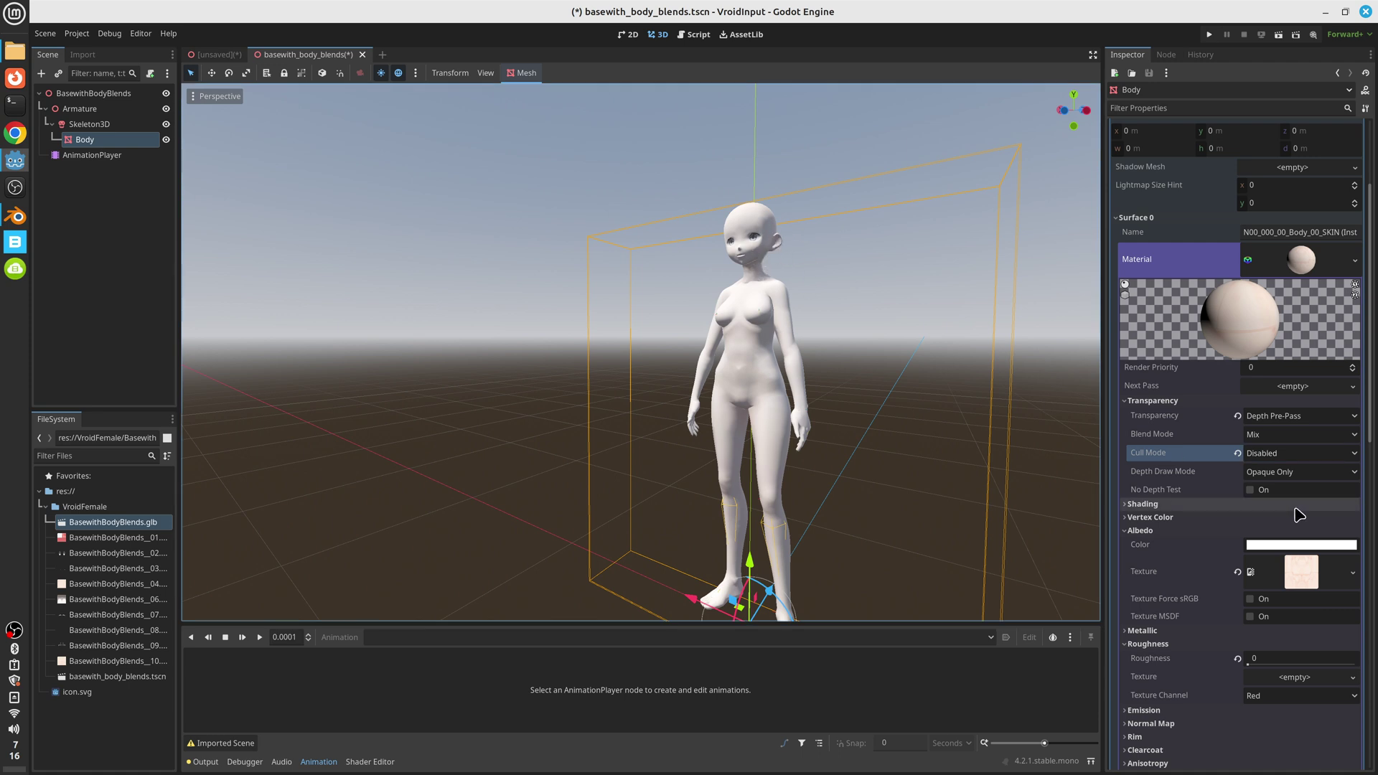
click(1237, 453)
Try Unshaded shading mode with Toon diffuse mode on the Surface 0 body skin material and revert both settings.
scroll(1253, 556, down, 3)
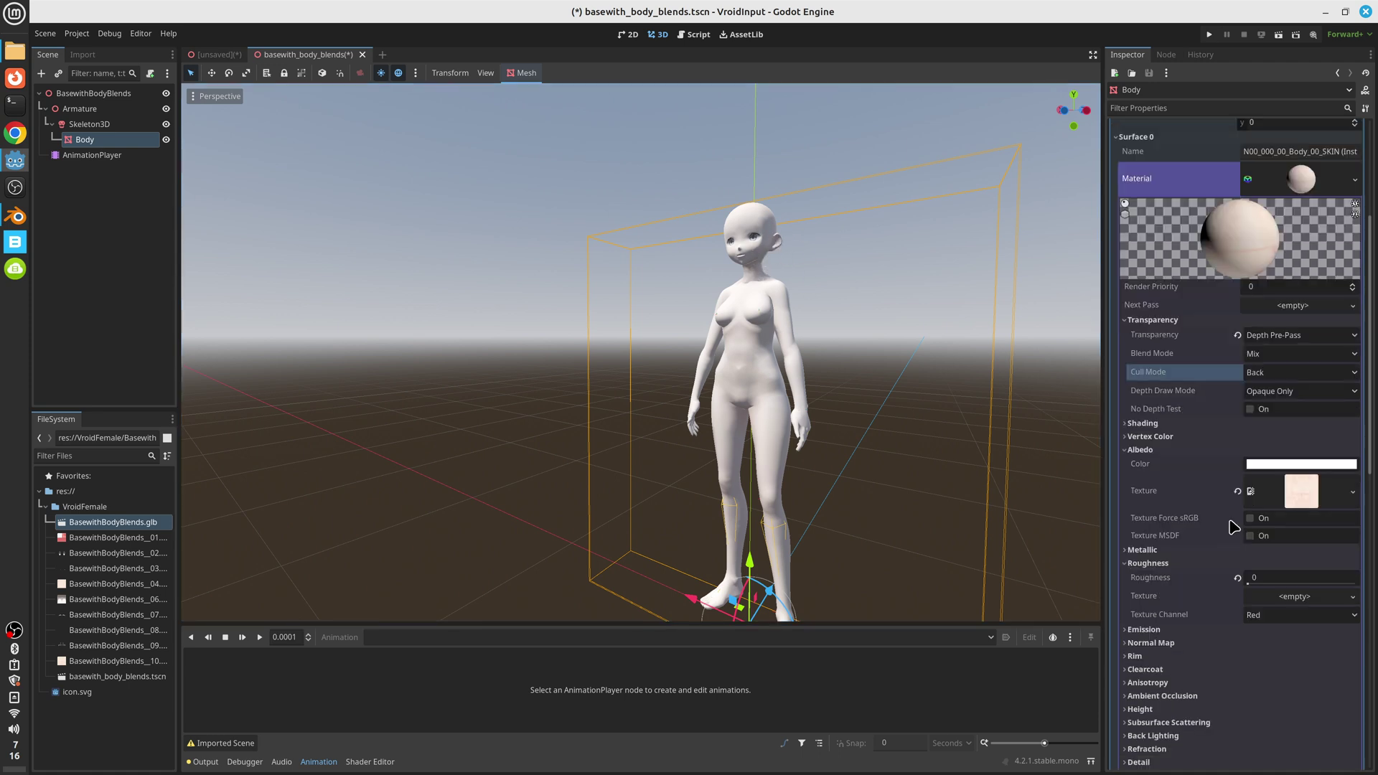
click(1252, 423)
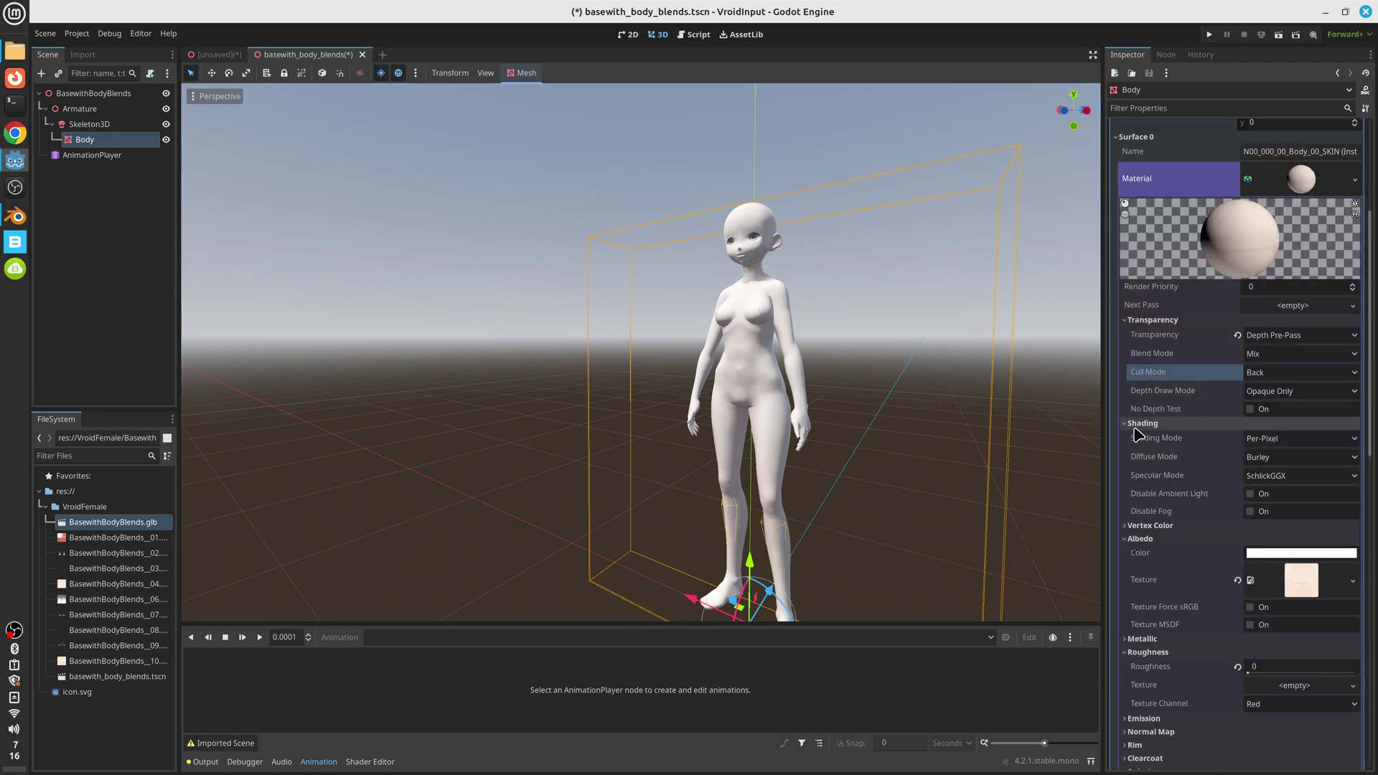
click(1271, 440)
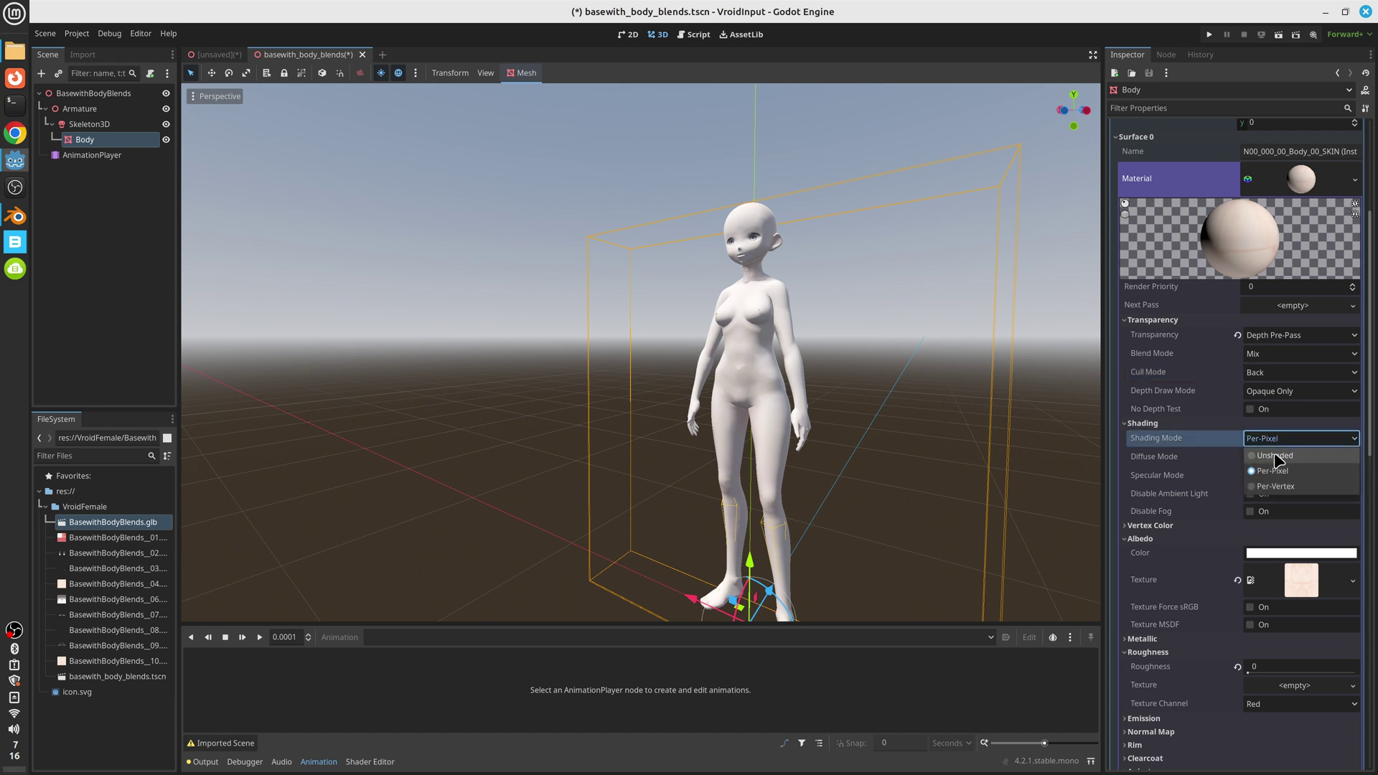
click(1274, 455)
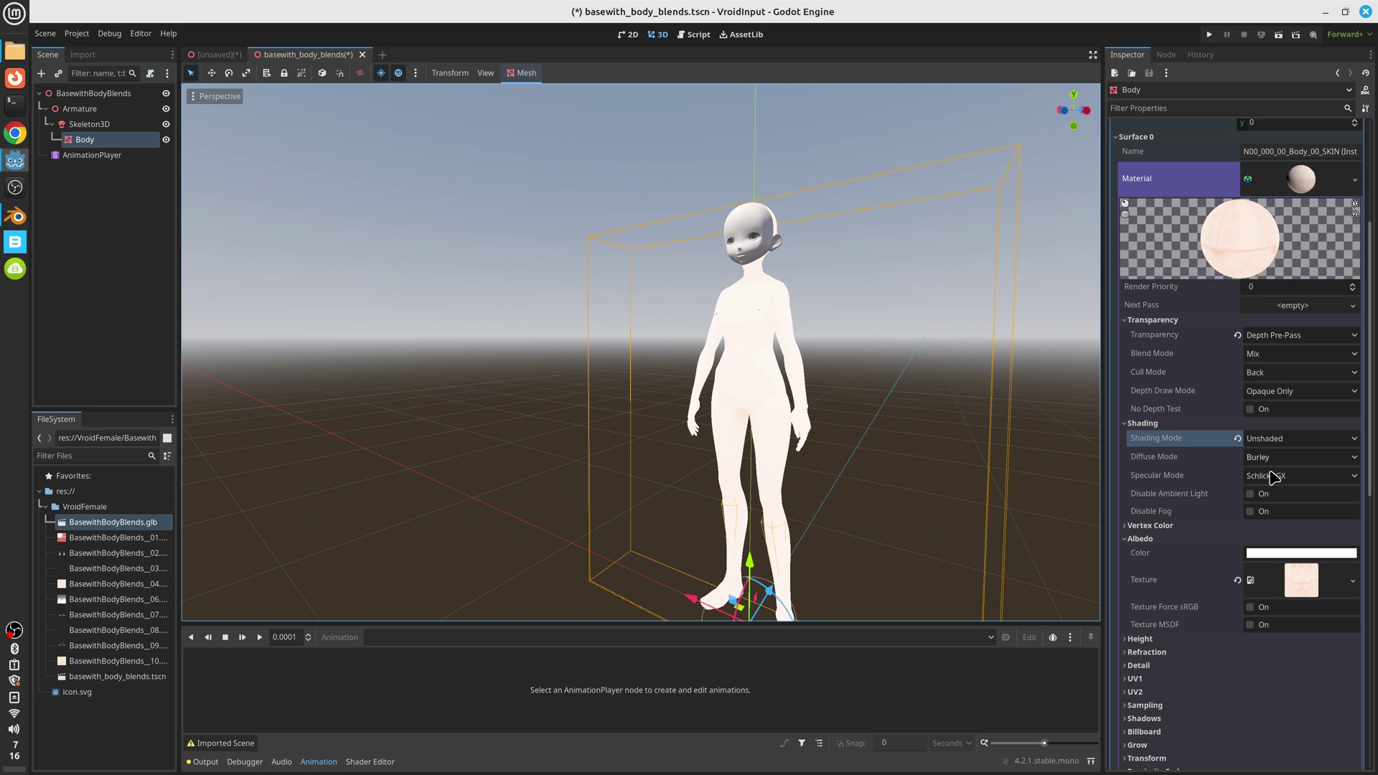
click(1265, 461)
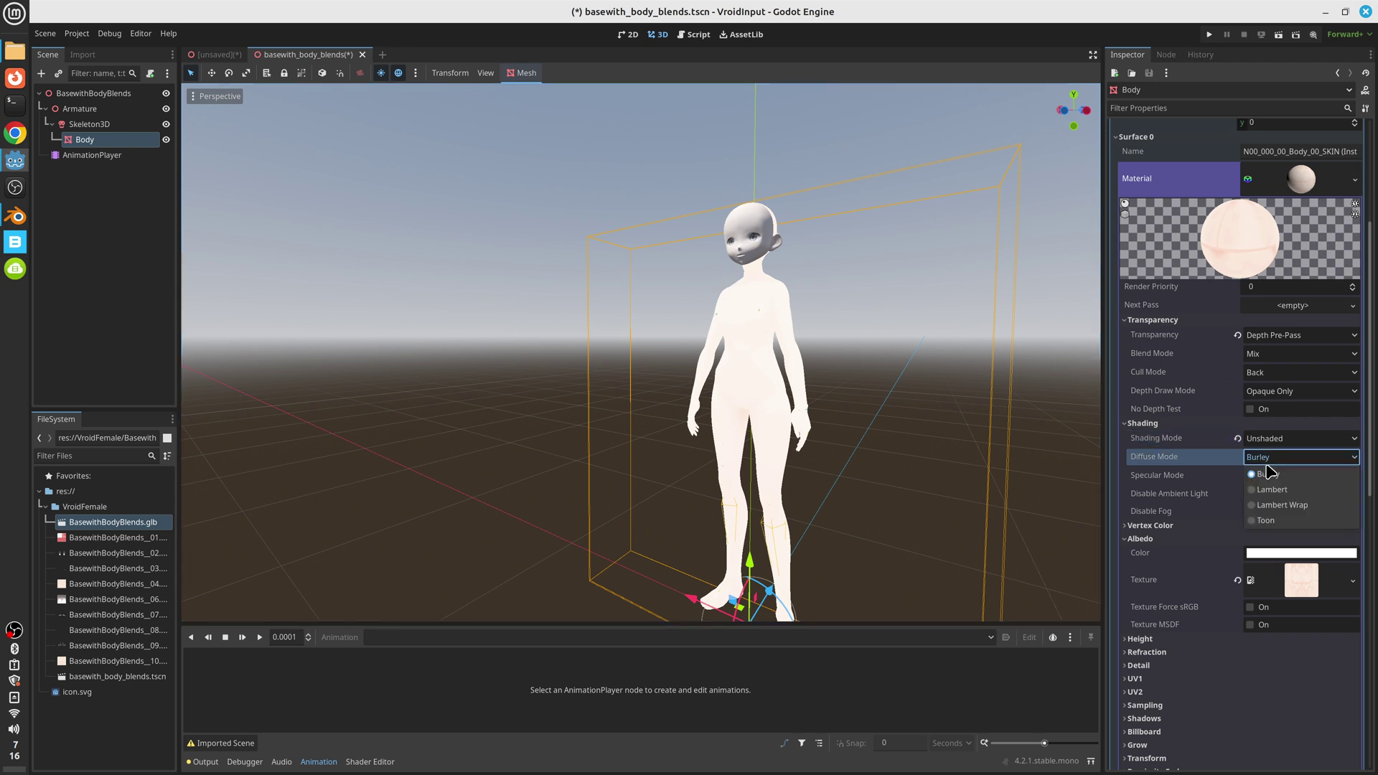
click(1261, 525)
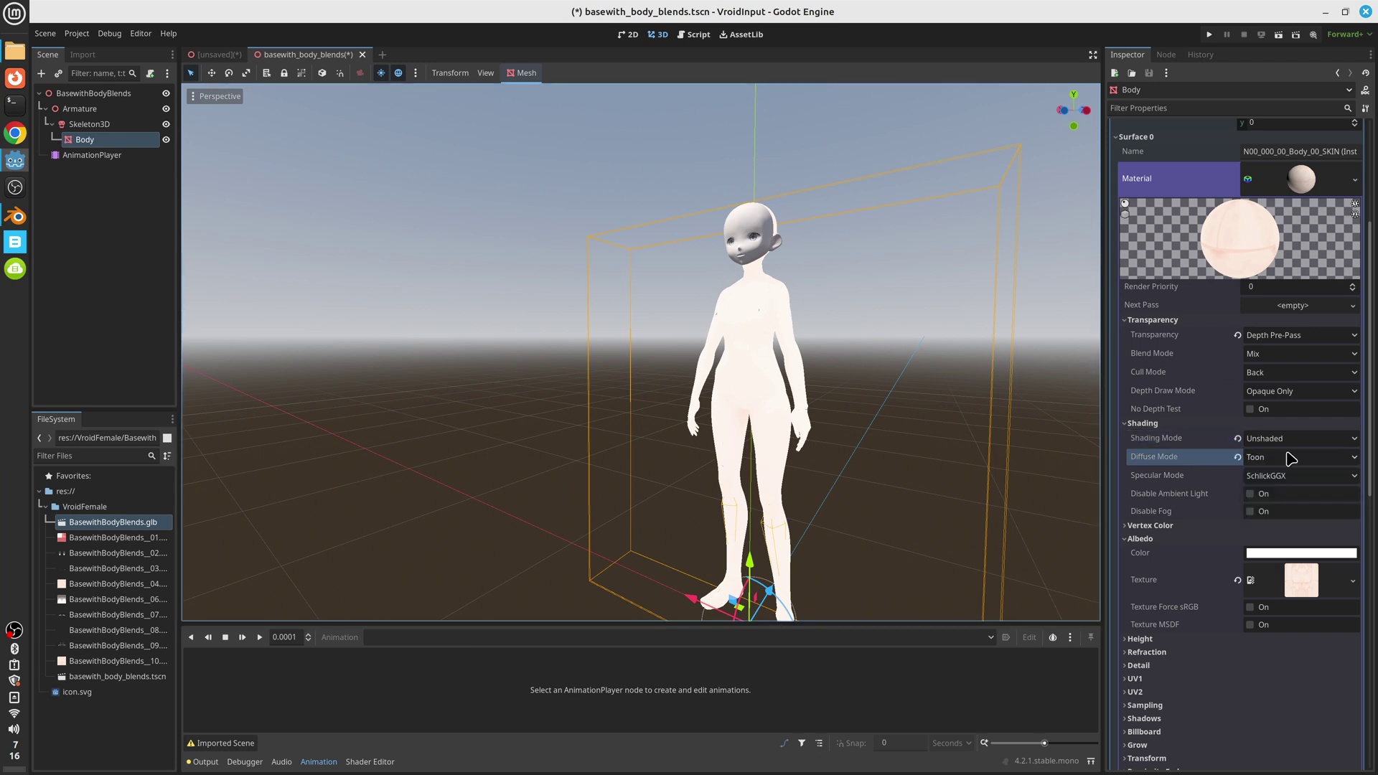
click(1238, 439)
click(1237, 457)
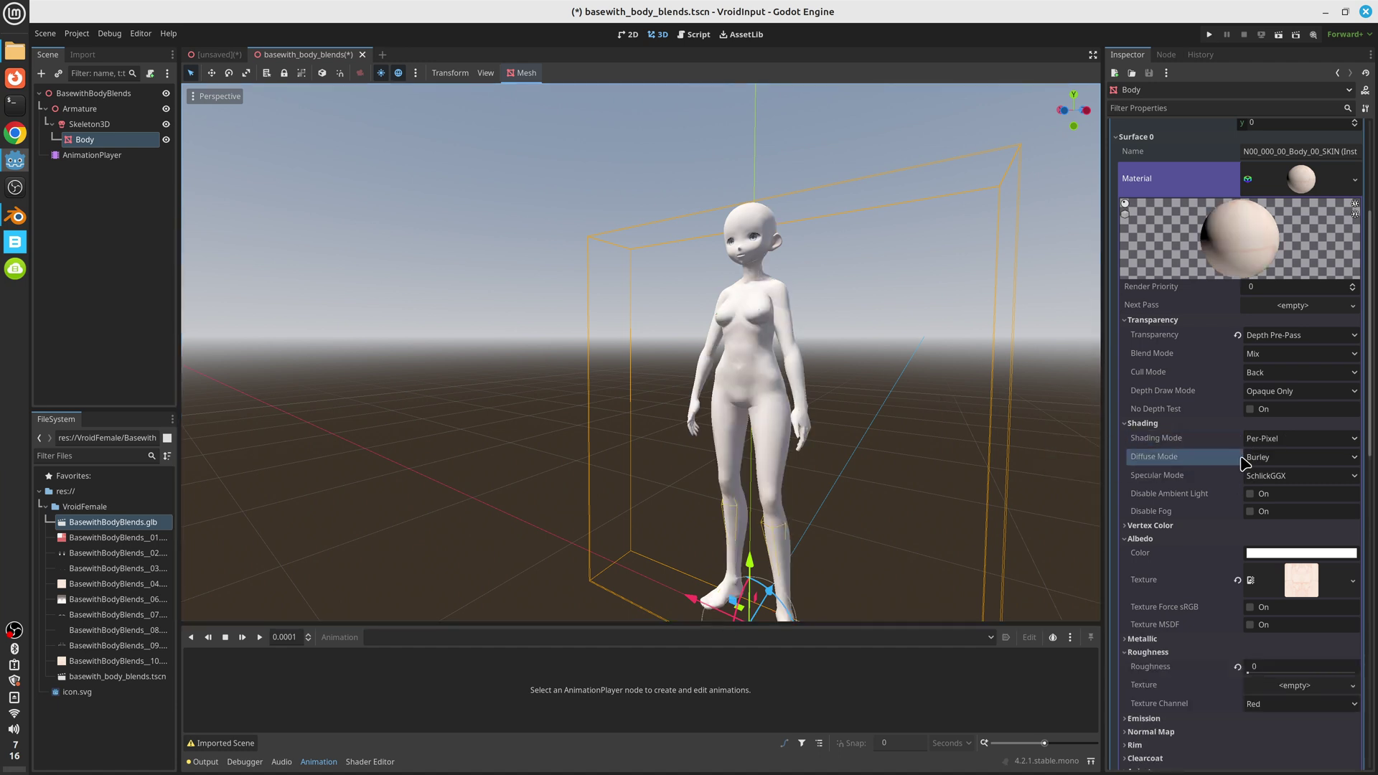
Inspect the character from several angles and choose the Idle animation on the AnimationPlayer.
scroll(798, 323, up, 2)
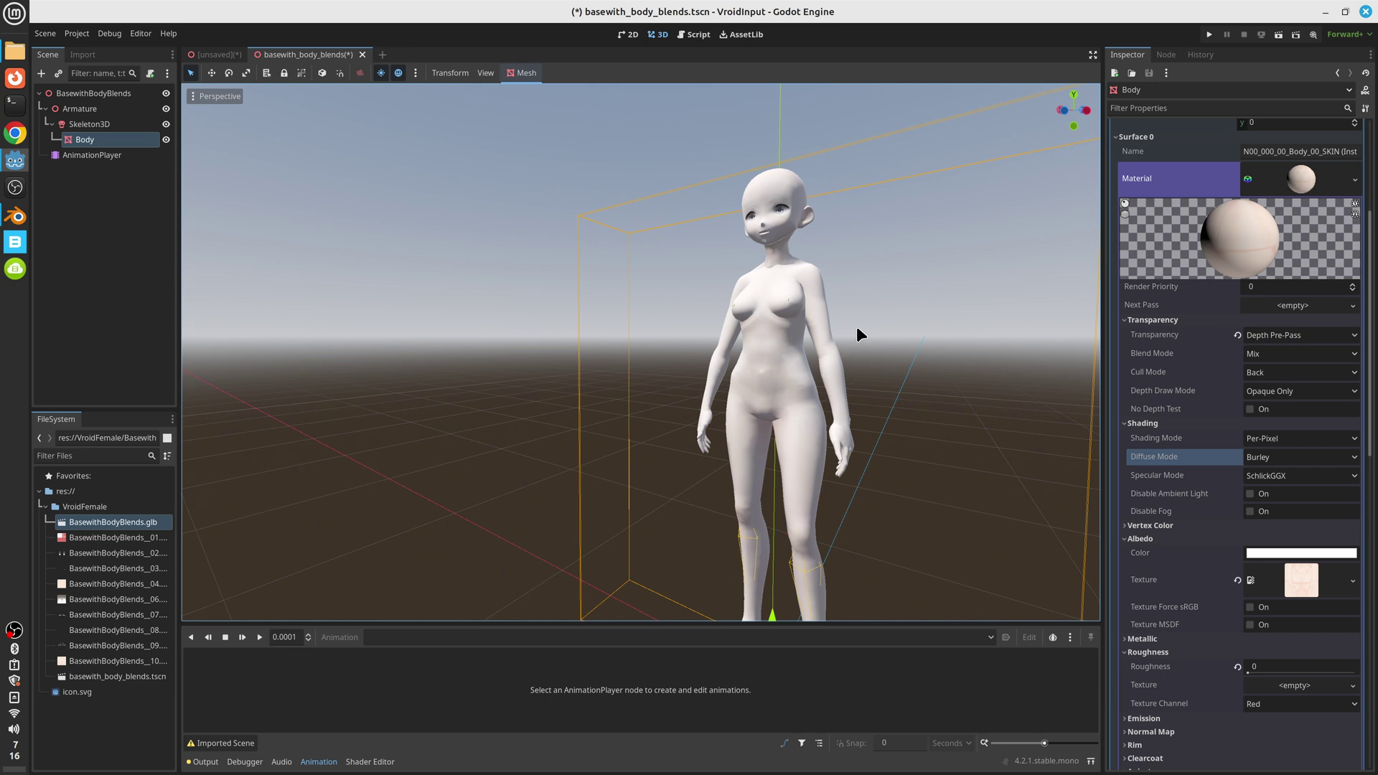
middle_drag(851, 328, 717, 222)
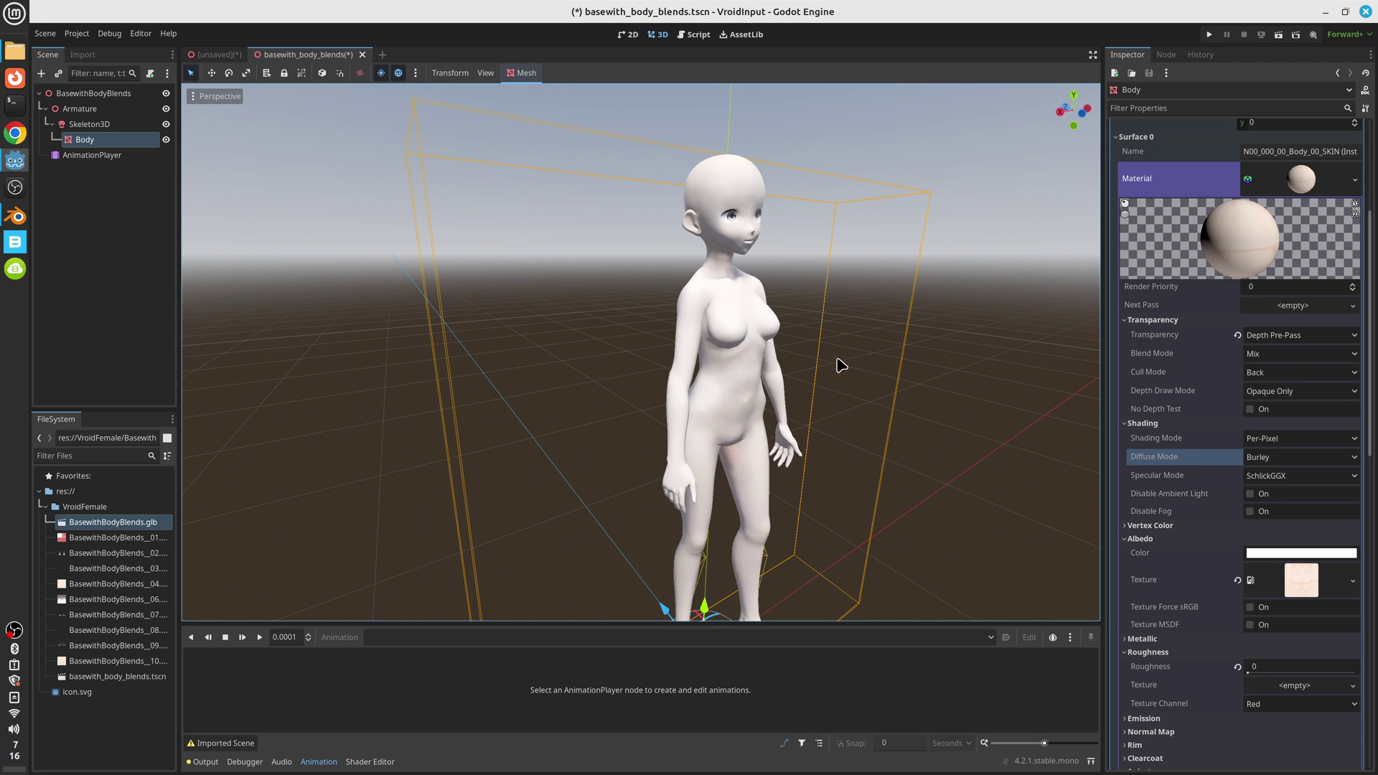
middle_drag(856, 409, 726, 356)
click(92, 155)
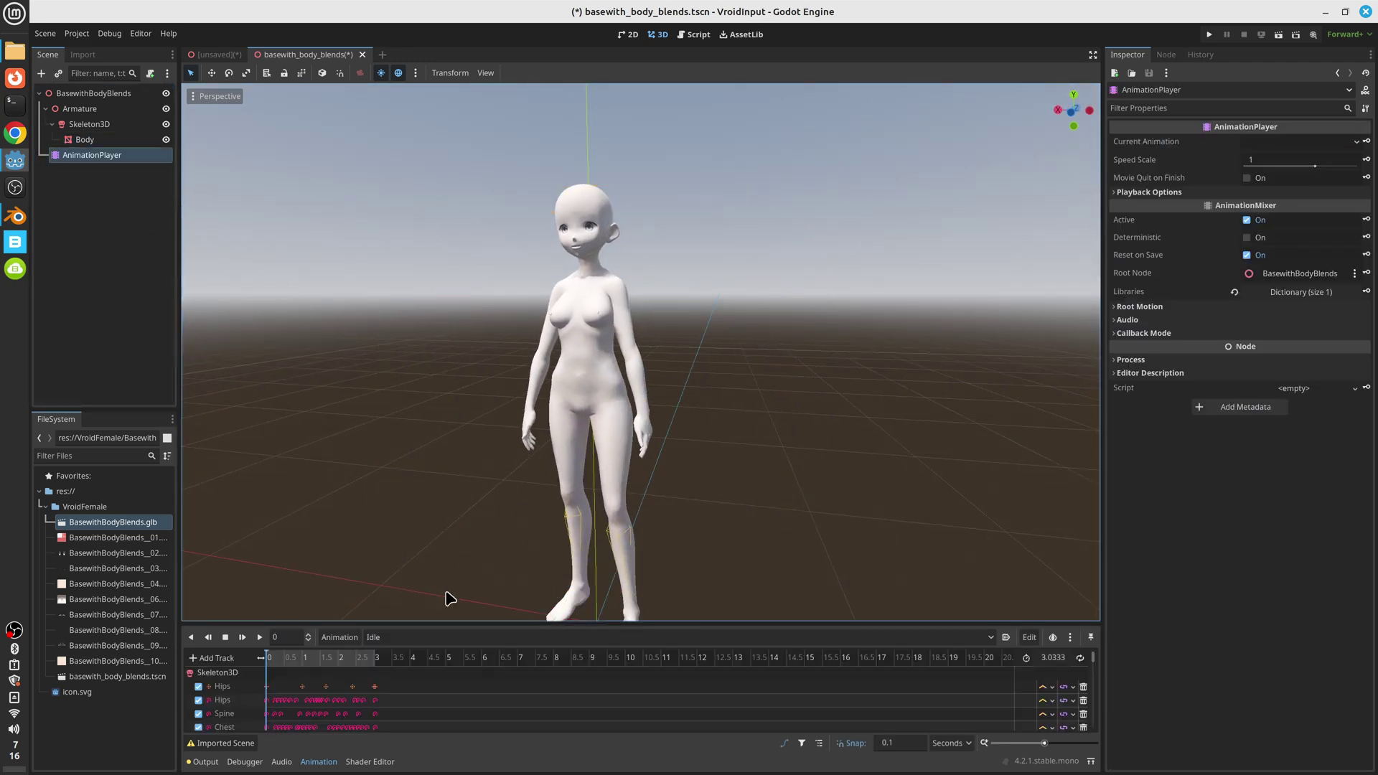
click(439, 638)
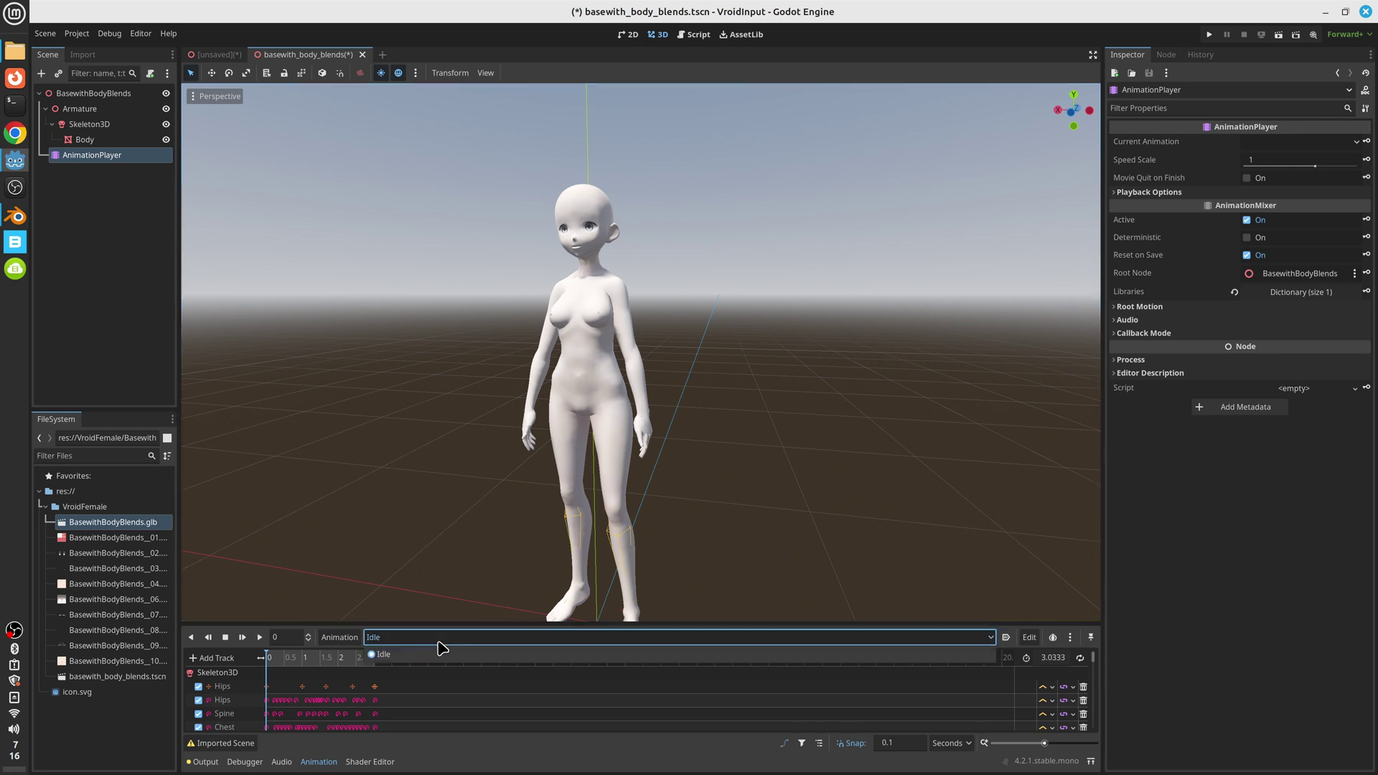
click(382, 654)
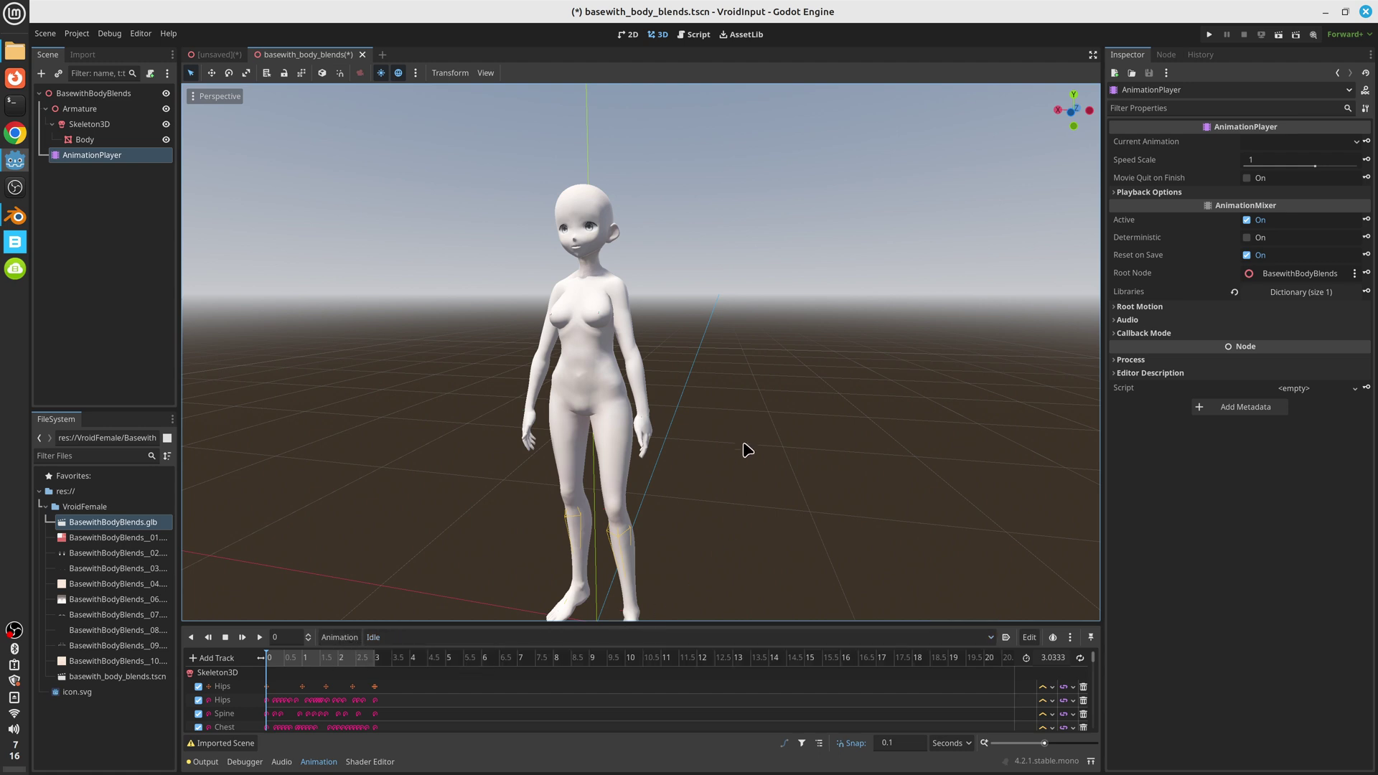
middle_drag(706, 353, 686, 363)
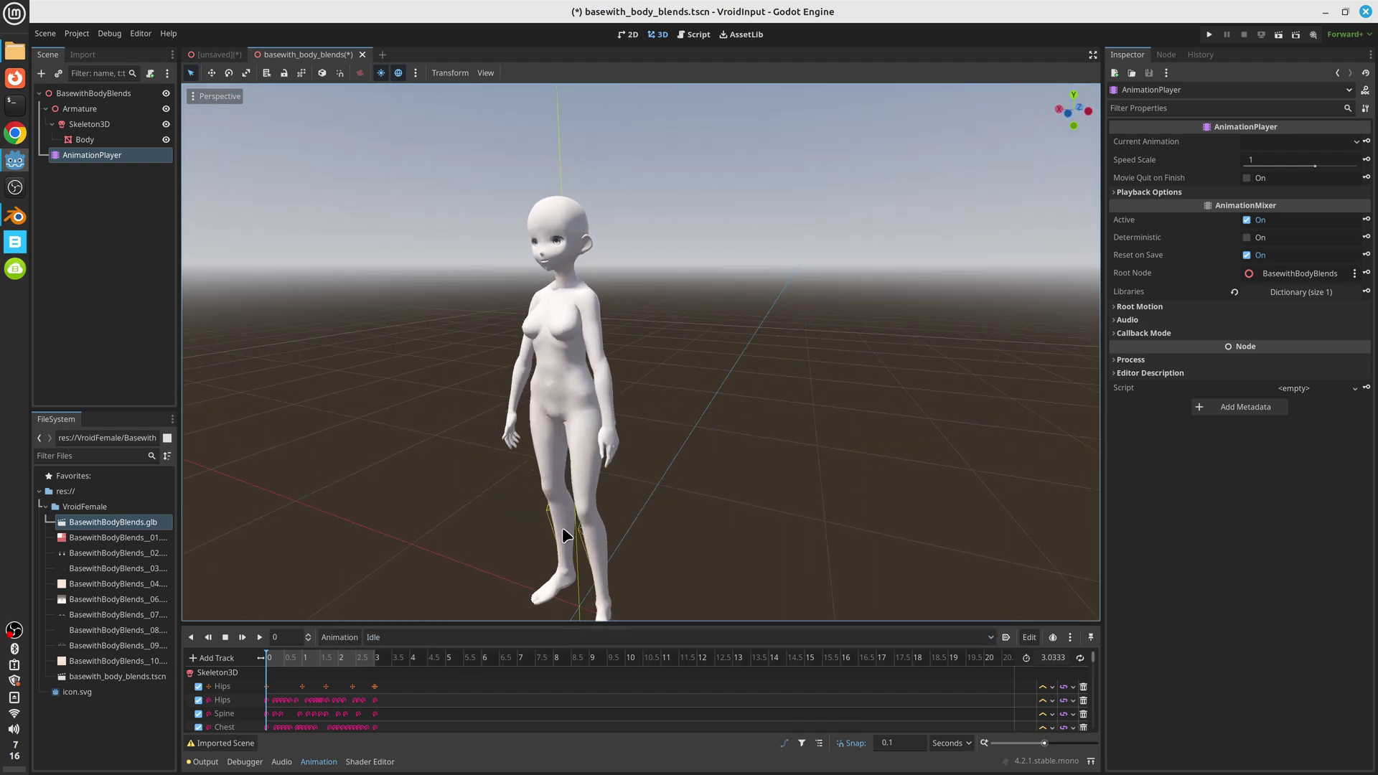